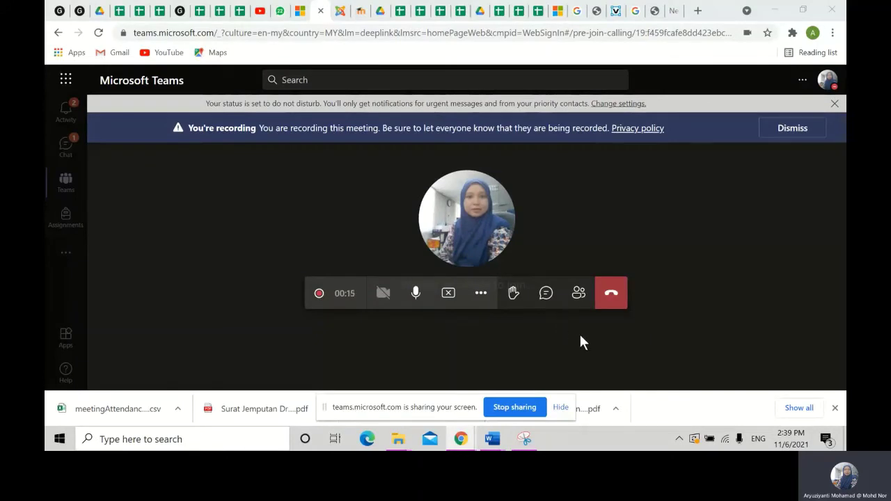
- Return to the Glide editor and scroll through the SENARAI PENILAIAN and SEMAKAN MARKAH KUIZ lists
left_click(180, 13)
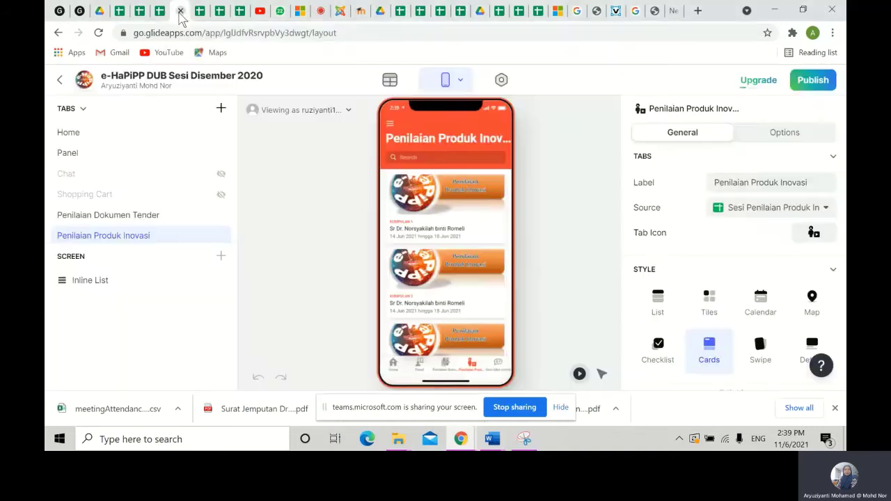
left_click(79, 13)
scroll(454, 243, "down", 5)
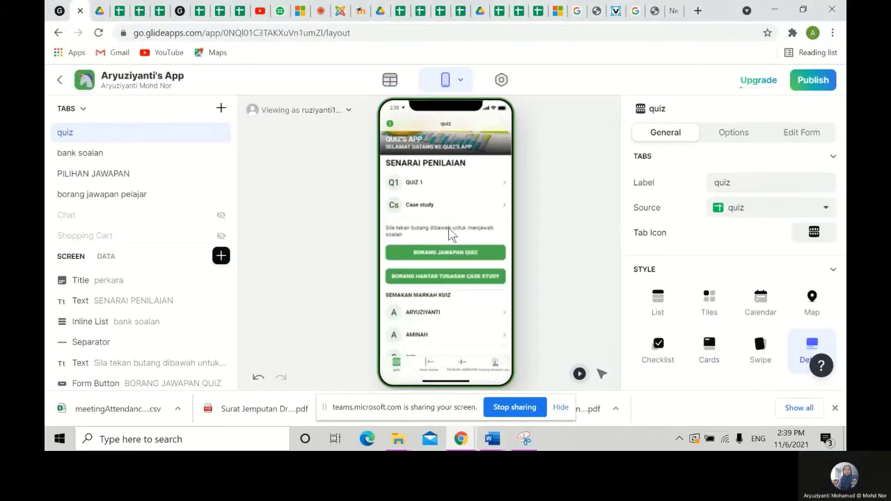
scroll(433, 296, "up", 5)
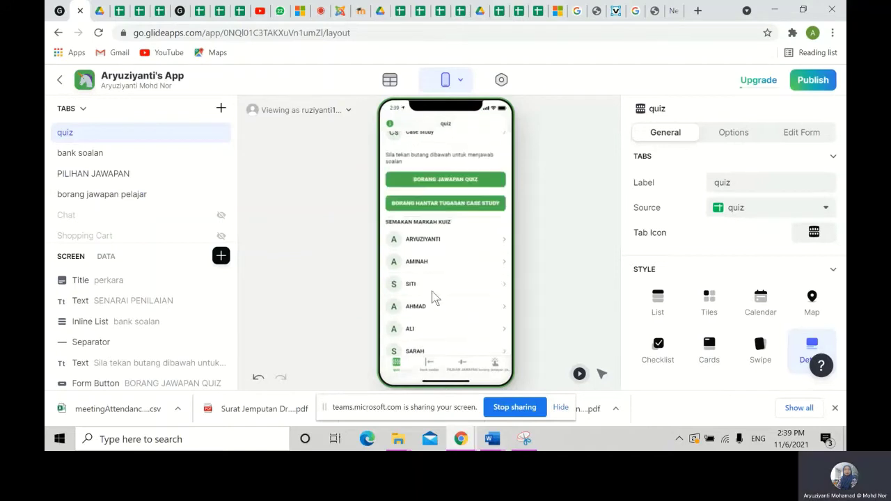
scroll(432, 296, "down", 2)
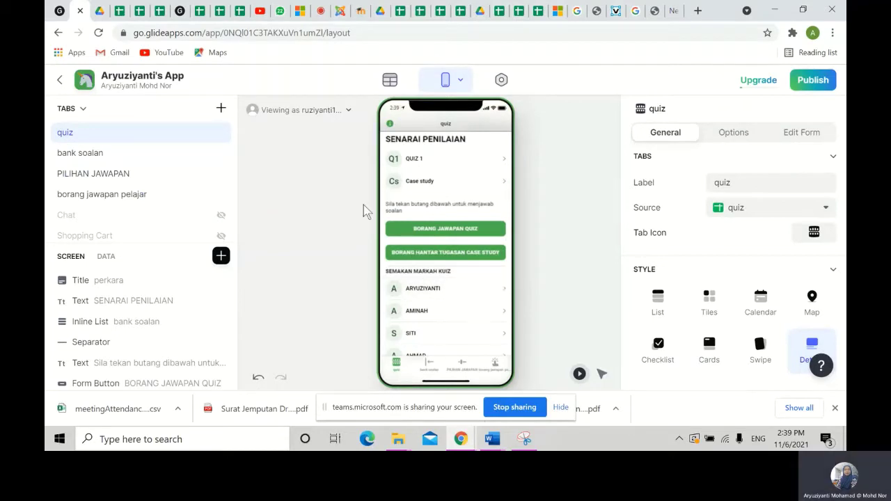
scroll(387, 231, "up", 1)
scroll(384, 224, "up", 2)
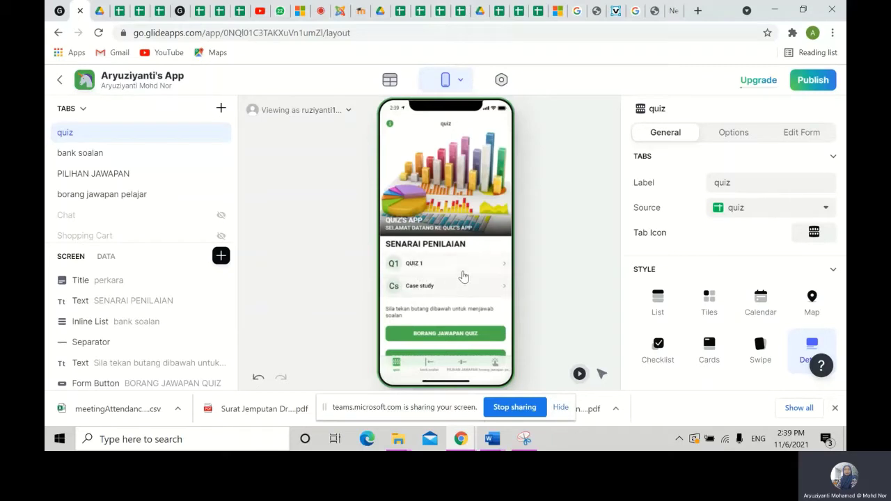
scroll(466, 270, "down", 1)
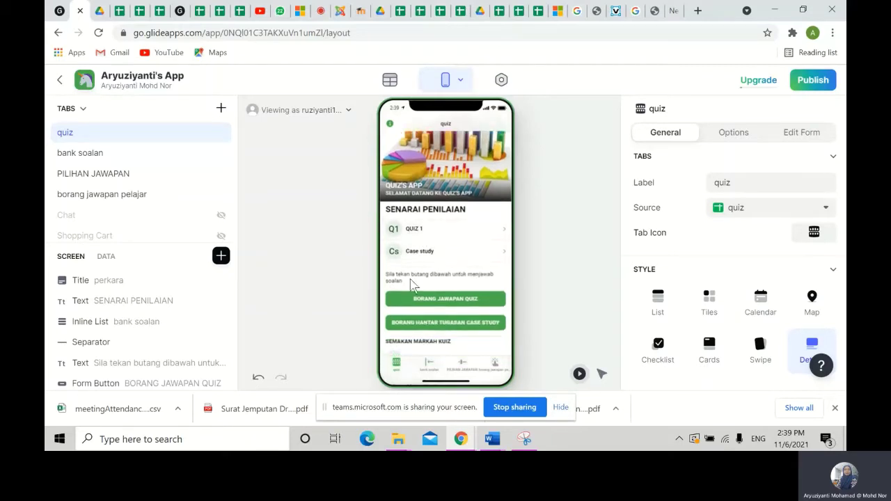
scroll(453, 304, "down", 1)
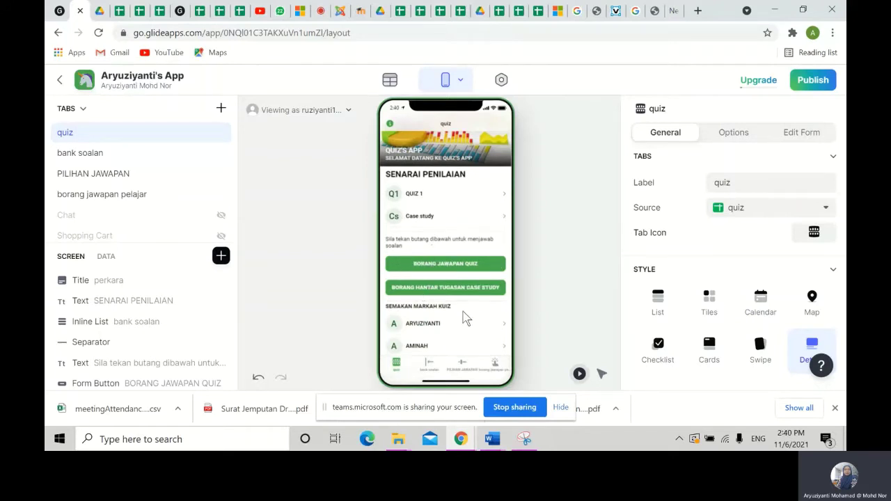
scroll(461, 310, "down", 3)
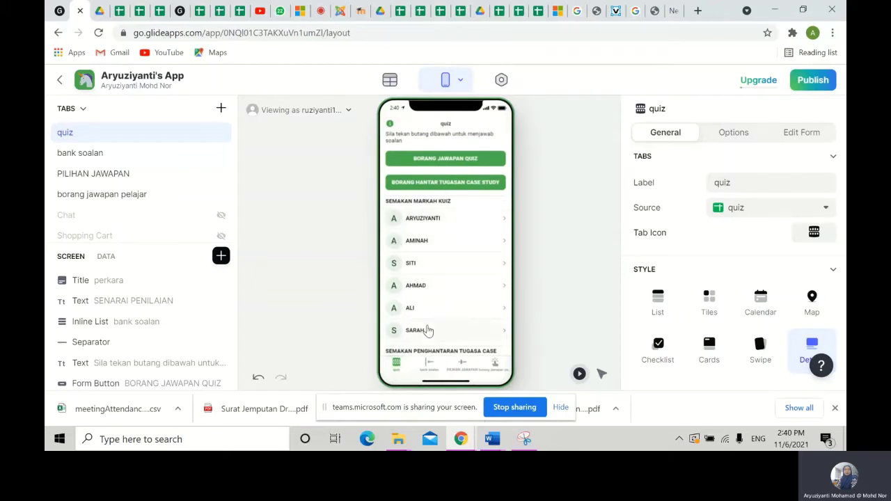
scroll(450, 345, "down", 2)
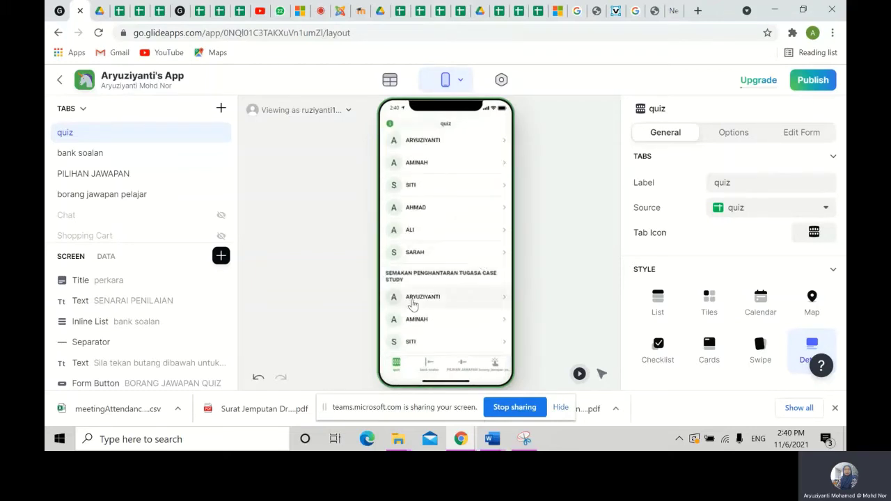
scroll(450, 348, "up", 2)
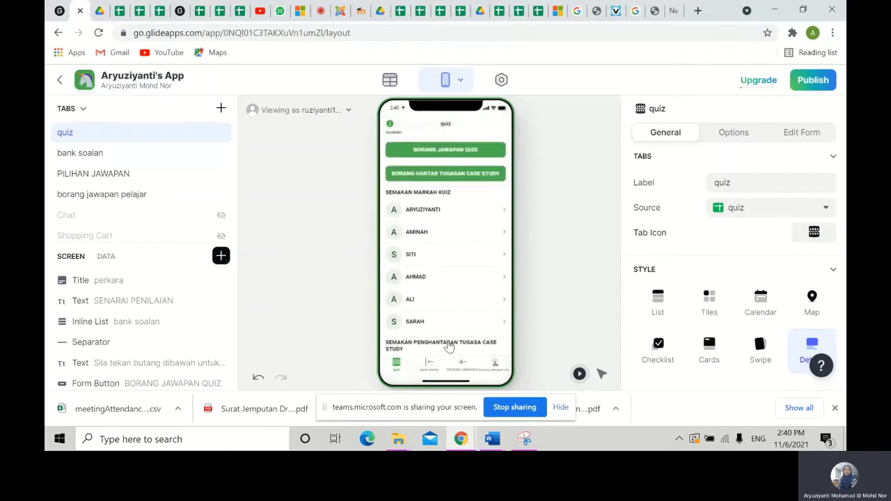
left_click(425, 217)
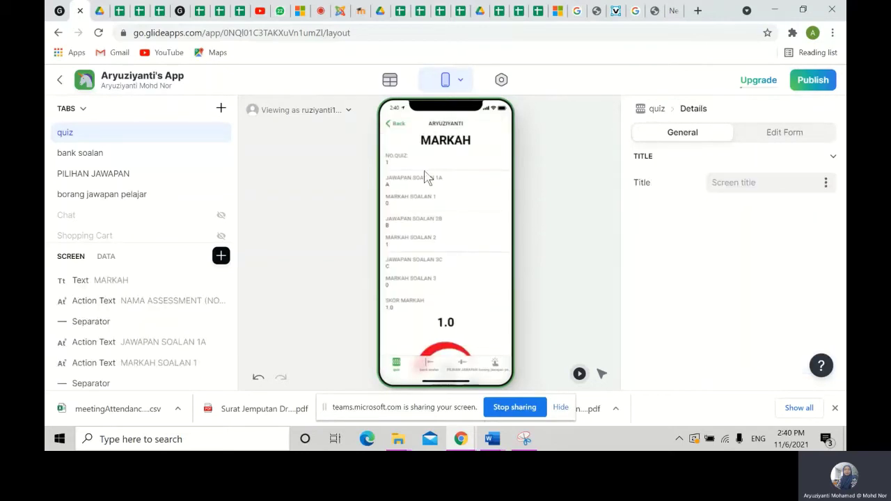
scroll(418, 278, "down", 1)
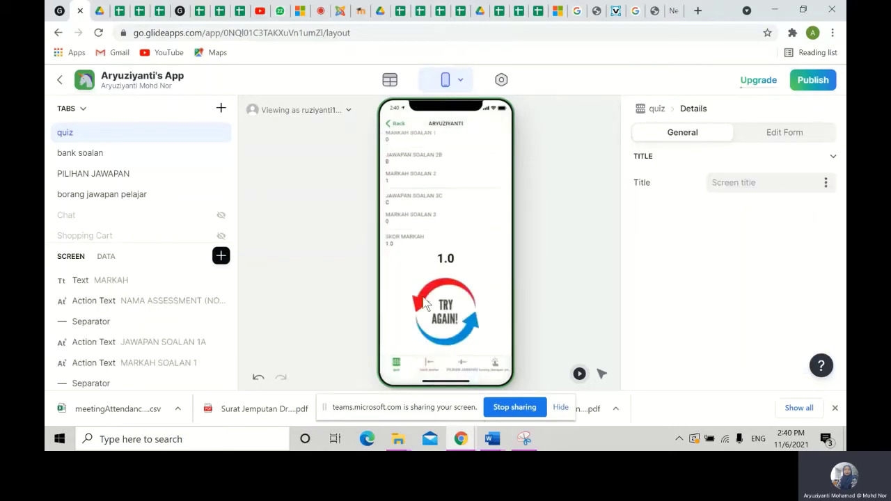
scroll(430, 324, "up", 1)
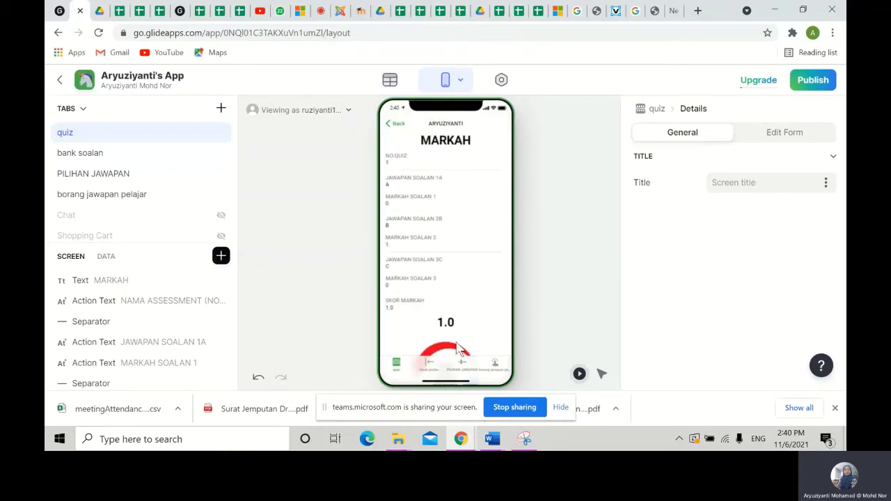
left_click(392, 124)
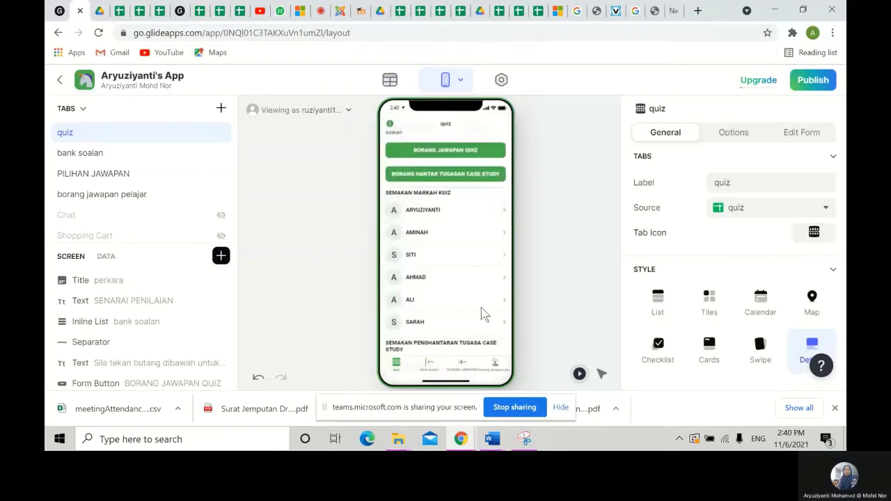
scroll(465, 308, "up", 3)
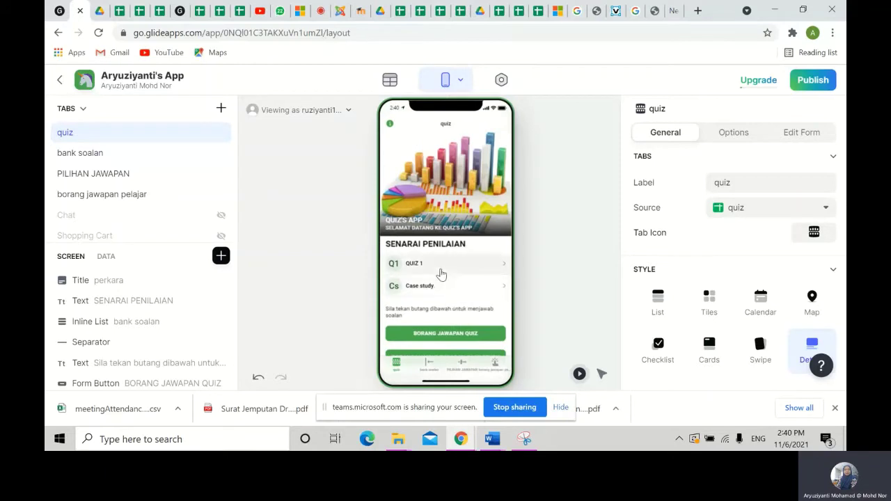
scroll(441, 275, "down", 2)
scroll(440, 281, "down", 3)
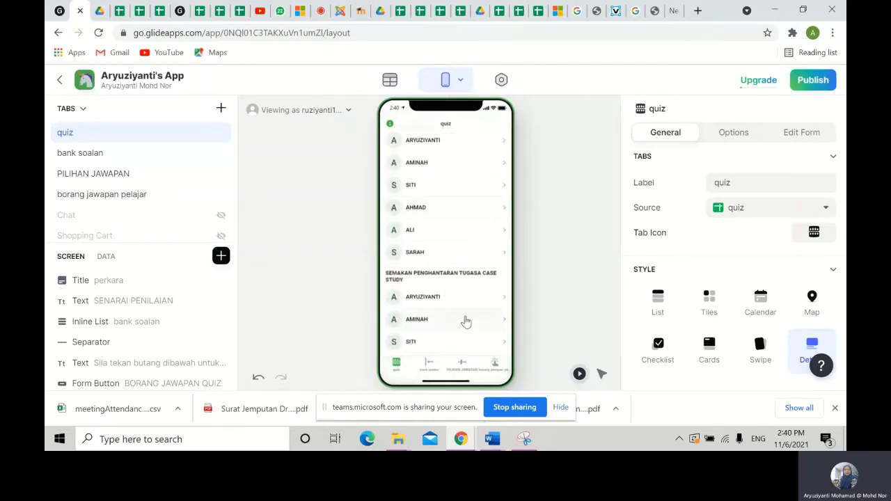
scroll(453, 301, "up", 5)
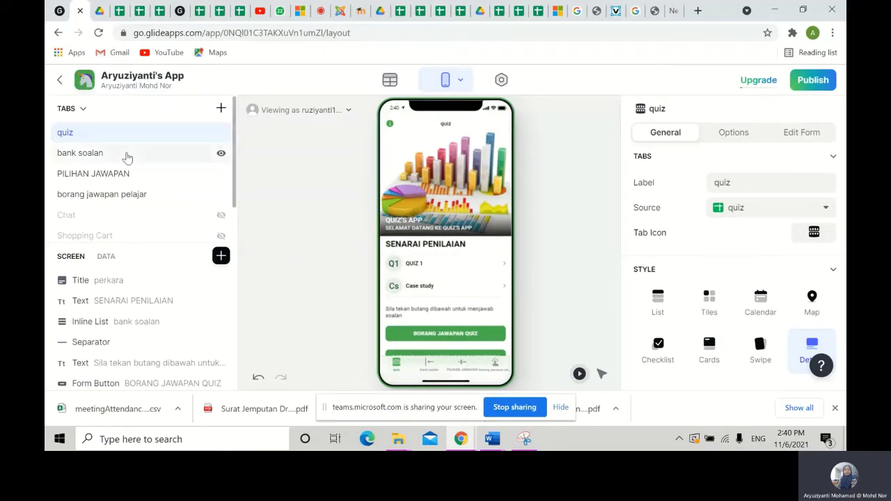
- Duplicate DATABASE QUIZ'S APP with File > Make a copy and open the new copy
left_click(140, 11)
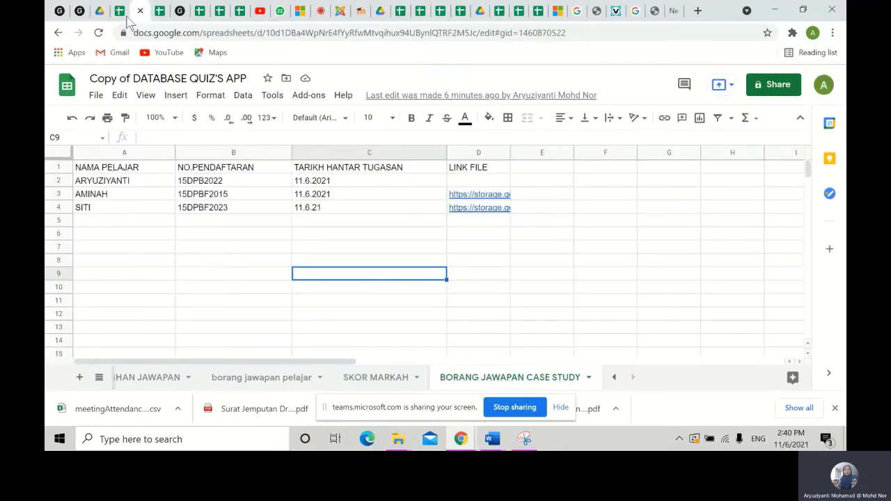
left_click(96, 97)
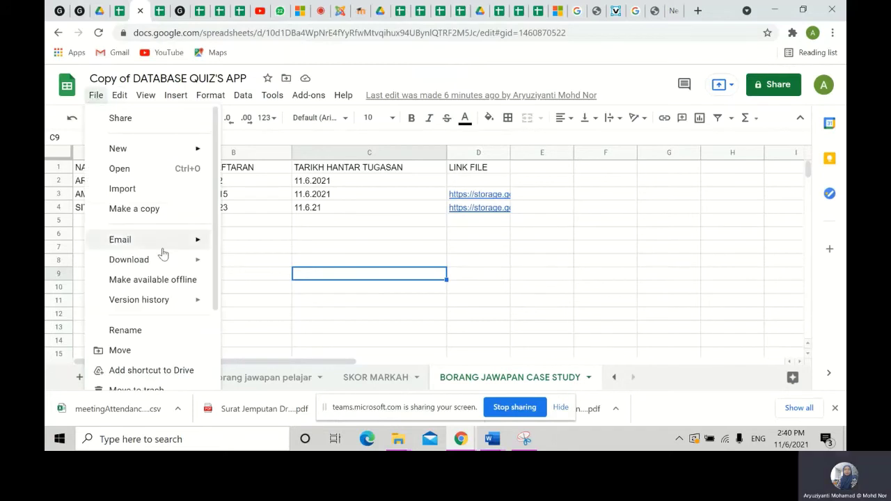
left_click(152, 210)
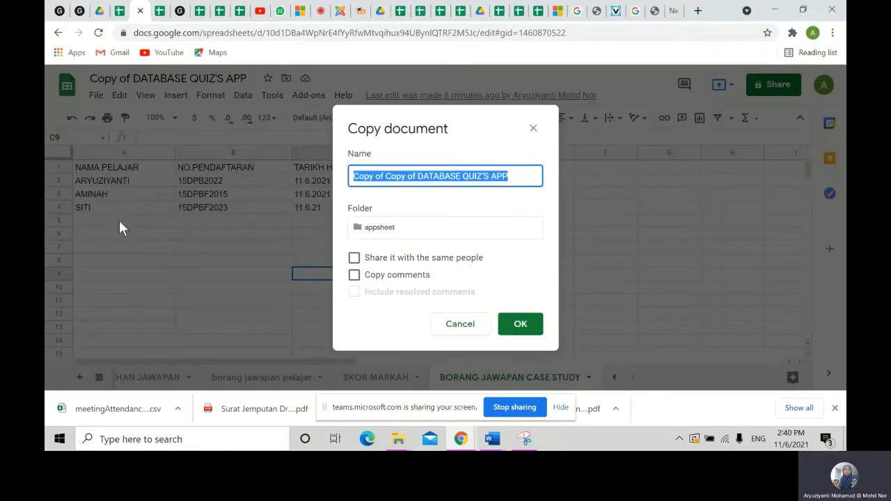
left_click(523, 324)
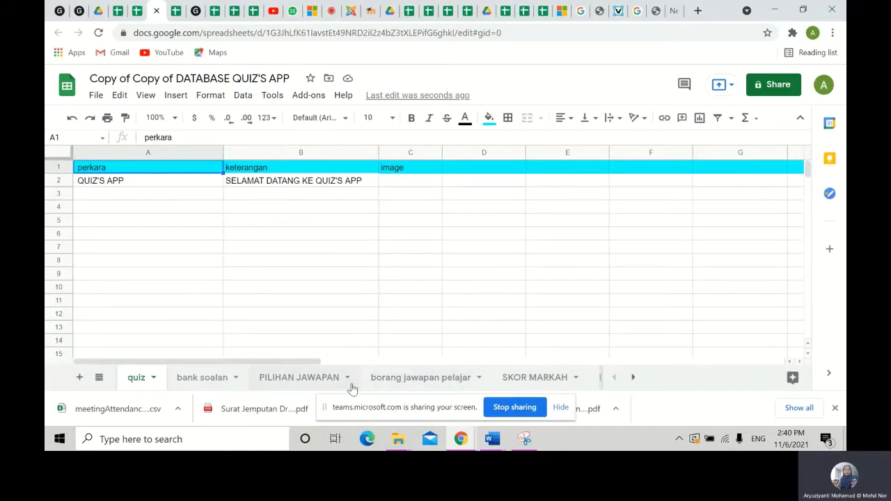
- Clear the sample student answers in A2:G8 of the borang jawapan pelajar sheet
left_click(405, 383)
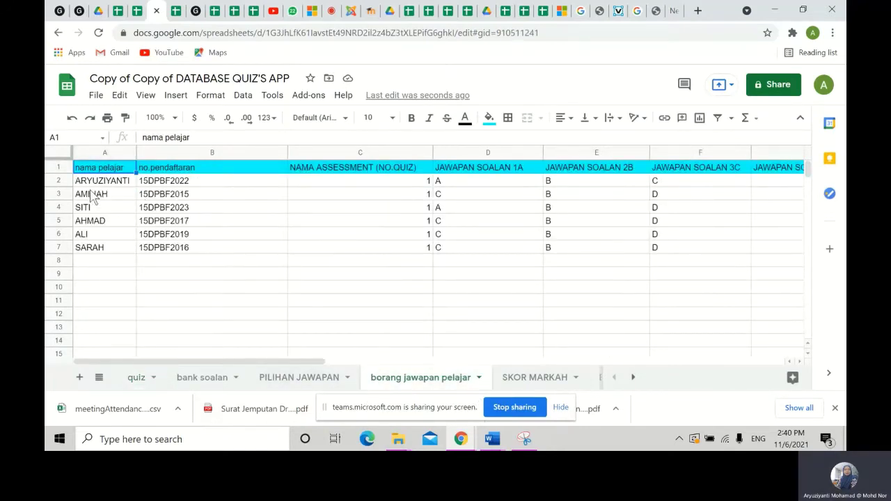
left_click_drag(94, 182, 645, 267)
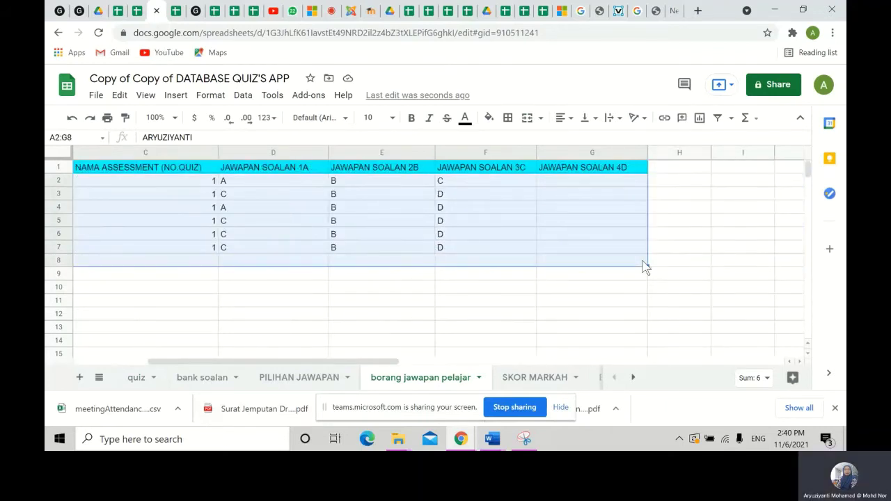
key("Delete")
left_click(589, 167)
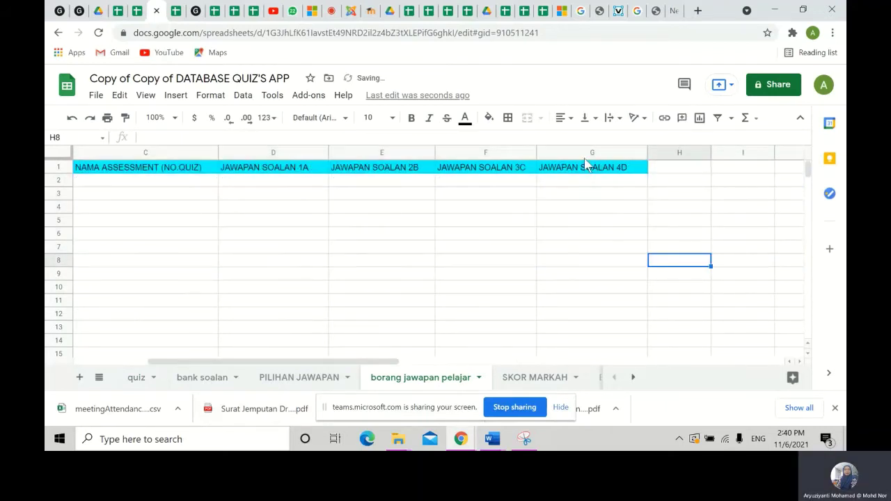
- Delete column G, JAWAPAN SOALAN 4D, then go back to the quiz sheet
left_click(571, 151)
right_click(571, 151)
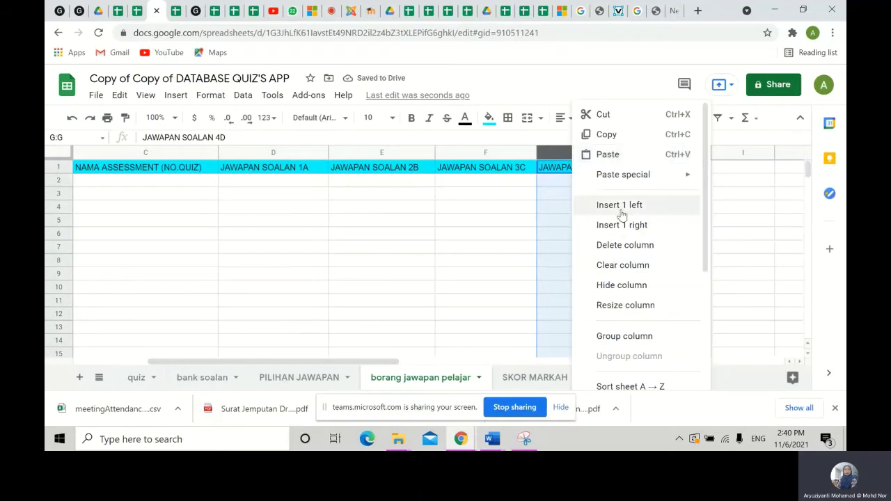
left_click(626, 245)
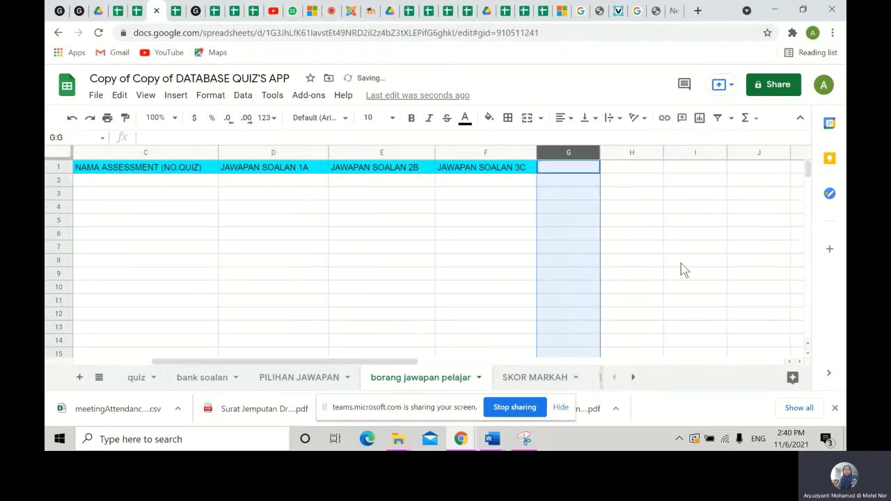
left_click(681, 263)
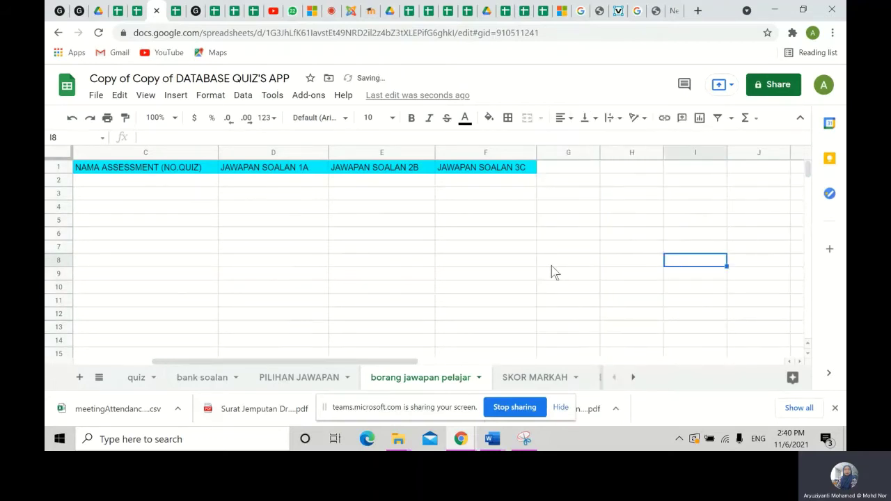
left_click(135, 382)
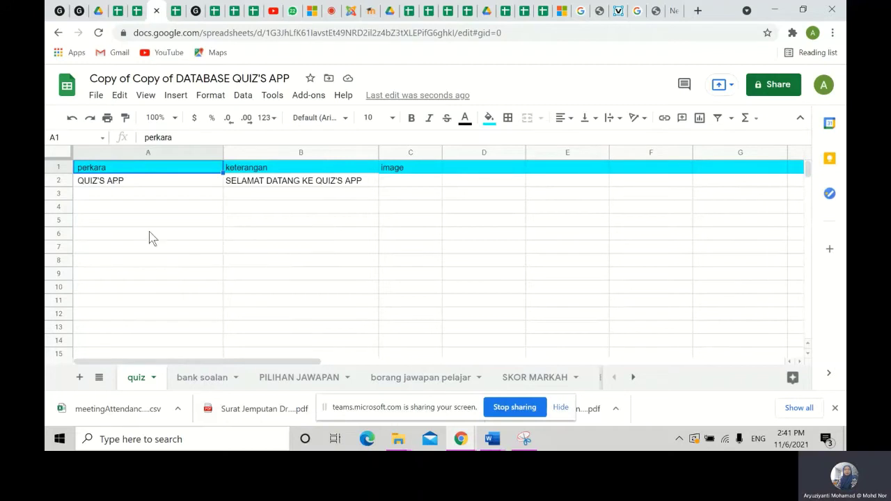
- Check the Drive image links, such as SOALAN 1.png, in the bank soalan sheet
left_click(204, 382)
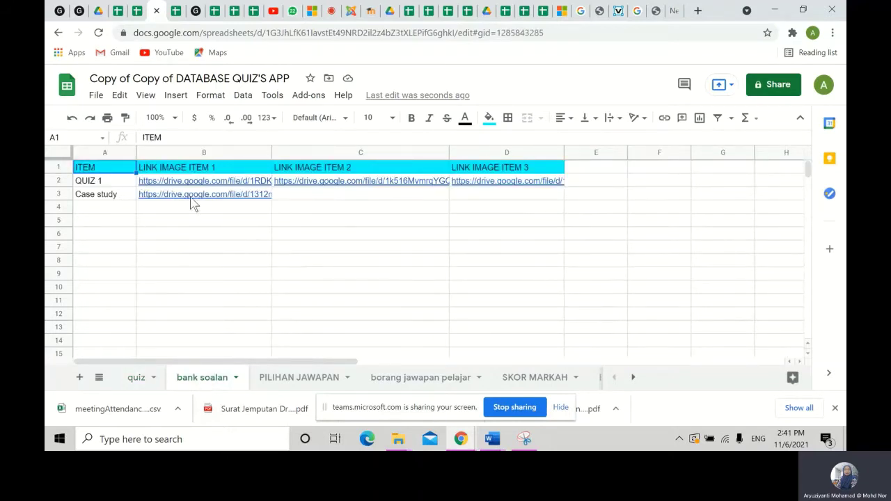
mouse_move(239, 184)
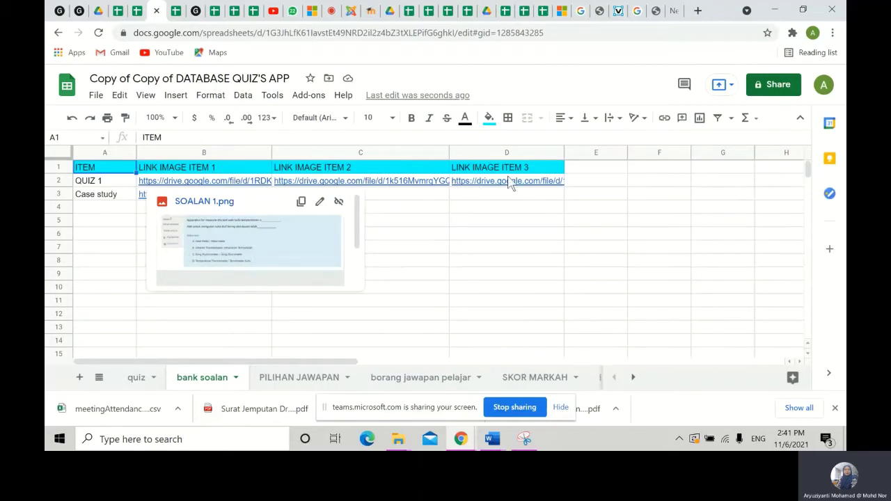
left_click(511, 259)
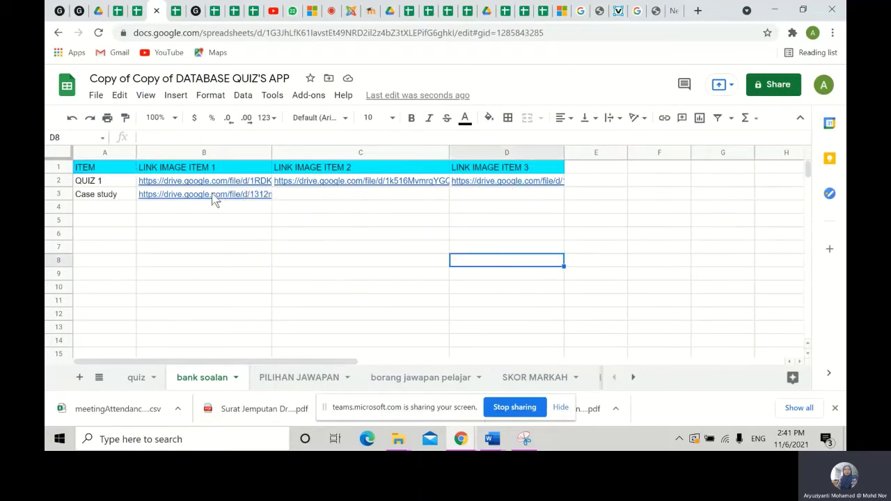
mouse_move(211, 200)
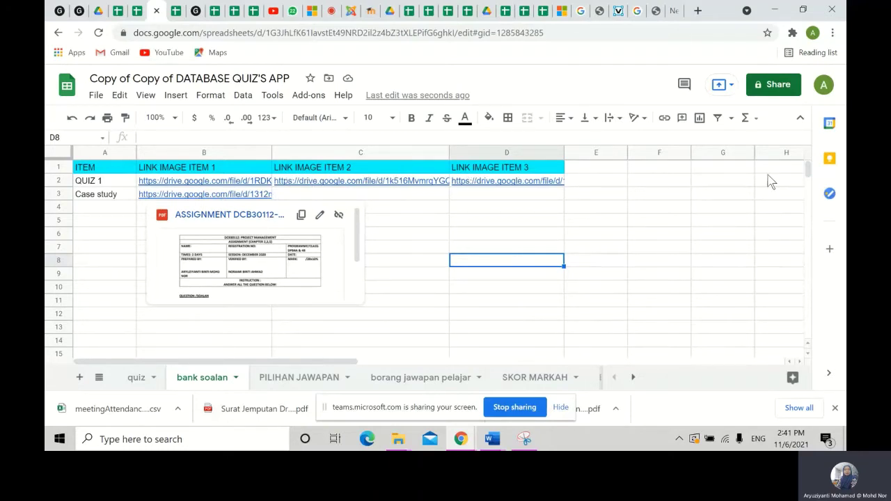
- View the PILIHAN JAWAPAN answer choices, then the borang jawapan pelajar headers from column A
left_click(293, 376)
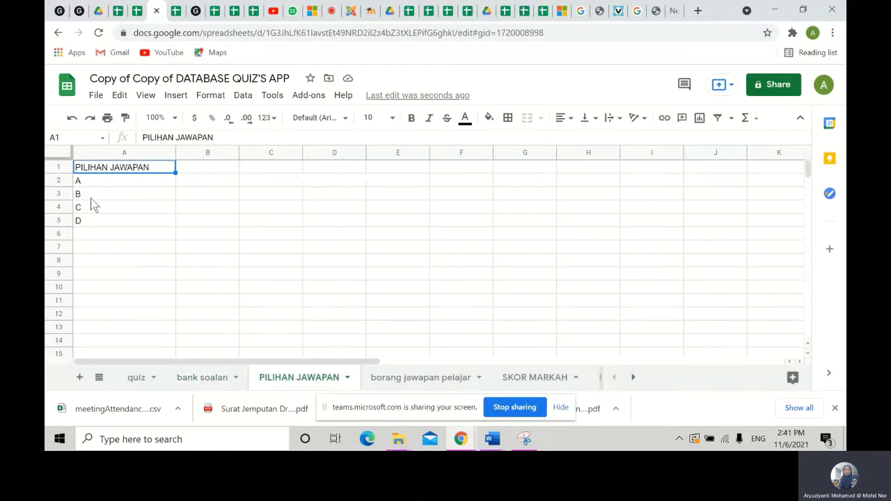
left_click(416, 381)
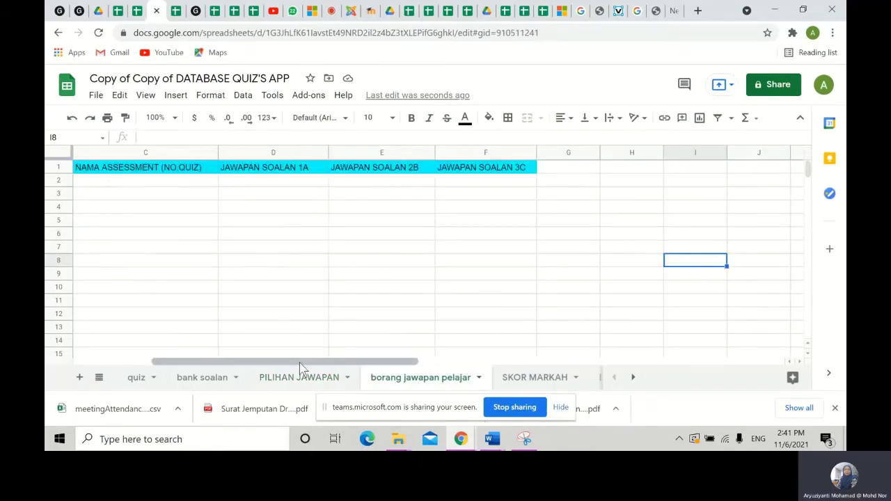
left_click_drag(300, 362, 165, 362)
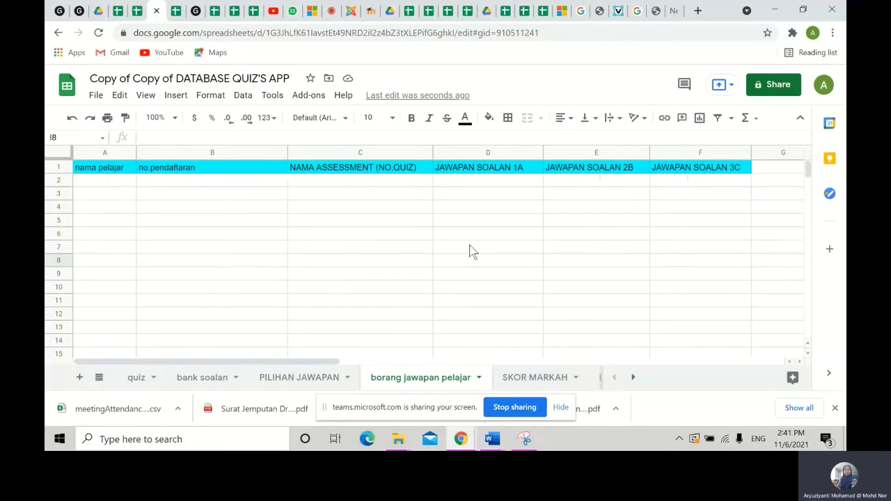
- Fill the BORANG JAWAPAN CASE STUDY header row A1:D1 with cyan
left_click(633, 376)
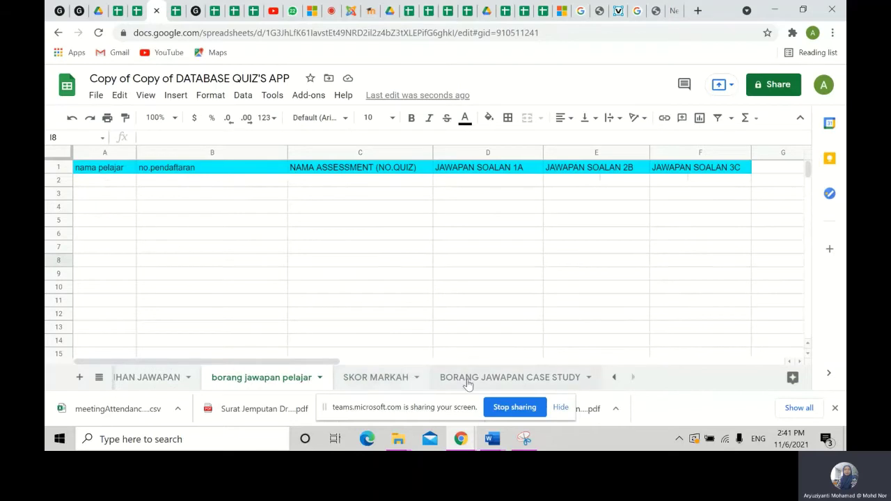
left_click(469, 380)
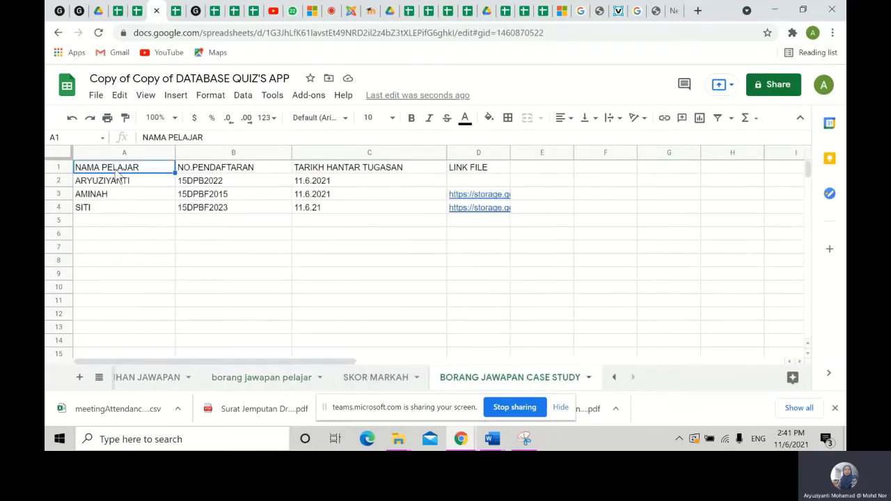
left_click_drag(122, 168, 505, 172)
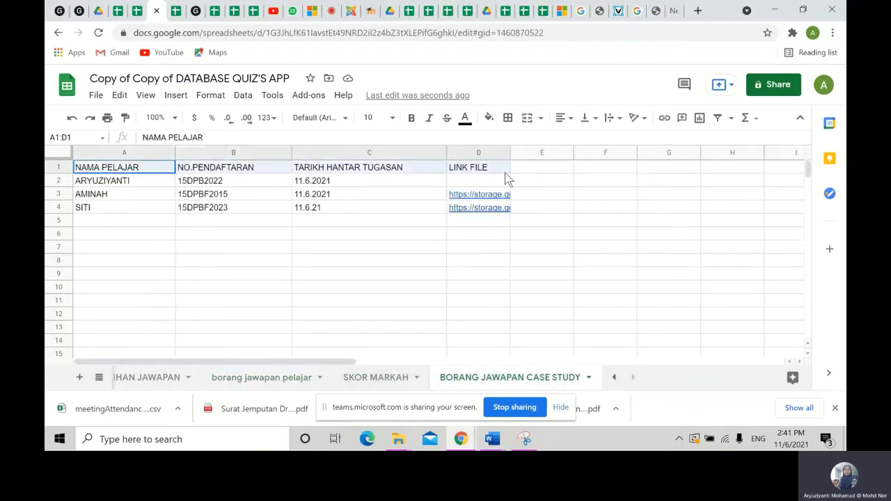
left_click(489, 117)
left_click(562, 176)
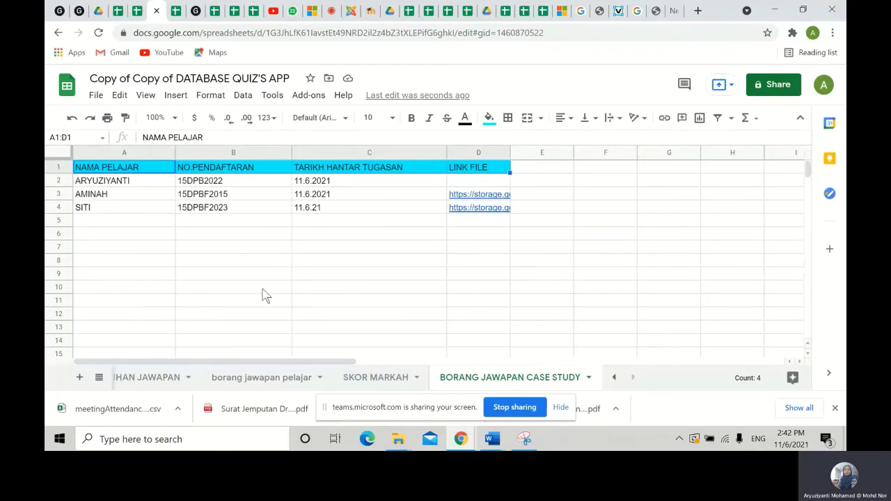
- Clear the three sample submission rows A2:D4
scroll(263, 294, "down", 1)
scroll(333, 277, "up", 1)
left_click_drag(116, 186, 488, 207)
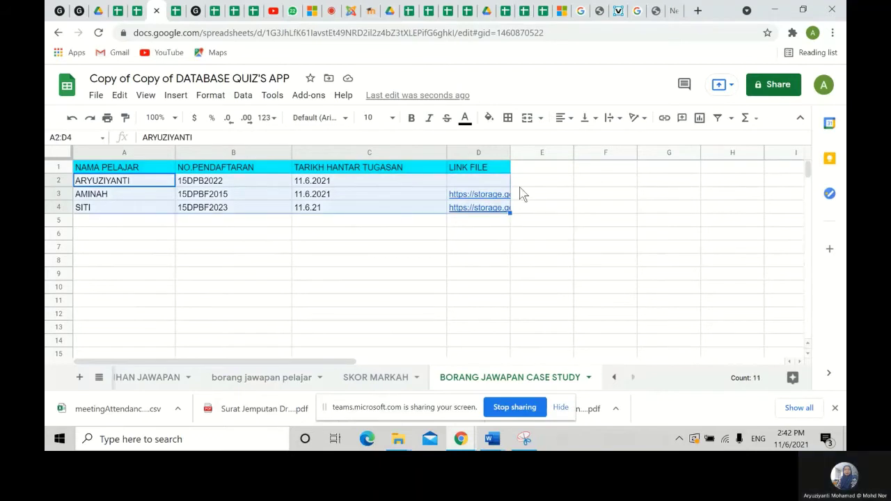
key("Delete")
left_click(322, 300)
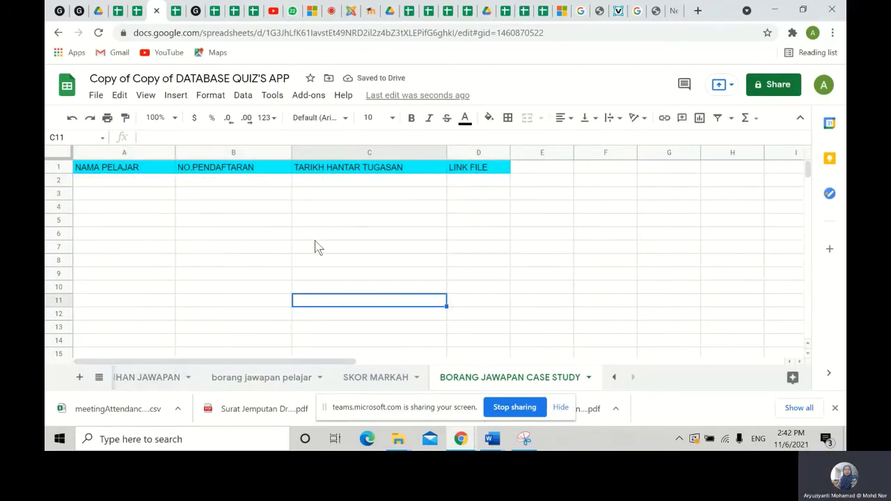
- Open the BORANG JAWAPAN QUIZ 1 form in the preview and scroll through its three answer sections
left_click(78, 11)
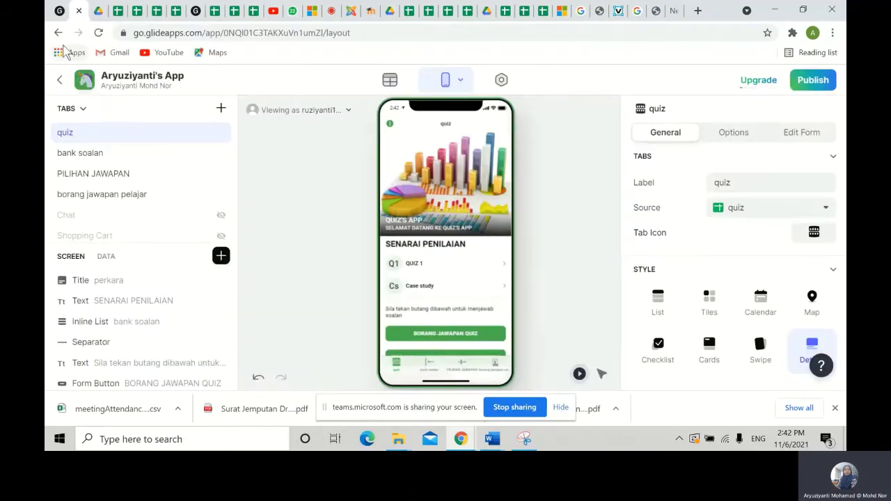
scroll(462, 263, "down", 3)
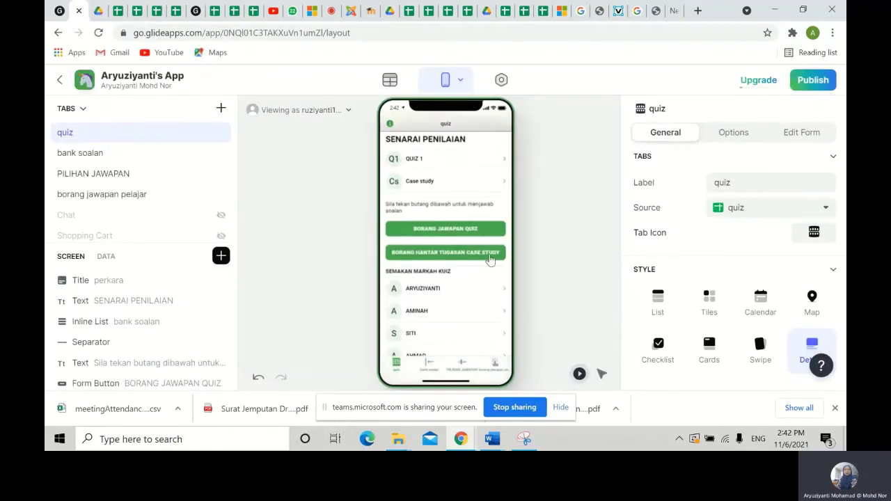
left_click(478, 231)
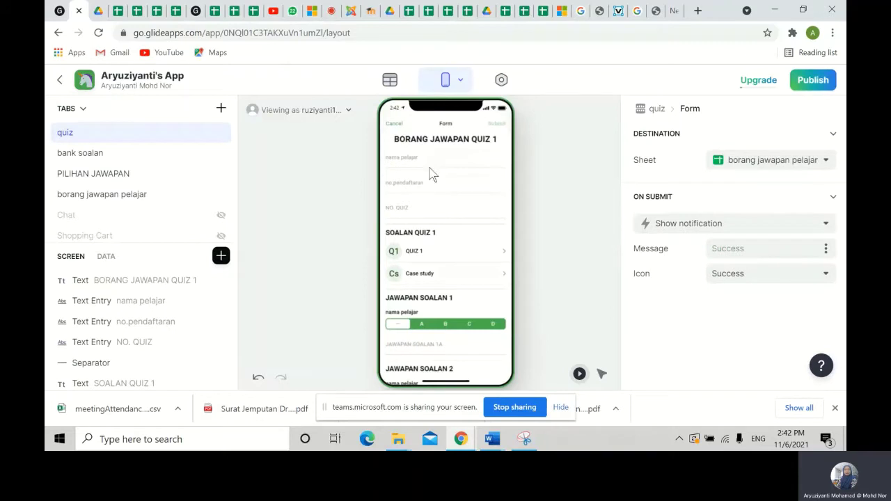
scroll(466, 306, "down", 4)
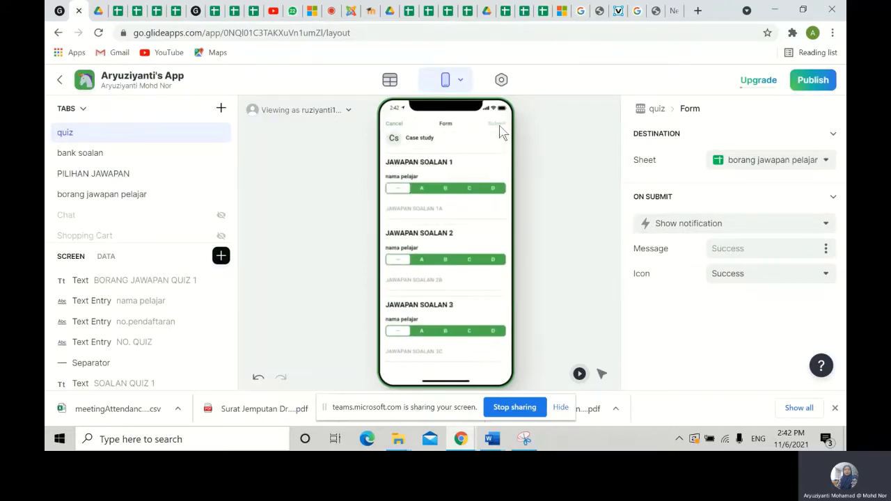
- Leave the form and view the first student's MARKAH score screen, then go back
left_click(398, 125)
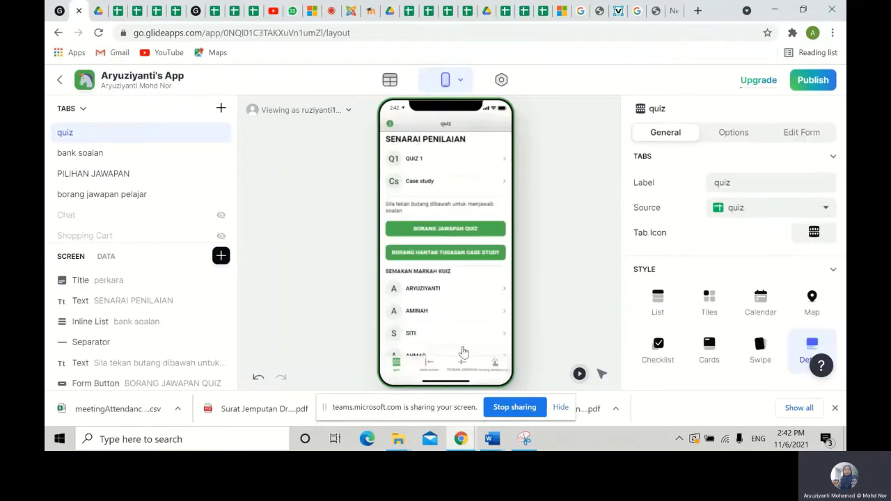
left_click(433, 292)
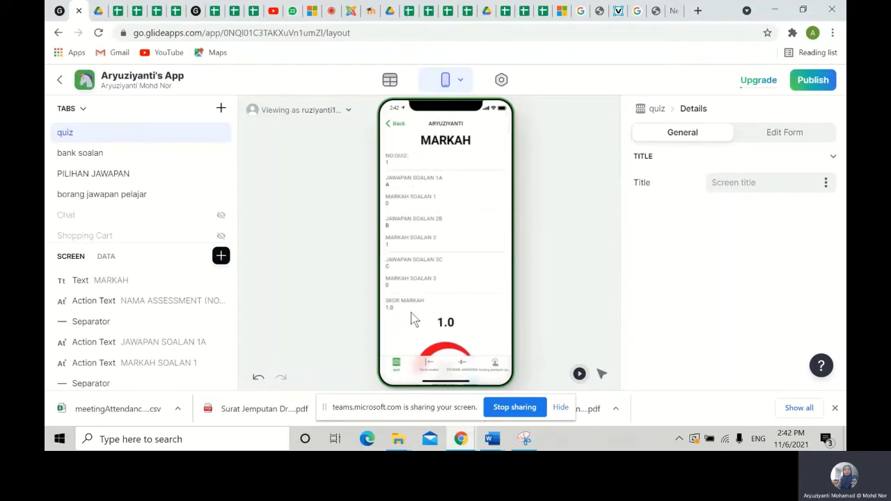
scroll(455, 308, "down", 1)
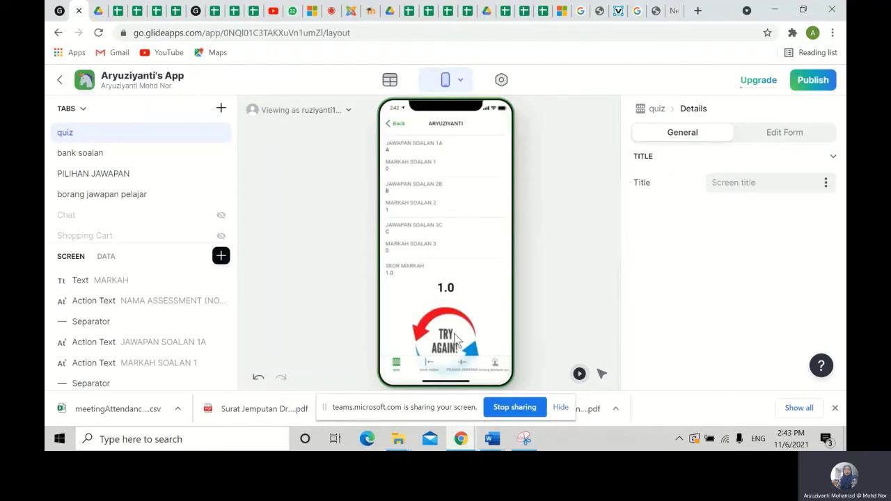
scroll(454, 321, "down", 1)
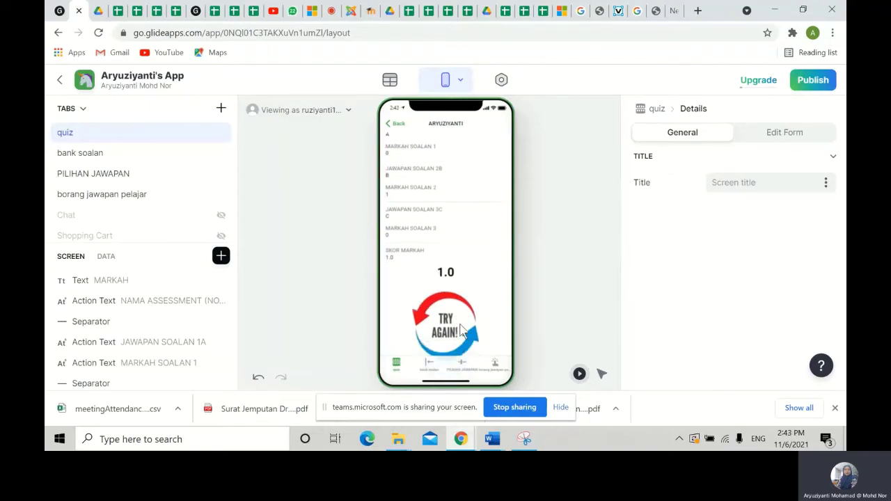
left_click(395, 123)
- View a second student's MARKAH score screen and return to the quiz list
scroll(449, 300, "down", 1)
left_click(437, 278)
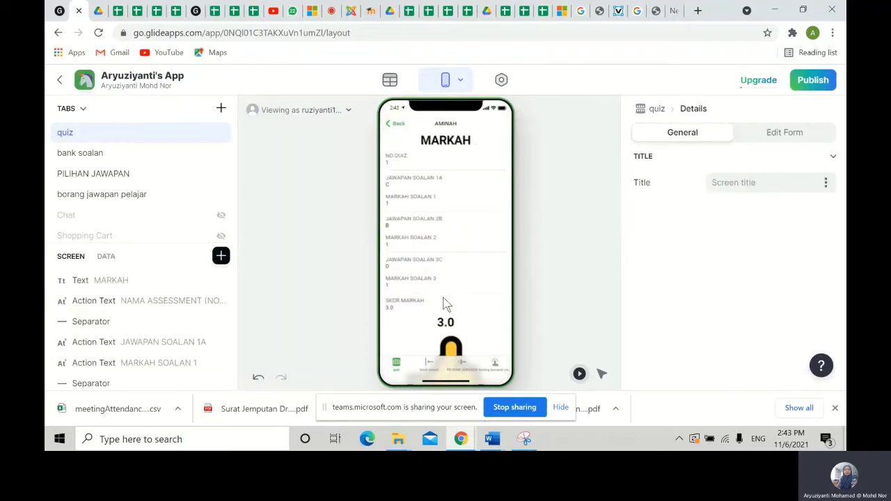
scroll(446, 306, "down", 2)
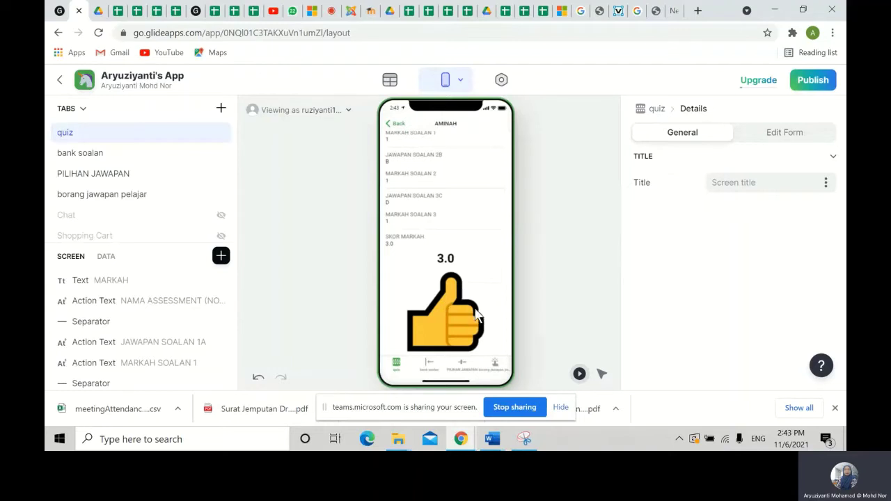
left_click(397, 125)
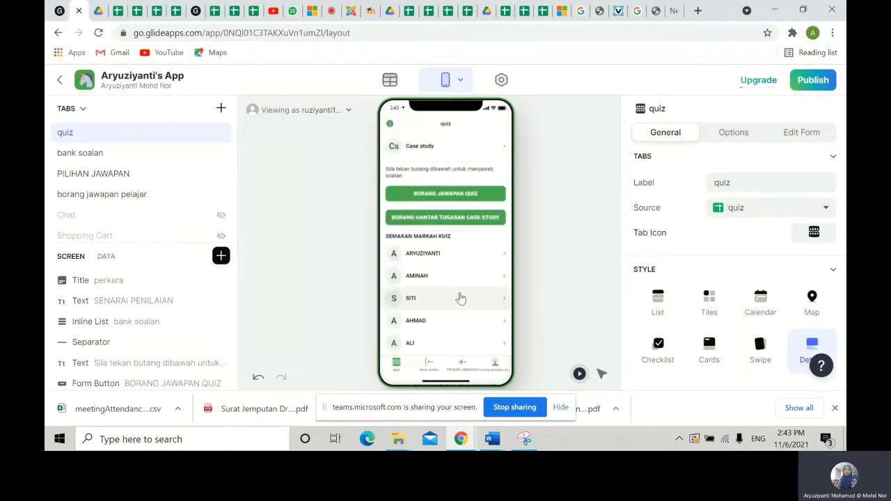
- Open BORANG HANTAR TUGASAN CASE STUDY and inspect its SUBMIT TUGASAN CASE STUDY Drive folder
scroll(460, 296, "down", 3)
scroll(449, 317, "up", 3)
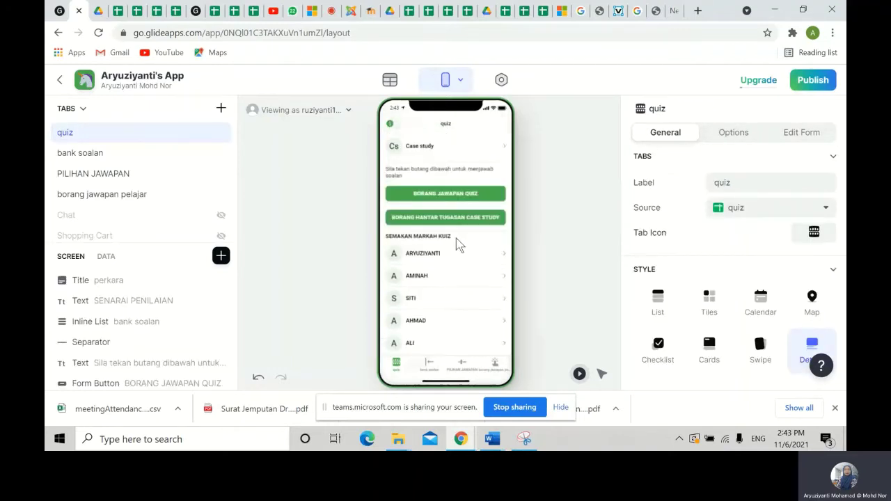
left_click(465, 218)
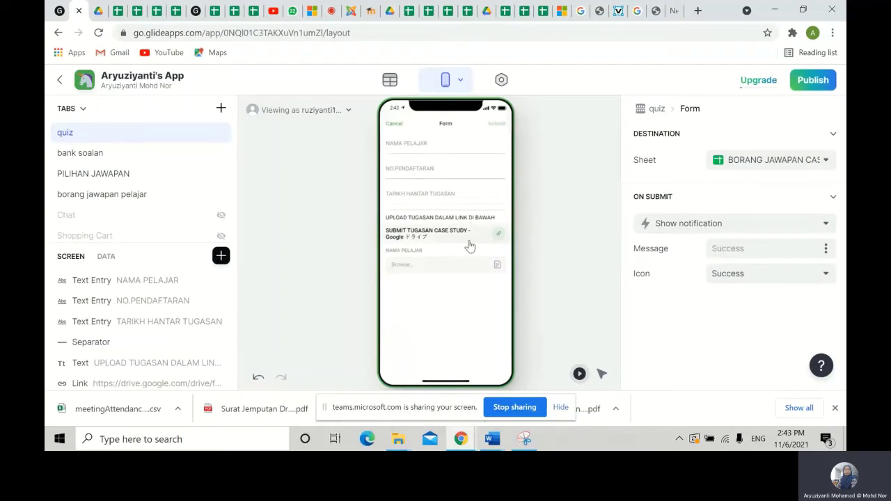
left_click(428, 235)
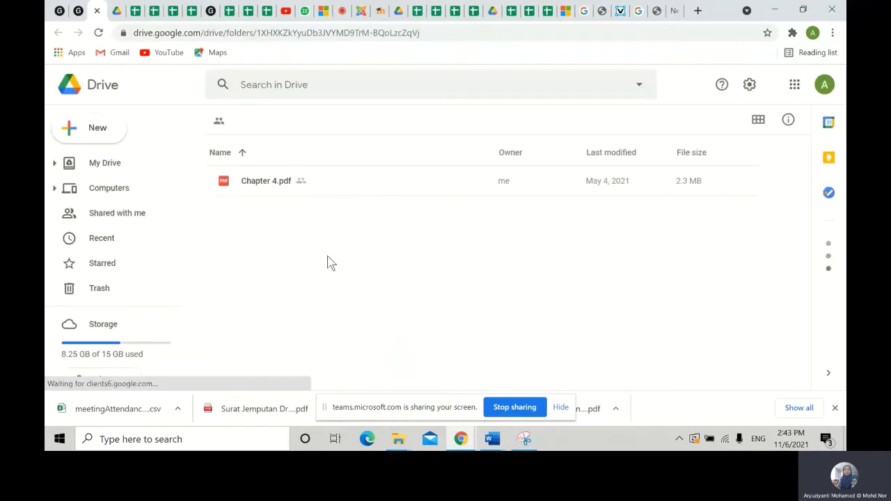
right_click(328, 260)
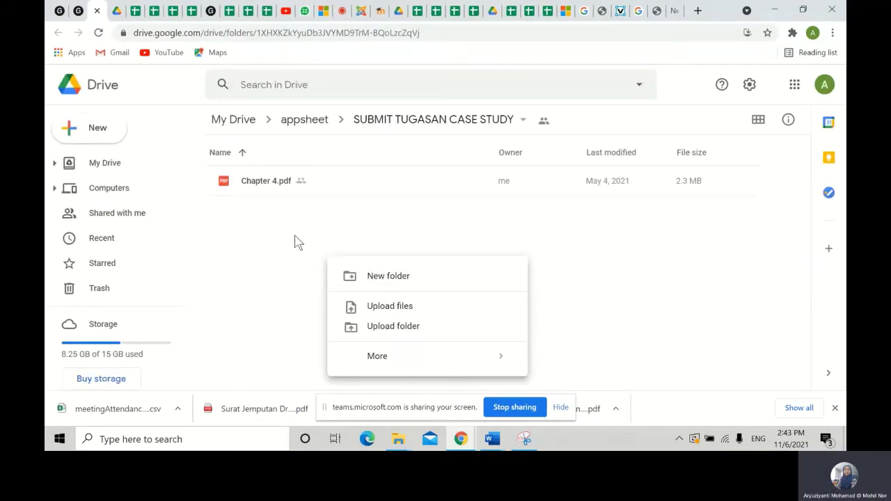
left_click(78, 11)
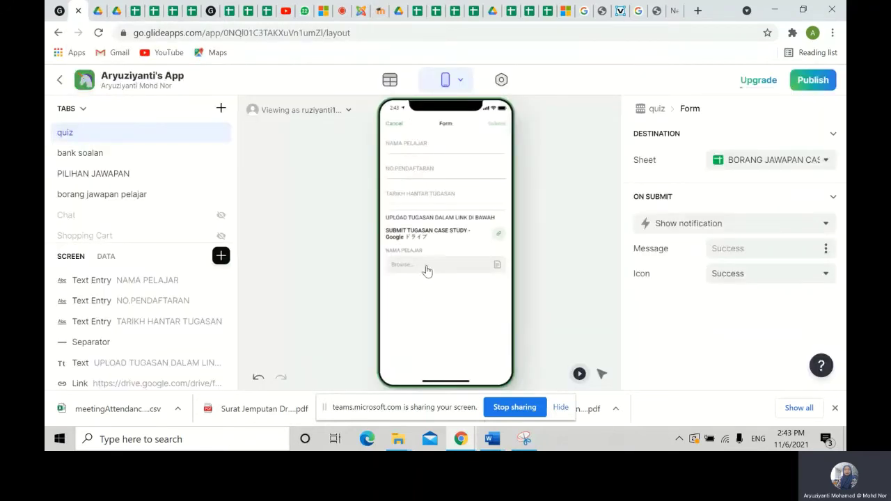
left_click(498, 268)
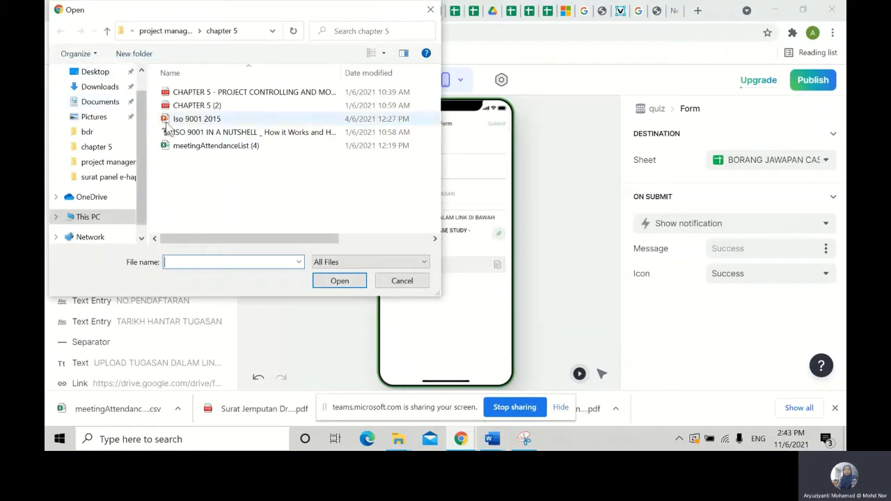
left_click(402, 281)
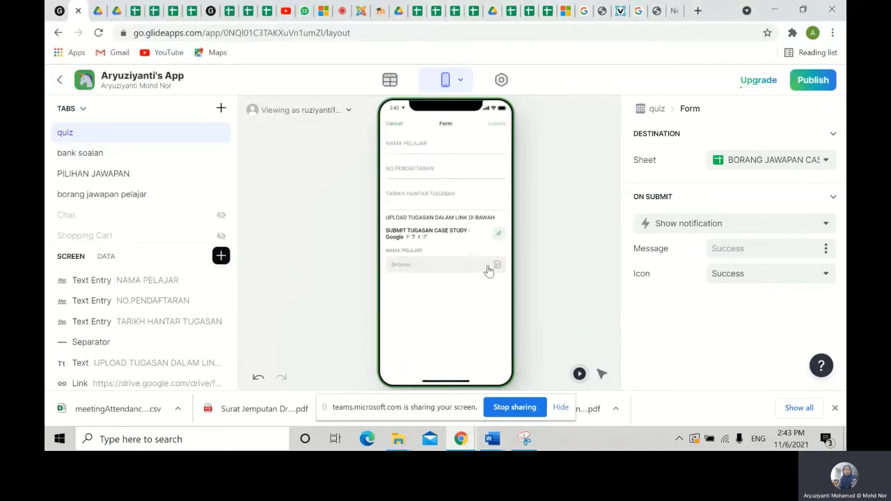
left_click(751, 79)
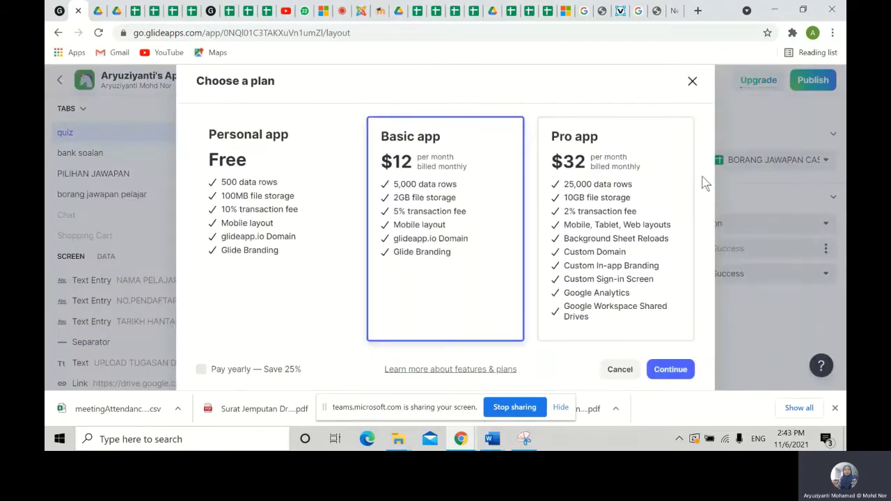
left_click(622, 374)
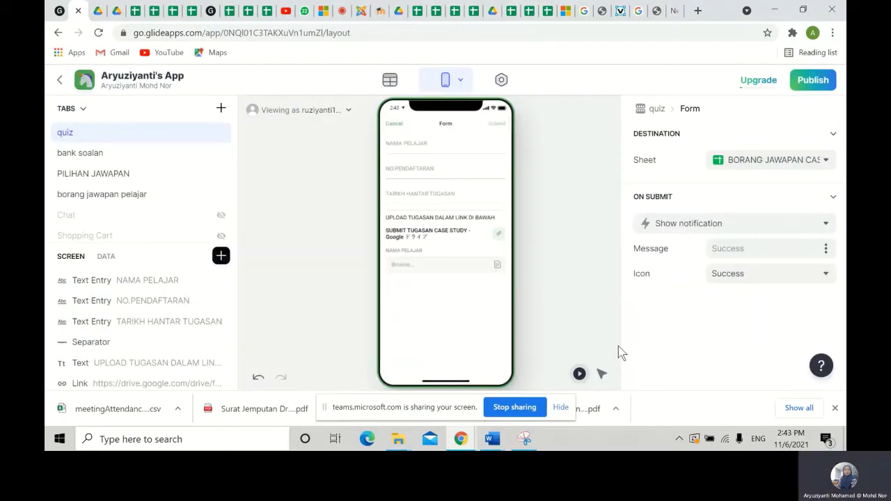
- Cancel the answer form and scroll through the quiz tab preview
mouse_move(745, 81)
left_click(396, 125)
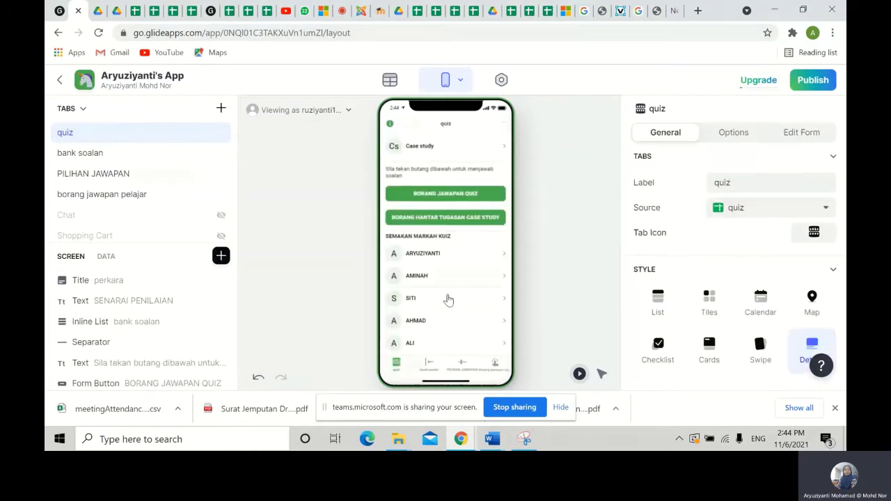
scroll(445, 298, "down", 5)
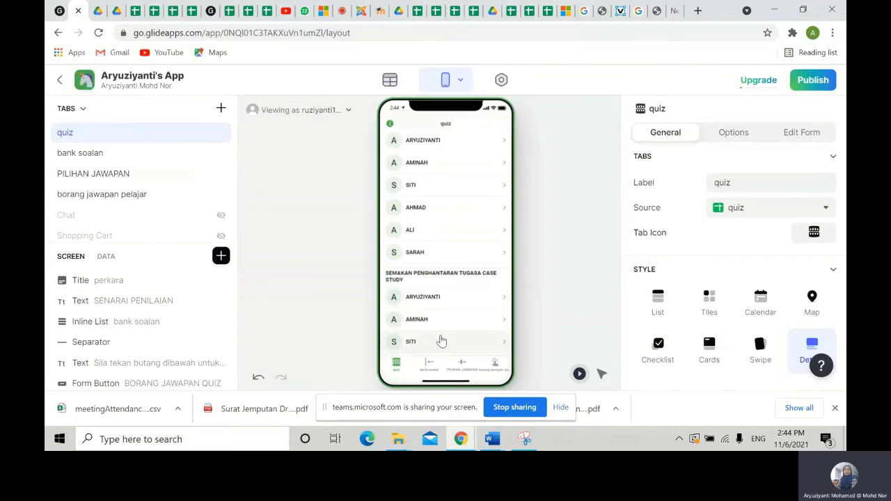
scroll(449, 332, "up", 5)
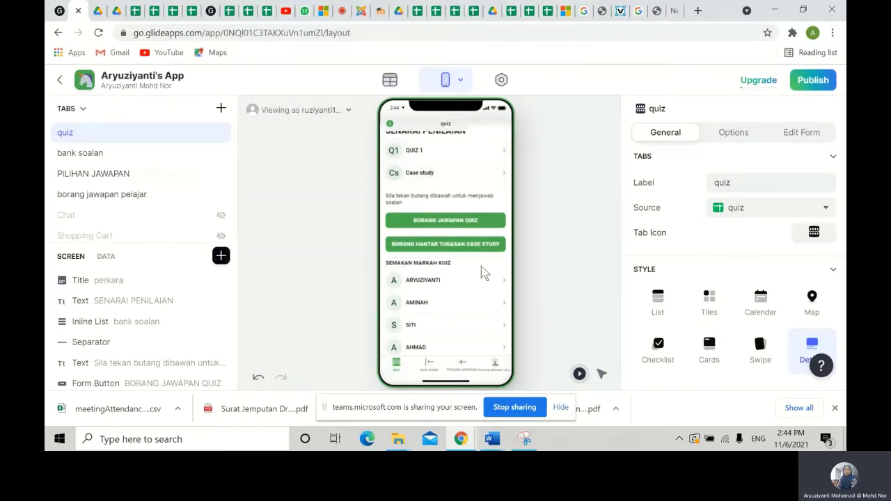
scroll(487, 319, "down", 2)
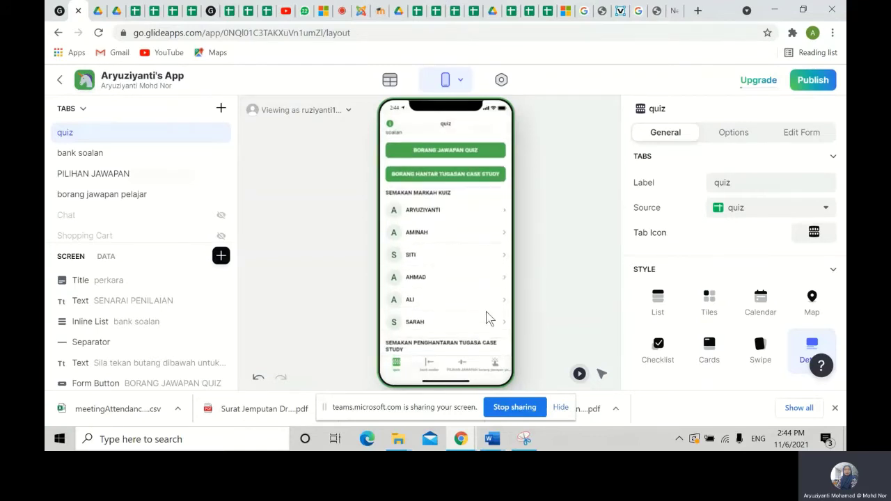
scroll(464, 302, "up", 5)
scroll(464, 303, "down", 4)
scroll(464, 302, "up", 3)
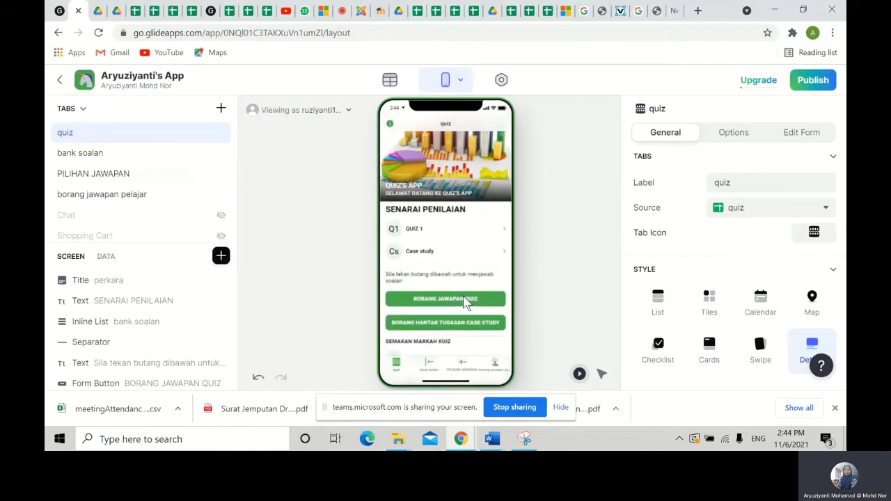
- Open QUIZ 1 and scroll through its question image, answer choices and response chart
left_click(410, 235)
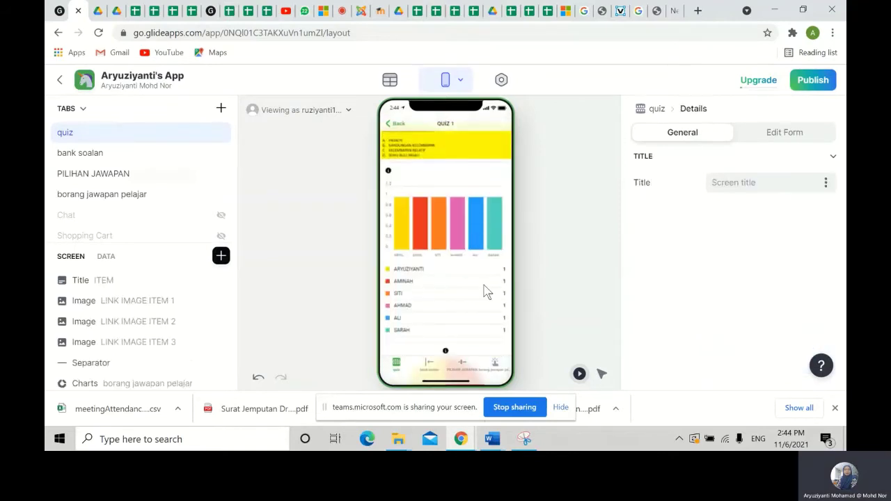
scroll(426, 223, "up", 4)
scroll(432, 288, "down", 3)
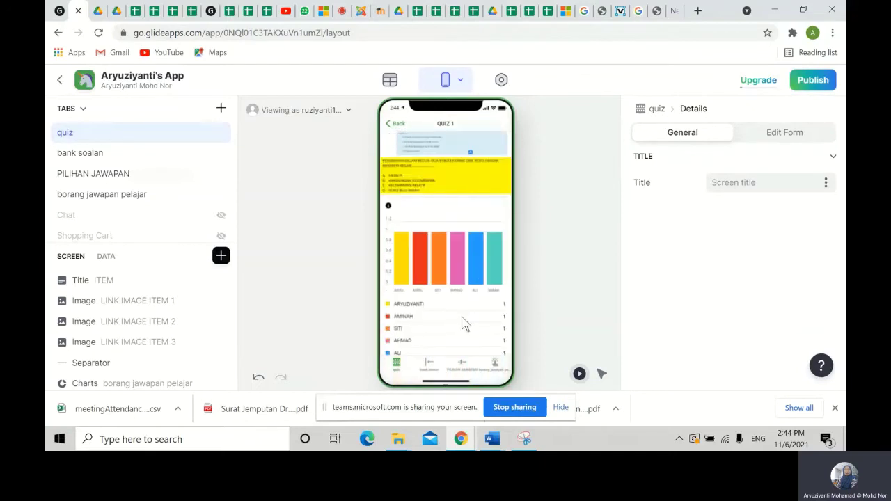
scroll(469, 313, "down", 1)
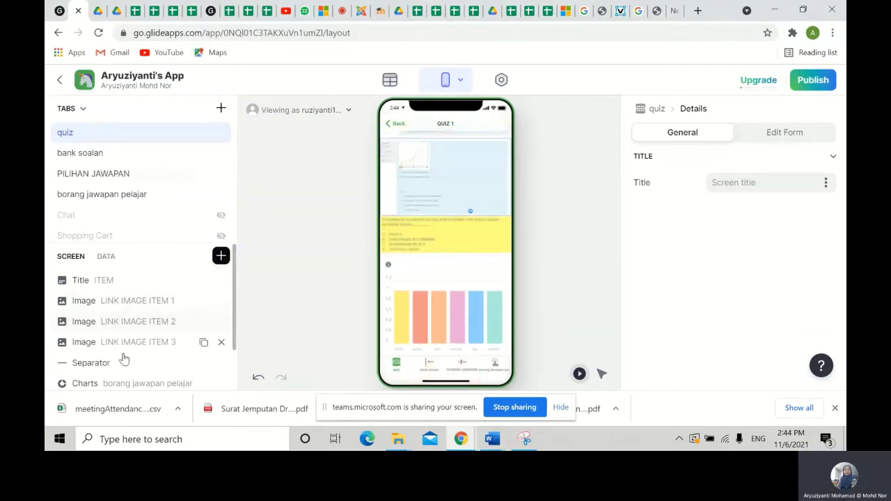
scroll(123, 360, "down", 1)
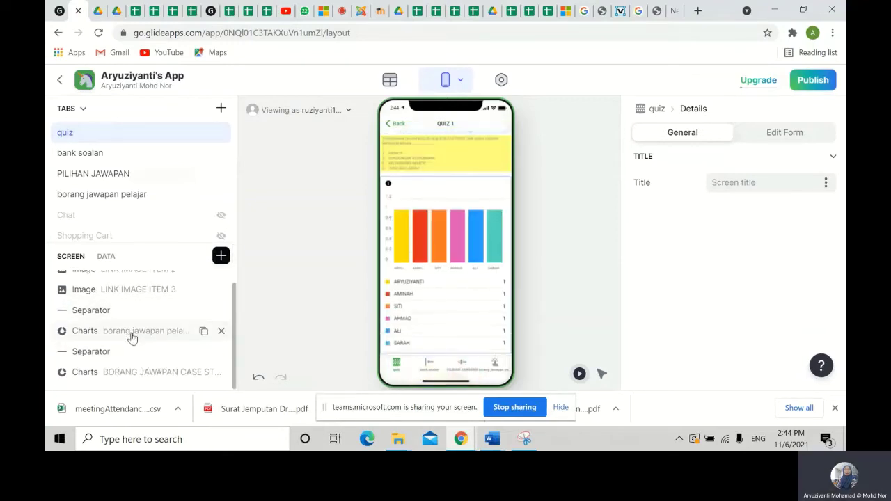
- Inspect the student-answers chart's label column options, leaving them unchanged
left_click(134, 335)
scroll(786, 320, "down", 2)
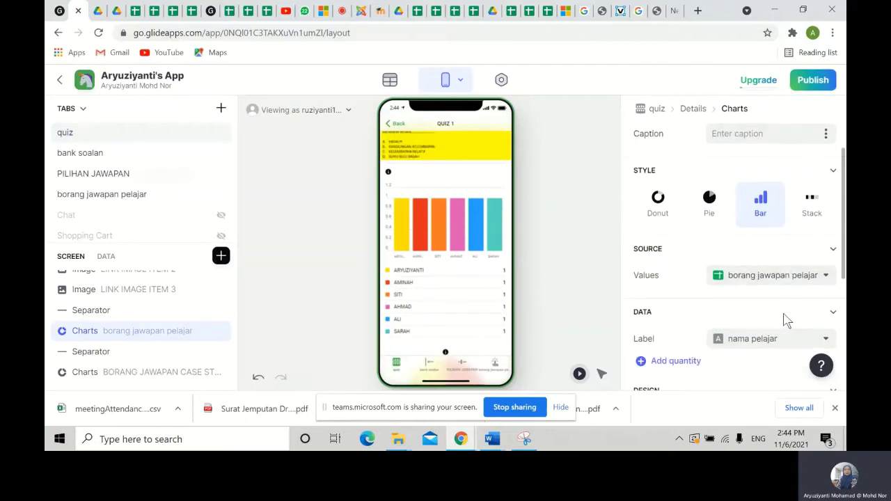
left_click(790, 268)
scroll(783, 233, "down", 3)
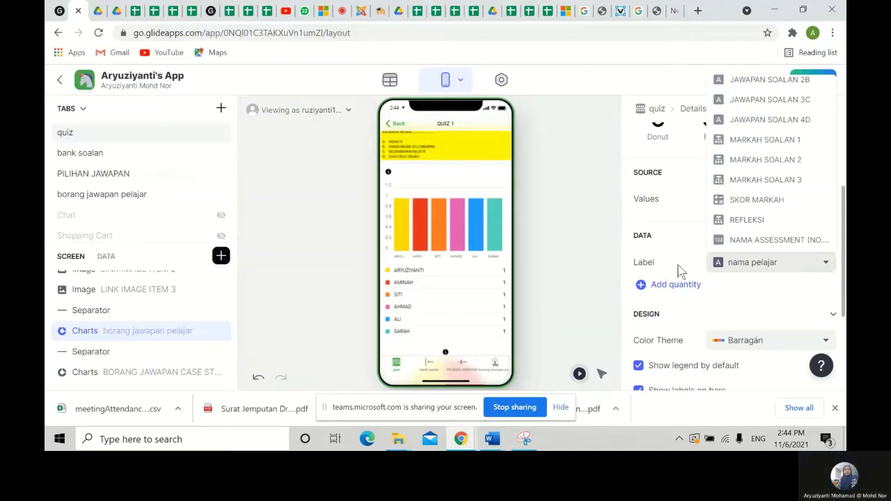
scroll(789, 261, "down", 2)
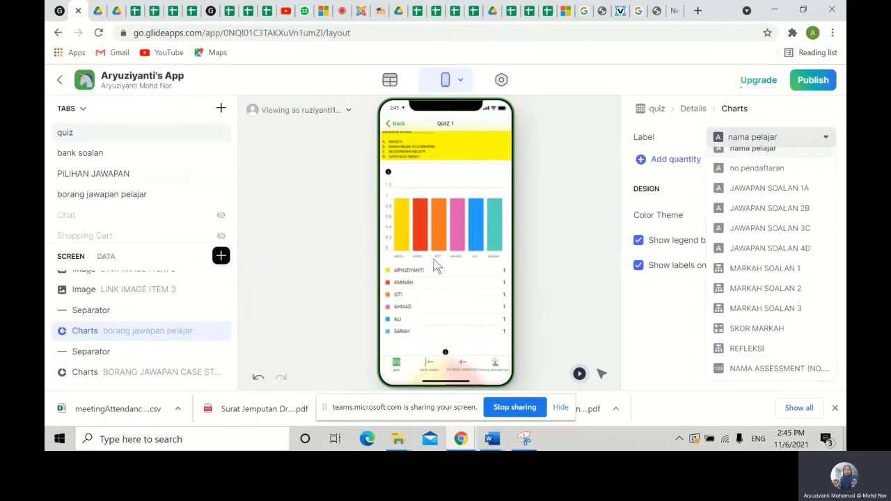
left_click(568, 313)
left_click(563, 304)
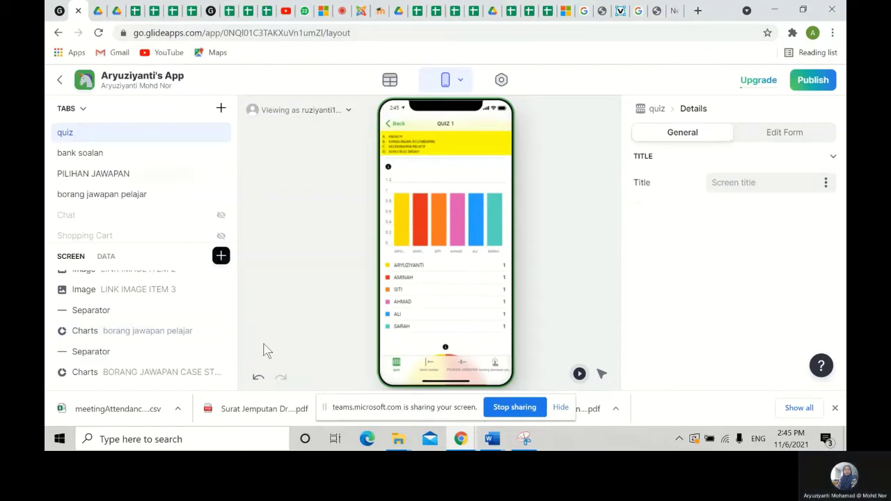
- Set the chart Label to SKOR MARKAH, giving bars 1.0 (2) and 3.0 (4)
left_click(126, 331)
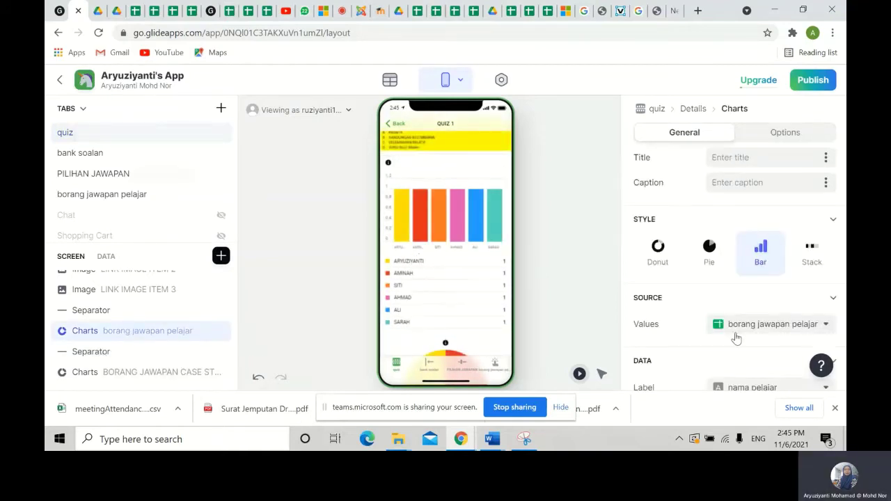
scroll(752, 338, "down", 2)
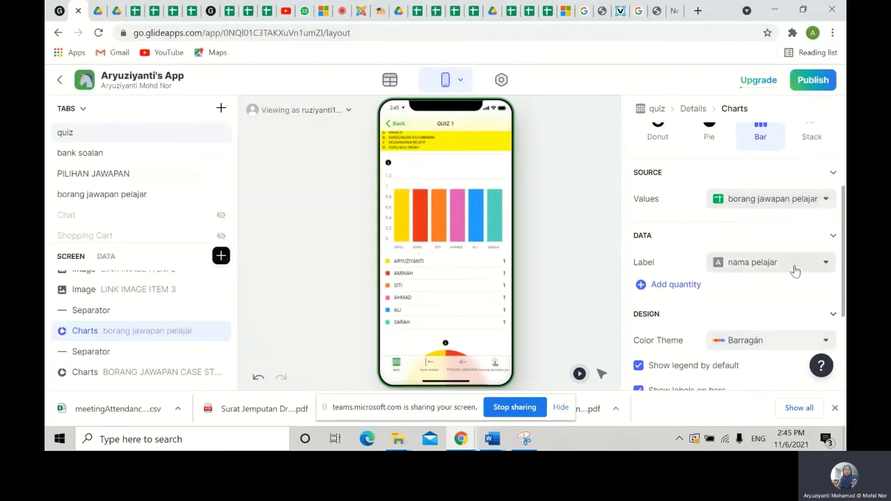
scroll(738, 334, "down", 2)
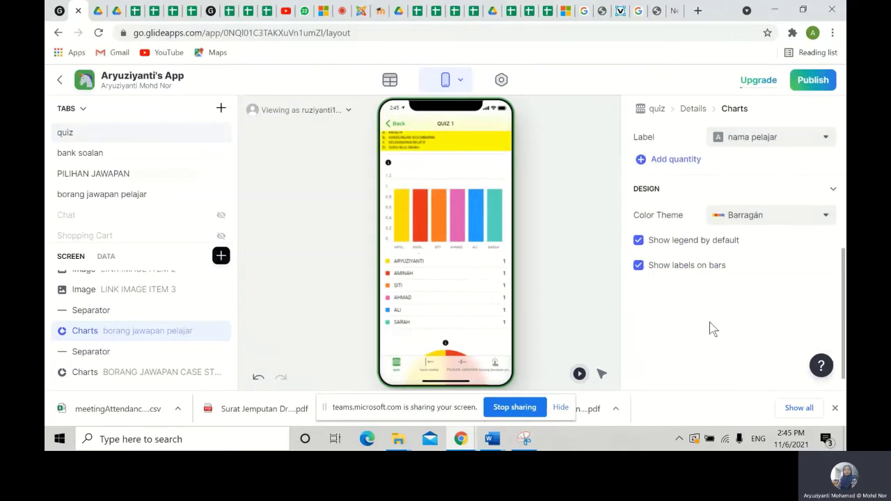
scroll(689, 326, "up", 2)
double_click(118, 332)
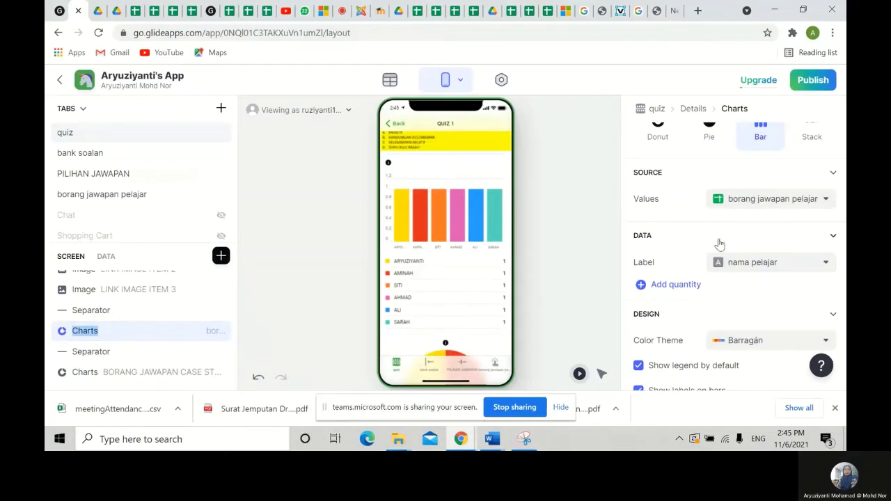
left_click(808, 207)
left_click(807, 207)
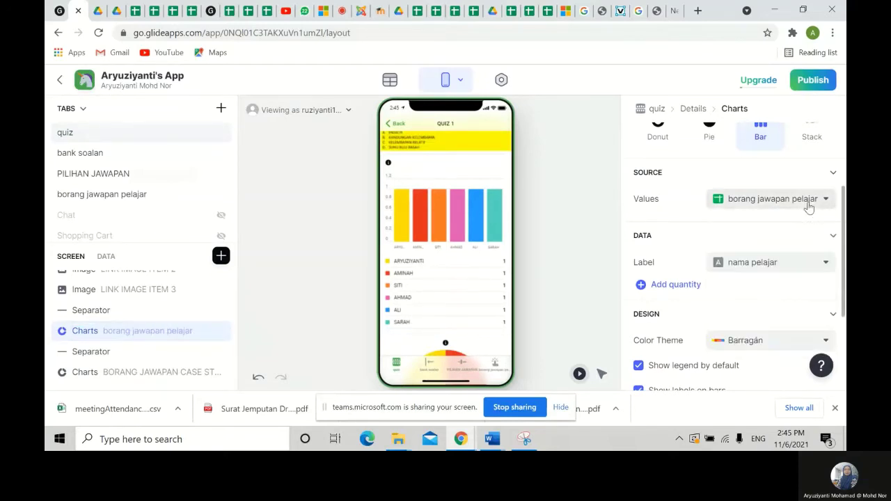
left_click(797, 266)
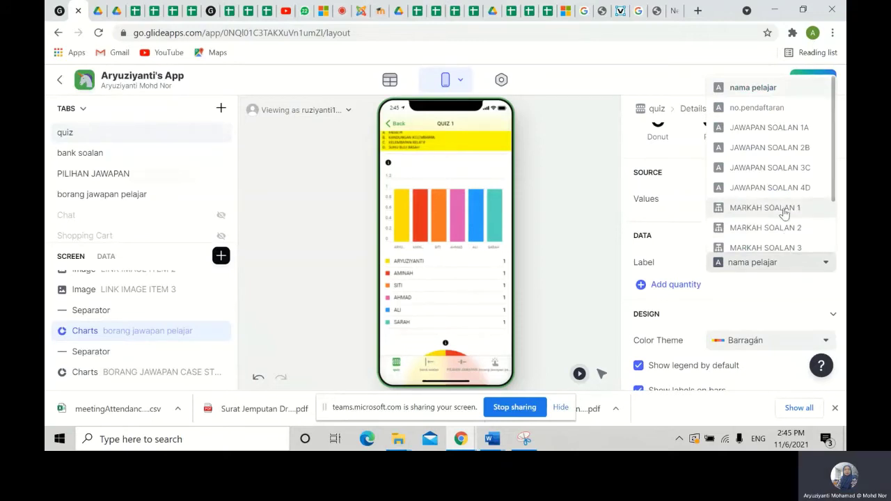
scroll(784, 213, "down", 2)
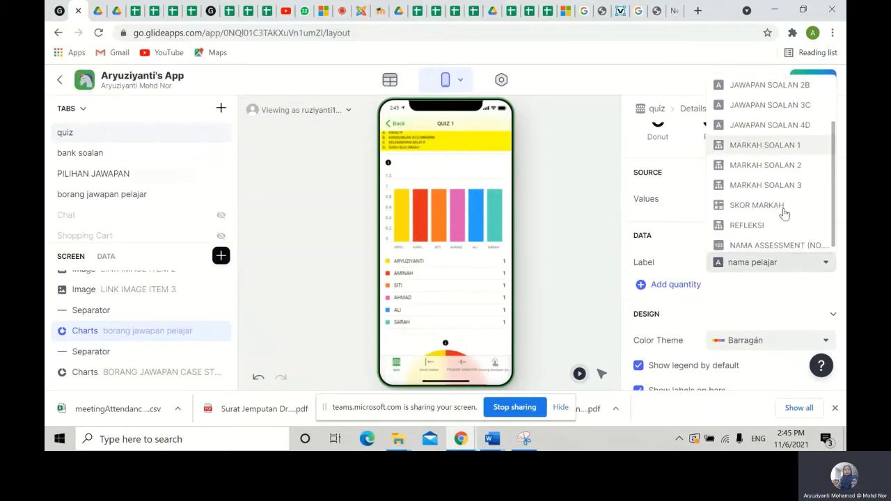
left_click(747, 209)
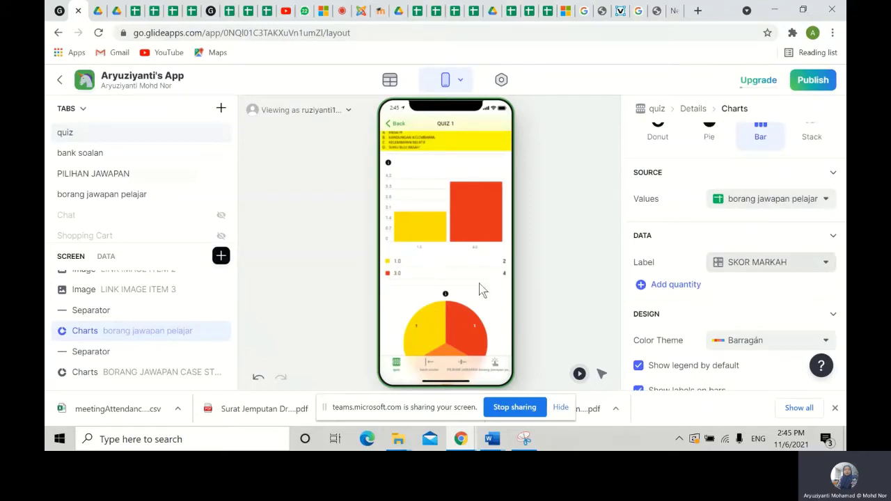
scroll(474, 310, "down", 1)
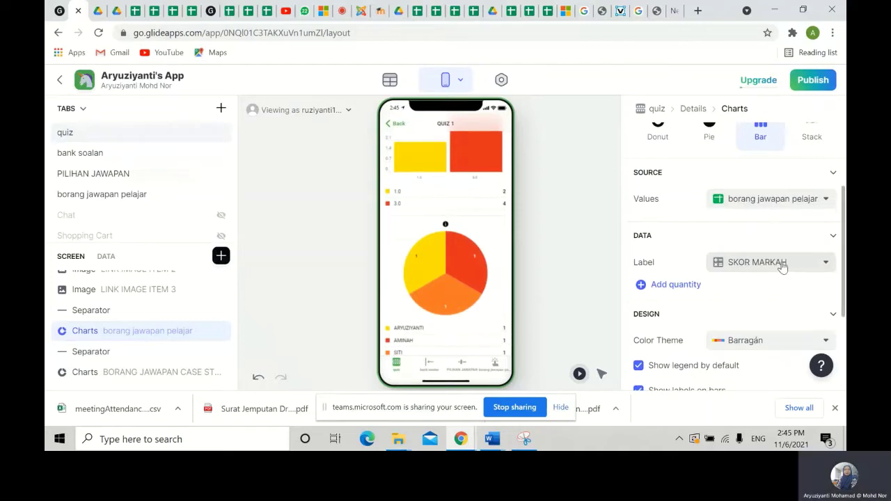
- Chart the SKOR MARKAH values as the quantity and label the bars by nama pelajar
left_click(671, 287)
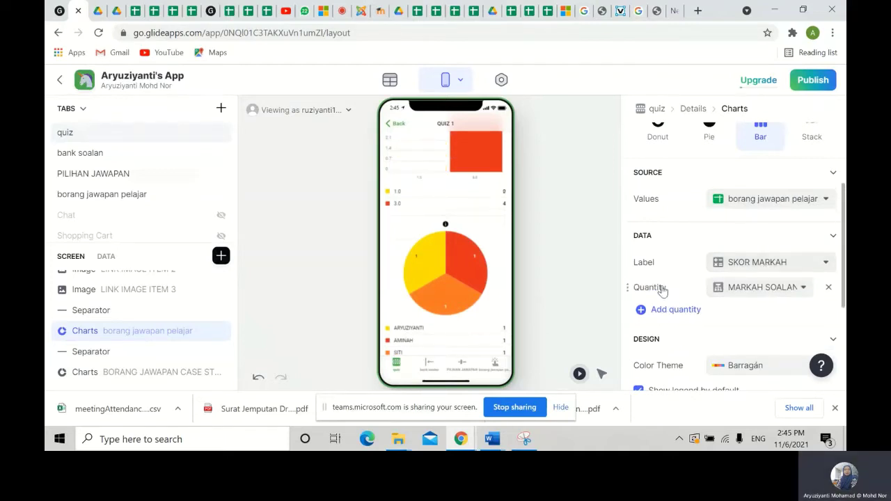
left_click(805, 288)
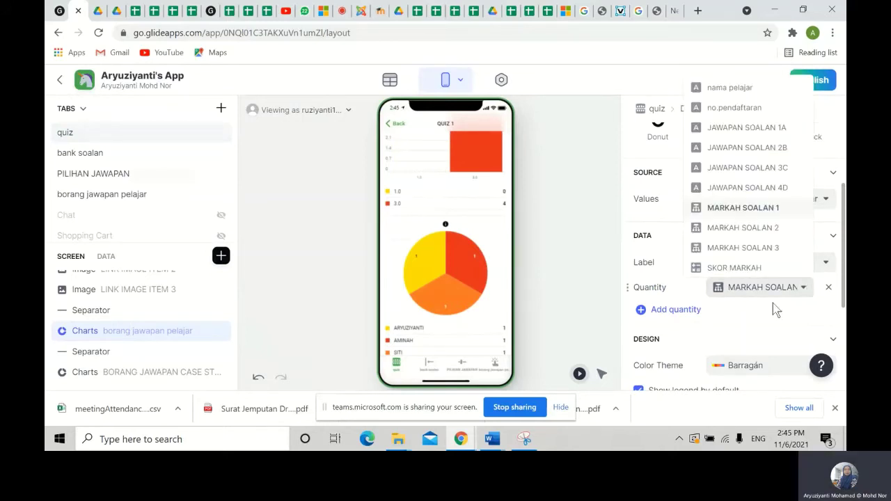
left_click(733, 269)
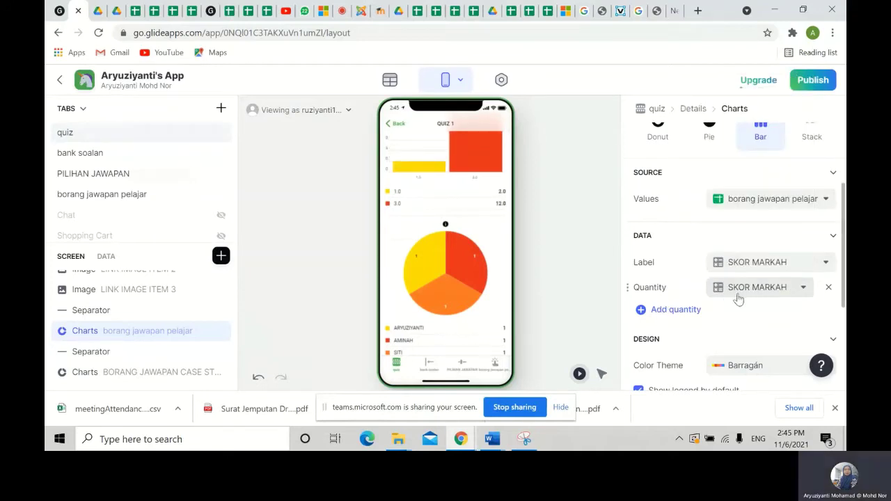
left_click(819, 266)
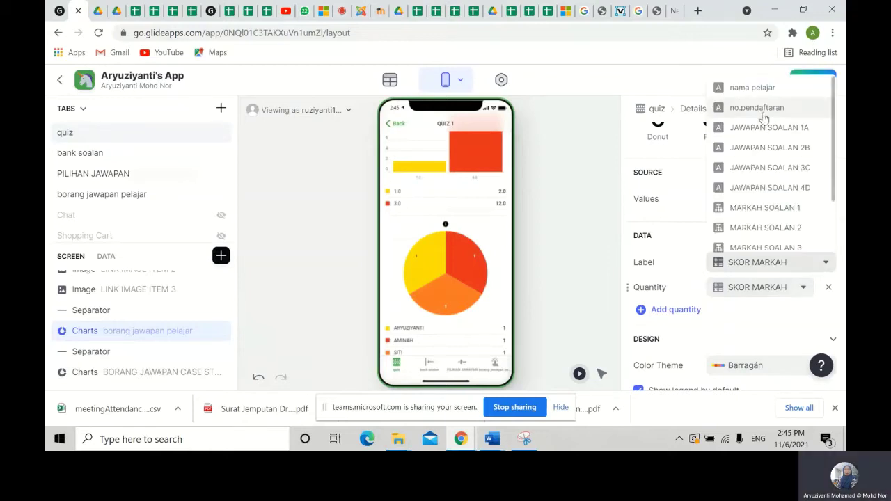
left_click(766, 89)
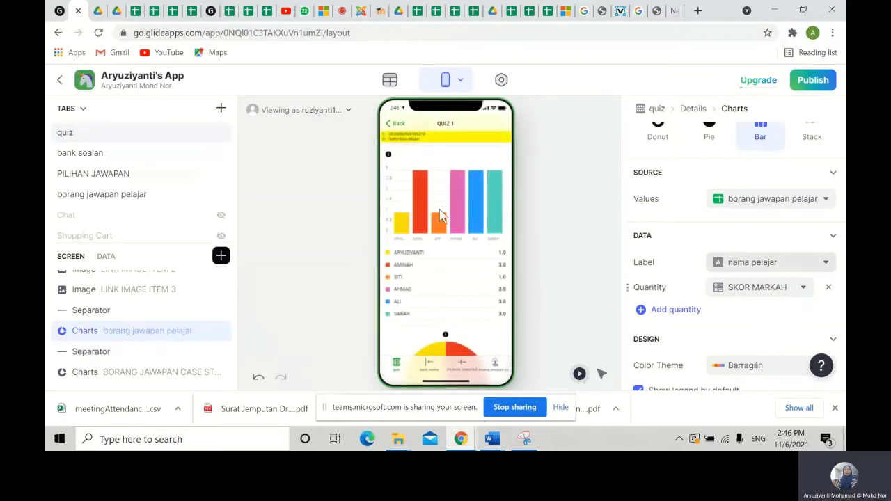
left_click(577, 240)
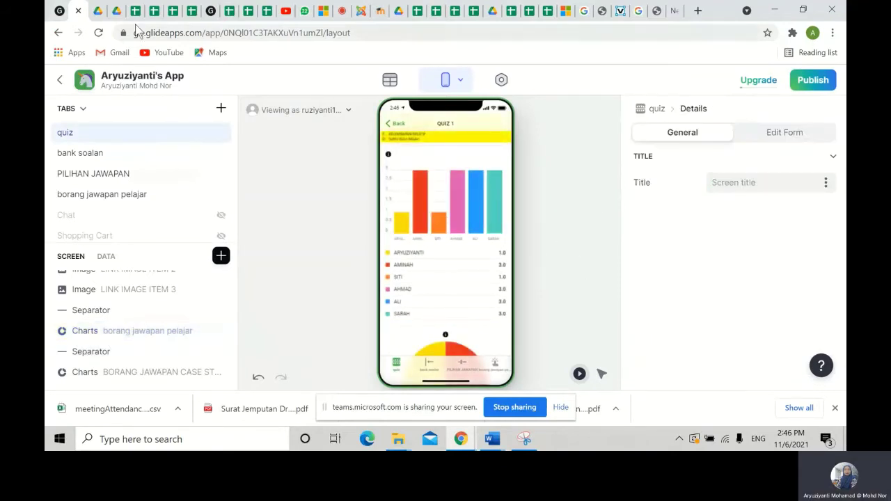
- Check the quiz database spreadsheet, then go back to the My Apps dashboard
left_click(174, 10)
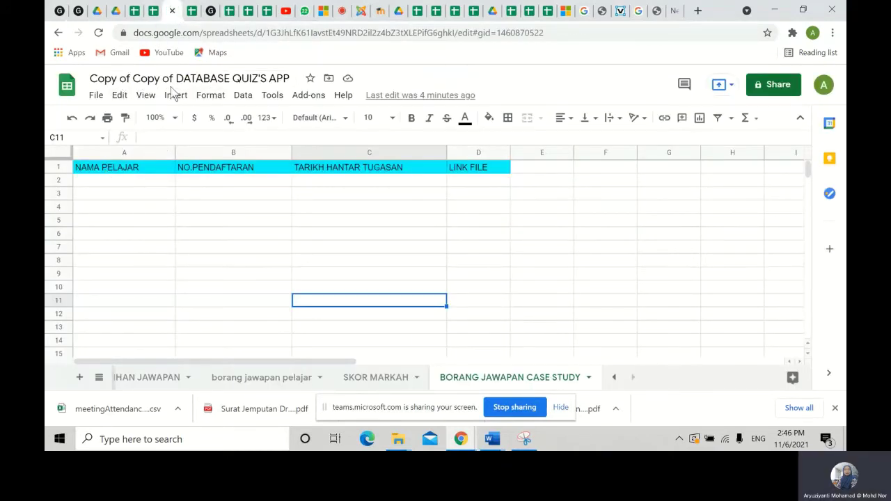
left_click(75, 10)
left_click(58, 80)
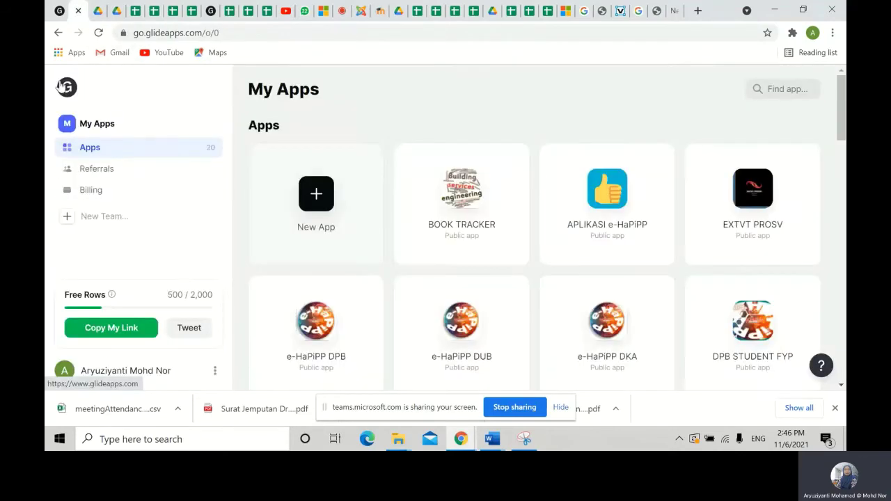
- Create a new Phone app from the Google Sheets file Copy of Copy of DATABASE QUIZ'S APP
left_click(316, 195)
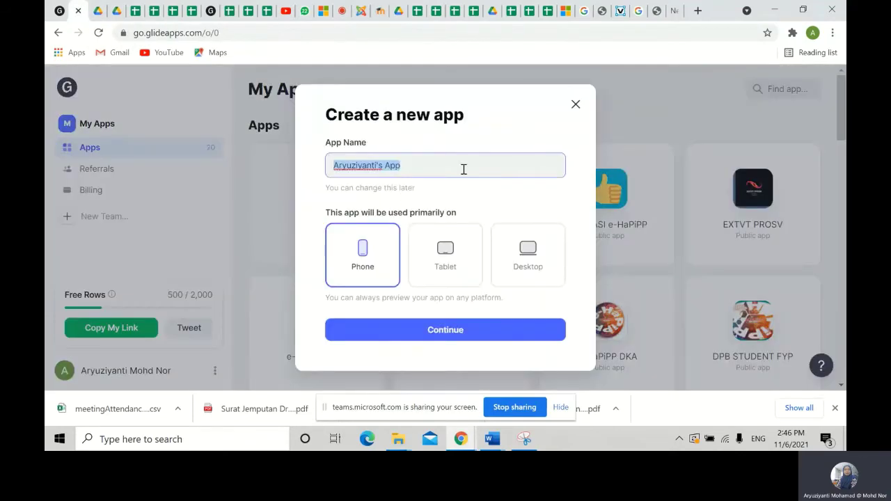
left_click(357, 271)
left_click(490, 340)
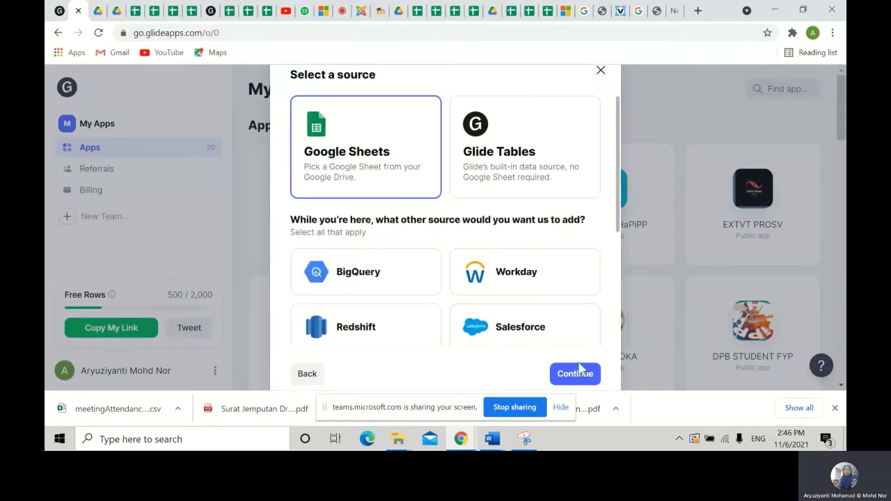
left_click(561, 408)
left_click(575, 374)
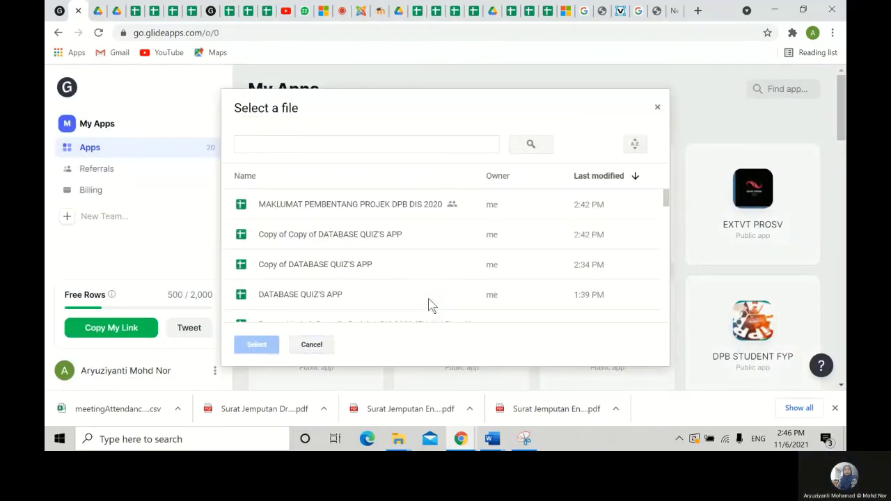
left_click(314, 240)
left_click(258, 346)
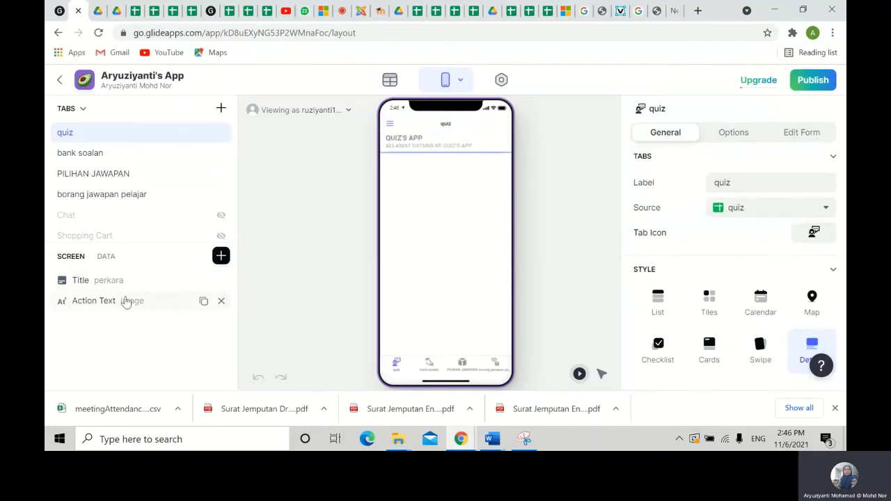
- Browse the gambar statistik image results for a suitable chart illustration
left_click(149, 289)
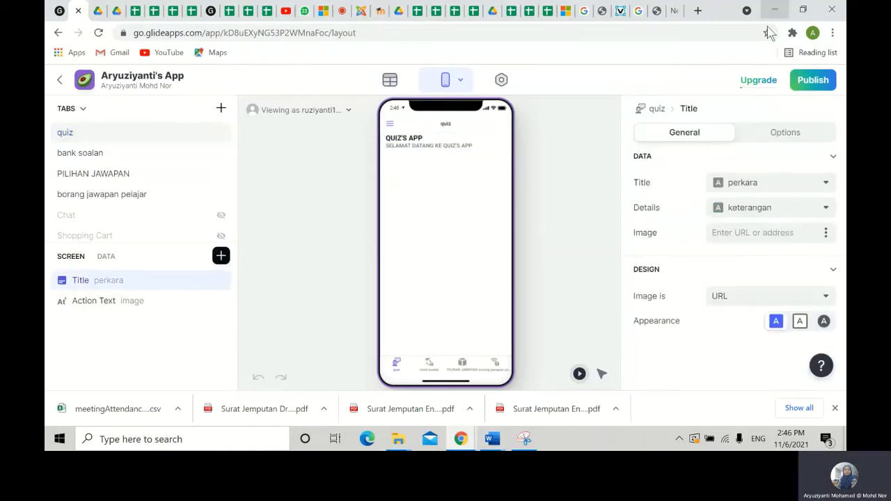
left_click(602, 11)
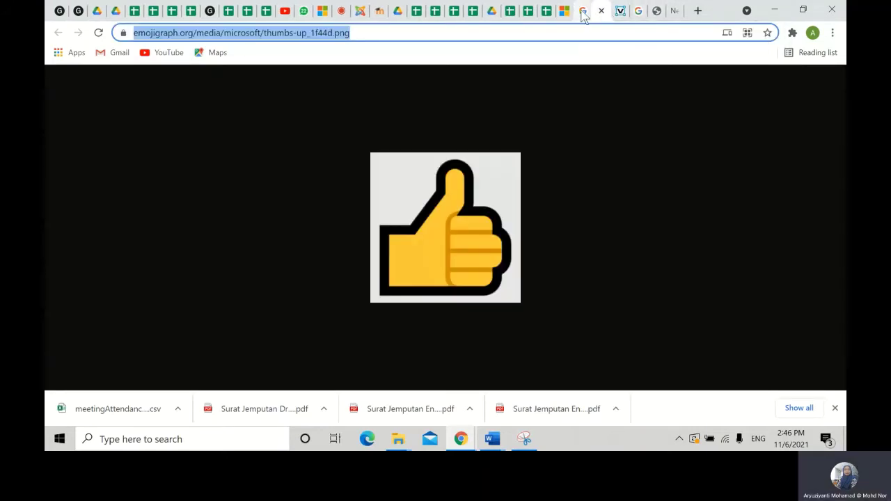
left_click(582, 12)
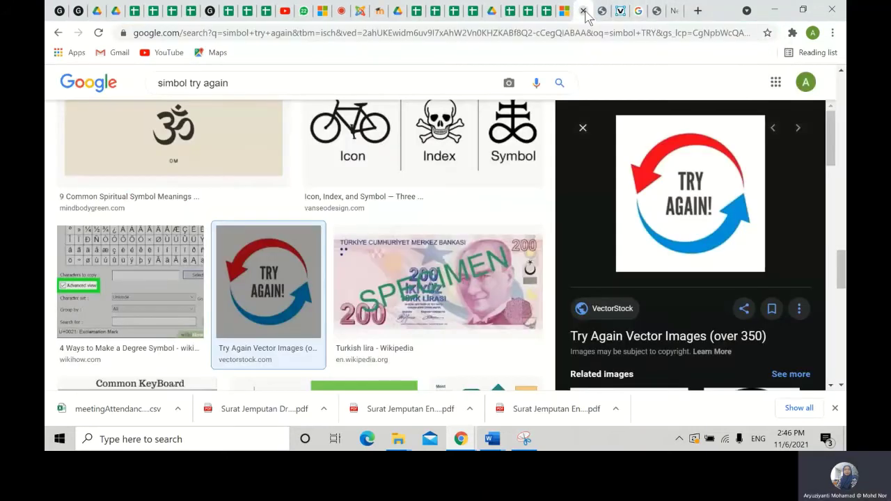
left_click(638, 11)
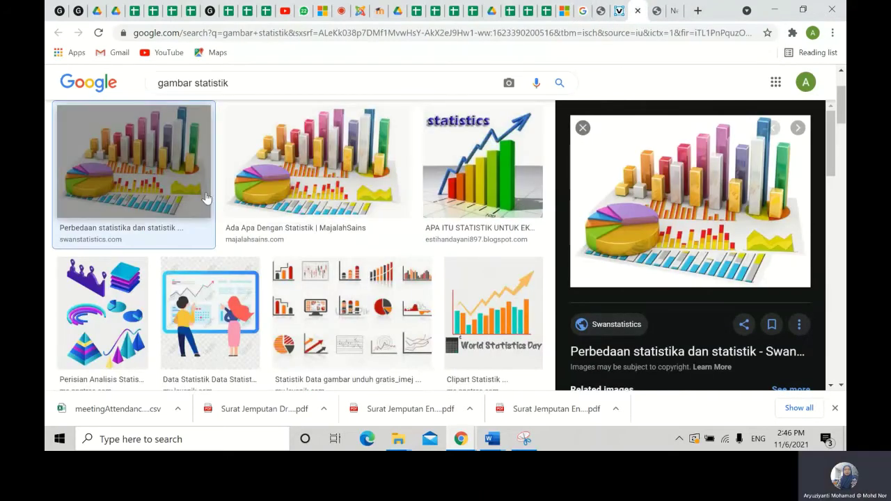
left_click(670, 11)
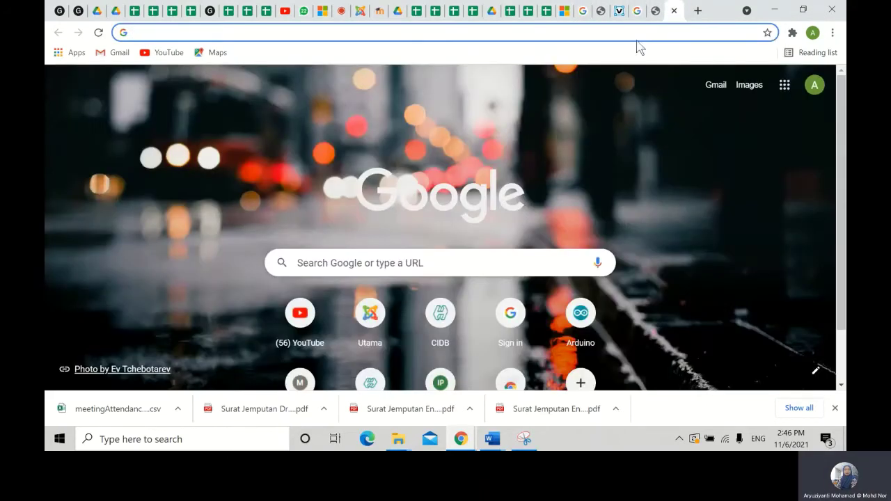
left_click(639, 14)
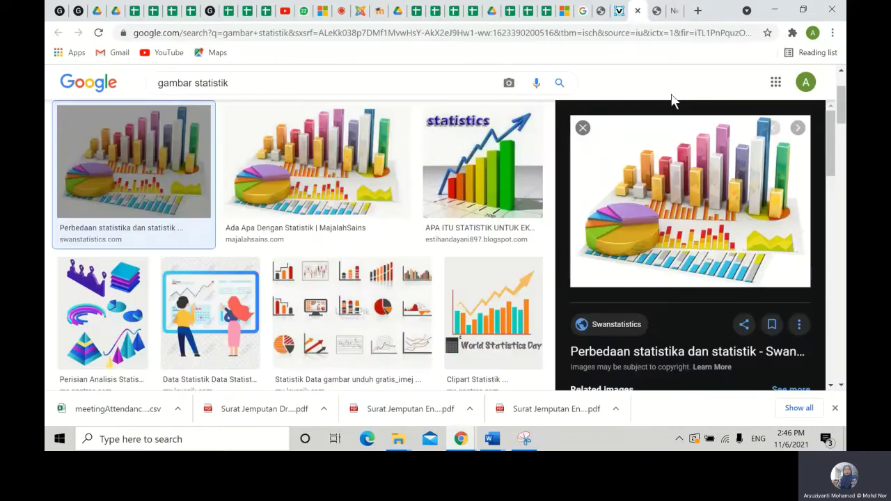
scroll(368, 259, "down", 1)
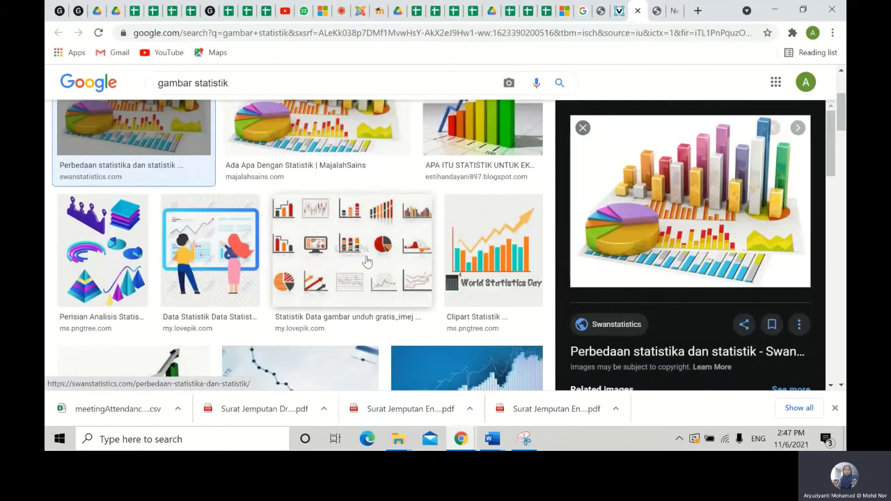
left_click(366, 261)
scroll(245, 298, "down", 1)
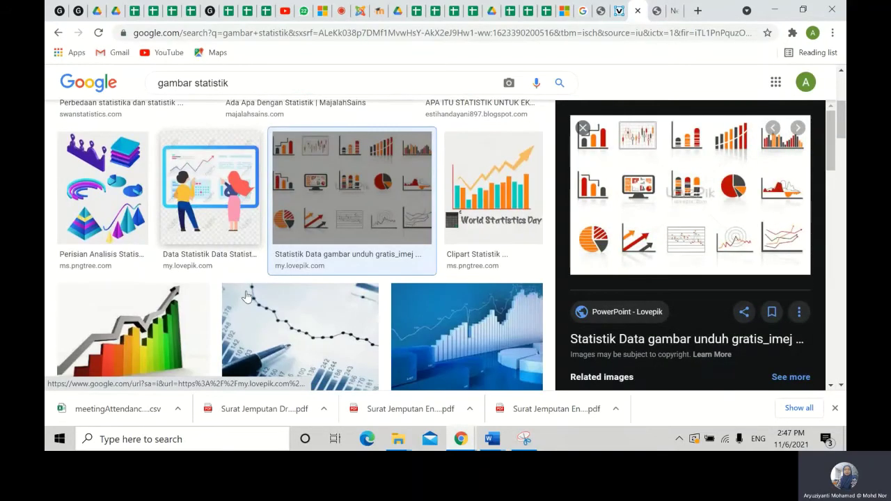
- Open the Data Statistik illustration full-size in a new tab and select its image address
left_click(232, 223)
right_click(670, 240)
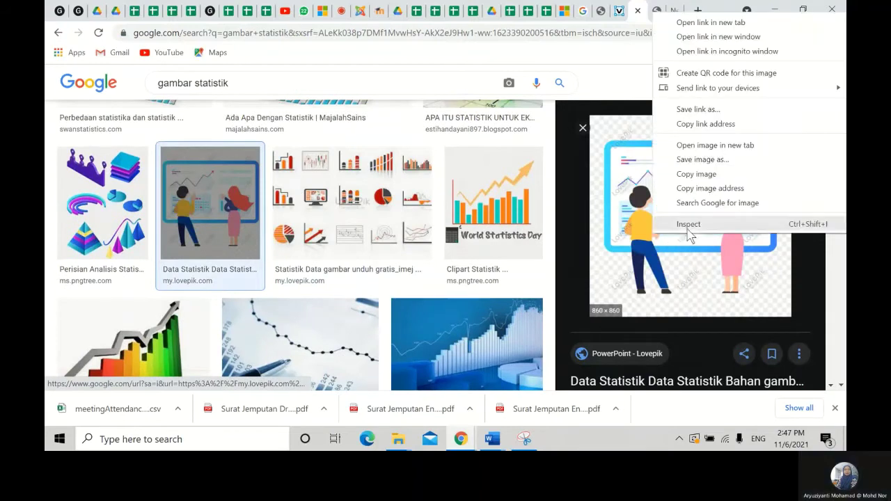
left_click(730, 145)
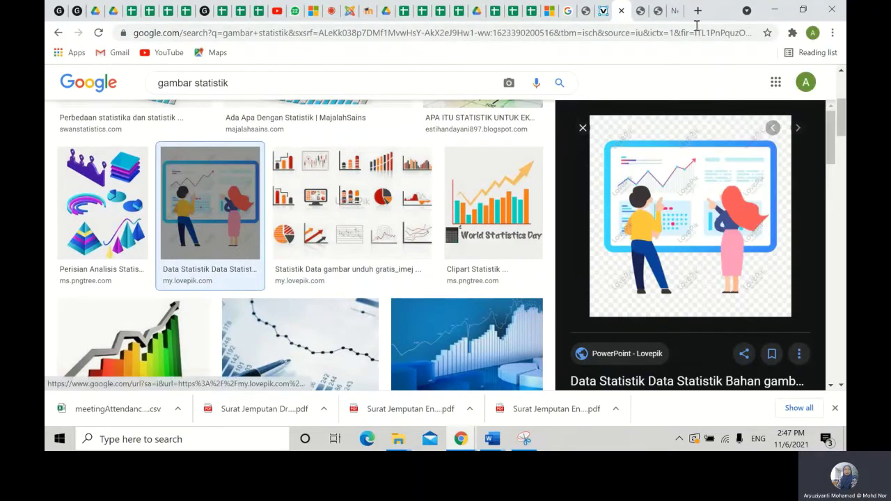
left_click(642, 14)
left_click(350, 31)
key("ctrl+c")
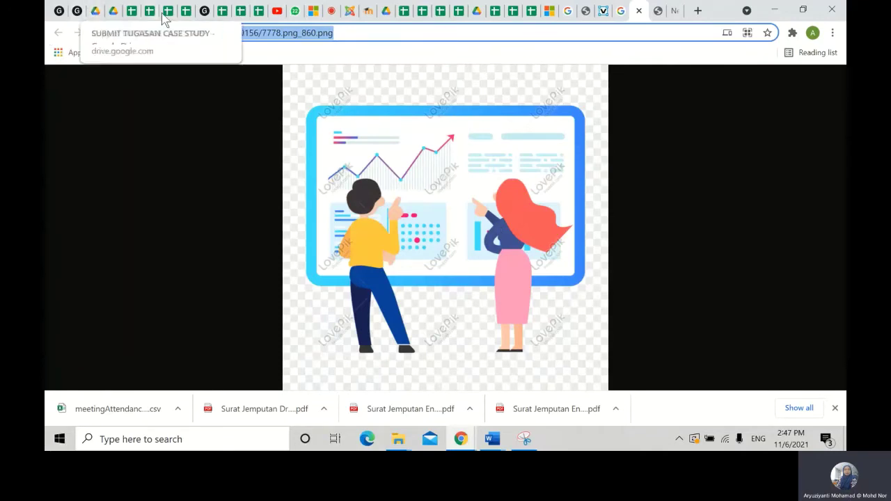
left_click(202, 14)
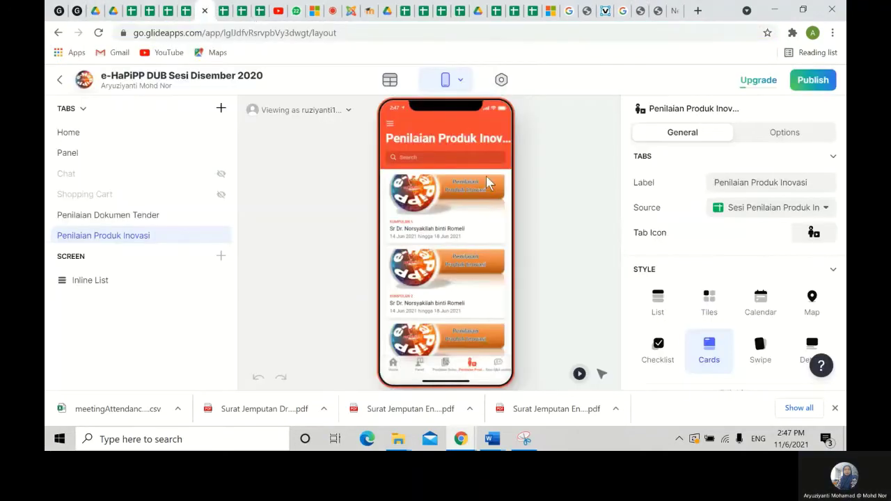
- Paste the statistics illustration's lovepik URL as the QUIZ'S APP Title component's image
left_click(75, 12)
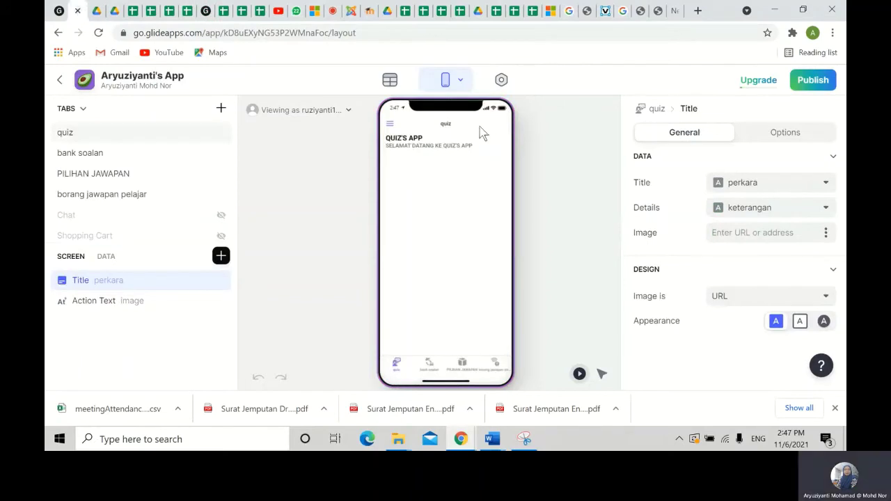
double_click(155, 283)
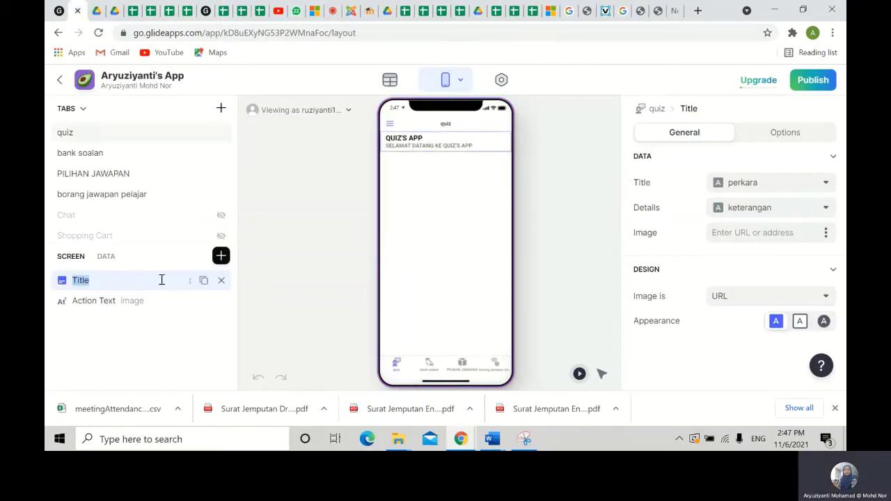
left_click(826, 234)
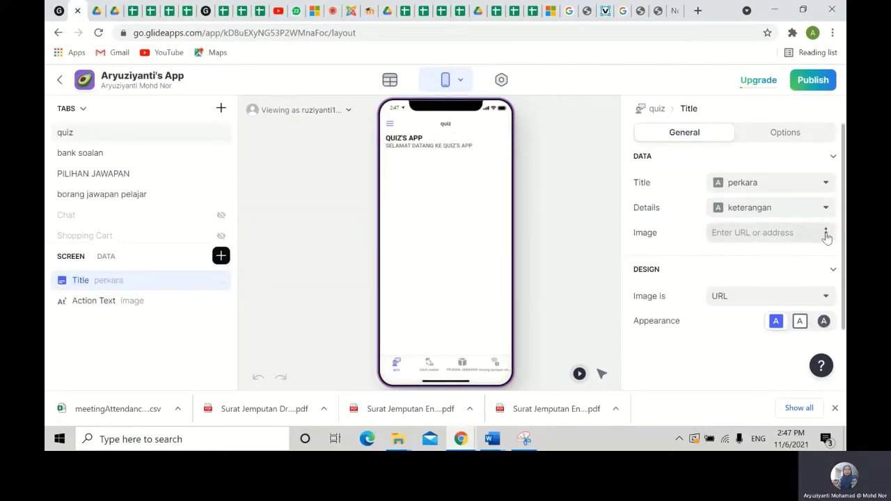
left_click(826, 235)
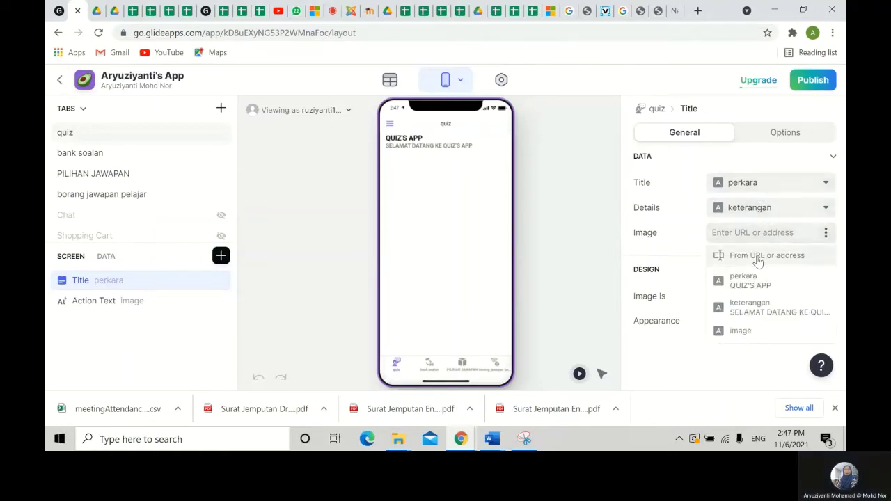
left_click(738, 249)
left_click(733, 233)
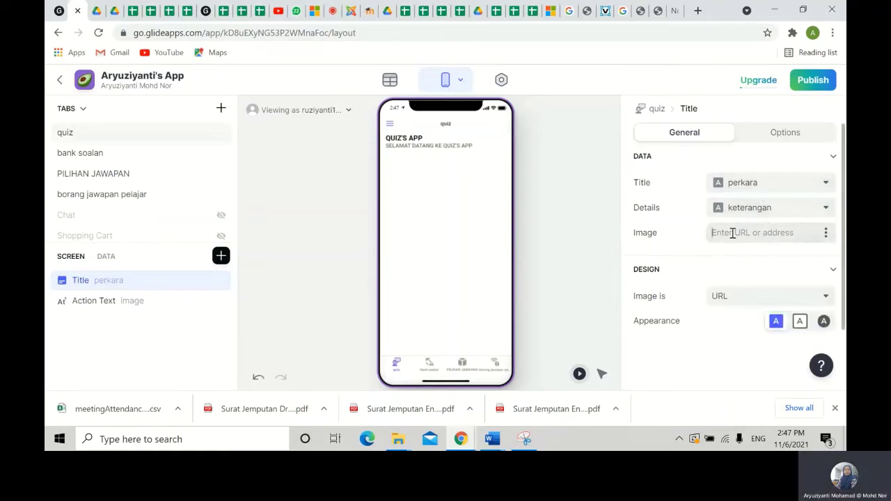
key("ctrl+v")
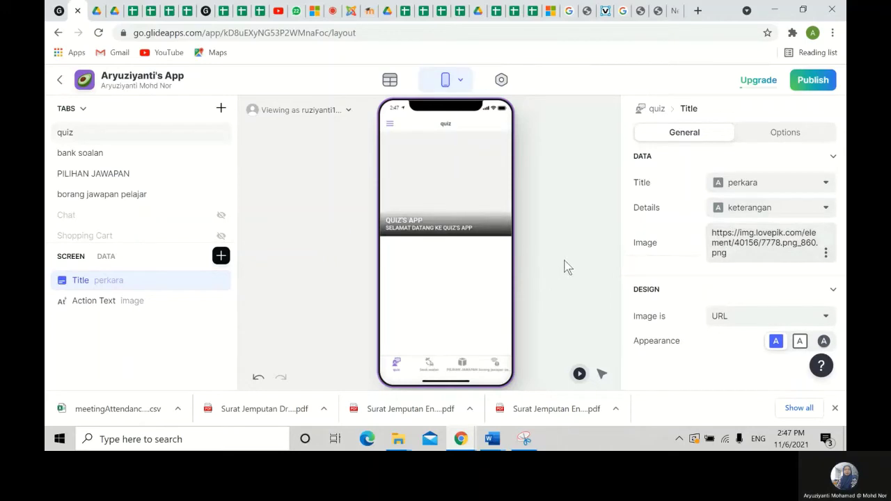
left_click(567, 266)
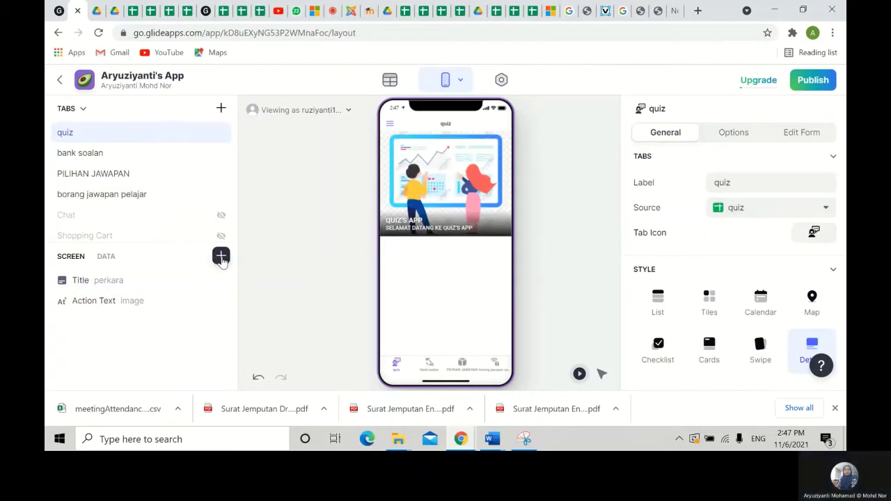
- Add a left-aligned Headline 2 text component reading 'SENARAI SOALAN PENILAIAN'
left_click(221, 257)
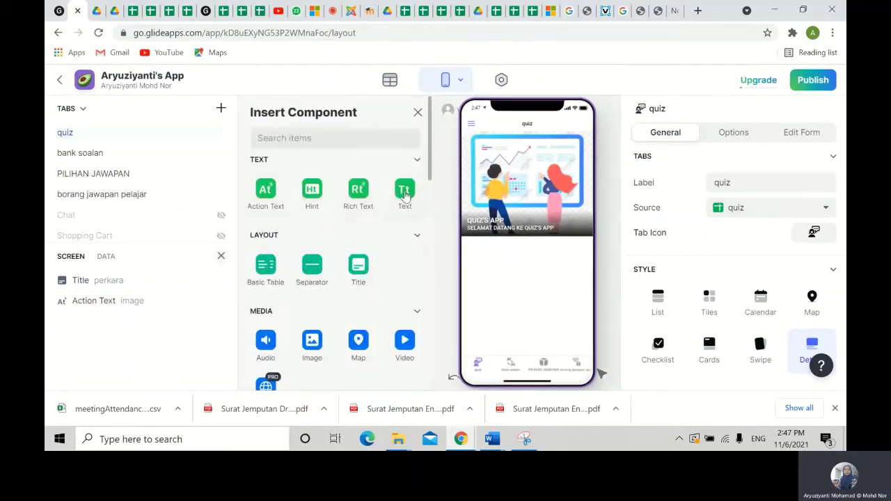
left_click(405, 195)
left_click(766, 183)
left_click(724, 202)
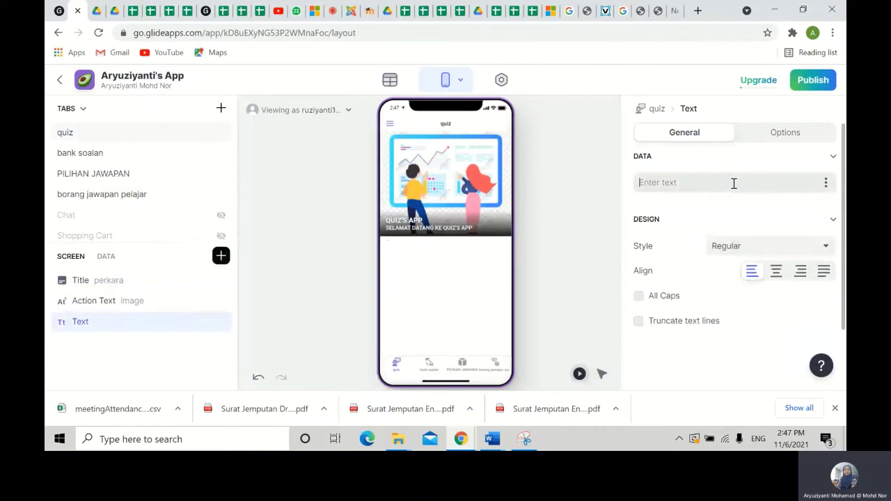
type("SENARAI")
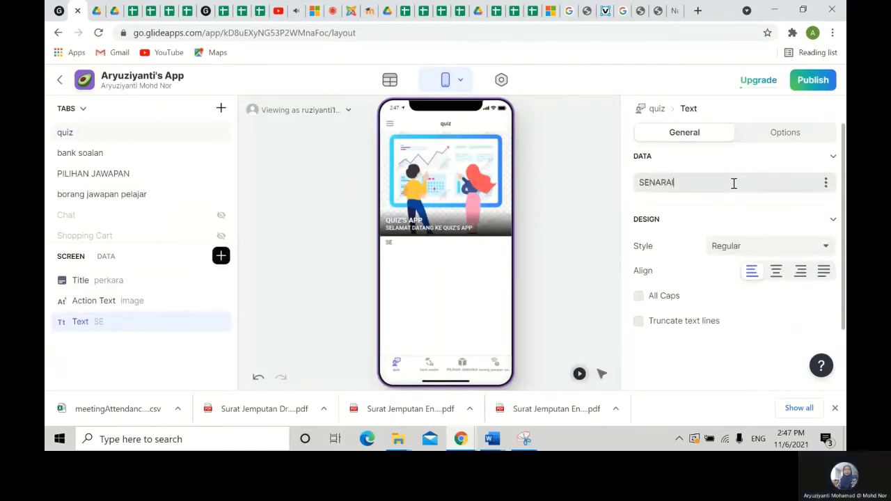
type(" SOALA")
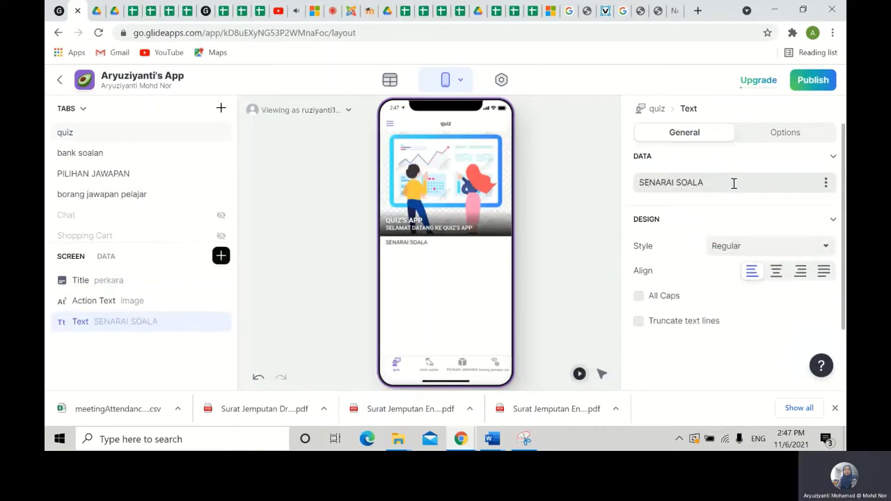
type("N ")
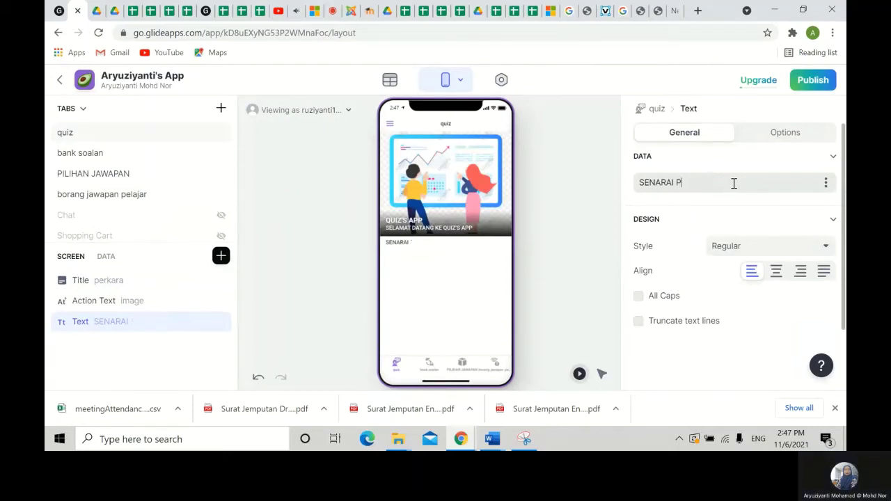
type("PENILAIAN")
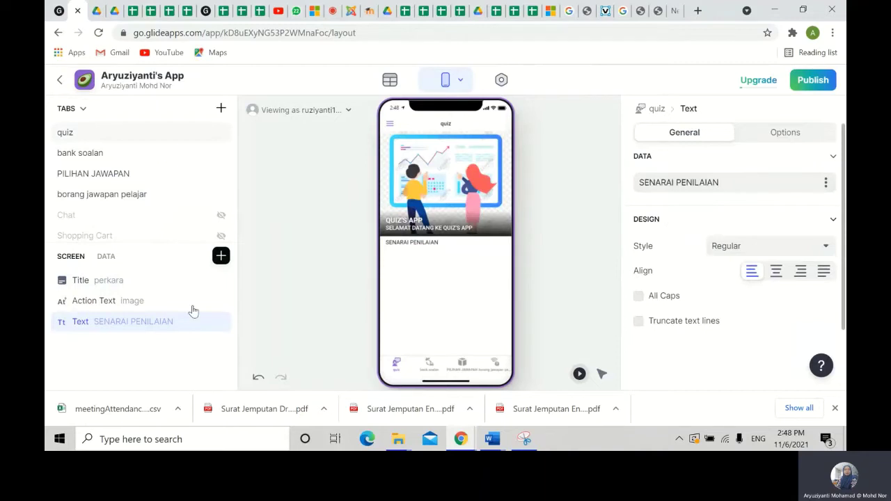
left_click(777, 272)
left_click(752, 272)
left_click(807, 250)
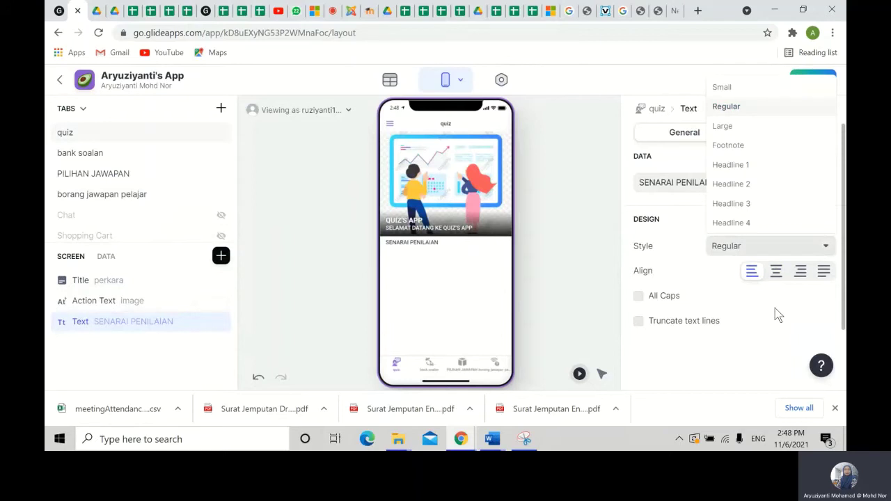
left_click(745, 183)
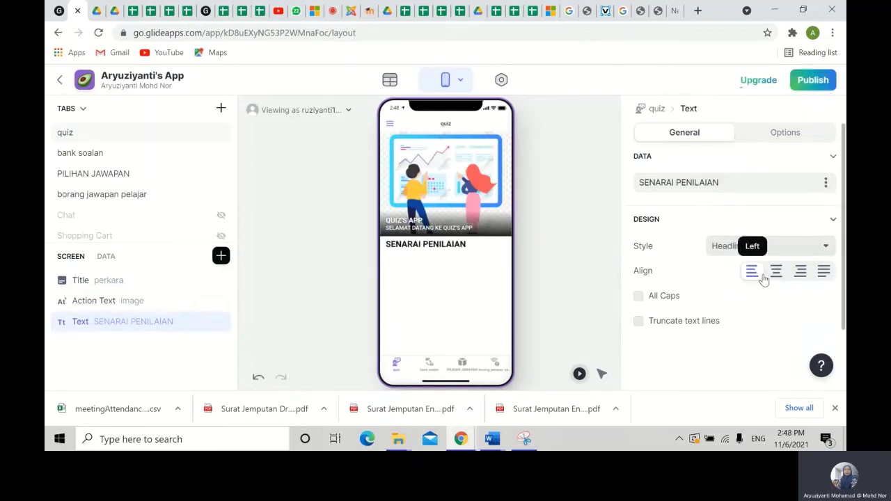
mouse_move(196, 308)
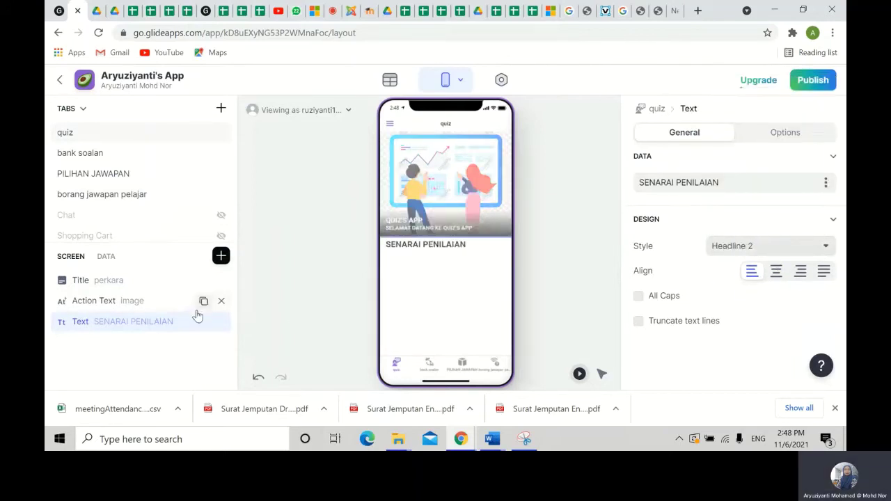
- Insert an Inline List fed from the bank soalan sheet with a blank custom title
left_click(221, 257)
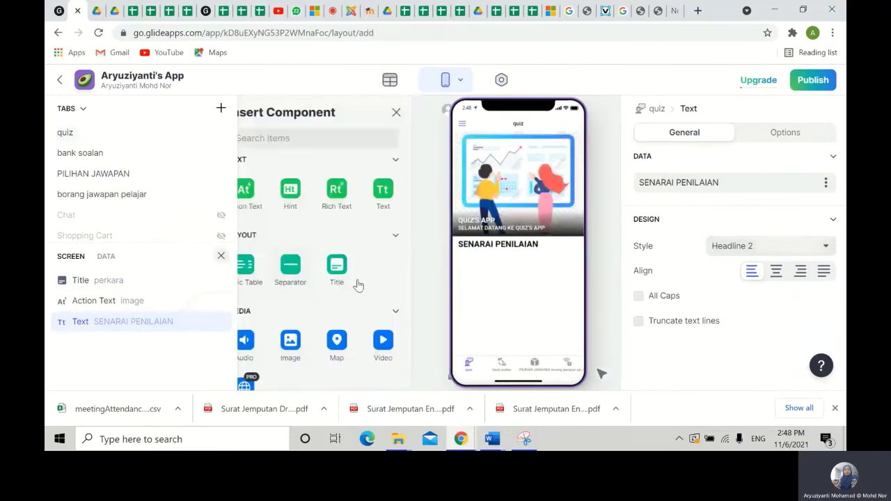
scroll(272, 342, "down", 5)
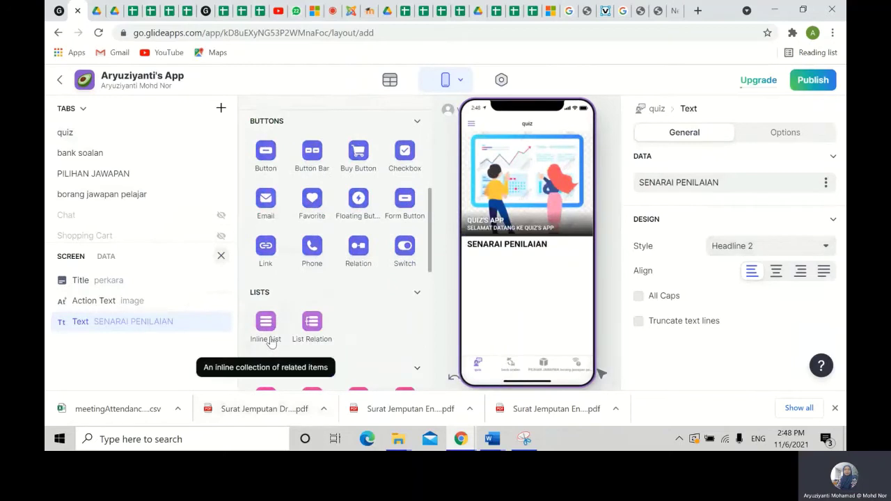
left_click(266, 326)
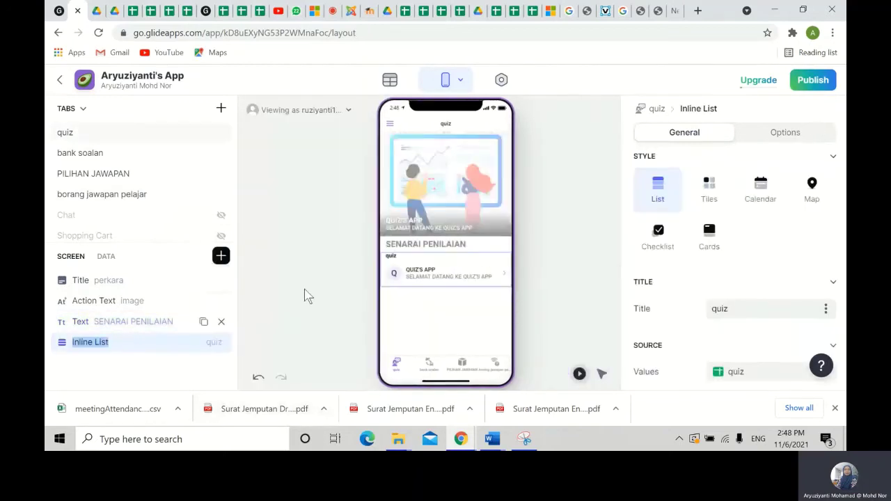
left_click(786, 370)
left_click(754, 265)
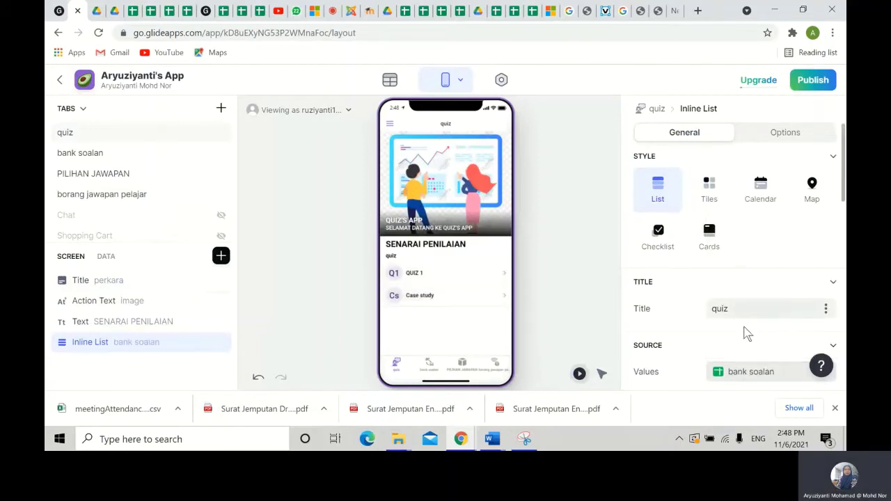
scroll(752, 335, "down", 2)
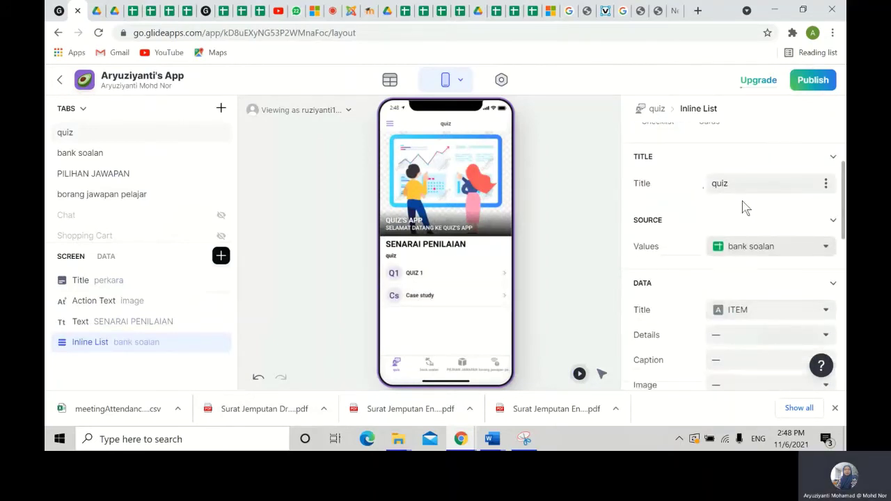
left_click(823, 186)
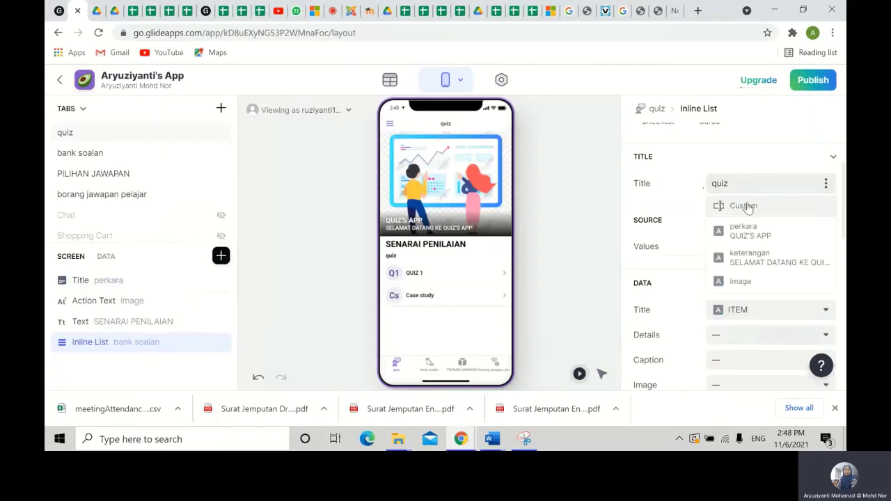
left_click(731, 205)
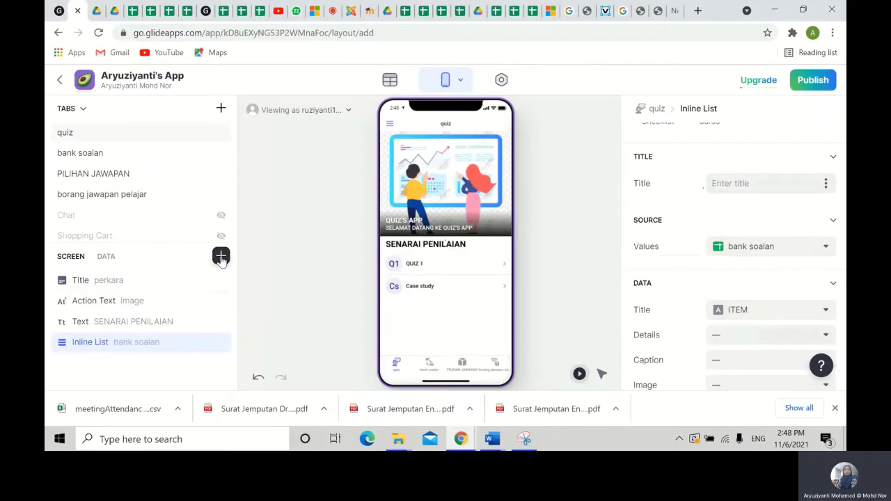
- Add a separator, then custom text 'Sila tekan butang dibawah mengikut borang penilaian yang dikehen'
left_click(221, 257)
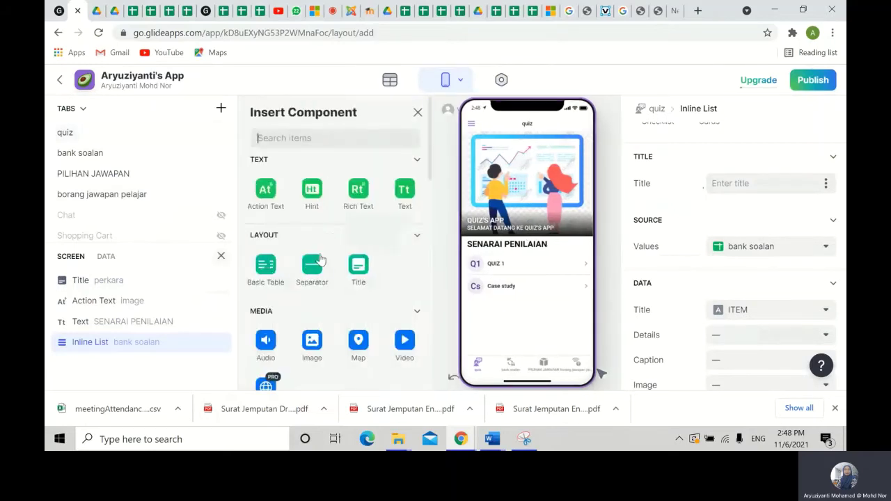
left_click(321, 261)
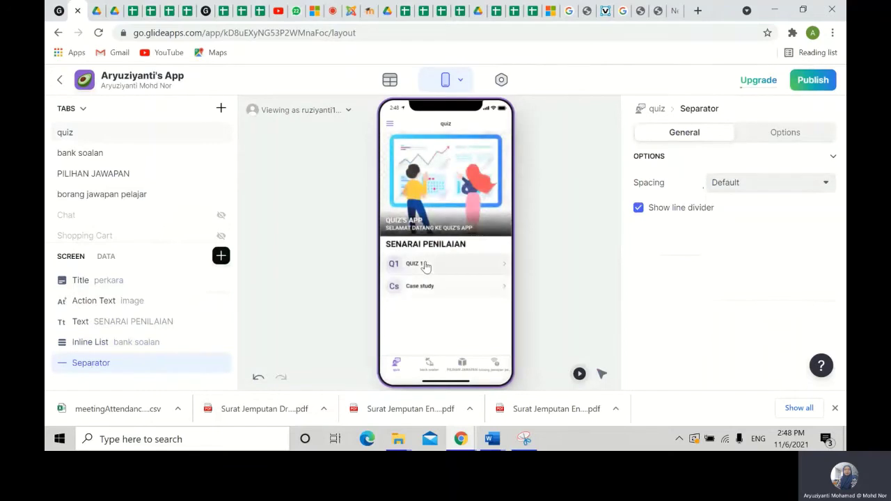
left_click(221, 256)
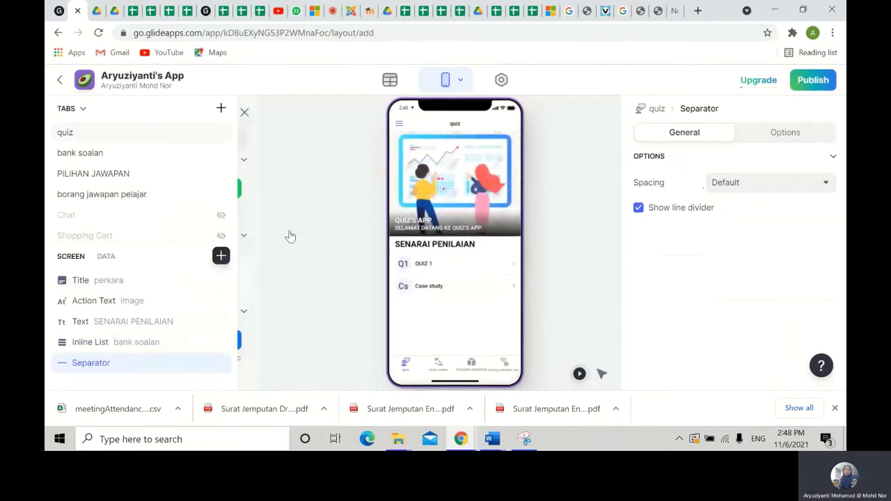
left_click(404, 195)
left_click(762, 190)
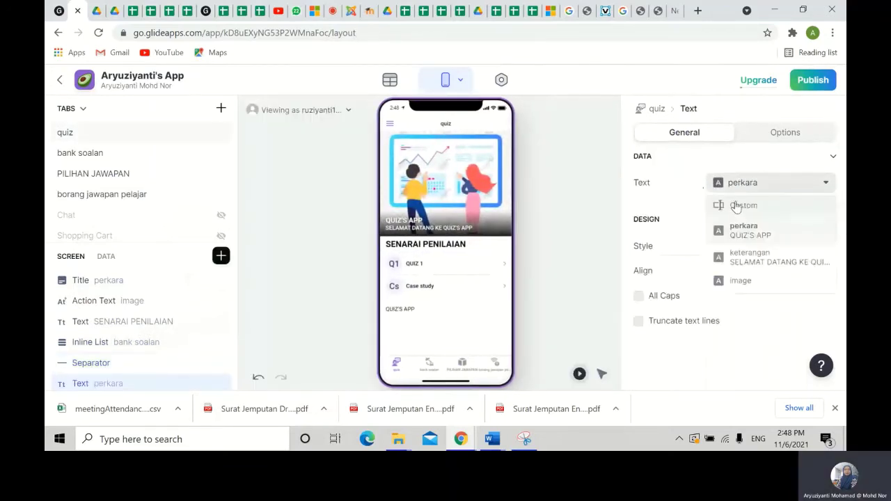
left_click(738, 205)
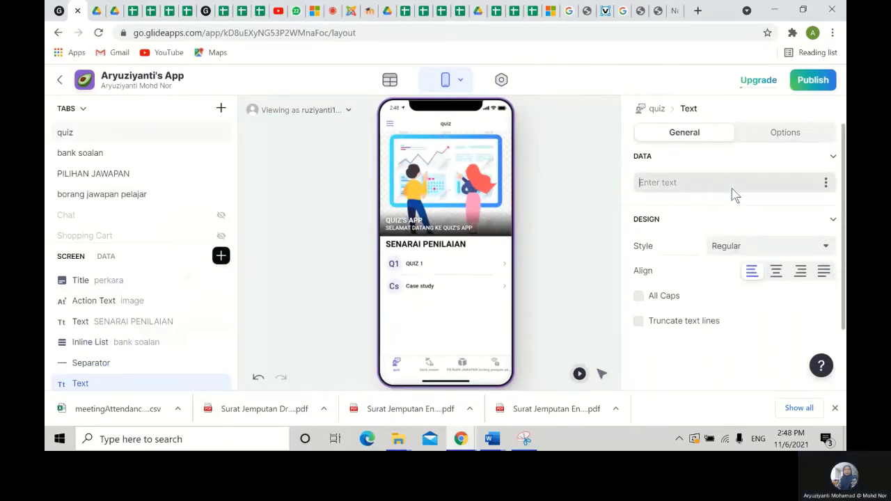
type("Sila")
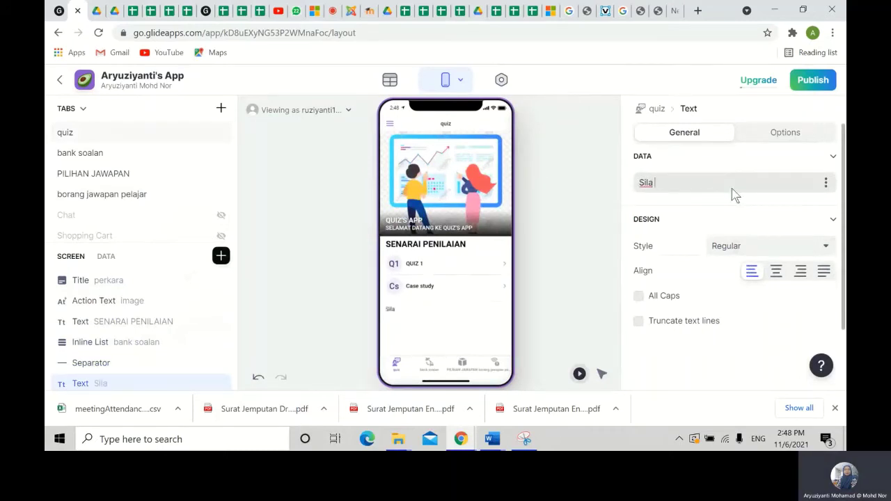
type(" tekan butang diba")
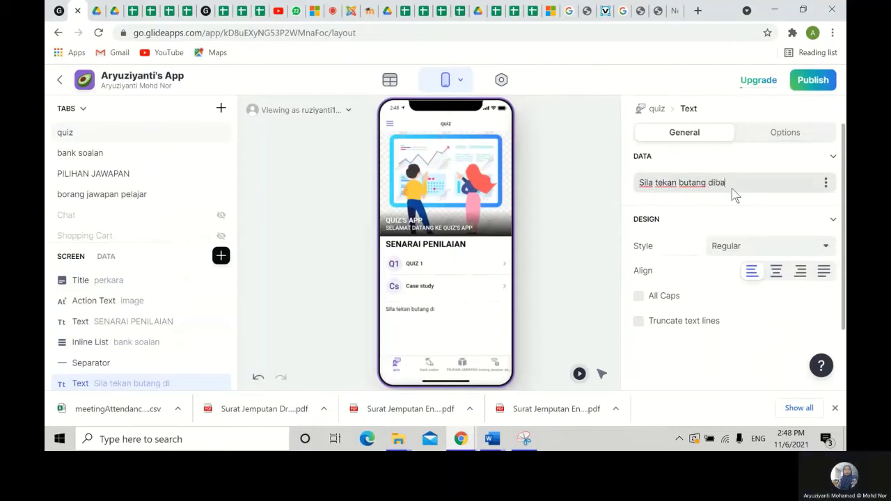
type("wah me")
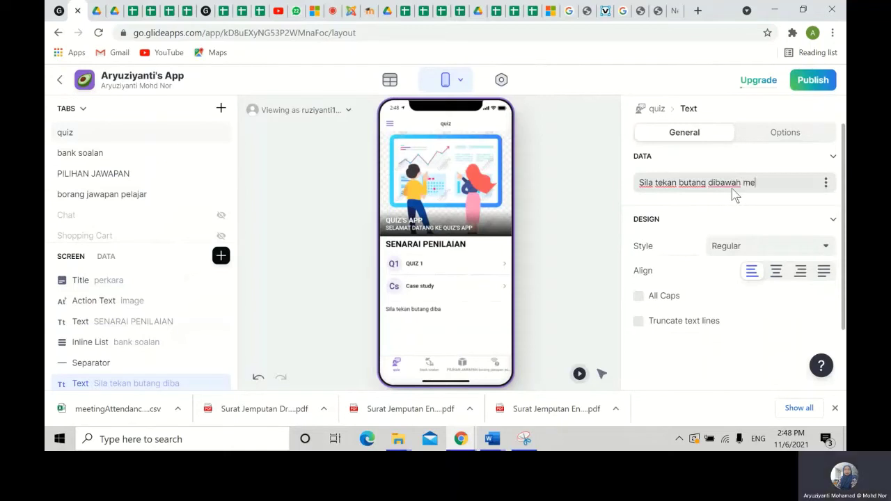
type("ngikut")
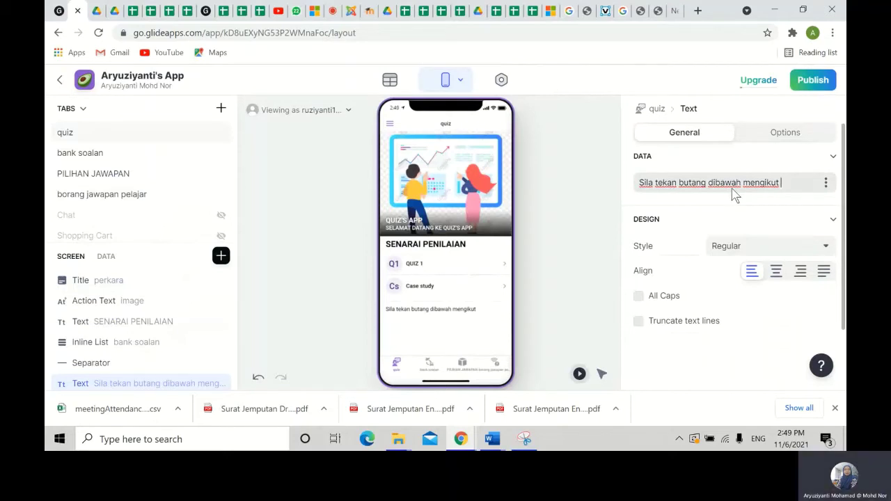
type("borang pe")
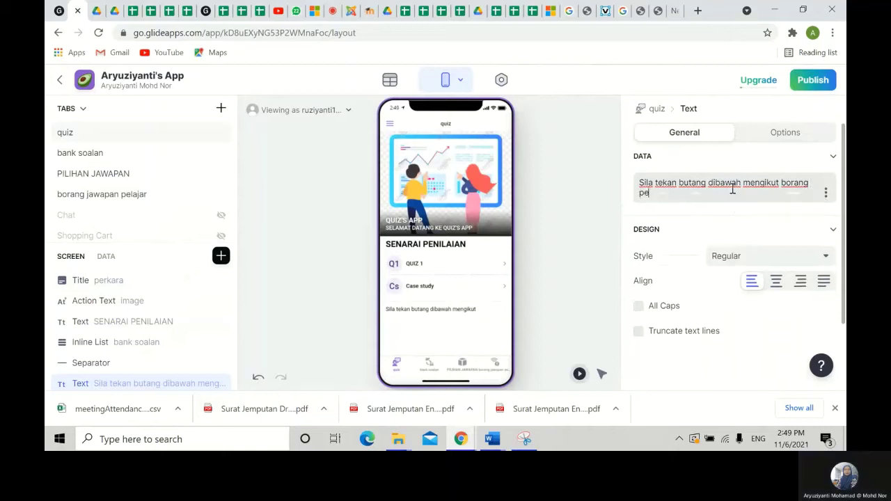
type("nilaian ")
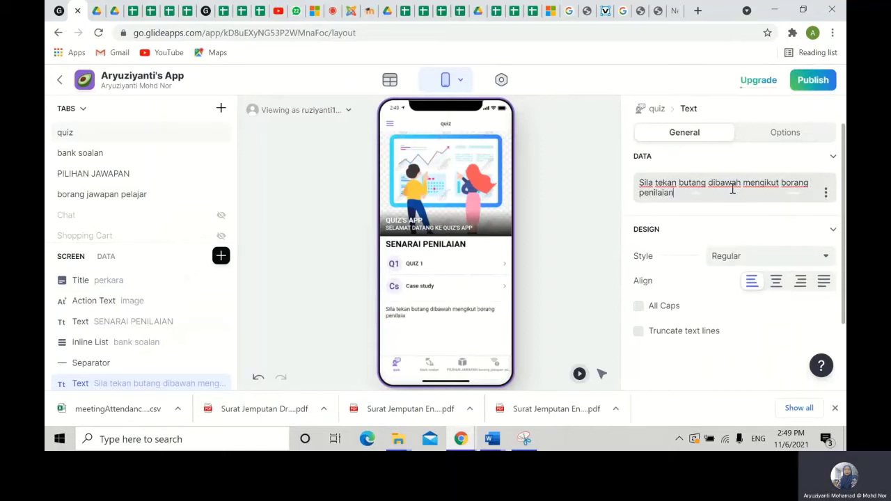
type("yang dike")
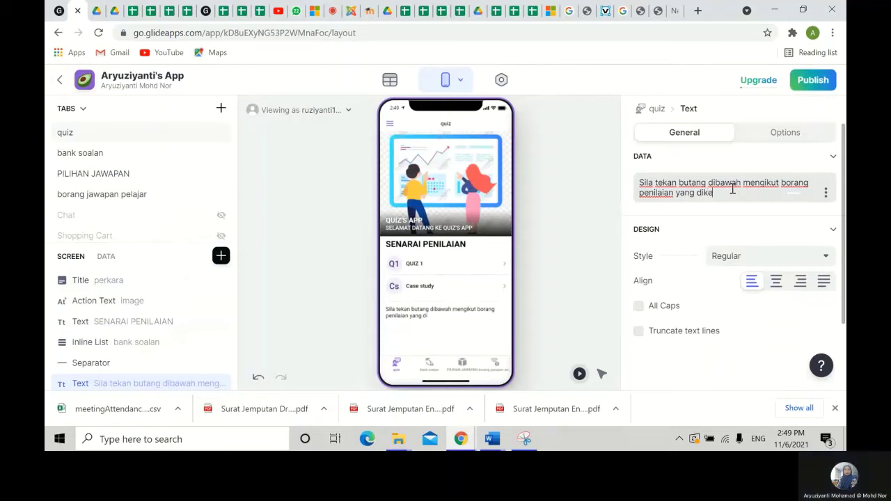
type("hendaki")
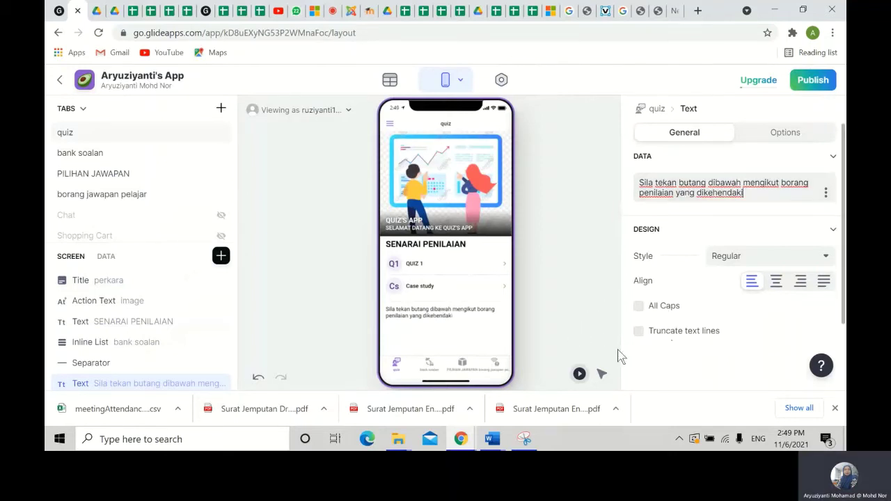
left_click(341, 337)
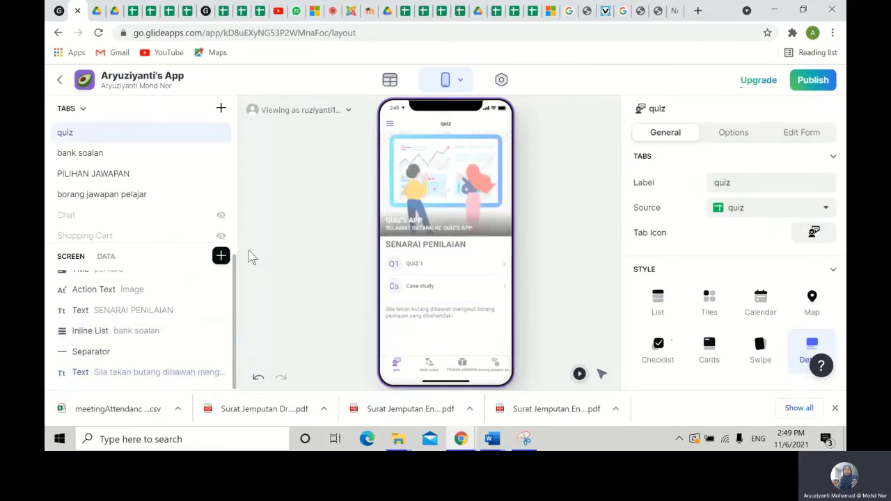
- Insert a Form Button, try the Show as styles and icons, and keep Filled with no icon
left_click(220, 256)
scroll(382, 327, "down", 3)
scroll(390, 313, "down", 2)
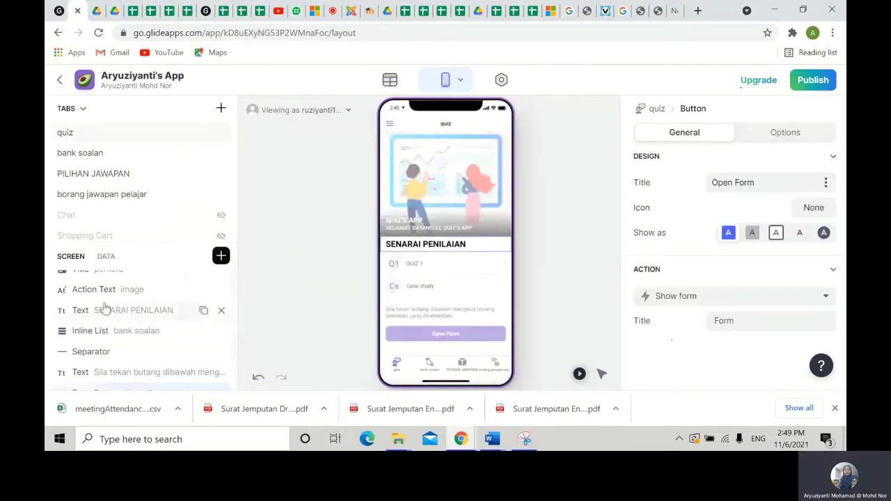
double_click(154, 376)
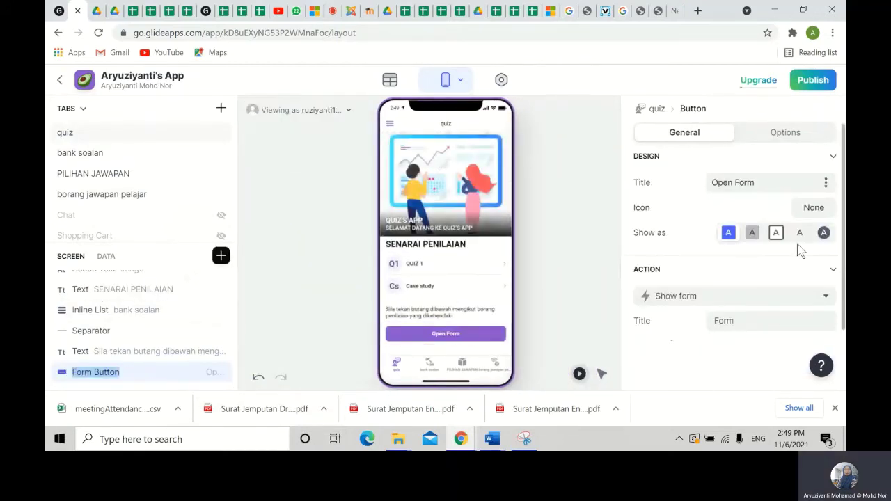
left_click(777, 232)
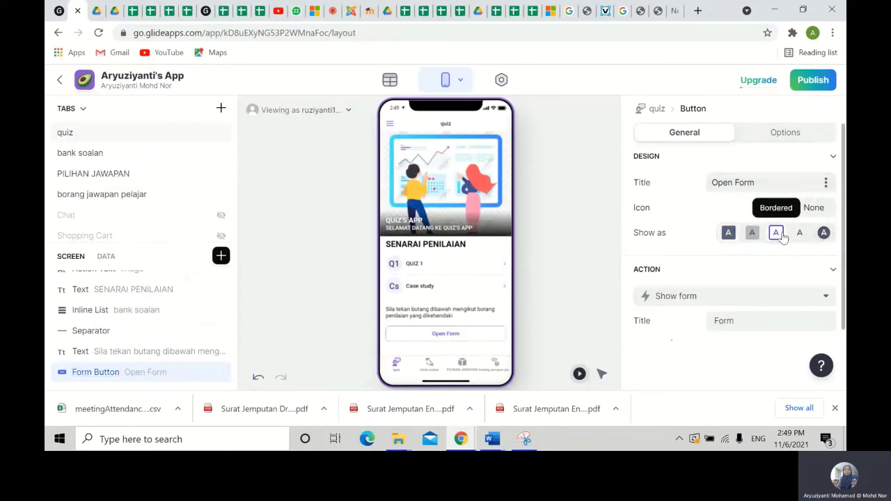
left_click(801, 234)
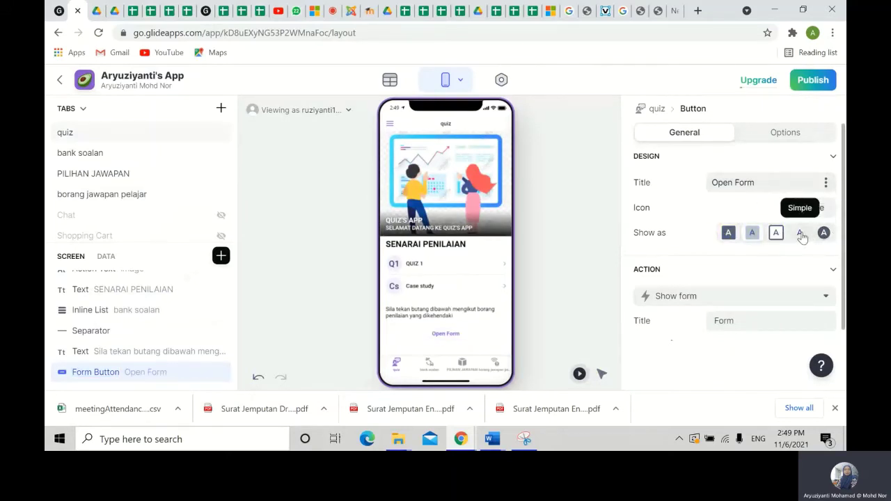
left_click(823, 234)
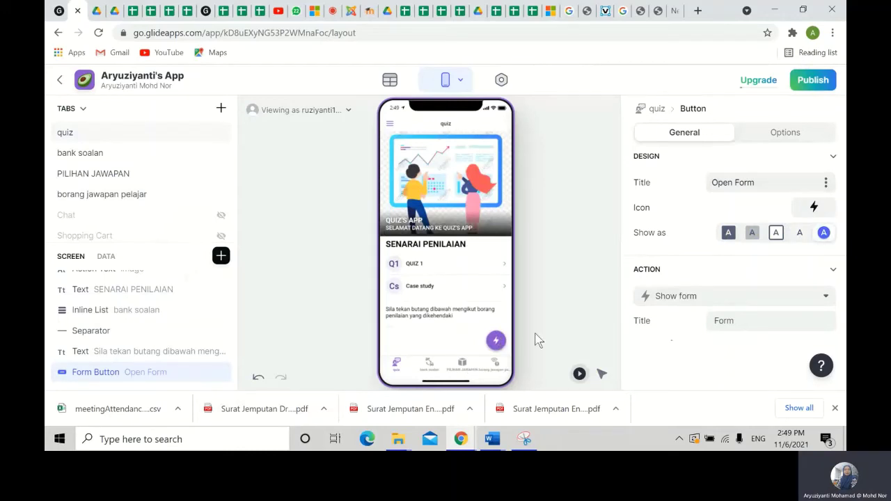
left_click(822, 207)
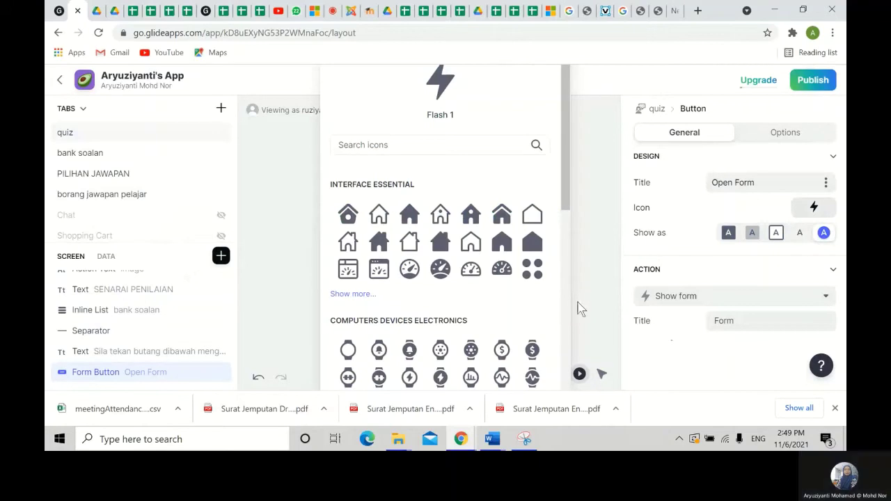
left_click(728, 234)
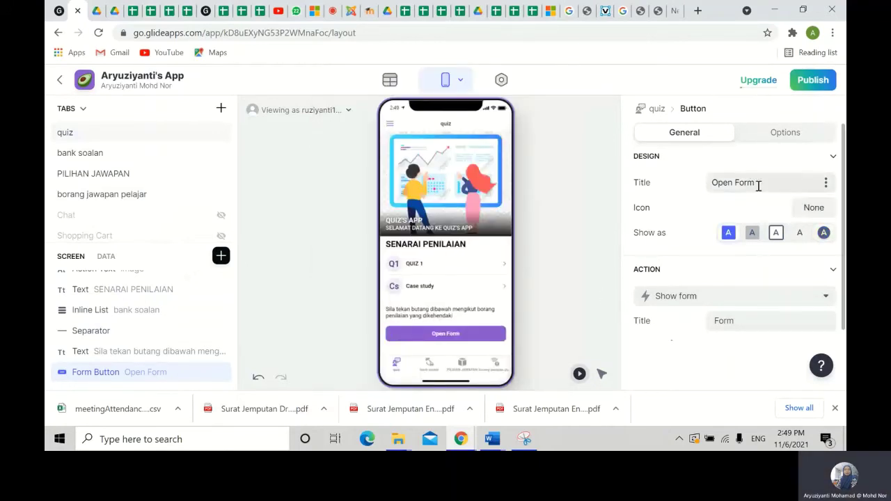
- Replace the Form Button's Open Form title with BORANG JAWAPAN QUIZ
left_click(825, 183)
left_click(736, 206)
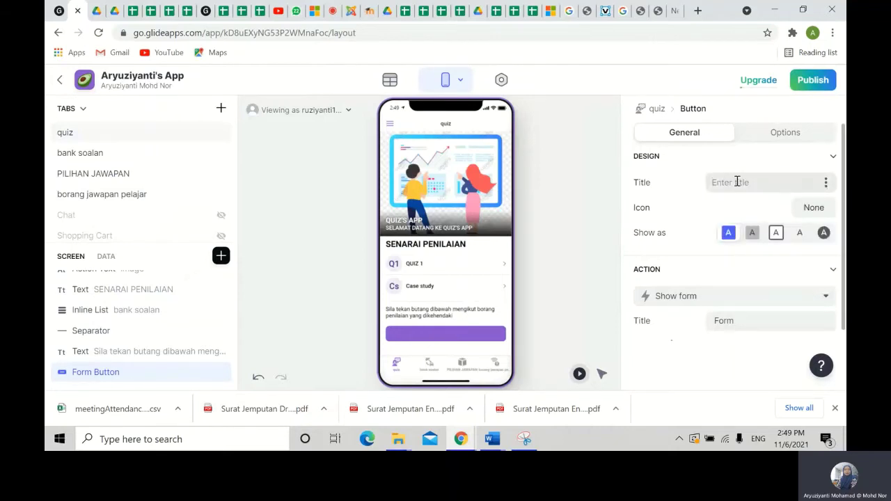
type("b")
key("BackSpace")
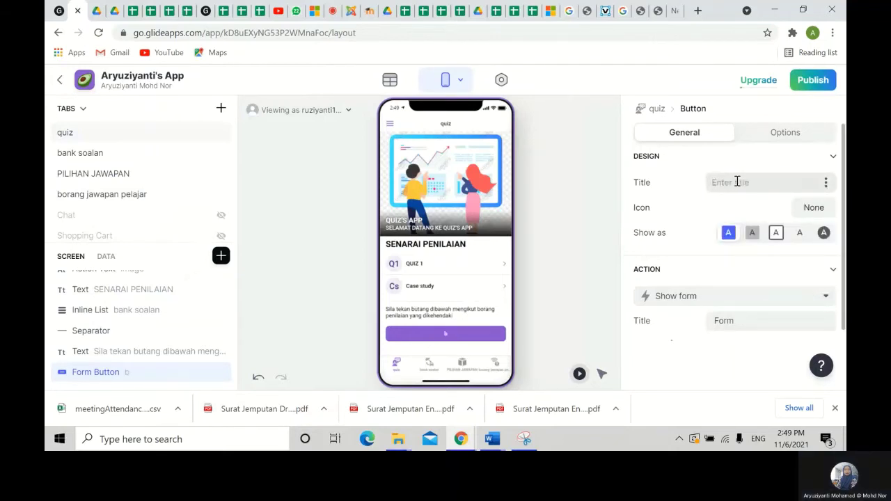
type("BORANG")
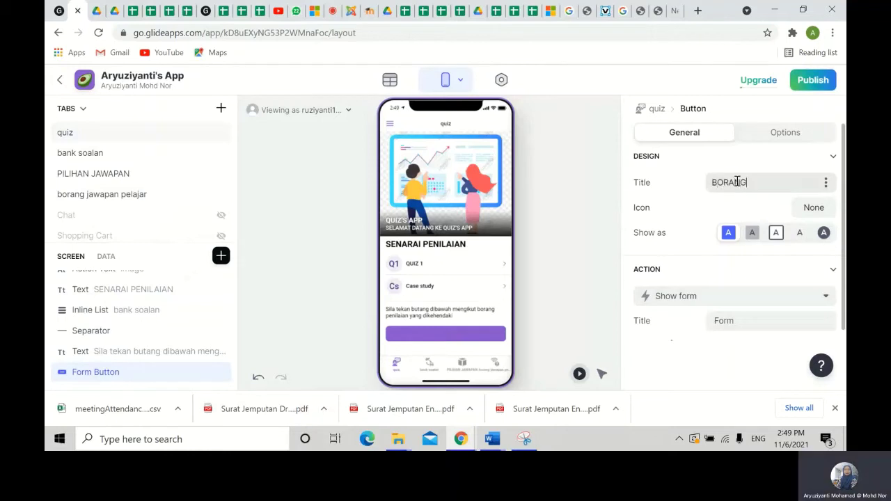
type(" JAWAPAN")
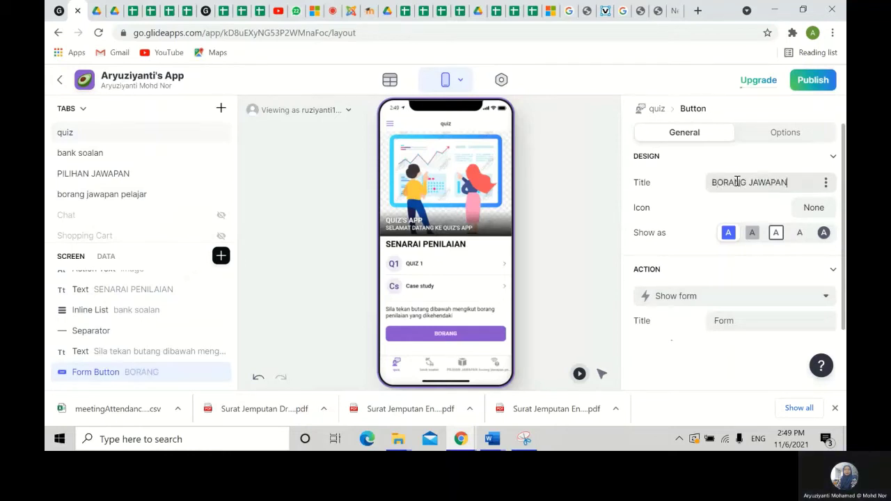
type(" QUIZ")
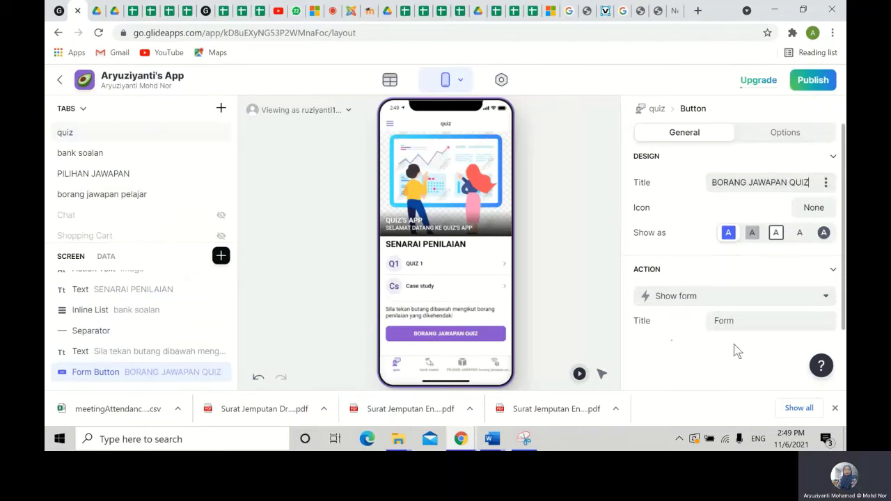
scroll(736, 351, "down", 1)
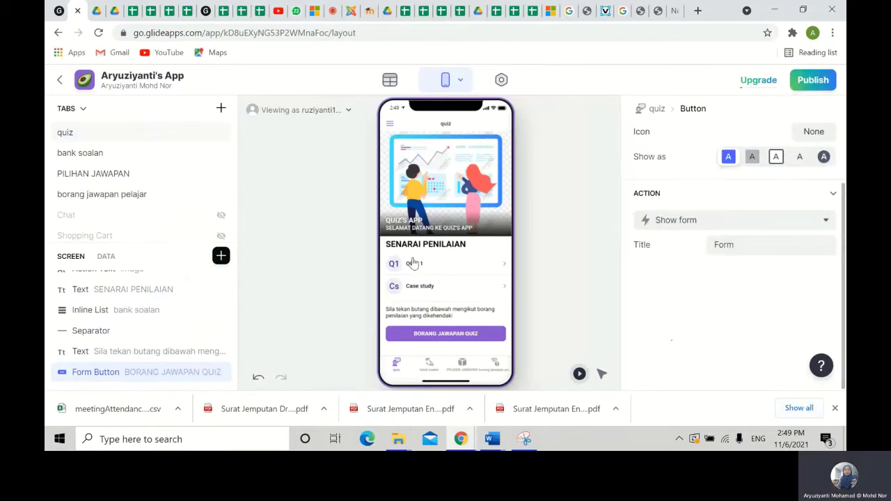
left_click(281, 277)
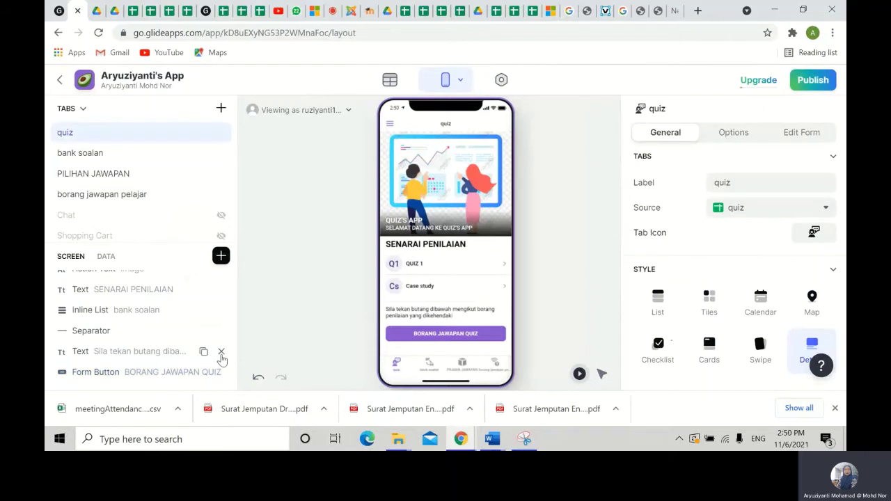
left_click(170, 376)
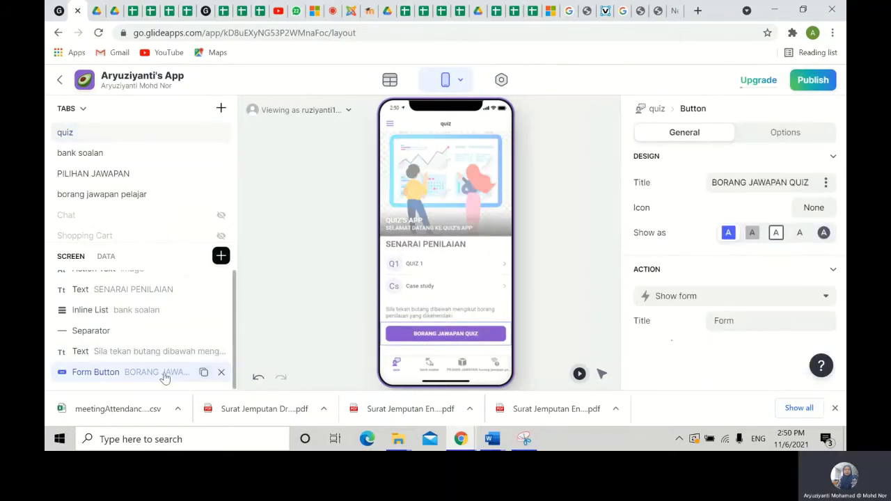
- Set the BORANG JAWAPAN QUIZ form's destination sheet to borang jawapan pelajar
left_click(446, 334)
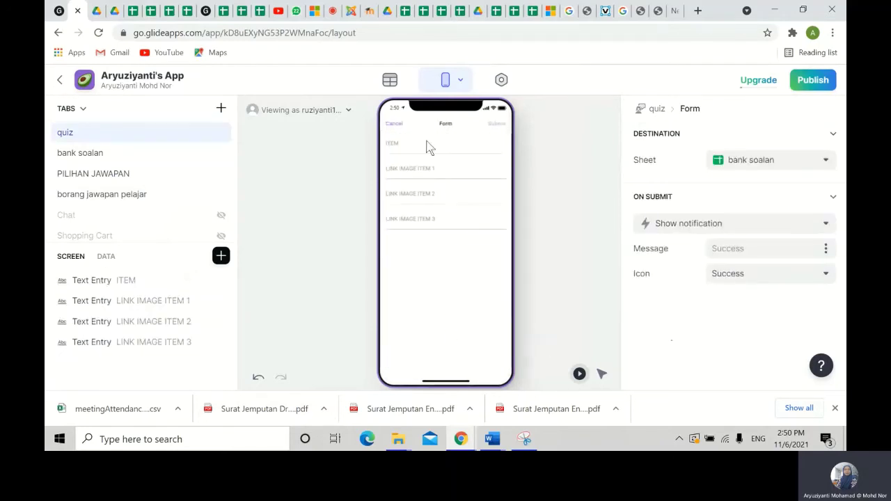
left_click(823, 162)
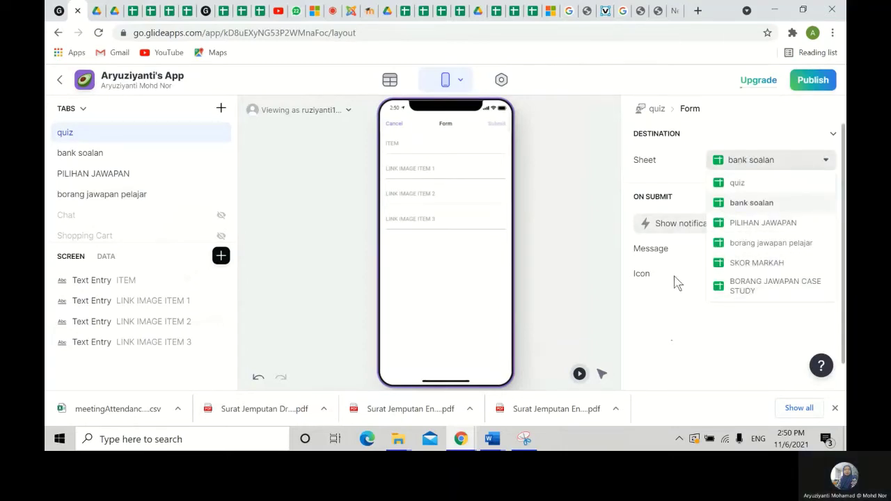
left_click(764, 244)
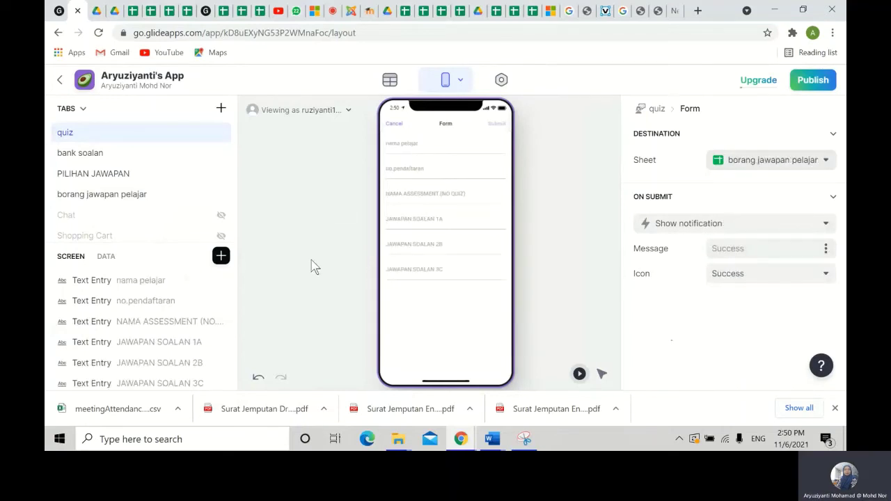
scroll(122, 334, "down", 1)
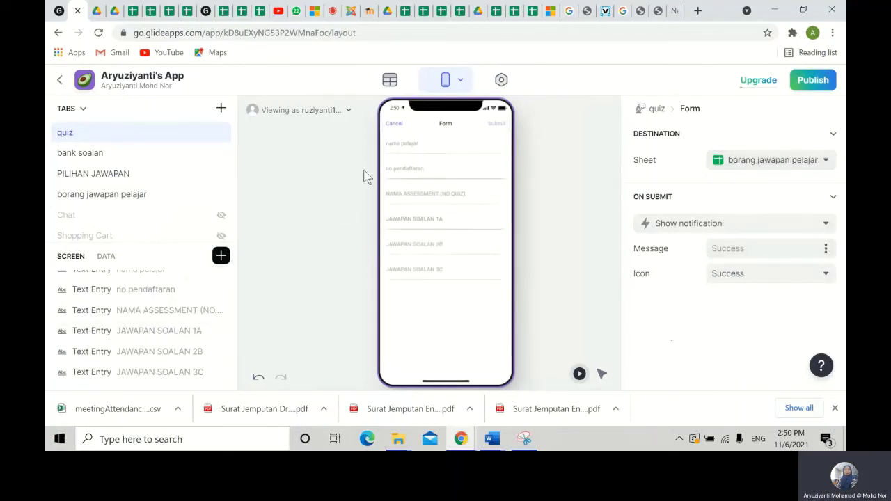
left_click(390, 124)
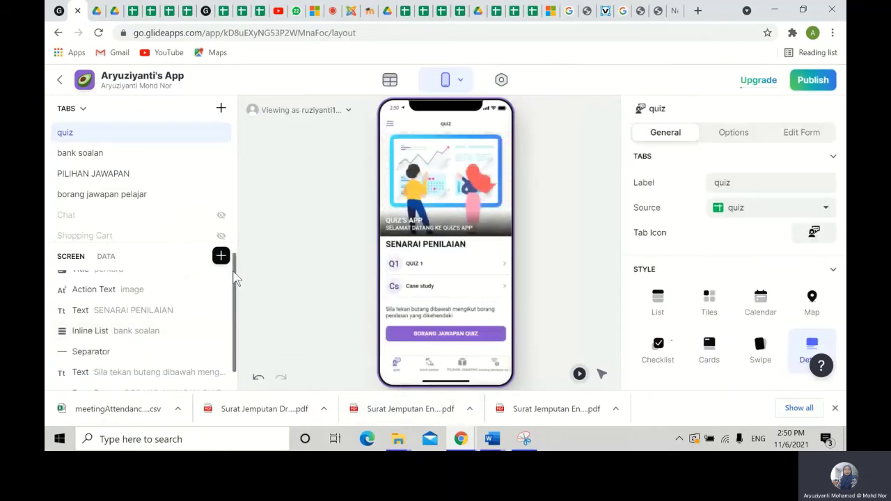
- Retitle the second form button to BORANG PENGHANTARAN JAWAPAN CASE STUDY
scroll(166, 328, "down", 2)
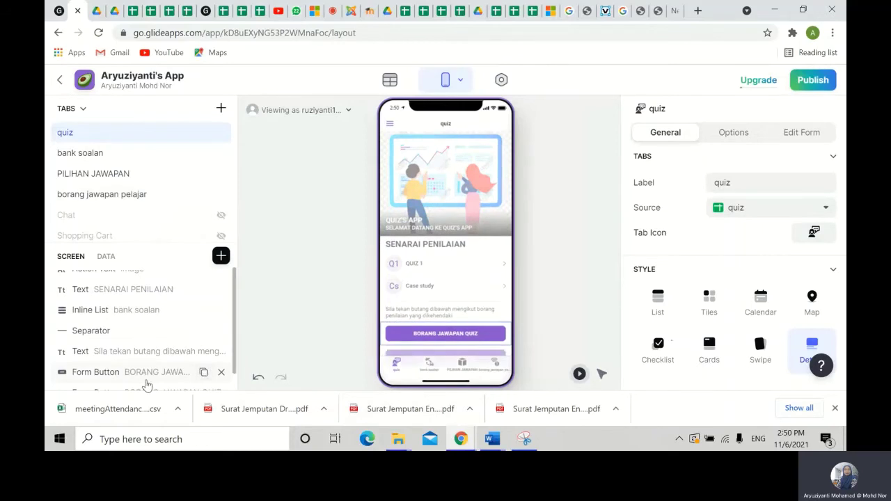
left_click(158, 388)
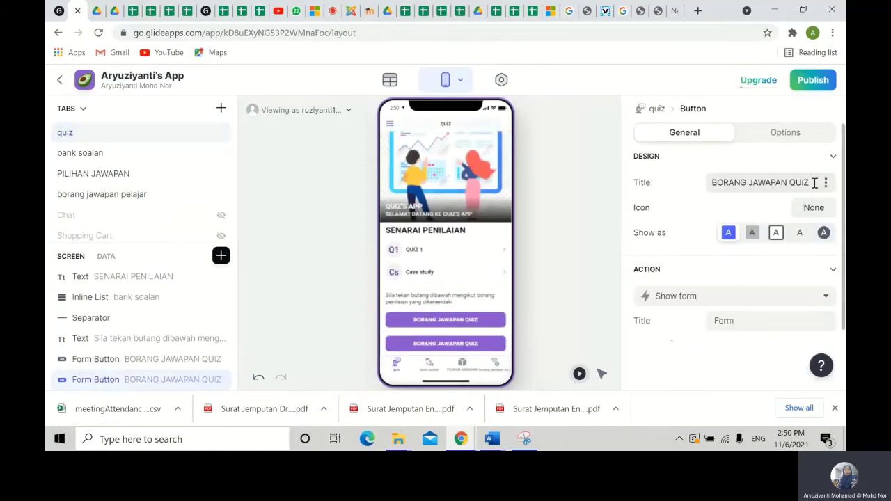
left_click_drag(817, 183, 626, 186)
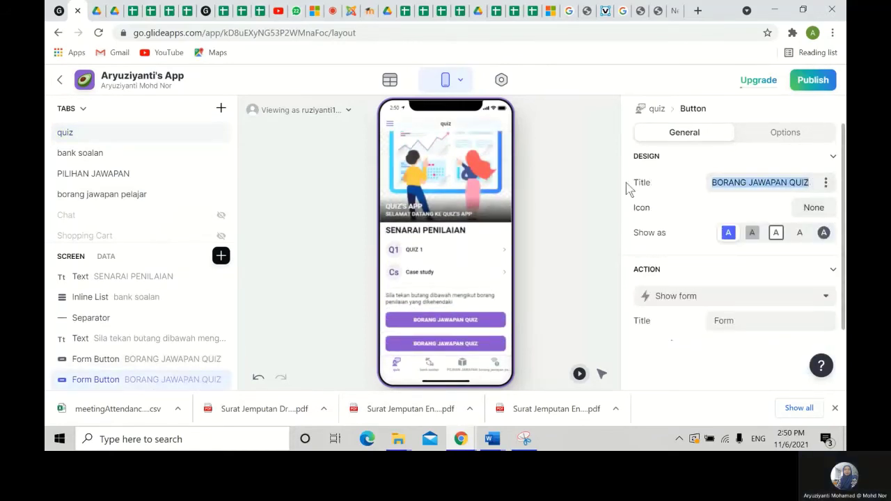
type("B")
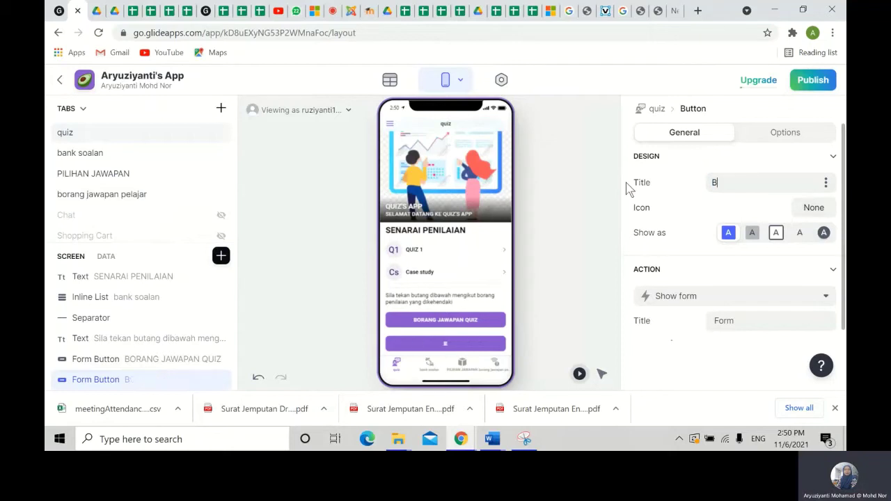
type("ORANG ")
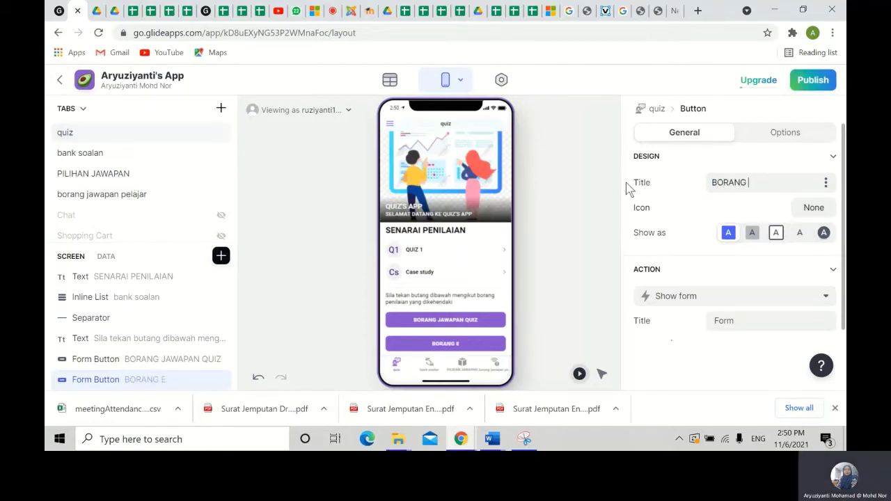
type("PENGHANTARAN")
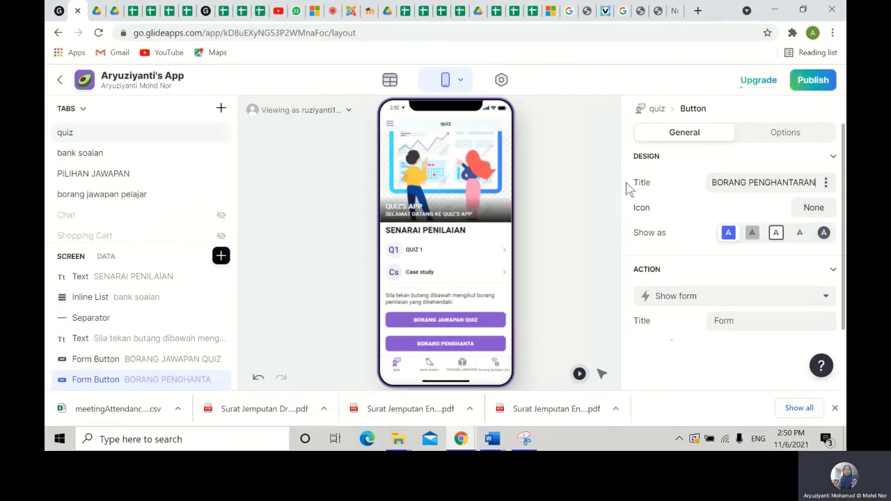
type(" JAWAPAN CASE S")
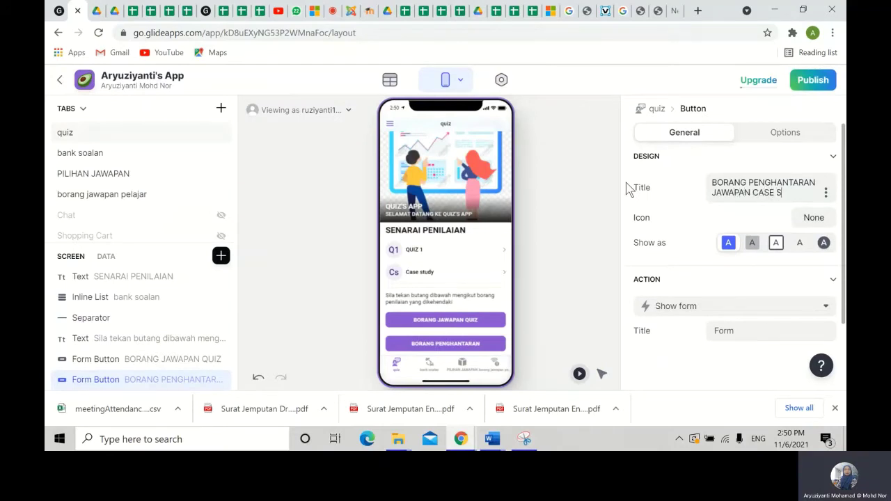
type("TUDY")
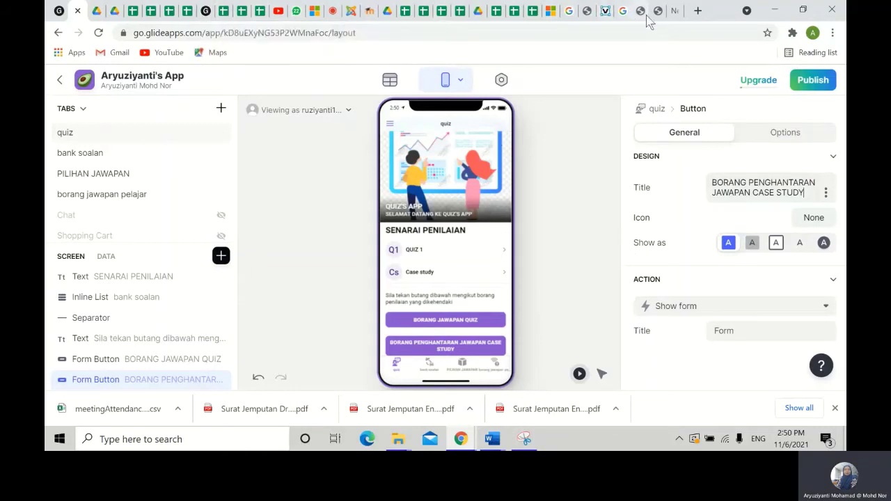
left_click(331, 16)
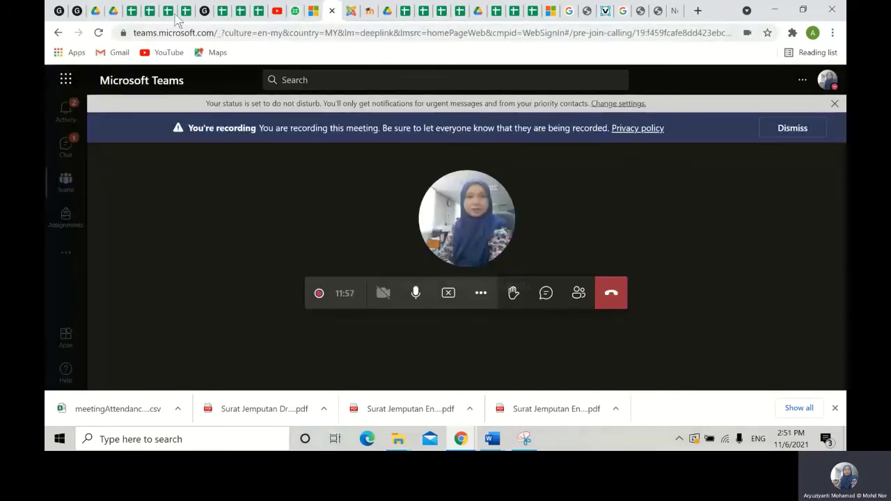
left_click(78, 20)
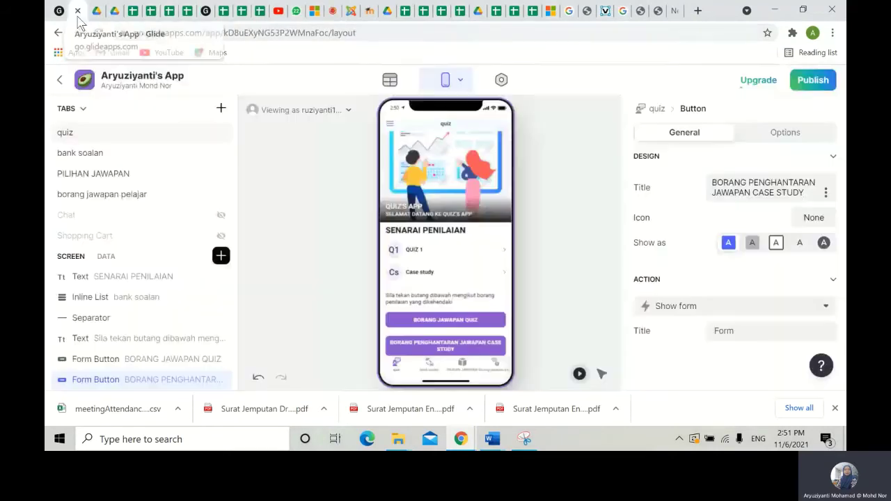
- Make the case study form button save submissions to the BORANG JAWAPAN CASE STUDY sheet
left_click(279, 356)
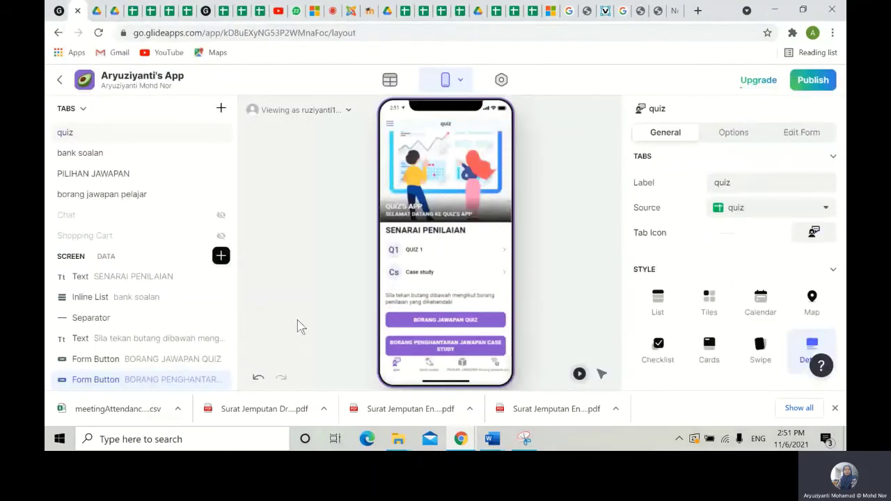
scroll(174, 369, "down", 1)
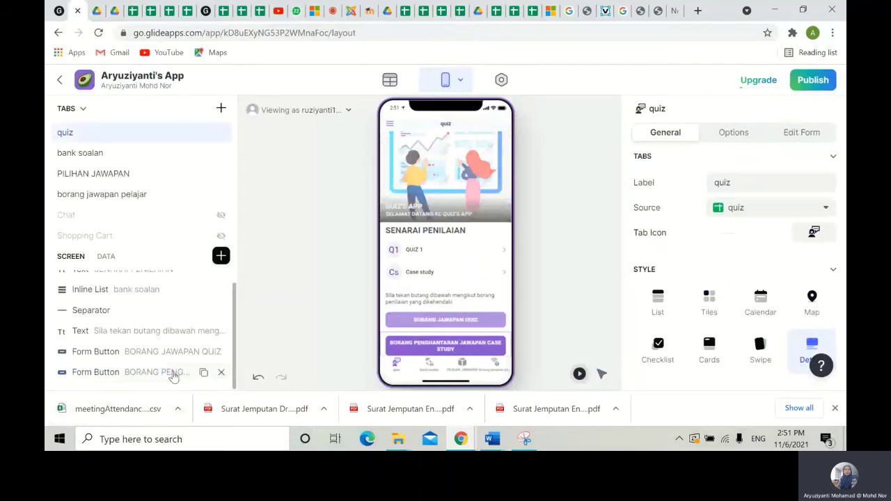
left_click(171, 372)
left_click(720, 330)
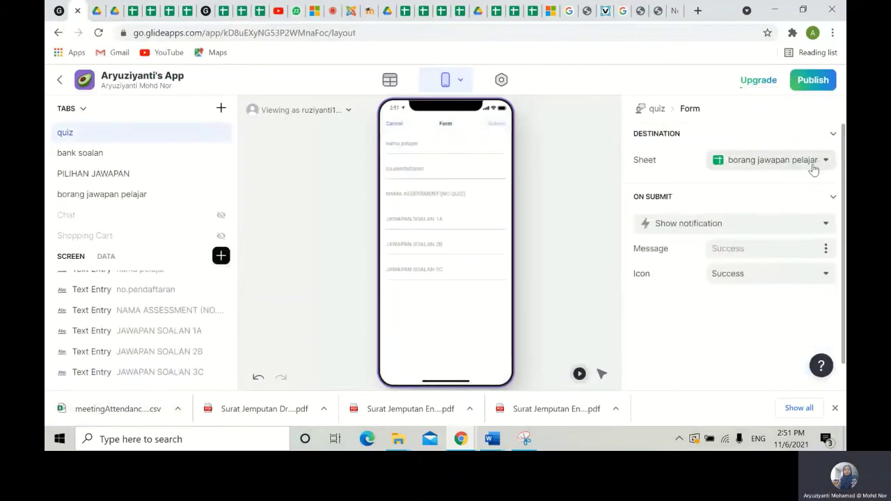
left_click(812, 168)
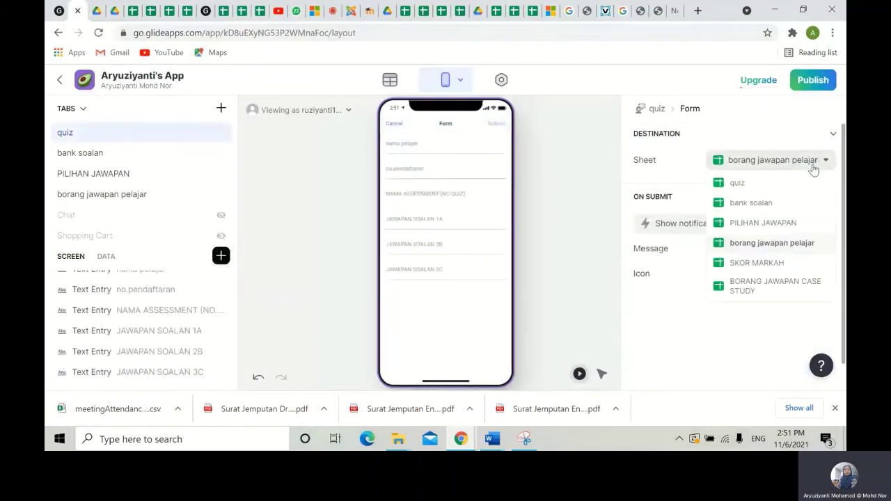
left_click(758, 286)
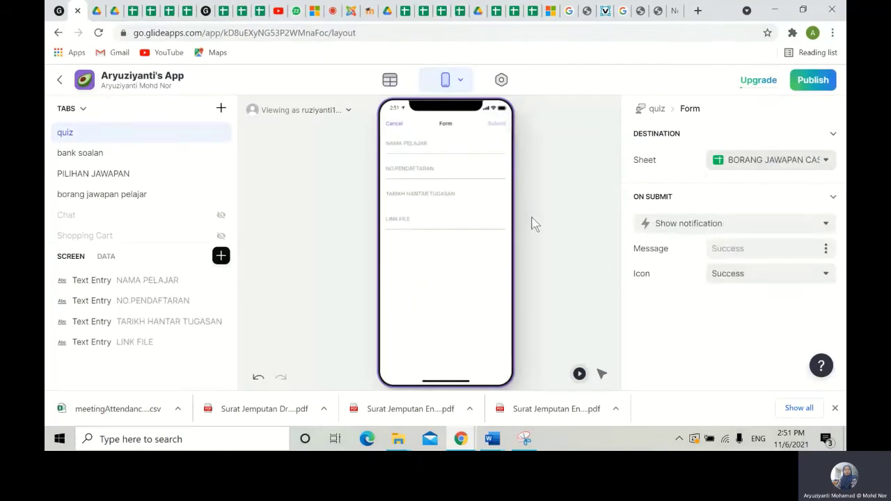
left_click(396, 126)
- Open the BORANG JAWAPAN QUIZ answer form from the quiz screen preview
scroll(139, 328, "down", 3)
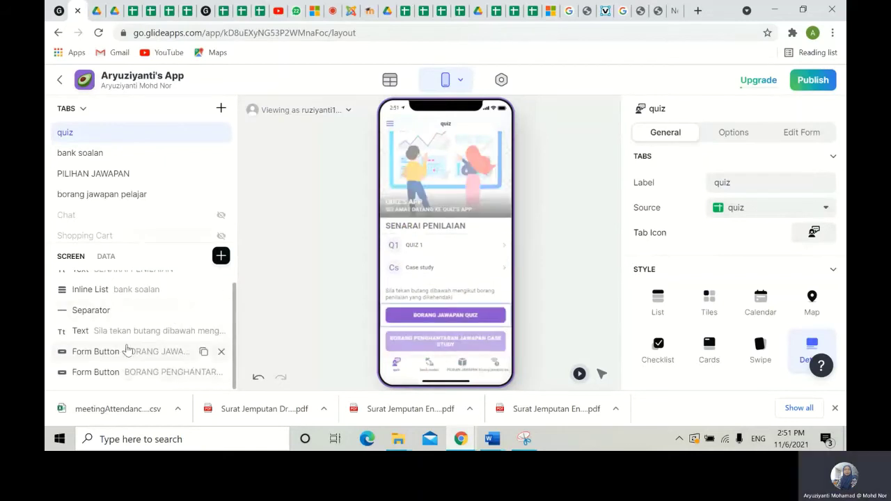
left_click(153, 357)
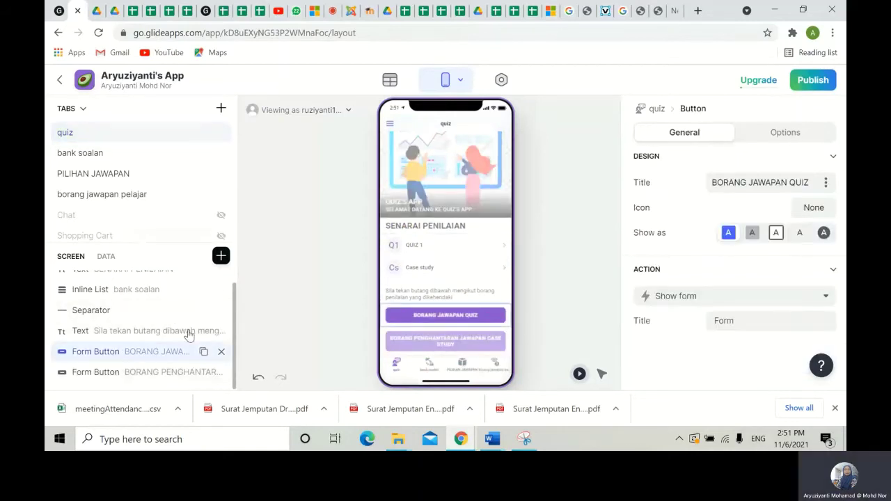
left_click(449, 317)
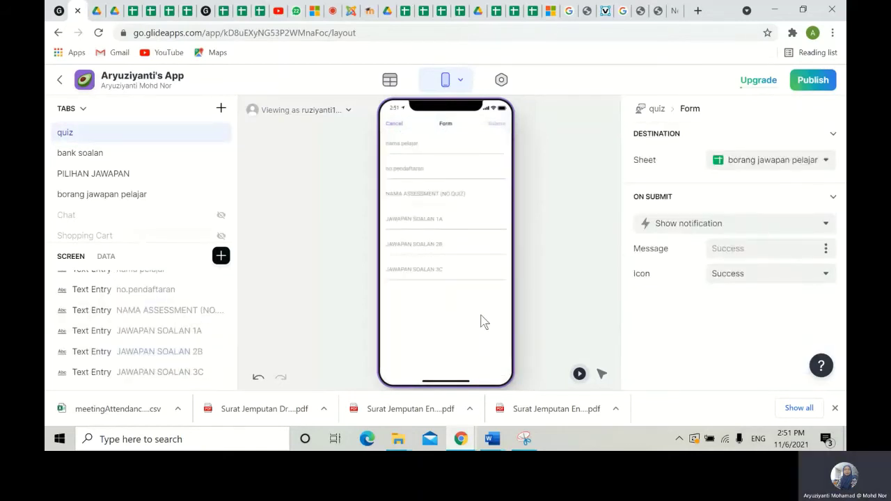
- Add a Text component and move it to the top of the quiz answer form
scroll(156, 312, "up", 1)
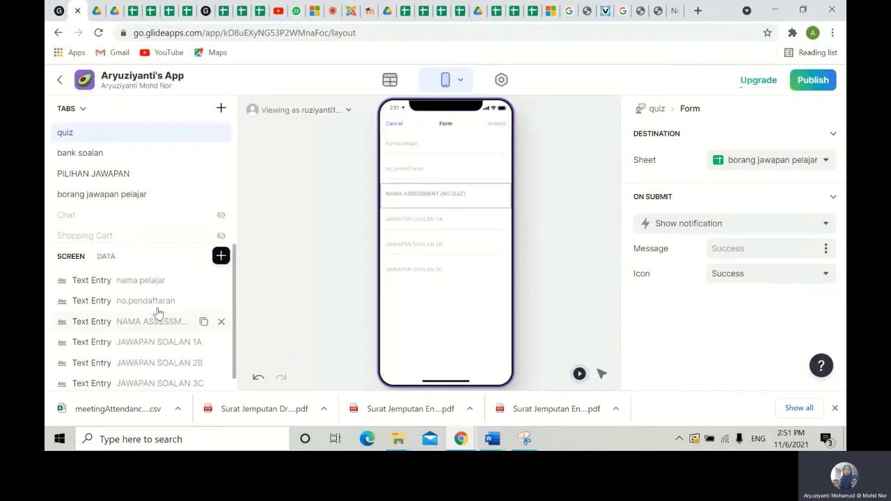
left_click(221, 257)
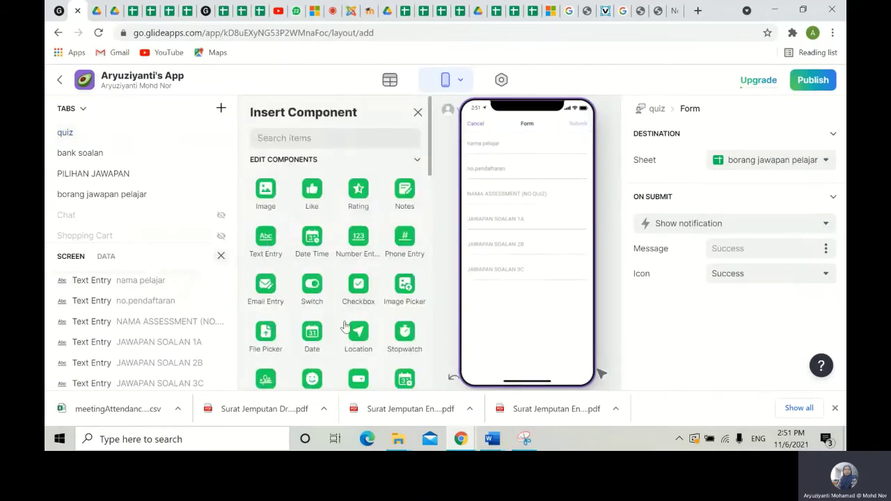
scroll(402, 272, "down", 10)
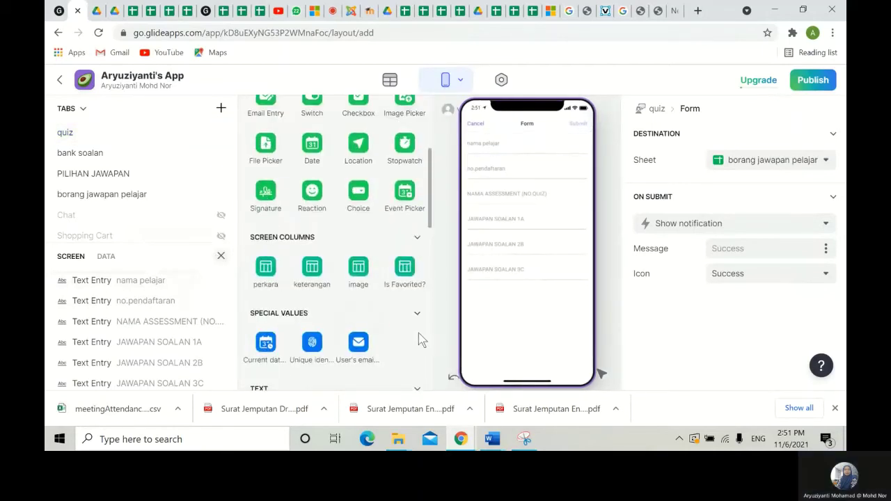
left_click(397, 170)
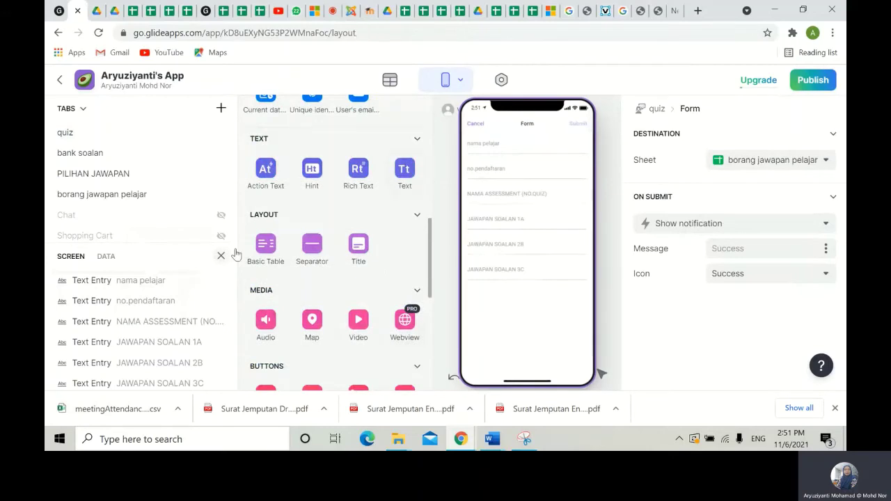
scroll(149, 342, "down", 2)
left_click_drag(125, 372, 126, 277)
- Set the text to BORANG MARKAH KUIZ, centred, in Headline 2 style
left_click(778, 186)
left_click(734, 205)
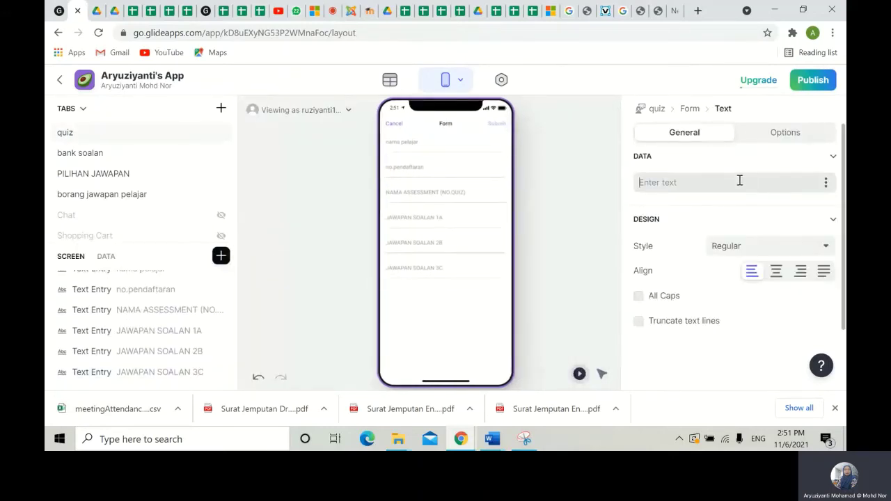
type("BORANG MAR")
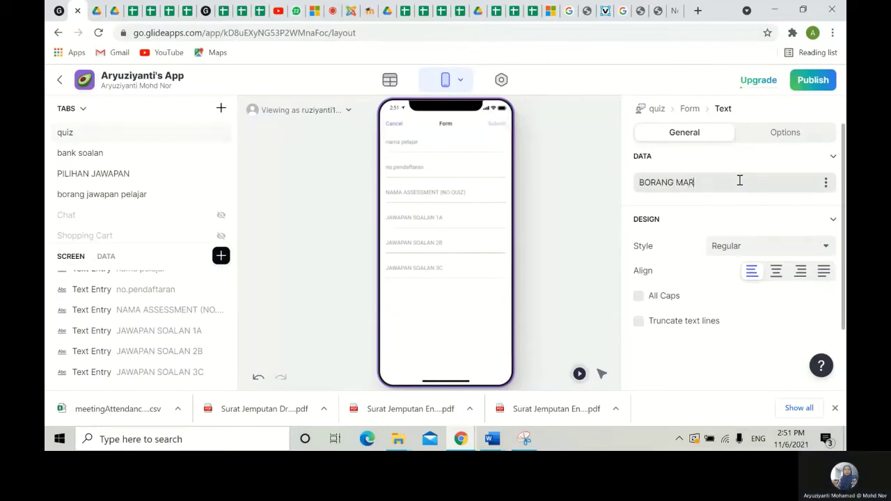
type("KAH Q")
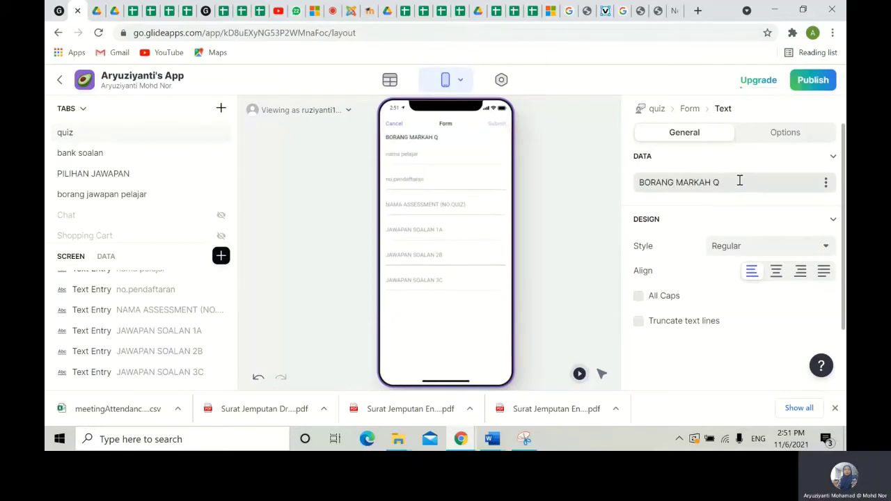
key("BackSpace")
type("KUIZ")
left_click(776, 270)
left_click(785, 247)
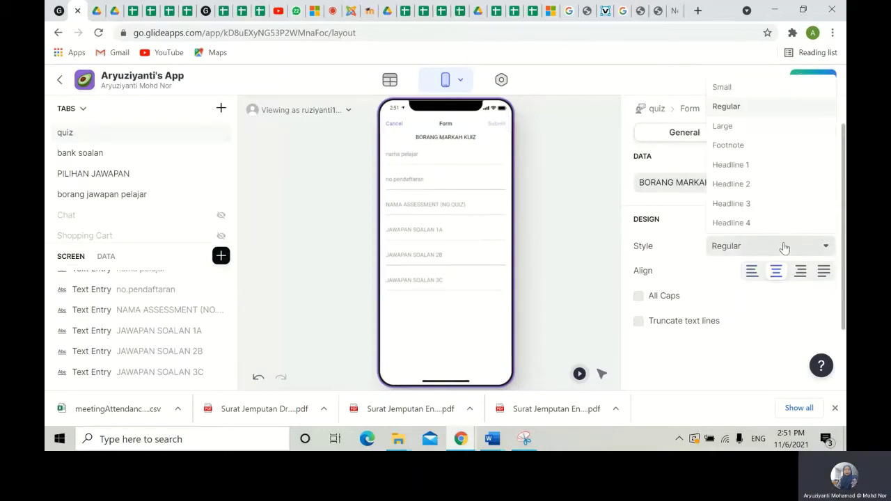
left_click(746, 184)
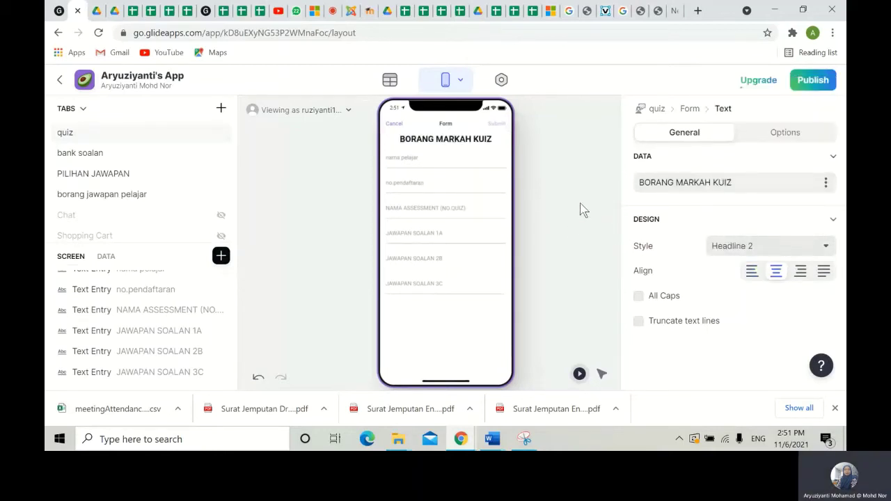
left_click(394, 131)
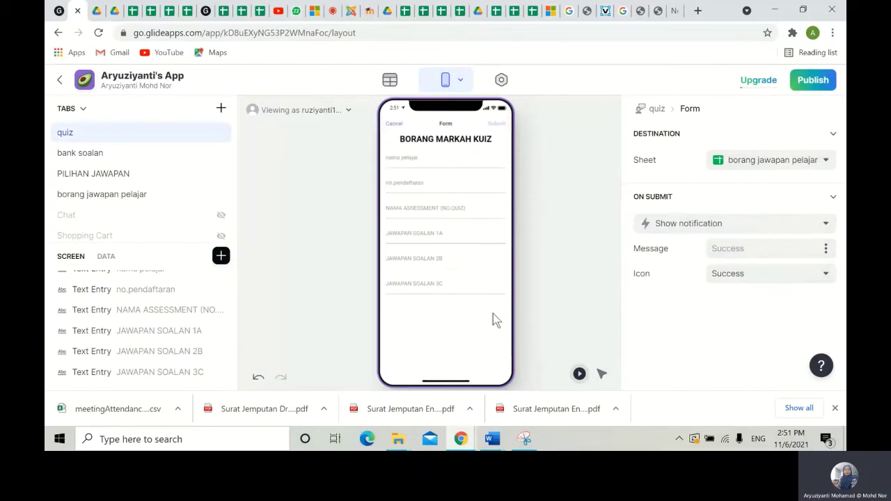
- Insert a separator into the form above the answer fields
left_click(220, 257)
scroll(341, 270, "down", 3)
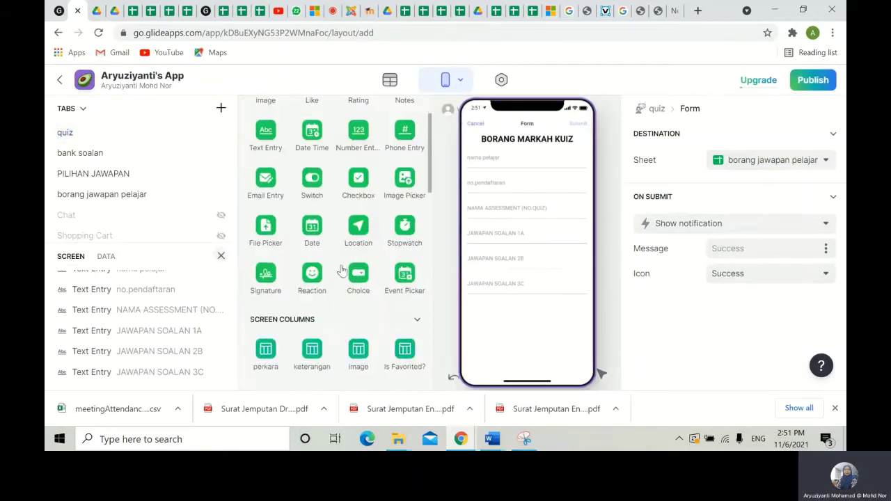
scroll(341, 270, "up", 5)
scroll(327, 265, "down", 2)
left_click_drag(312, 243, 140, 336)
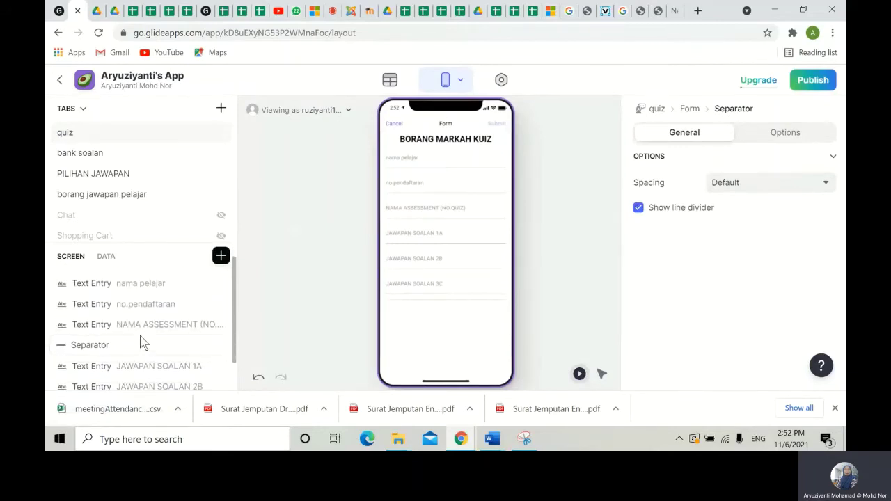
- Add another Text component just below the separator
left_click(221, 256)
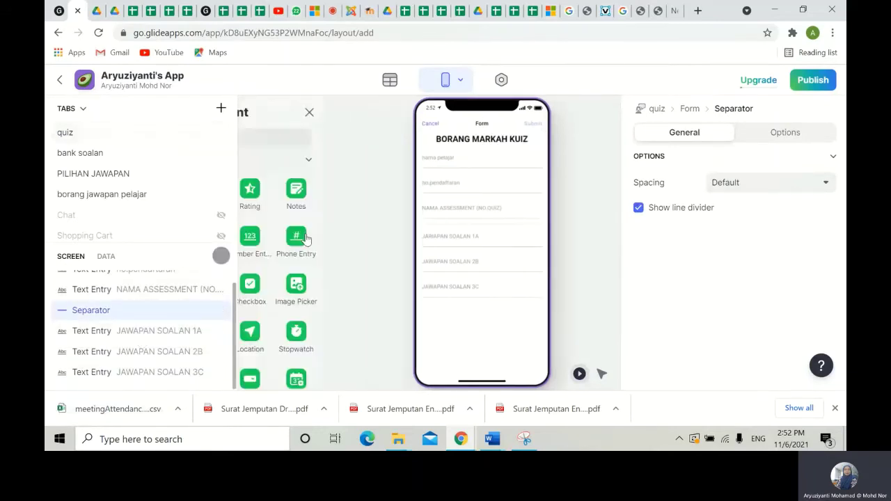
scroll(403, 236, "down", 5)
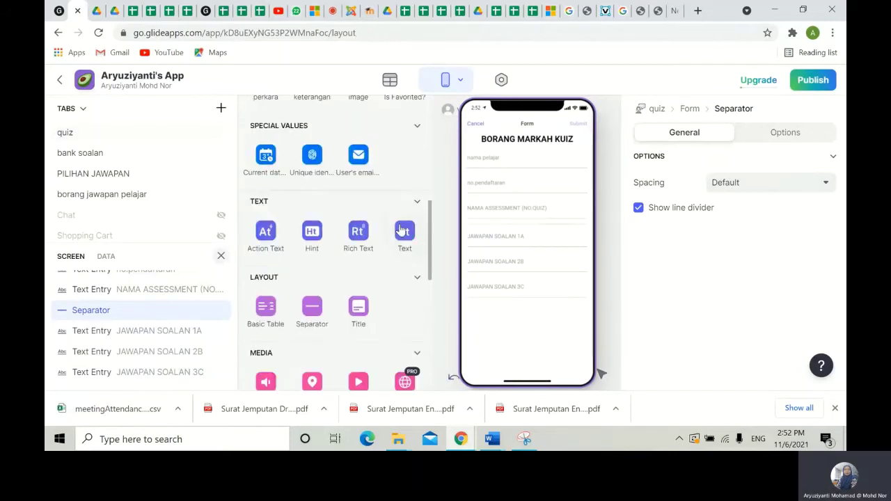
left_click(402, 232)
left_click_drag(139, 376, 153, 329)
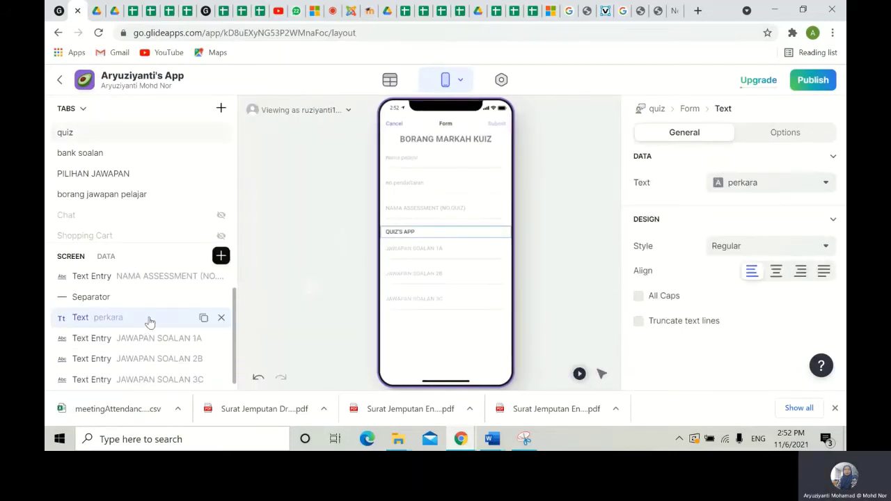
- Set the new text to SOALAN, left-aligned, in Headline 2 style
left_click(796, 184)
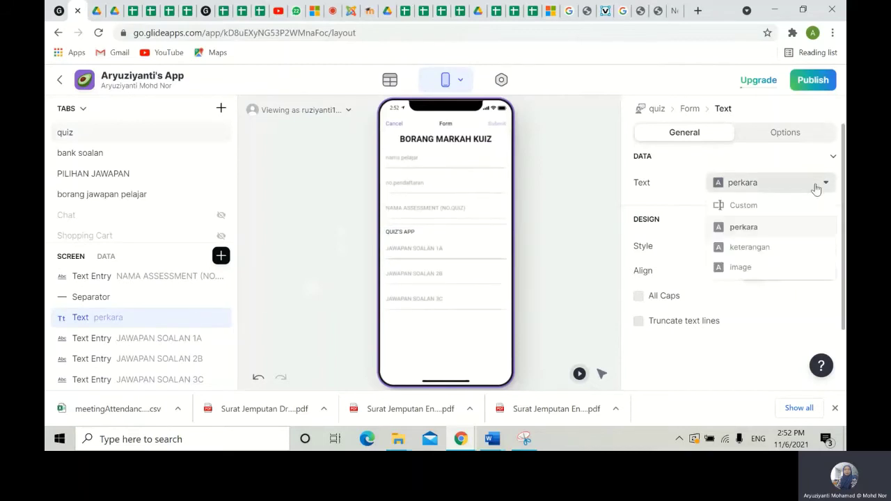
left_click(744, 207)
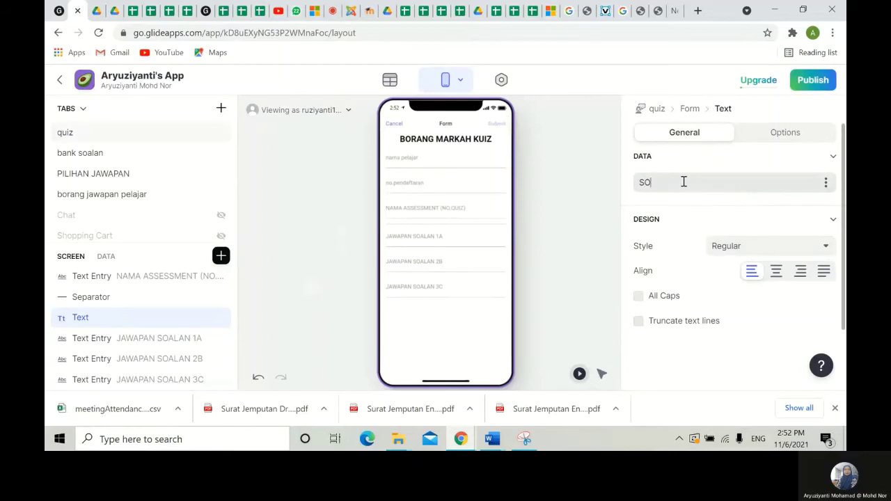
type("SOALAN")
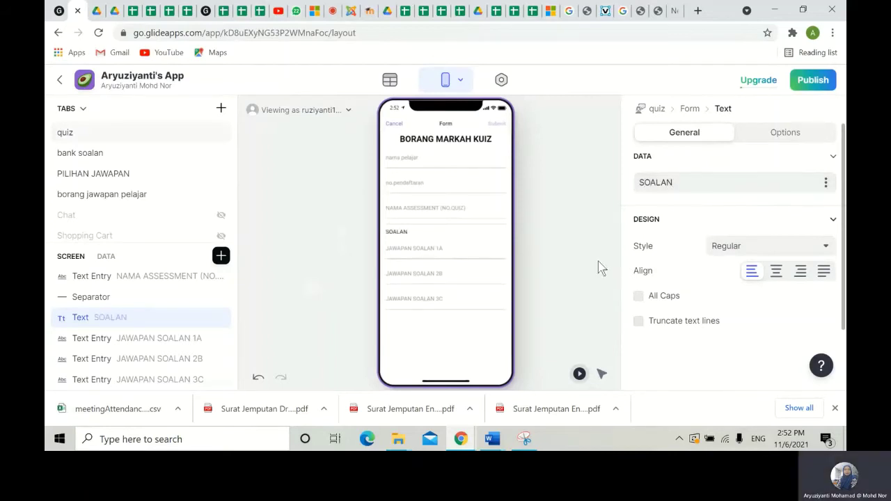
left_click(777, 271)
left_click(753, 272)
left_click(805, 246)
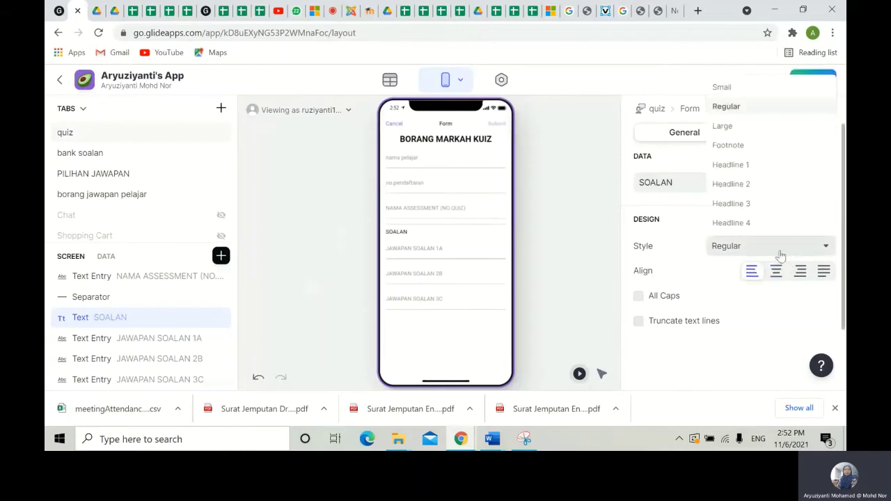
left_click(746, 185)
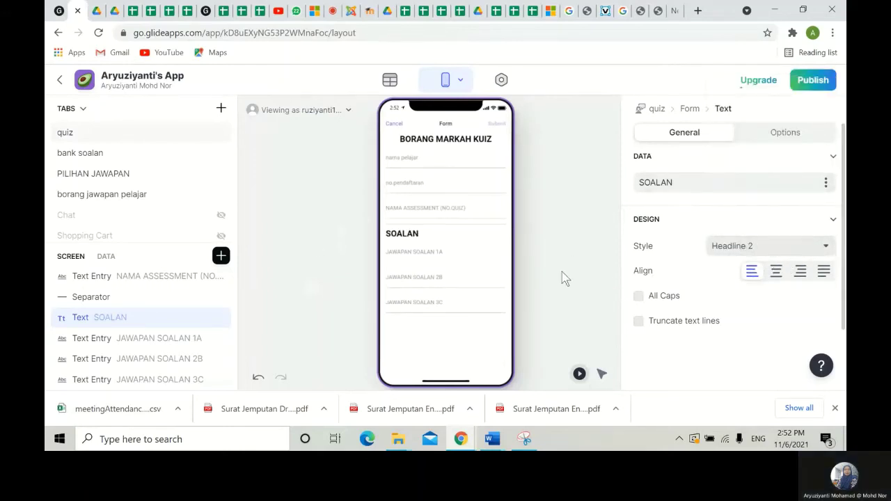
left_click(318, 284)
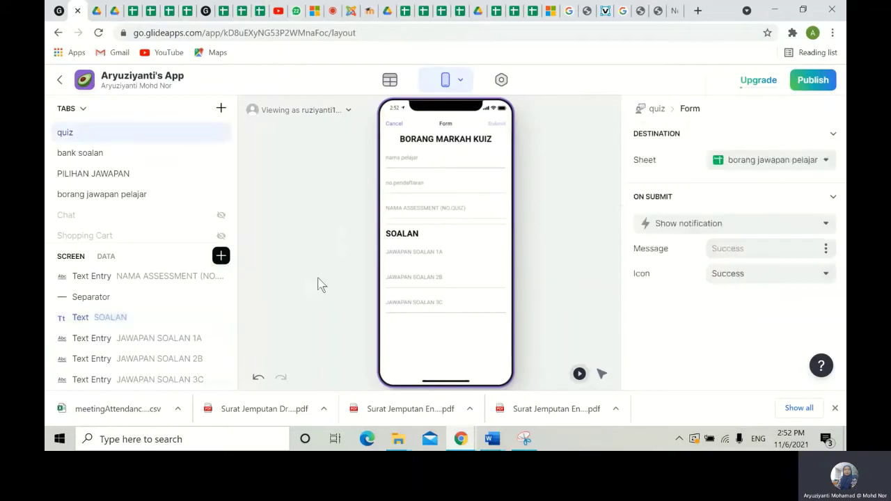
- Insert an Inline List directly below the SOALAN heading
left_click(220, 256)
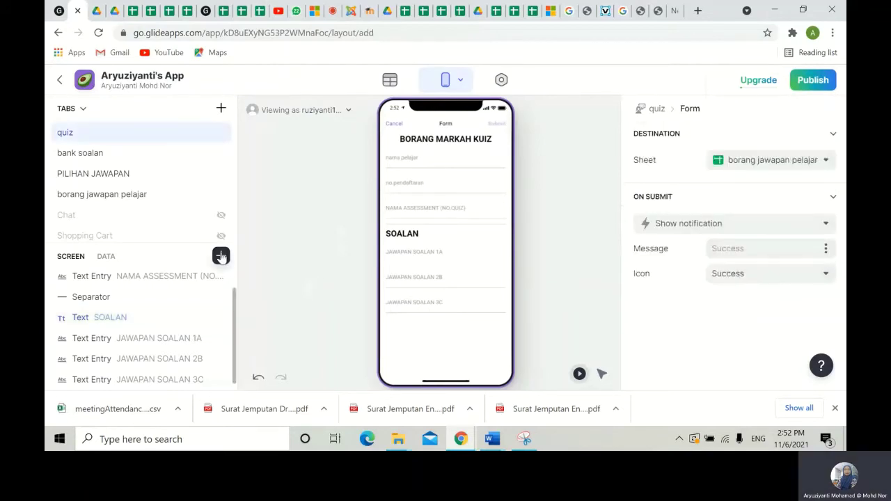
scroll(319, 258, "down", 2)
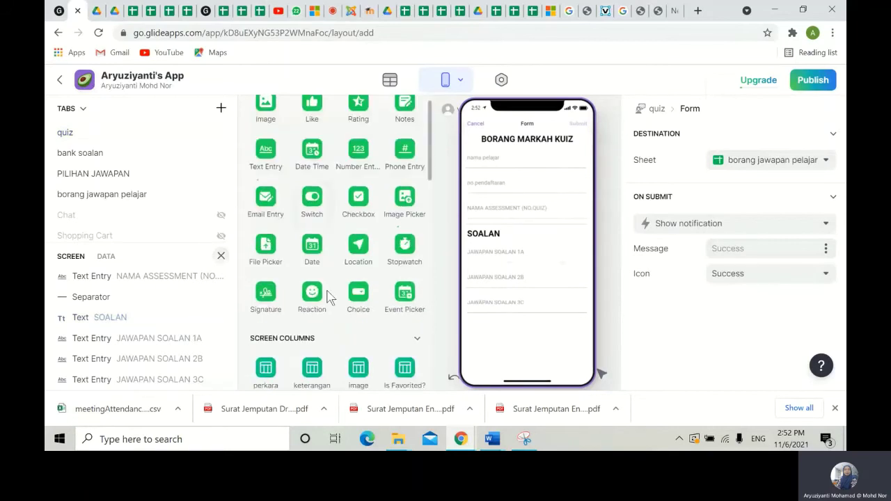
scroll(331, 297, "up", 5)
left_click(265, 175)
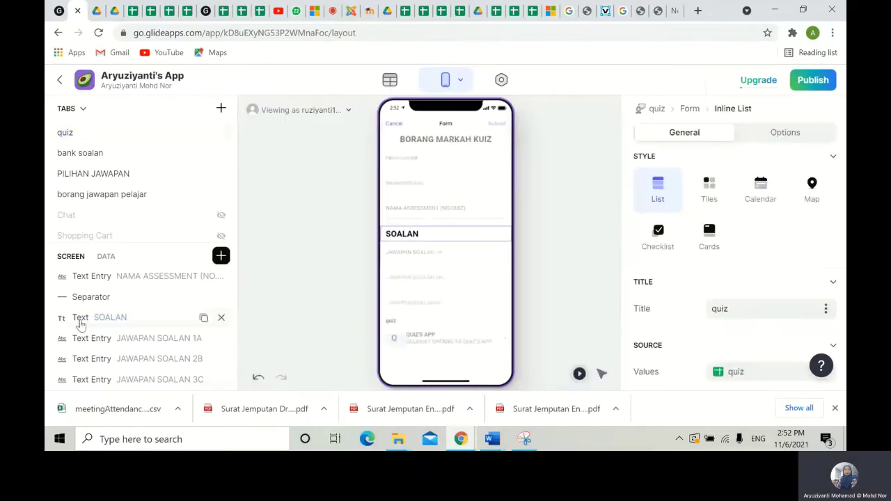
left_click_drag(141, 306, 125, 305)
left_click_drag(124, 314, 155, 312)
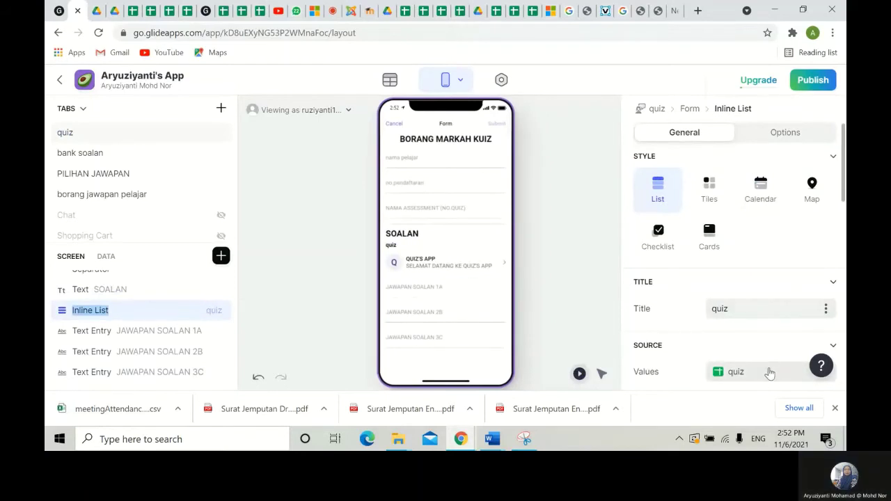
scroll(769, 372, "down", 2)
scroll(750, 258, "up", 1)
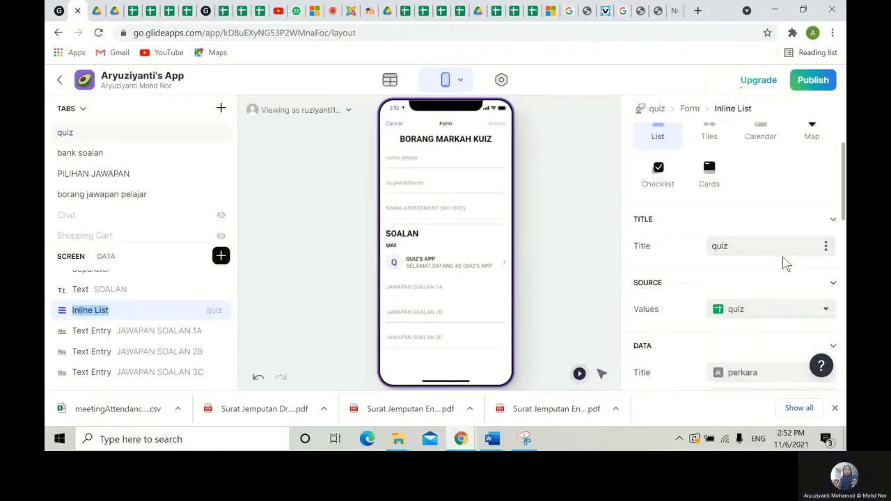
- Fill the list from the bank soalan sheet and open the QUIZ 1 detail screen
left_click(768, 318)
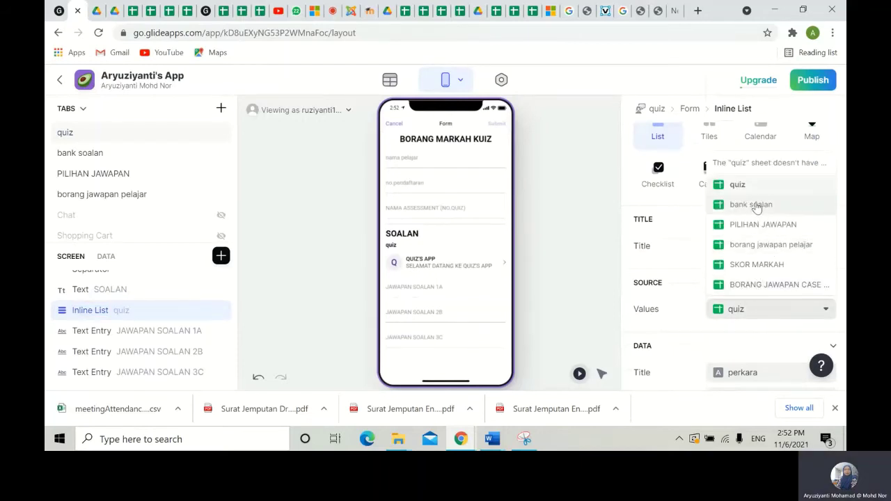
left_click(751, 205)
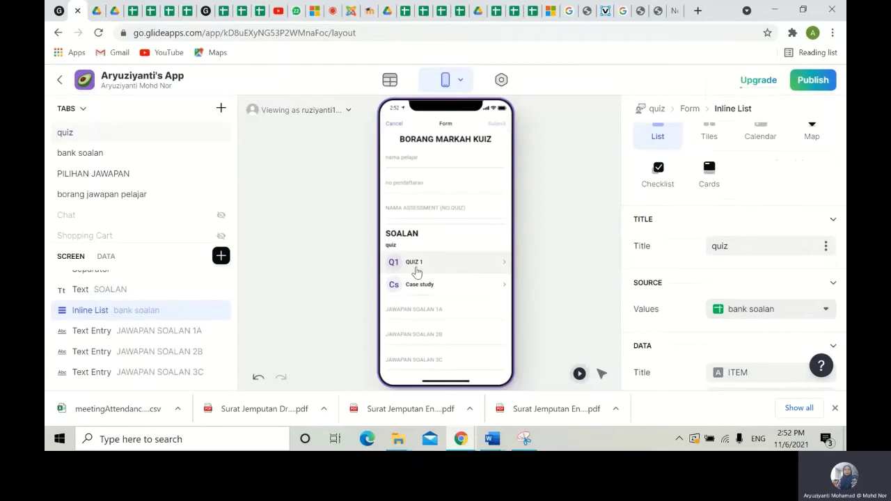
left_click(417, 269)
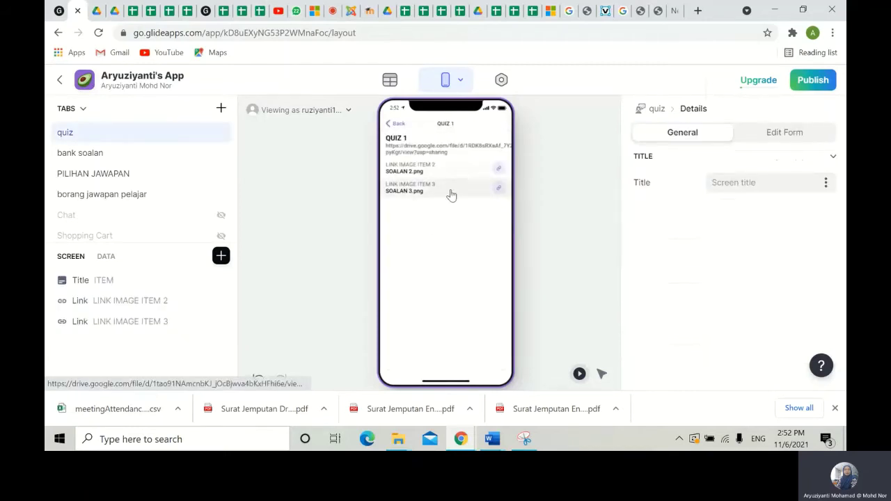
- Add an Image below the quiz title with height set to Original (1:1)
left_click(221, 256)
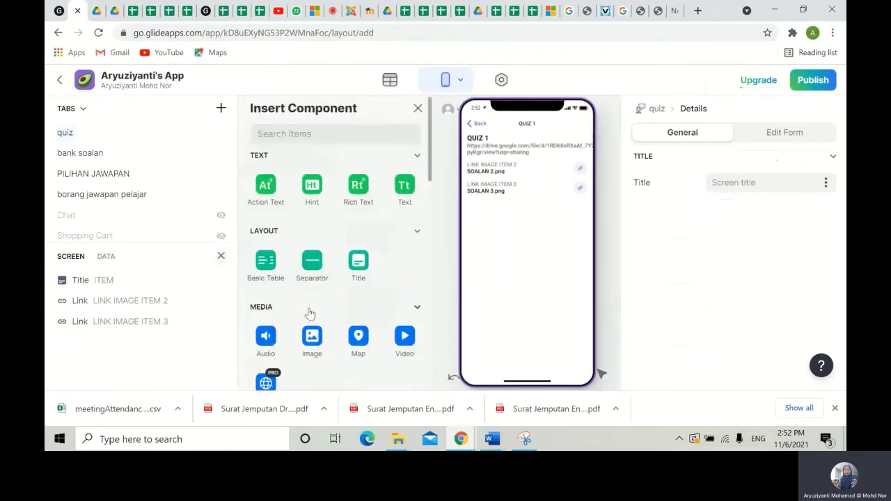
scroll(310, 279, "down", 2)
left_click(310, 218)
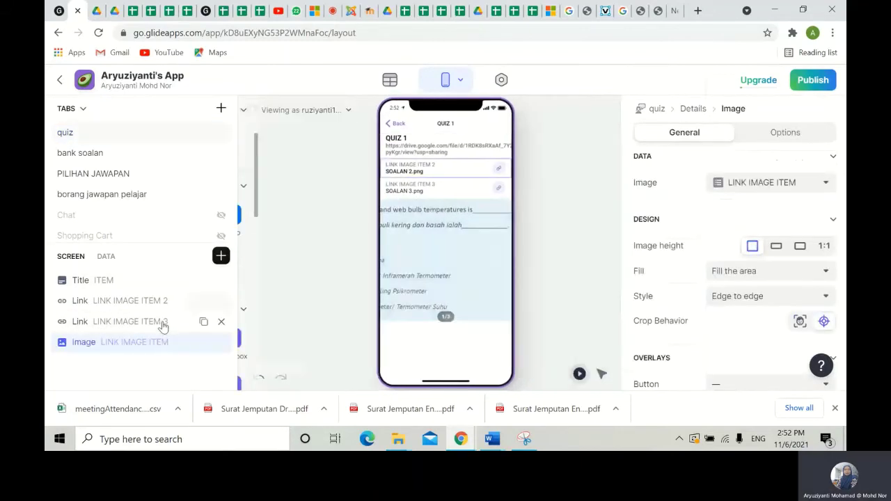
left_click_drag(155, 342, 156, 304)
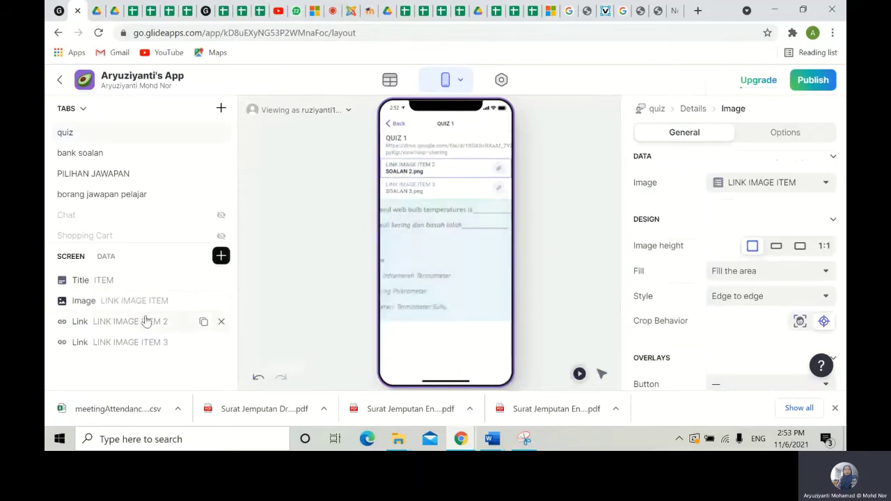
left_click(824, 246)
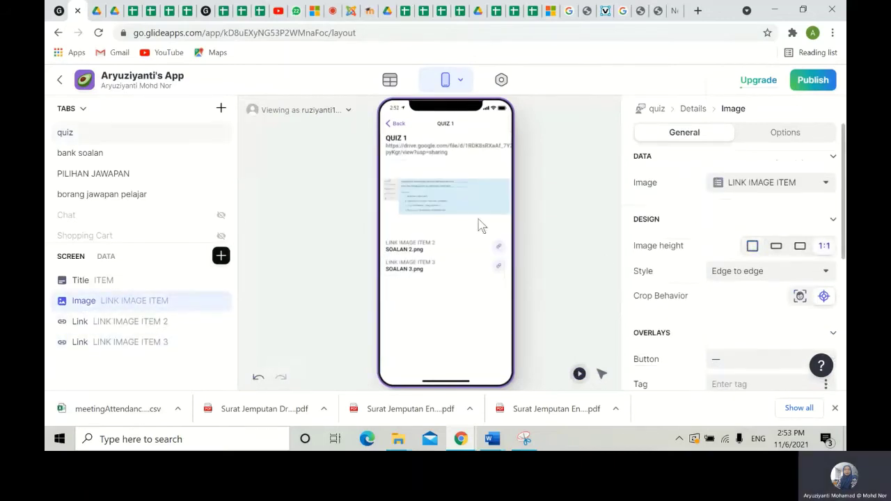
left_click(534, 282)
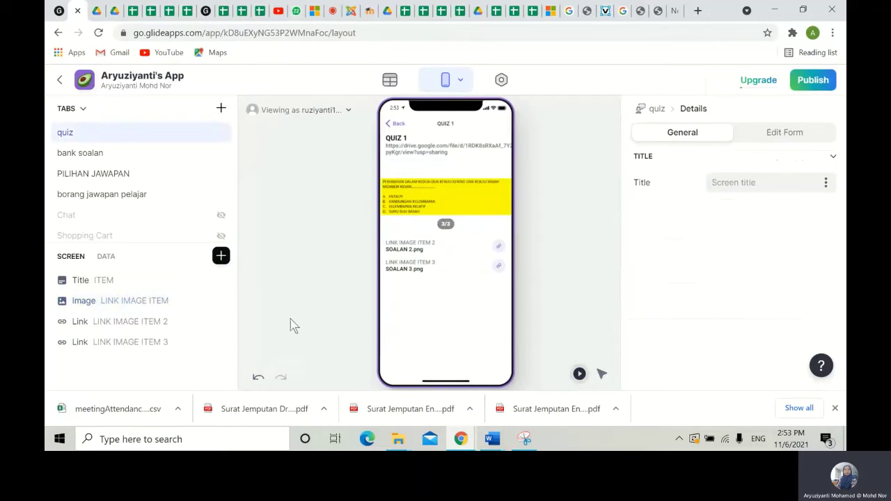
- Delete the LINK IMAGE ITEM 2 and LINK IMAGE ITEM 3 link components, keeping the image
left_click(221, 300)
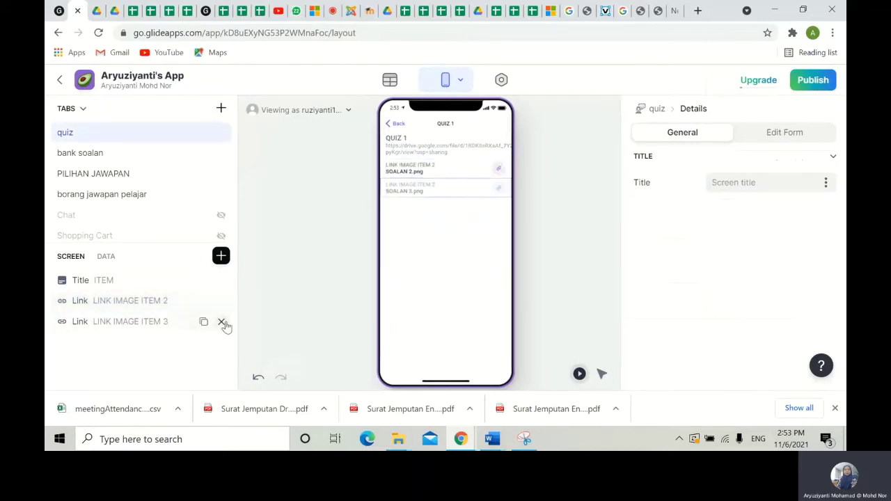
left_click(222, 322)
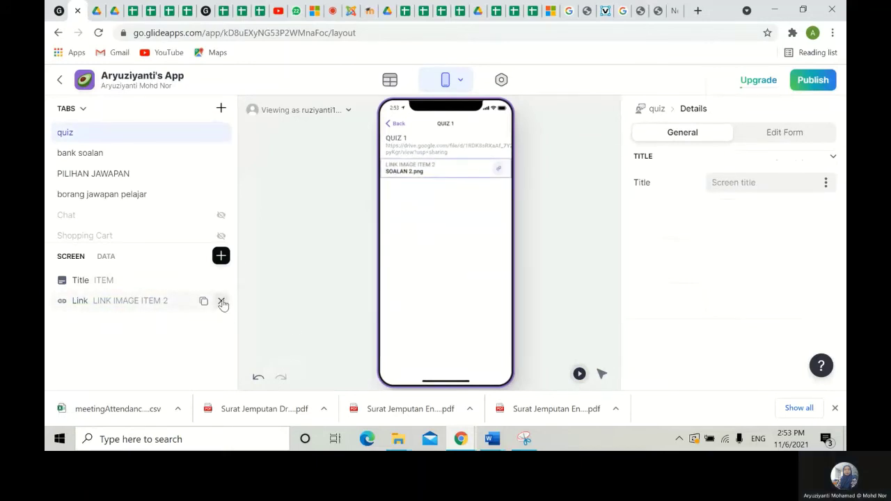
left_click(257, 377)
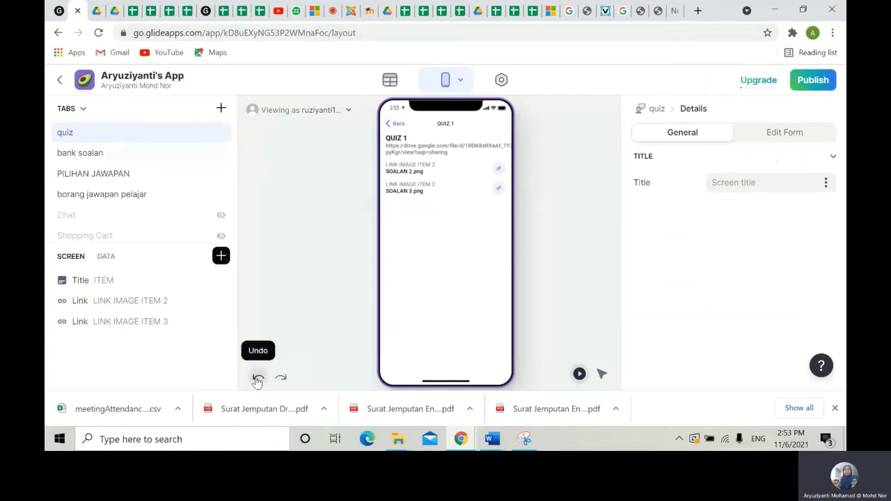
left_click(258, 378)
left_click(221, 322)
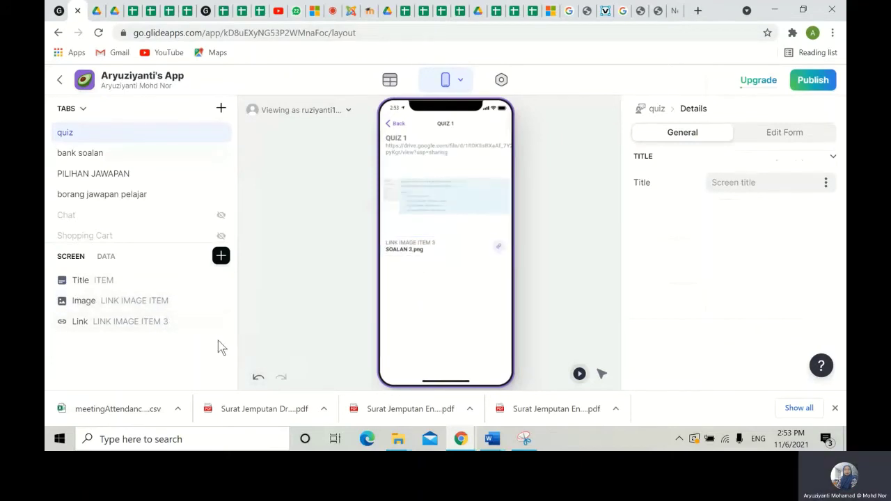
left_click(220, 323)
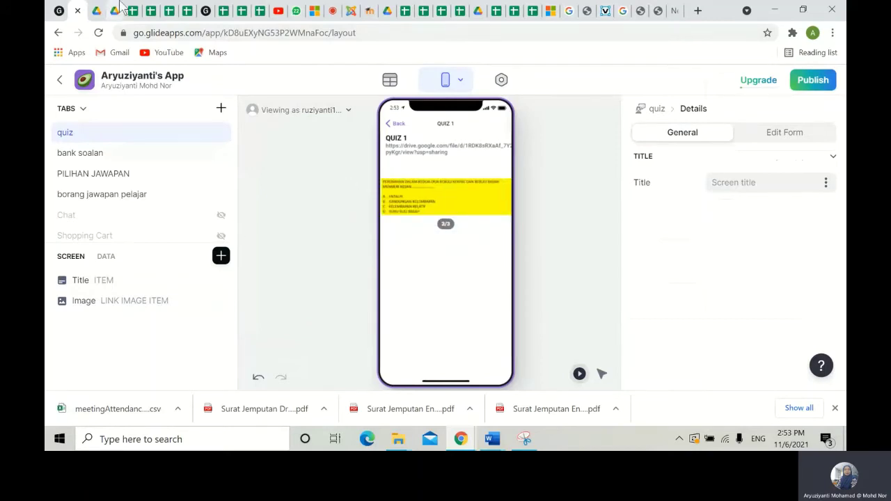
left_click(169, 11)
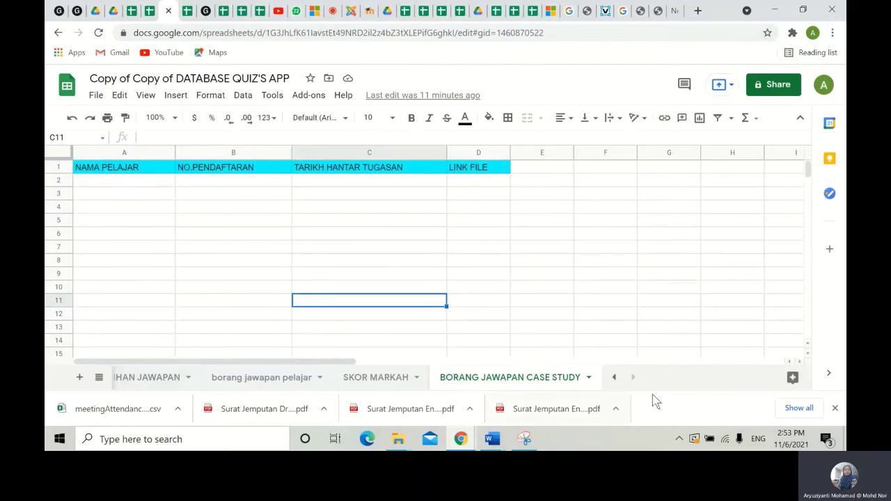
left_click(617, 378)
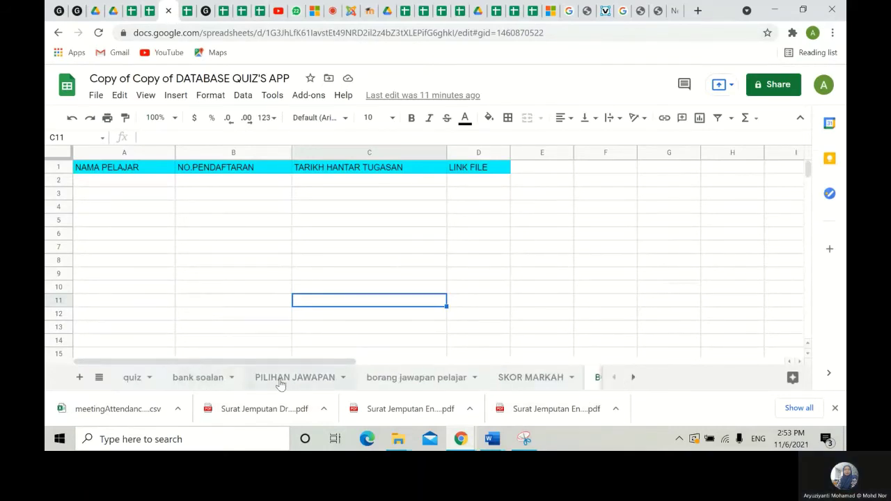
left_click(189, 377)
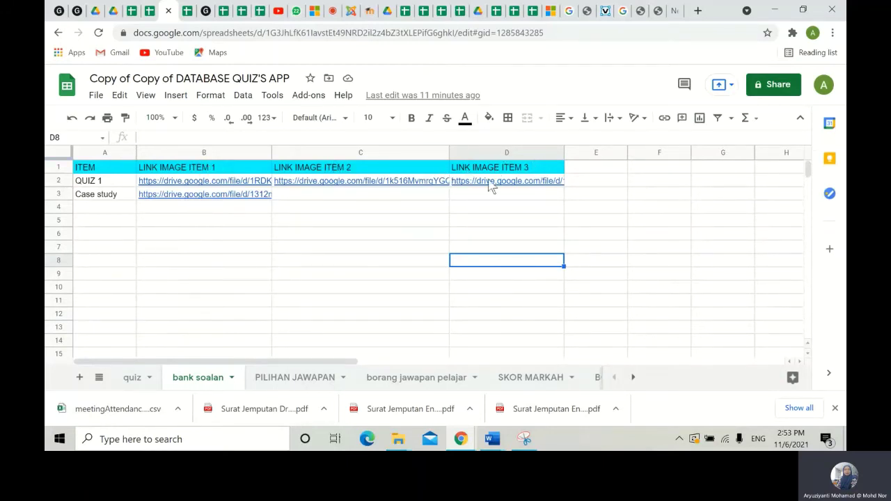
left_click(78, 14)
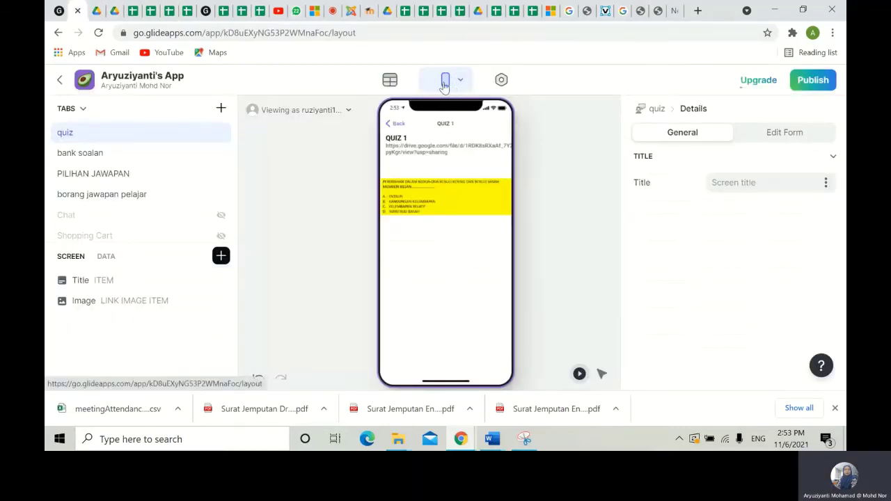
- Open the bank soalan table in the data editor and inspect QUIZ 1's LINK IMAGE ITEM cell
left_click(390, 81)
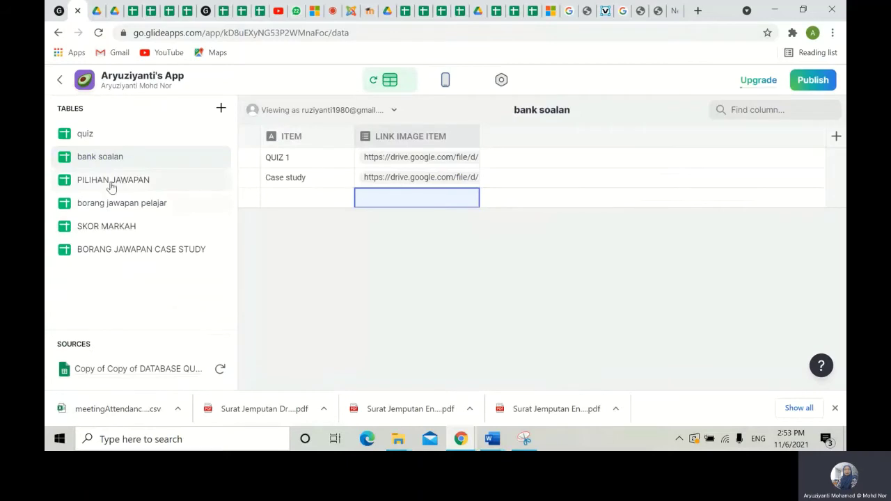
triple_click(108, 164)
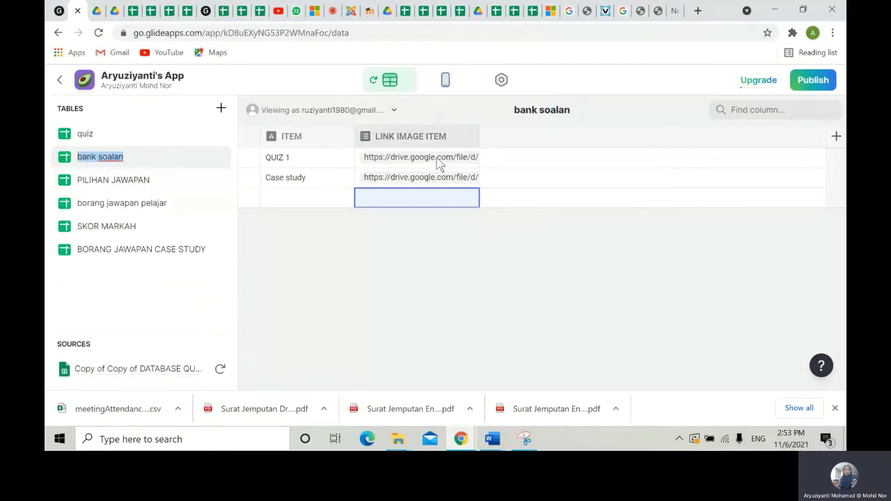
left_click(430, 159)
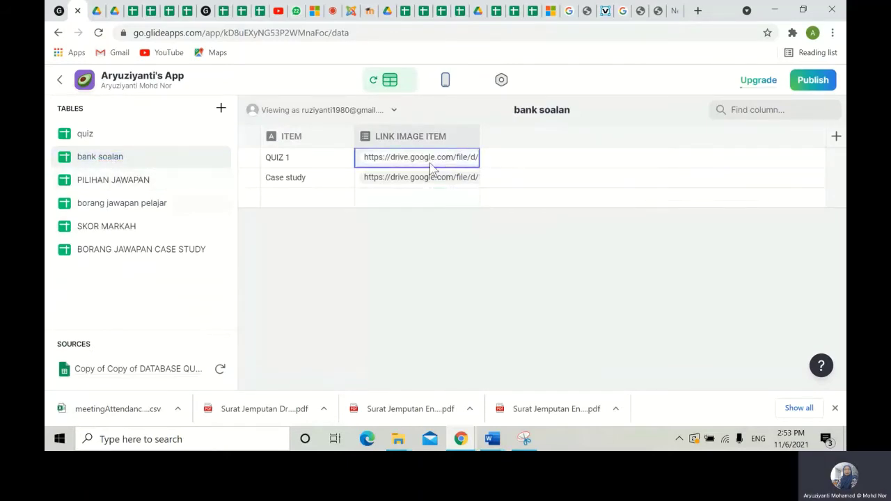
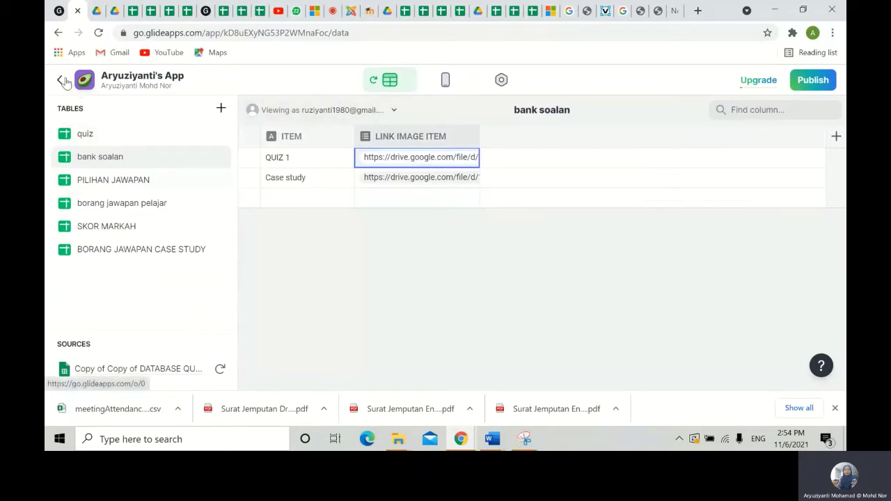
- Switch from the bank soalan data to the phone layout editor showing the quiz details screen
left_click(445, 80)
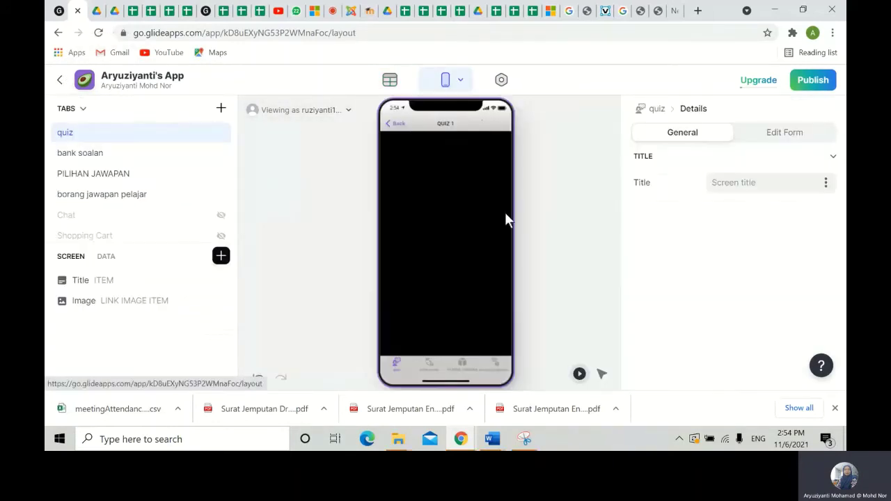
- On the QUIZ 1 detail screen, add an Image component set to square 1:1
left_click(395, 124)
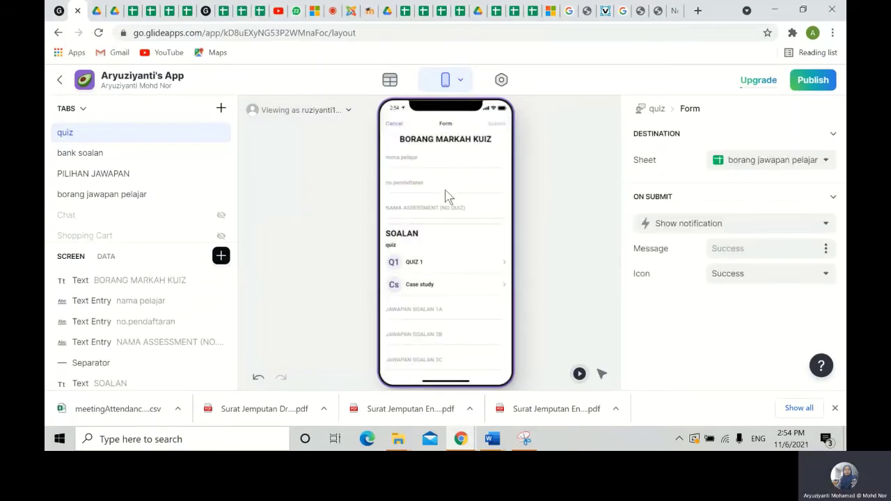
left_click(435, 261)
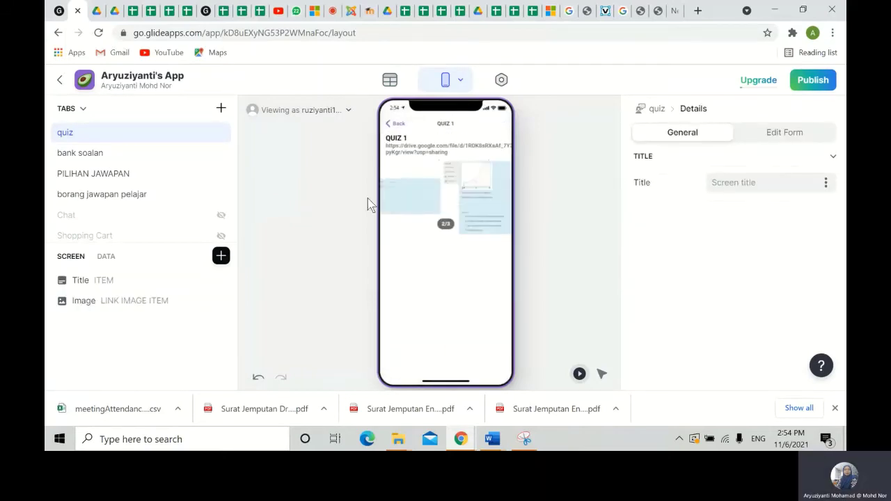
left_click(221, 256)
scroll(331, 287, "down", 2)
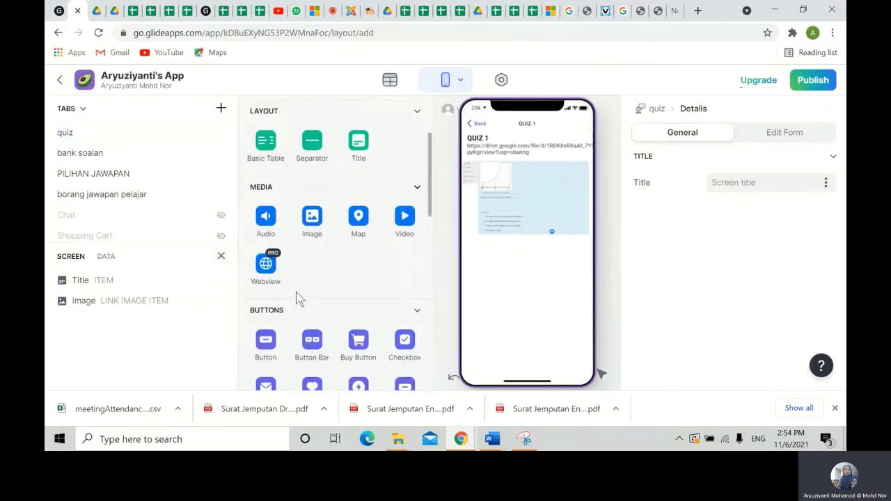
left_click(312, 216)
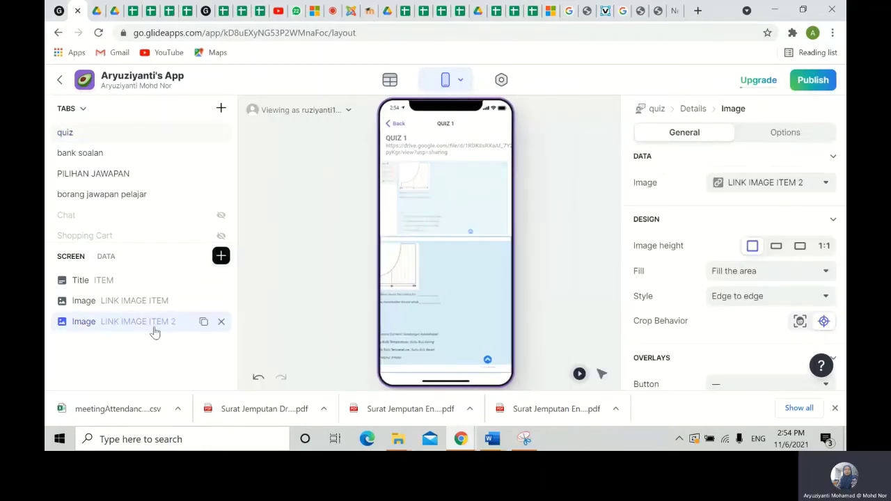
left_click(823, 247)
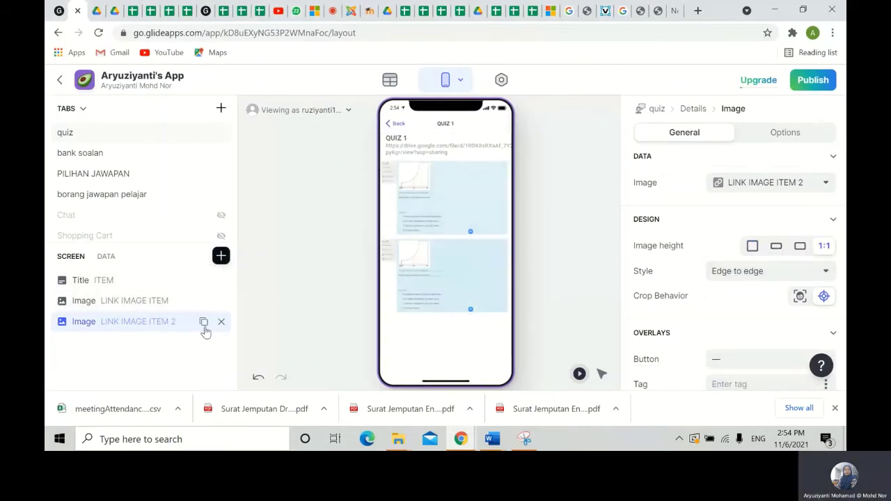
- Duplicate the image and make the copy show LINK IMAGE ITEM 3
left_click(203, 322)
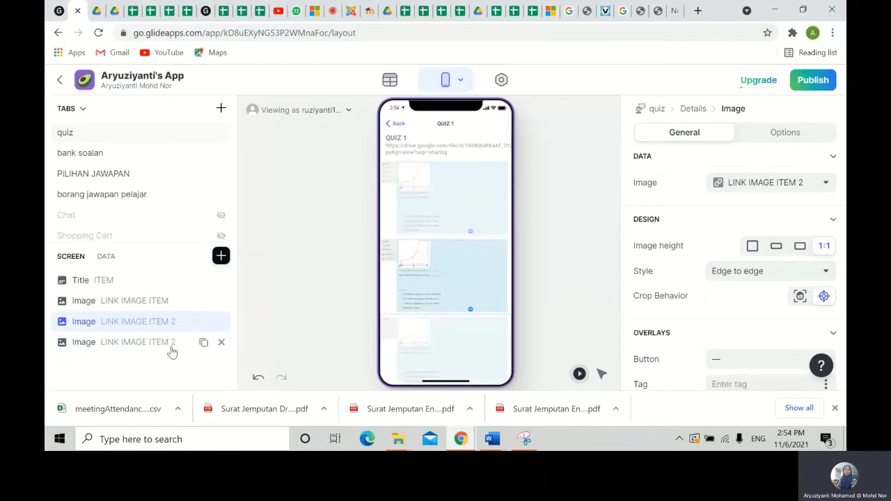
left_click(803, 184)
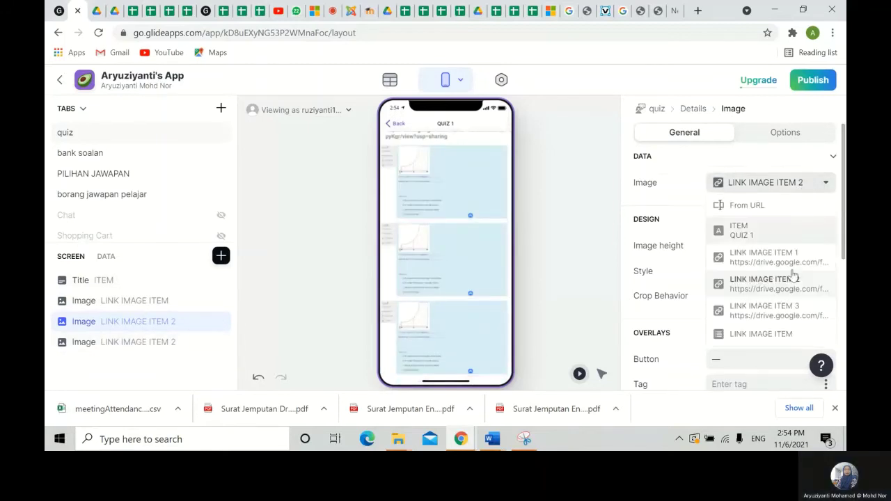
left_click(784, 317)
- Add another copy showing LINK IMAGE ITEM 1 and move it right after the first image
left_click(203, 343)
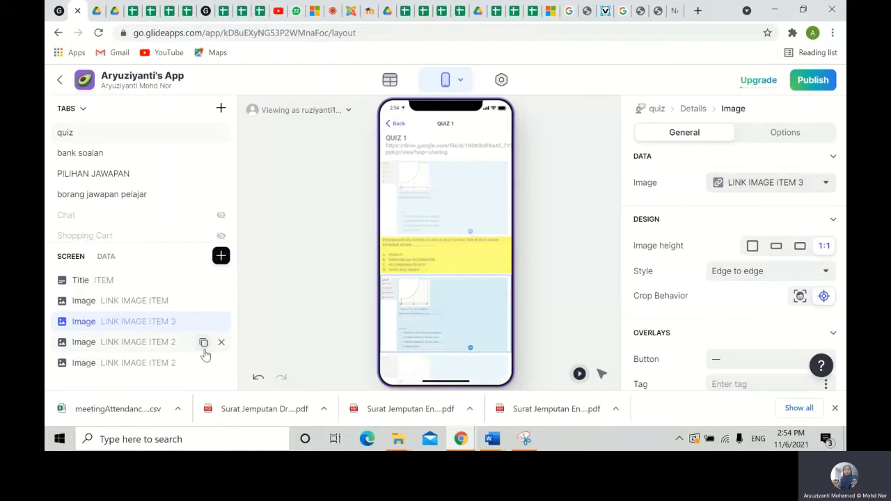
left_click(799, 185)
left_click(167, 368)
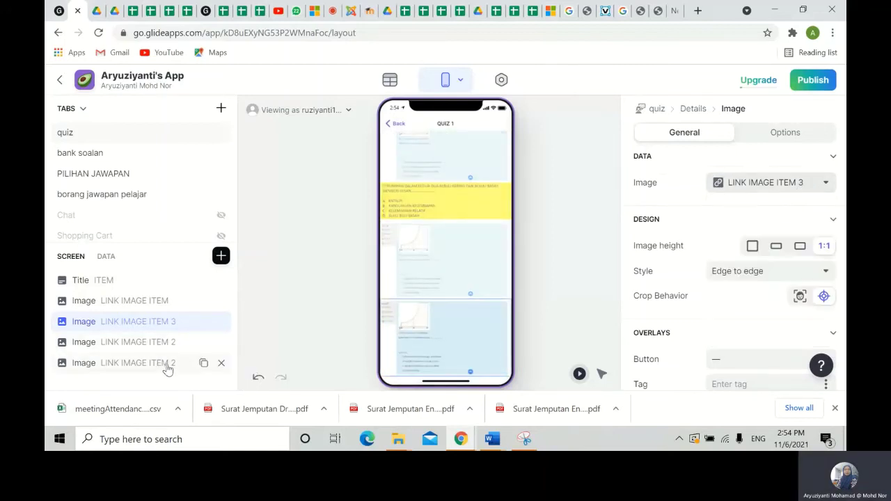
left_click(167, 368)
left_click(782, 184)
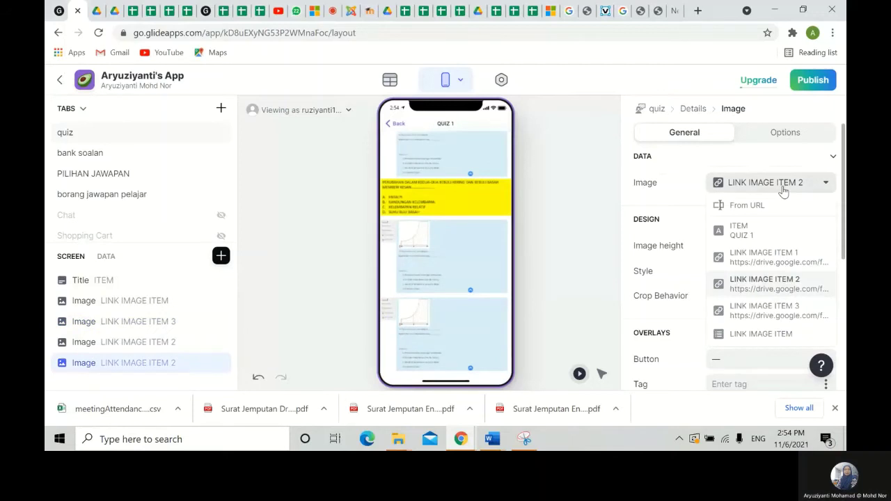
left_click(777, 262)
left_click_drag(170, 362, 148, 321)
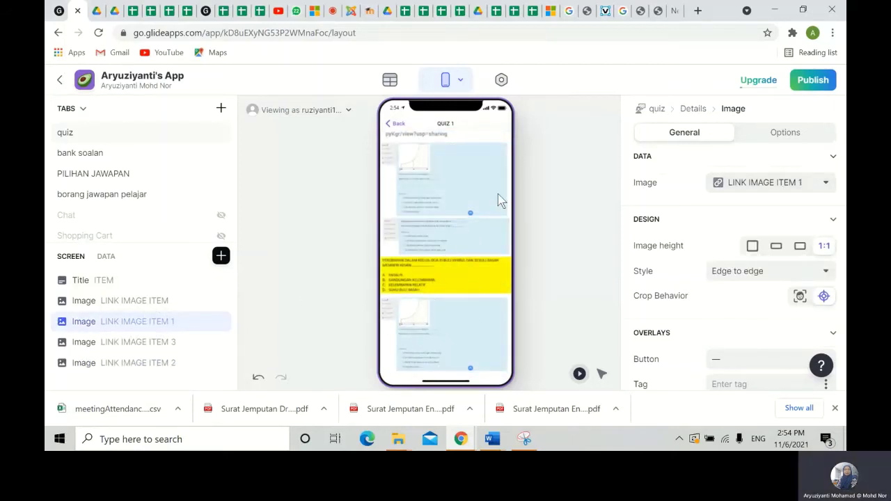
left_click(442, 192)
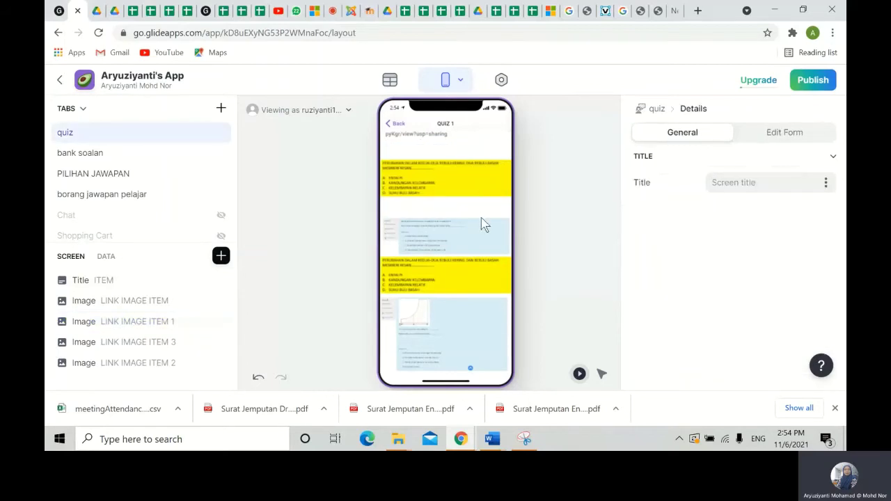
- Insert a Separator on the BORANG MARKAH KUIZ form below the quiz question list
left_click(395, 124)
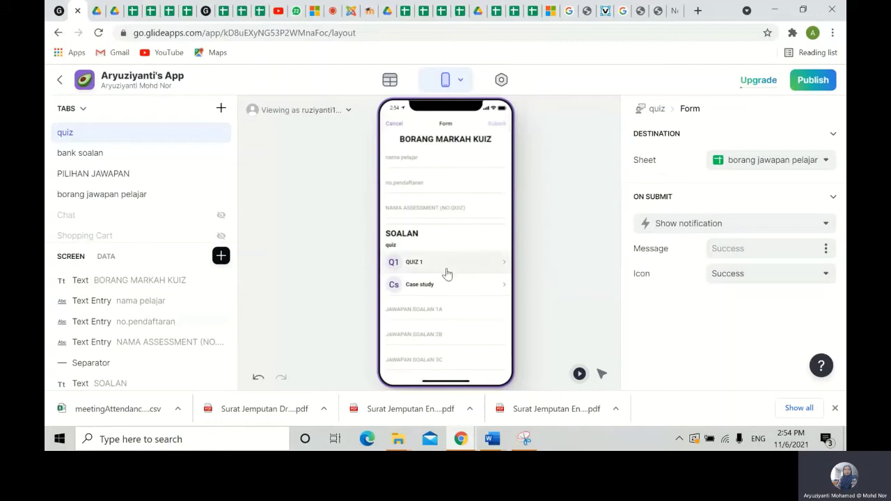
scroll(439, 293, "down", 1)
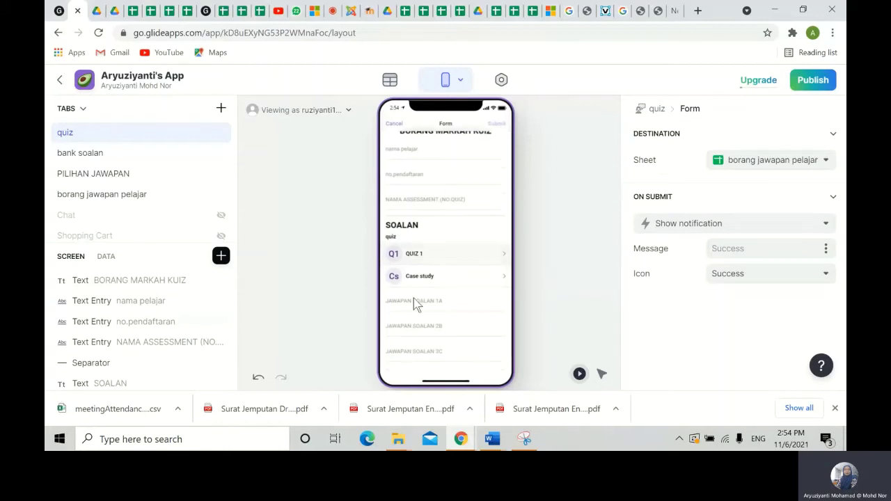
left_click(221, 256)
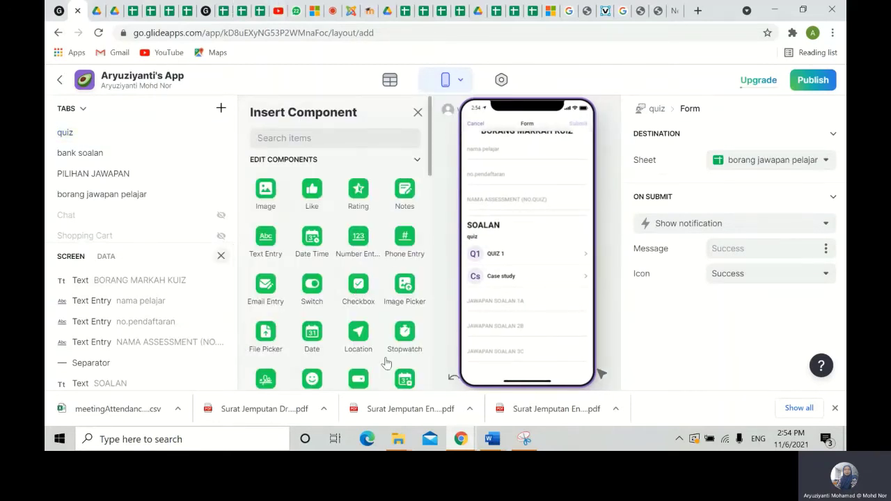
scroll(379, 359, "down", 3)
scroll(370, 351, "down", 3)
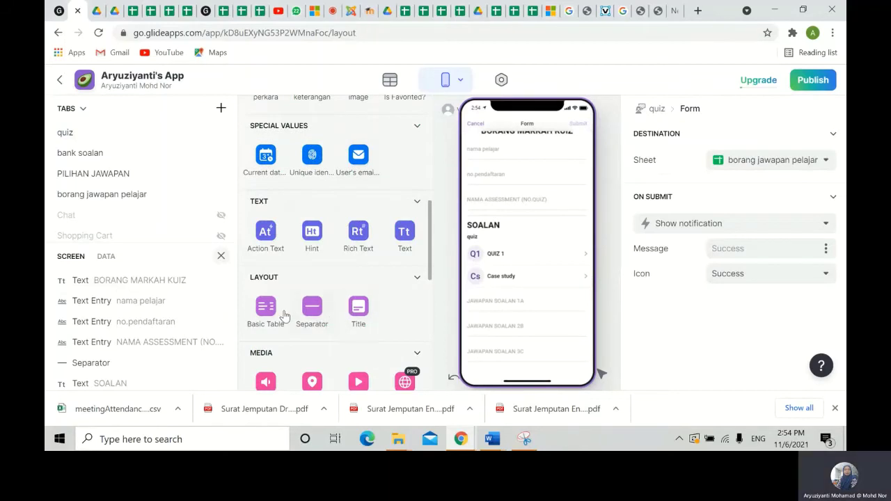
left_click(306, 312)
left_click_drag(129, 372, 126, 307)
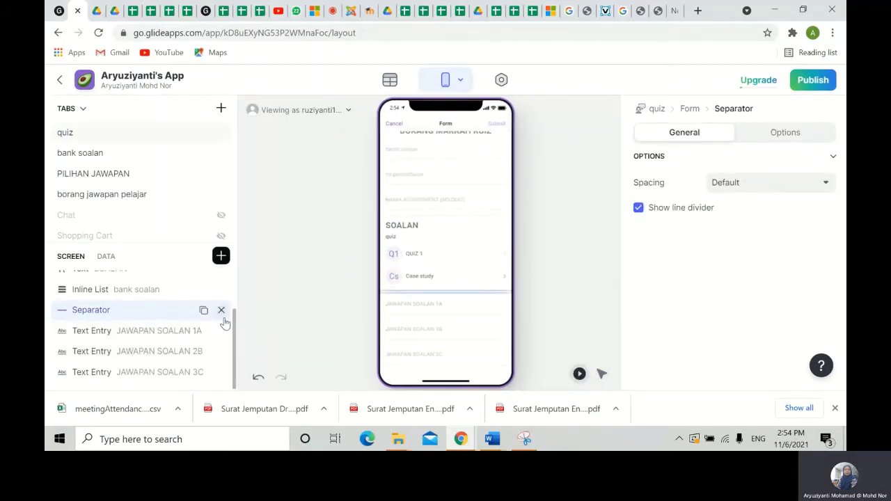
- Duplicate the SOALAN heading and place the copy under the separator as SOALAN 1
scroll(153, 304, "up", 2)
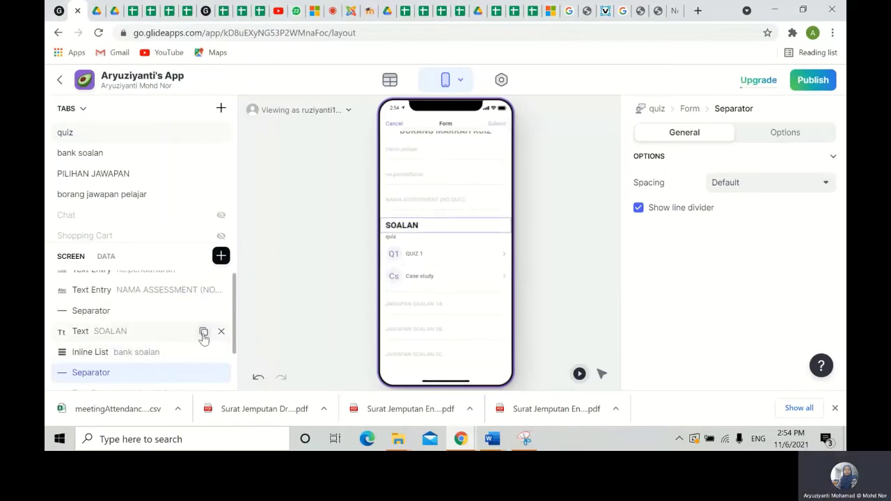
left_click(203, 333)
scroll(171, 343, "down", 3)
scroll(169, 340, "up", 2)
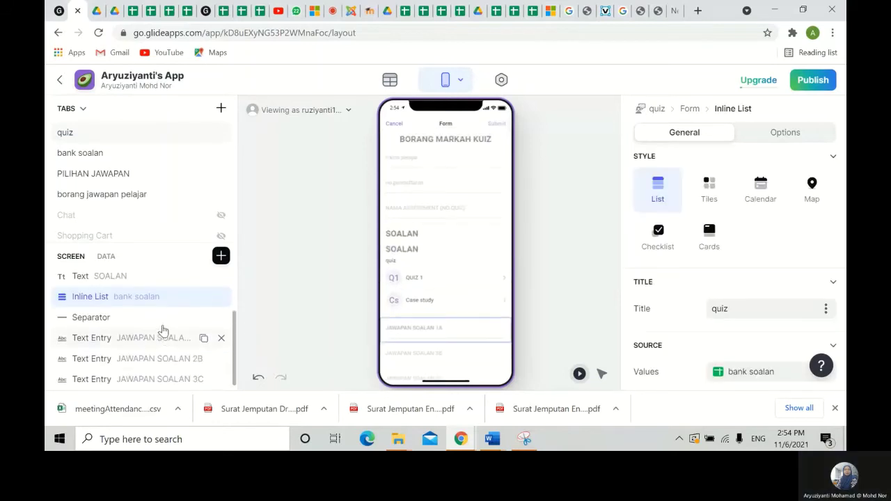
left_click_drag(129, 335, 133, 348)
left_click(155, 344)
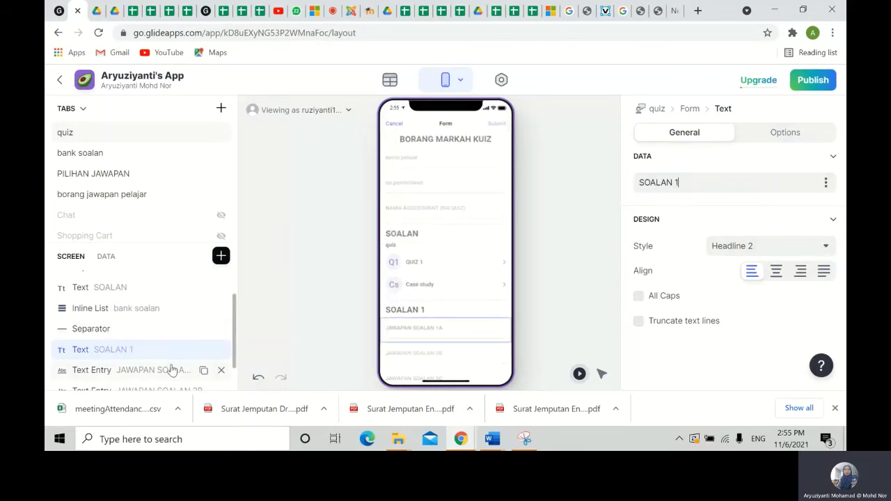
- Copy the separator and SOALAN 1 heading and move both above answer field 2B
left_click(204, 329)
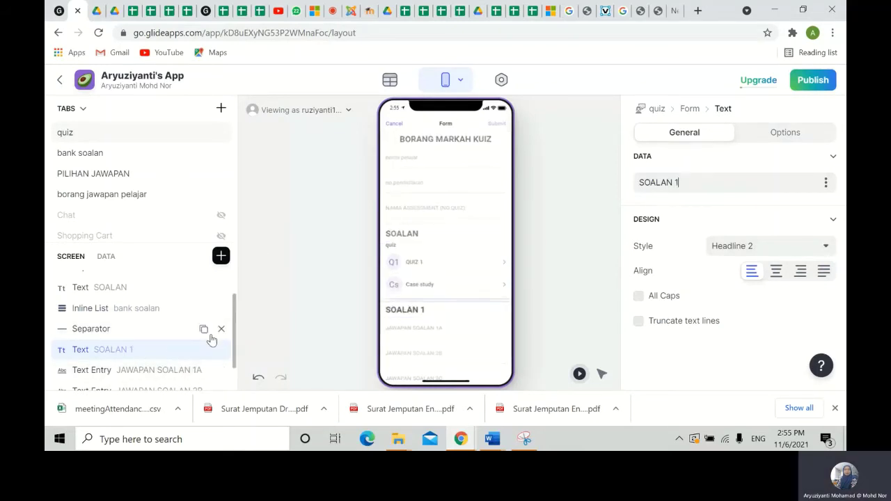
left_click_drag(176, 348, 169, 330)
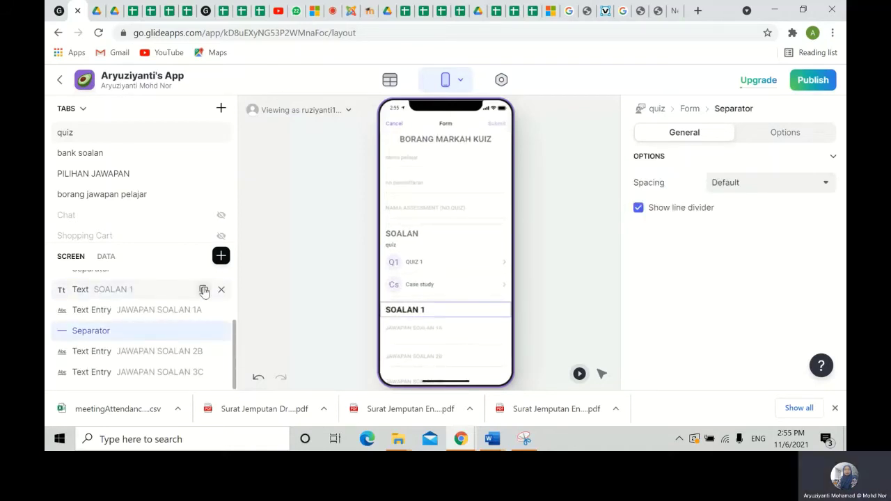
left_click(204, 291)
double_click(144, 309)
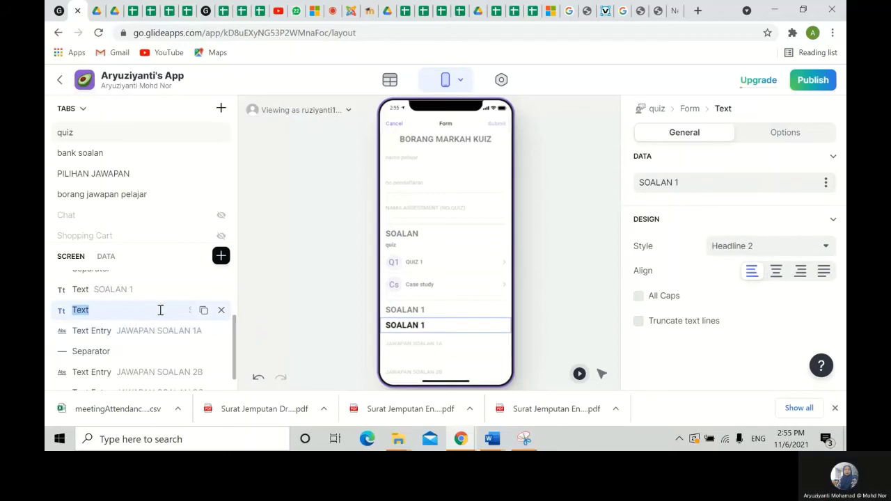
left_click(281, 313)
left_click_drag(121, 312, 150, 353)
- Add another separator and heading for 3C, and retitle the copied headings SOALAN 2 and SOALAN 3
left_click(204, 323)
left_click(203, 313)
left_click(125, 290)
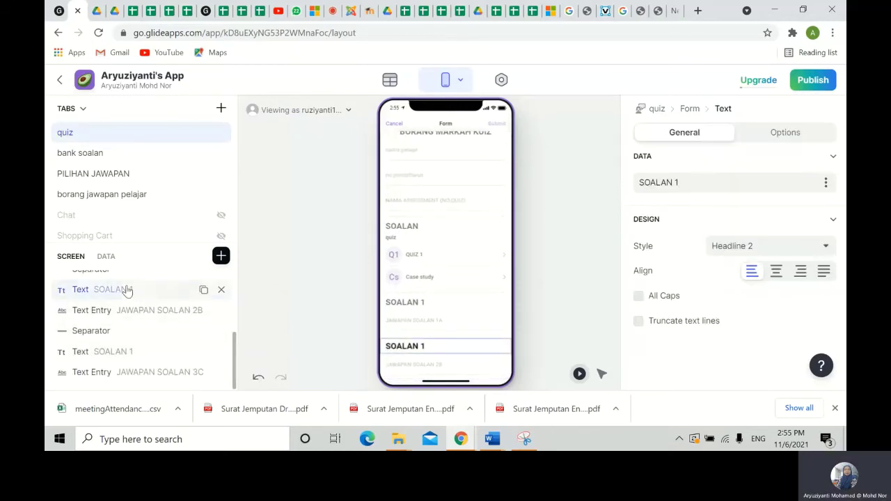
left_click(685, 183)
key("BackSpace")
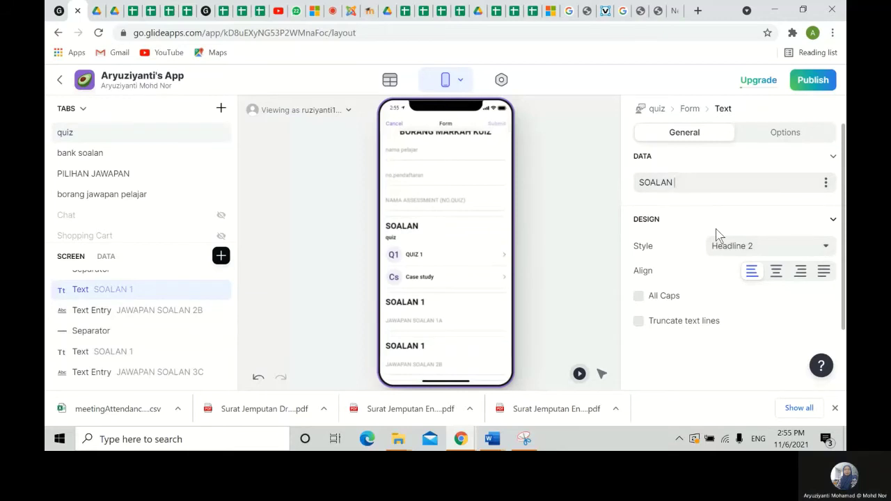
left_click(169, 354)
left_click(686, 181)
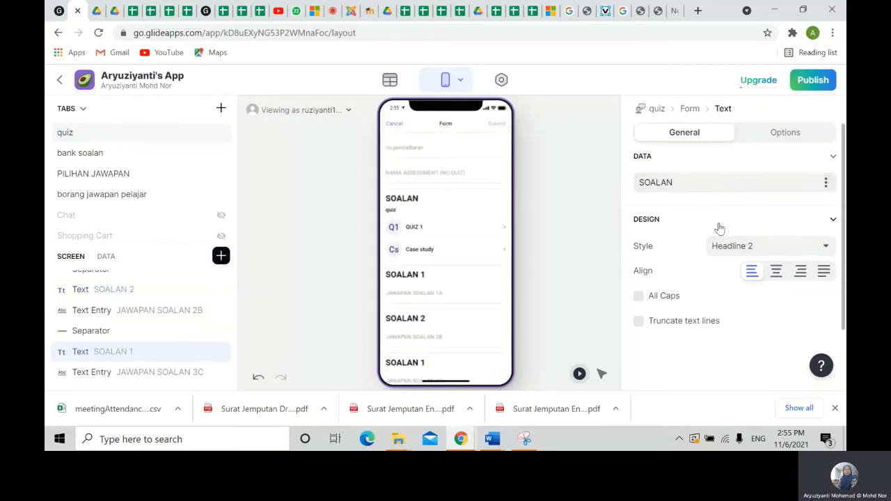
type("3")
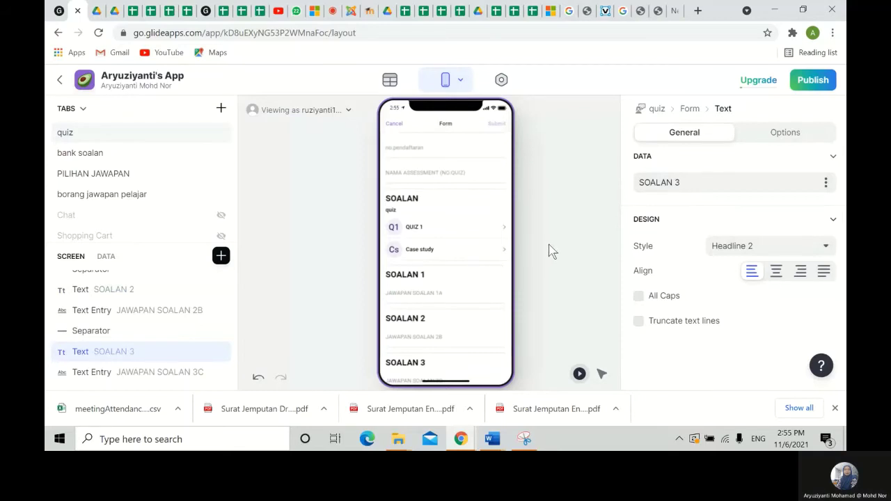
left_click(551, 251)
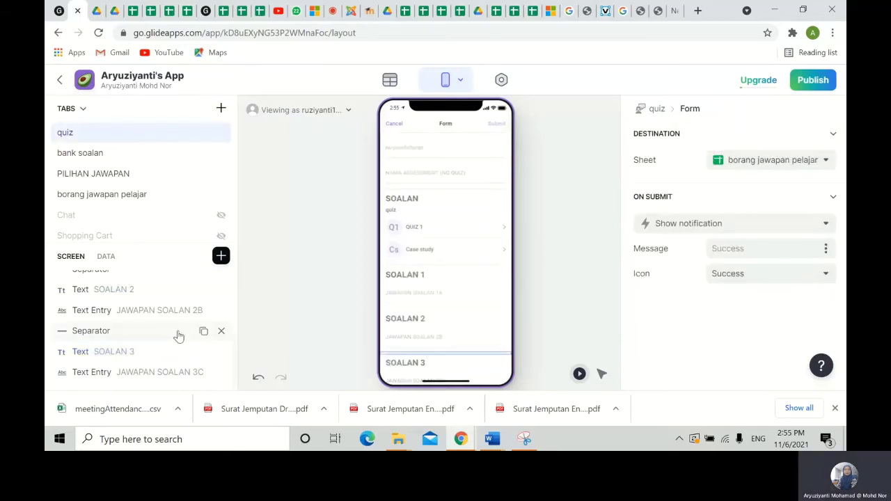
- Browse the Insert Component categories, then search the list for 'Ch'
left_click(220, 257)
scroll(321, 313, "down", 2)
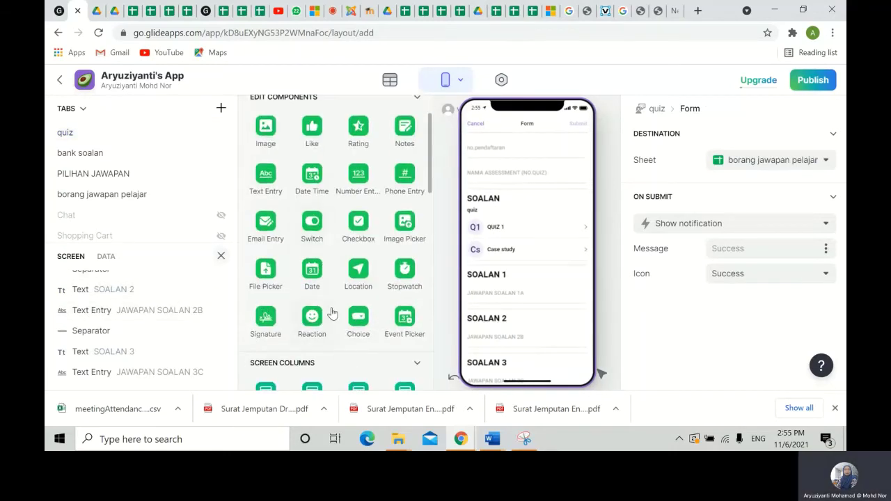
scroll(333, 314, "down", 1)
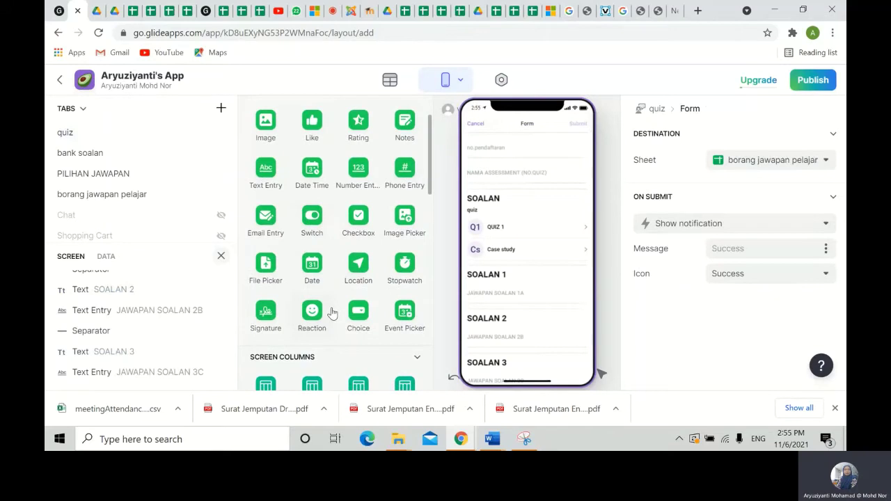
scroll(333, 314, "down", 3)
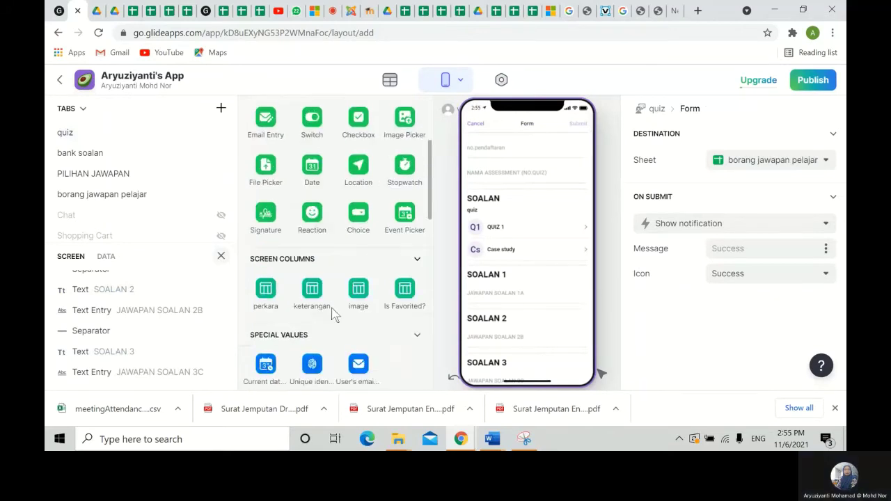
scroll(332, 312, "down", 2)
scroll(293, 298, "up", 5)
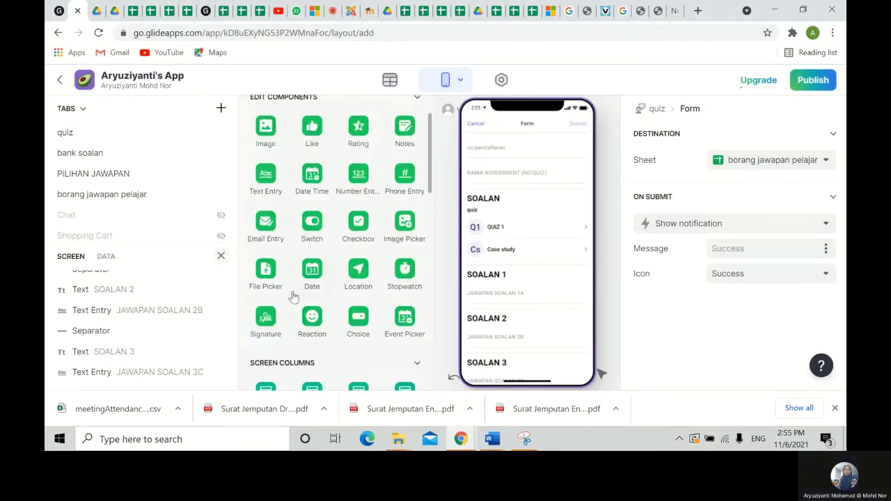
scroll(292, 297, "up", 2)
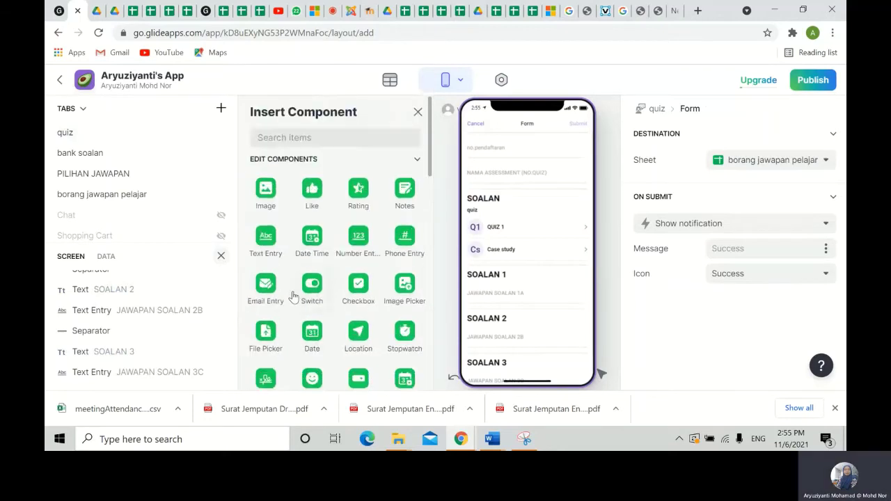
scroll(293, 298, "down", 15)
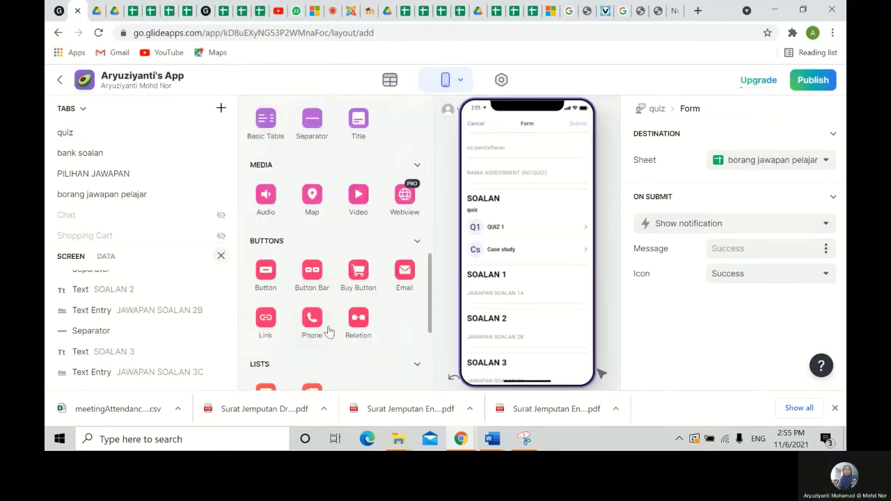
scroll(334, 328, "down", 1)
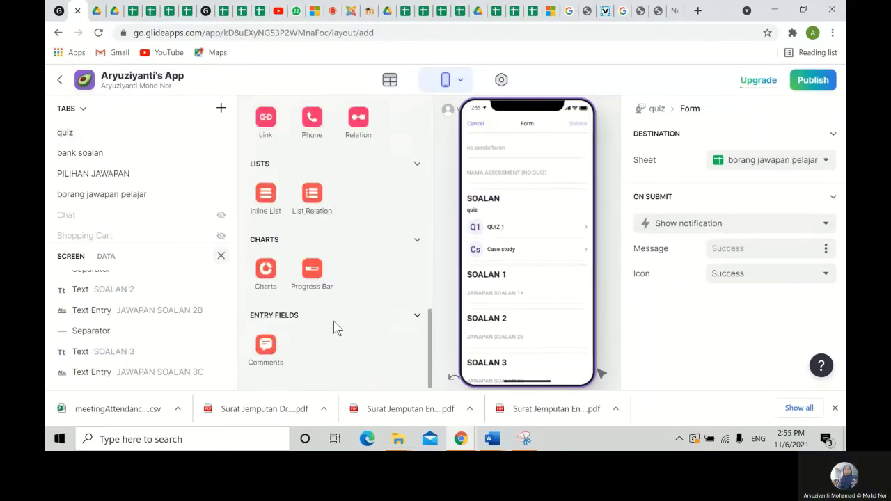
scroll(334, 321, "up", 5)
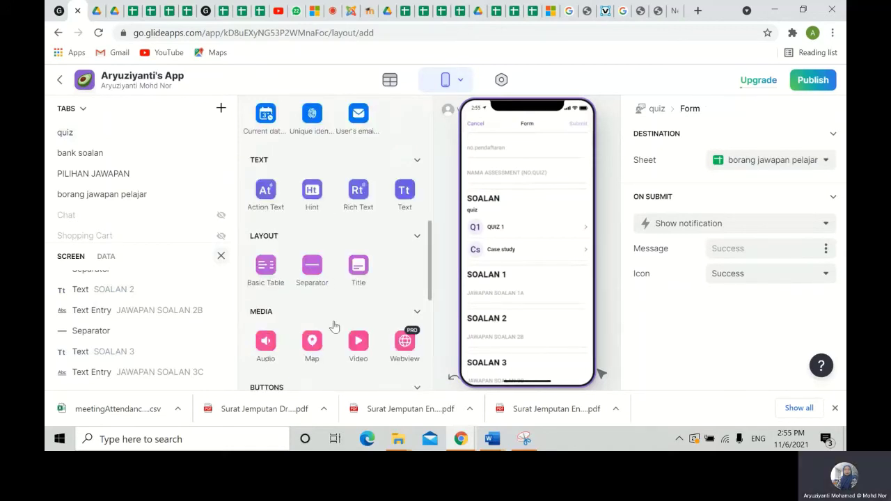
scroll(333, 326, "up", 5)
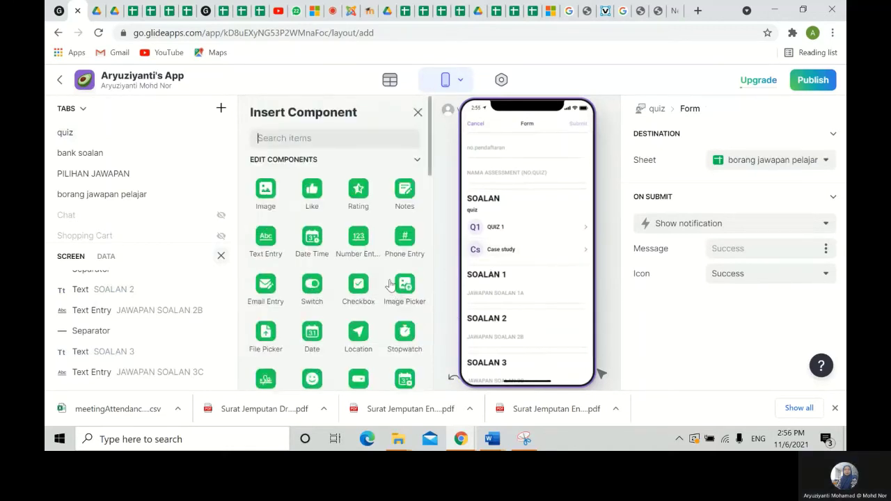
scroll(390, 284, "down", 1)
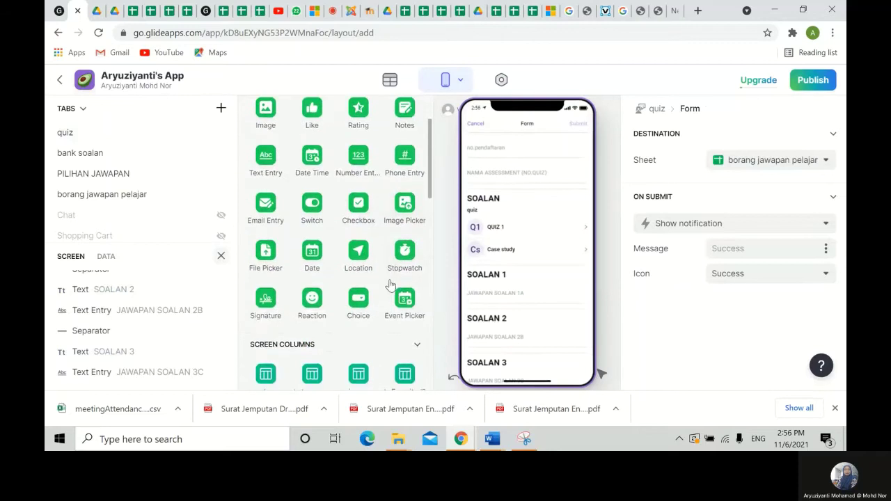
scroll(390, 286, "down", 5)
scroll(392, 286, "down", 3)
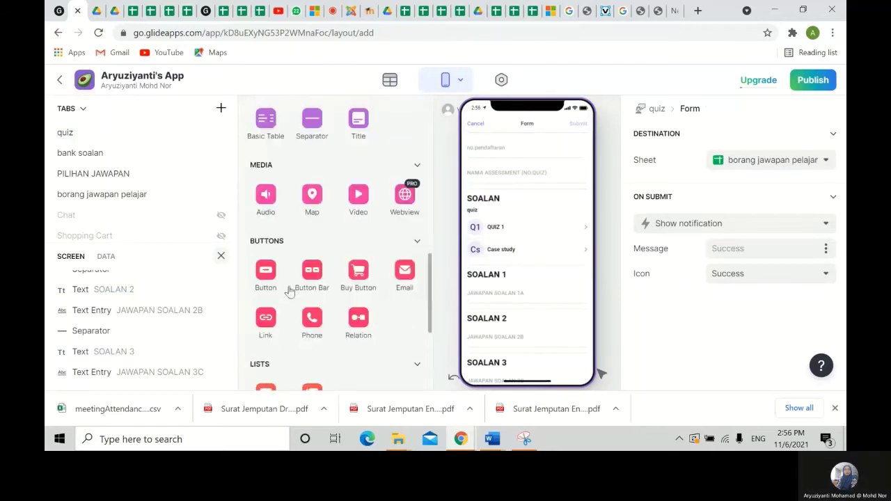
scroll(406, 318, "down", 2)
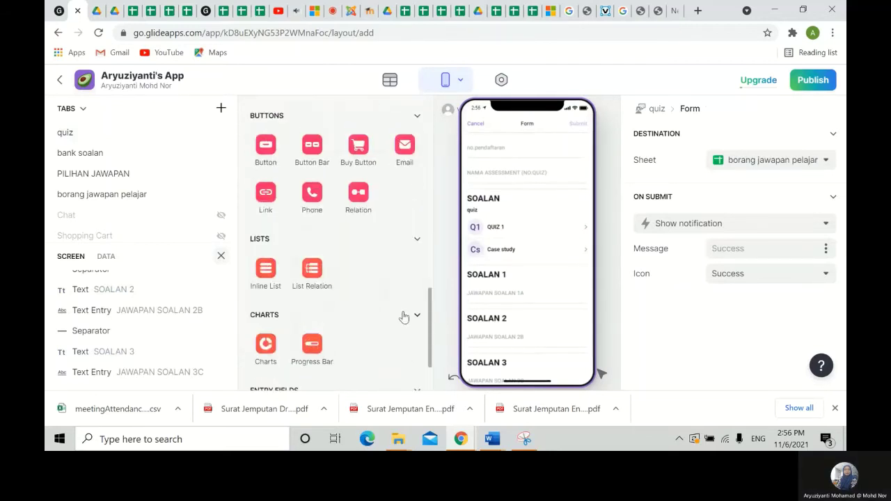
scroll(404, 318, "down", 1)
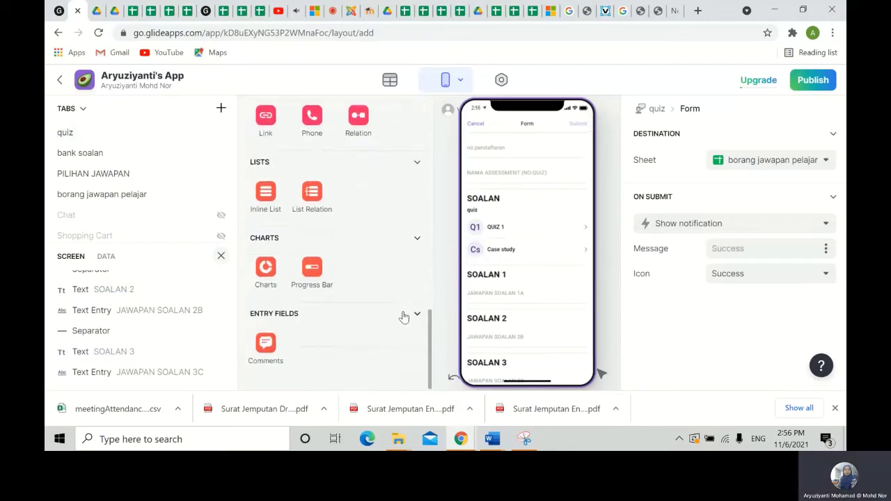
scroll(404, 317, "up", 4)
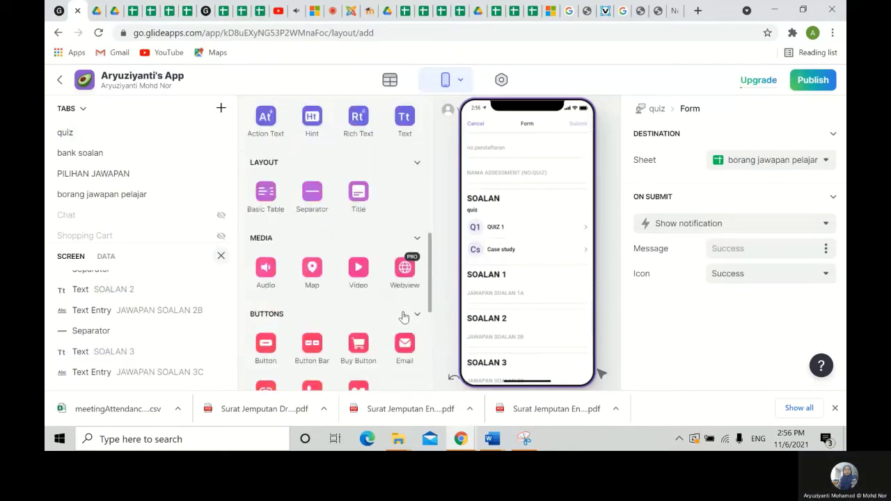
scroll(404, 317, "up", 4)
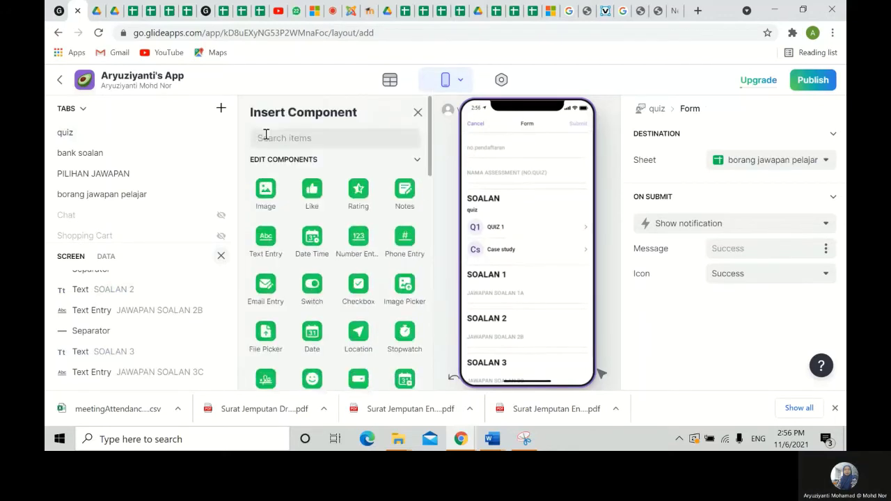
left_click(265, 137)
type("Ch")
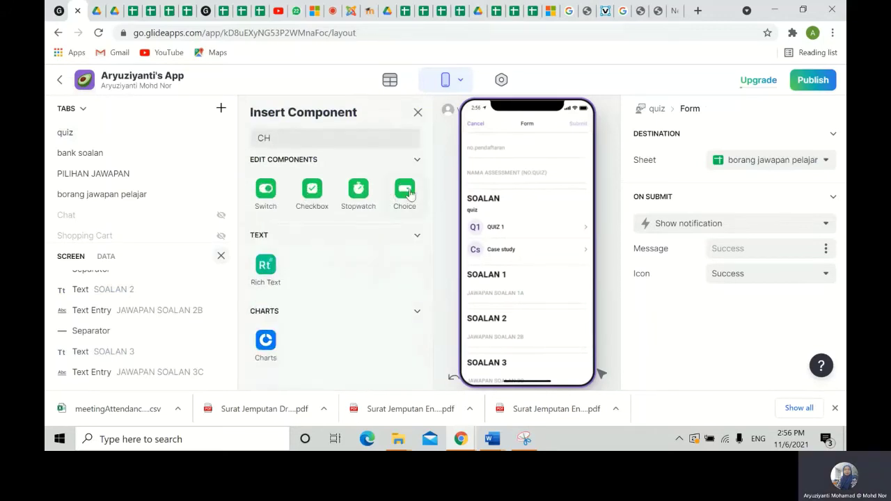
- Insert a Choice component with its options taken from the PILIHAN JAWAPAN sheet
left_click(406, 190)
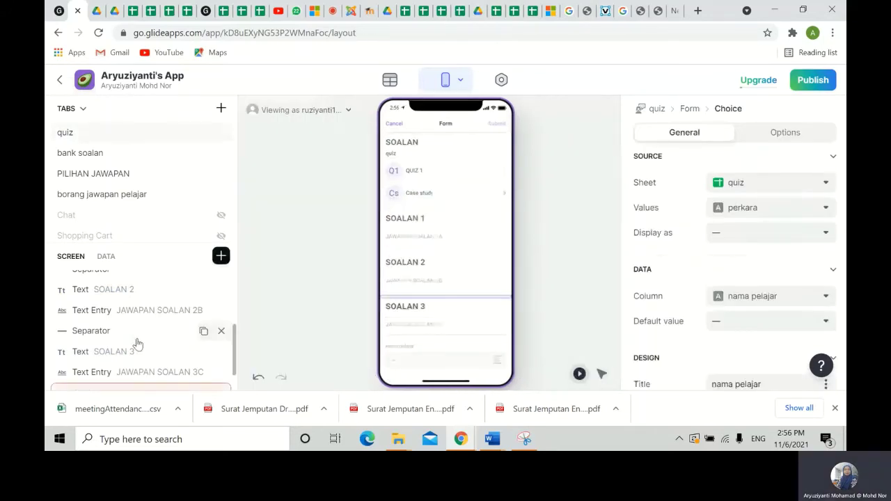
scroll(133, 342, "down", 1)
double_click(159, 358)
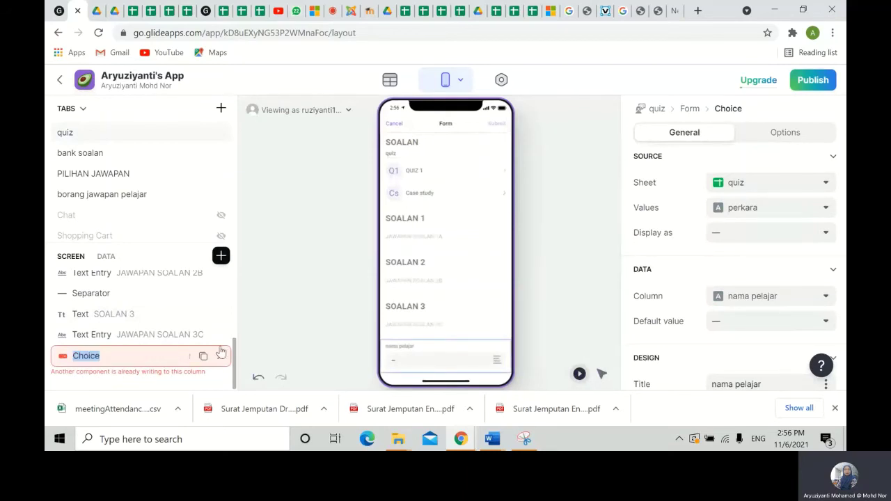
left_click(826, 183)
left_click(761, 273)
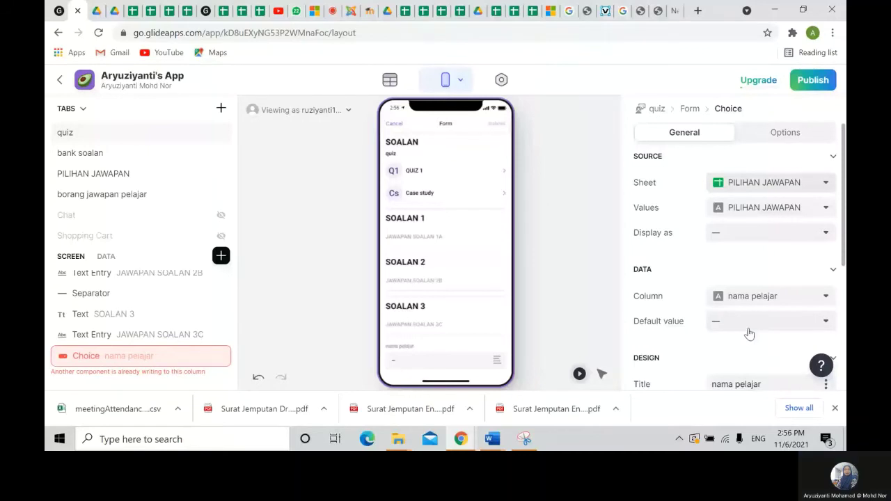
- Replace the choice's nama pelajar title with 'SILA PILIH JAWAPAN ANDA'
scroll(748, 333, "down", 2)
left_click_drag(762, 257, 673, 259)
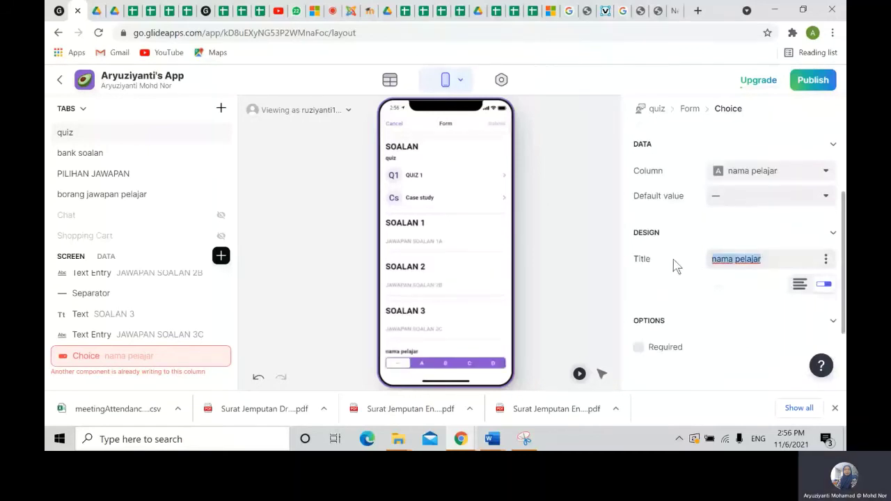
type("PlLIHAN ")
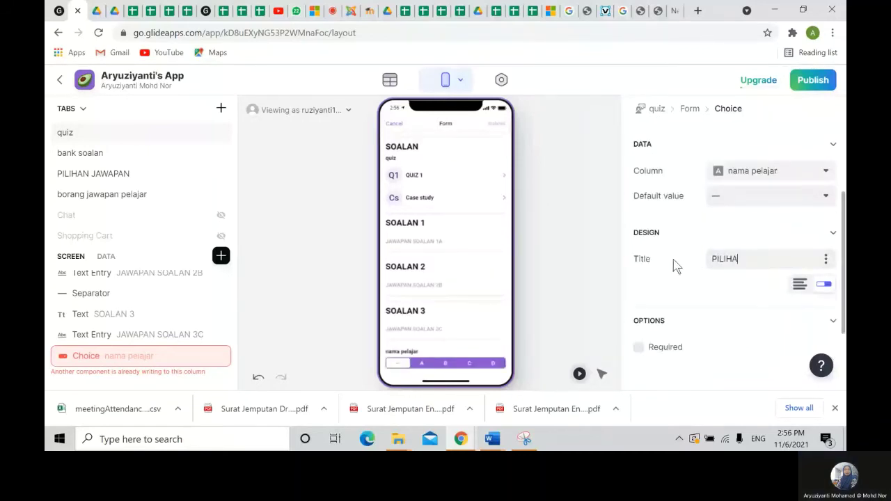
type("JAWA")
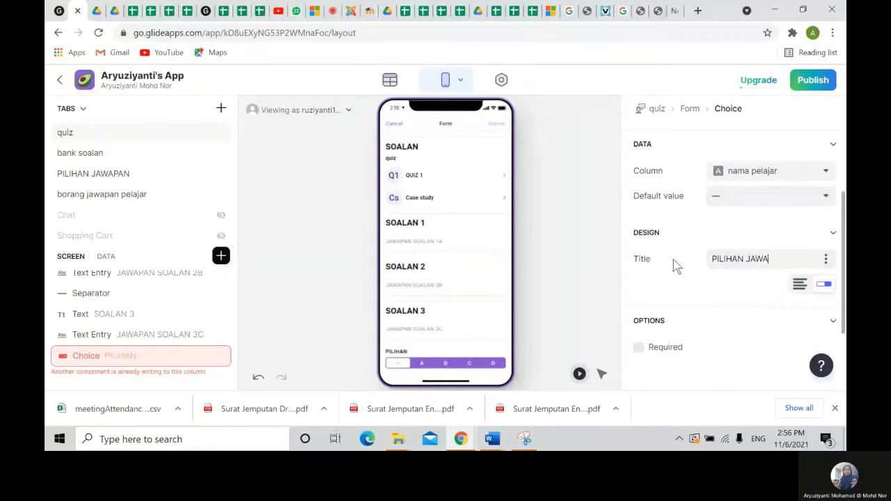
key("BackSpace")
key("BackSpace")
key("BackSpace")
key("BackSpace")
key("BackSpace")
key("BackSpace")
key("BackSpace")
key("BackSpace")
key("BackSpace")
key("BackSpace")
key("BackSpace")
key("BackSpace")
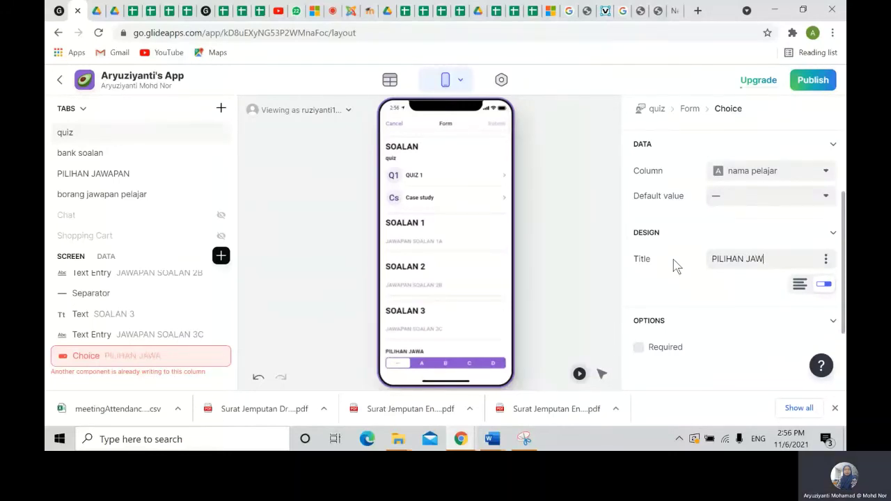
type("SILA ")
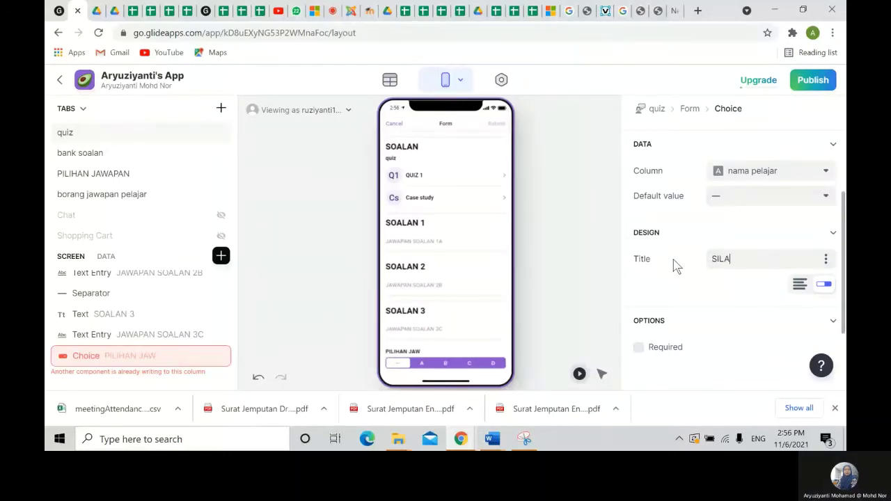
type("PILIH JAWAPAN ANDA")
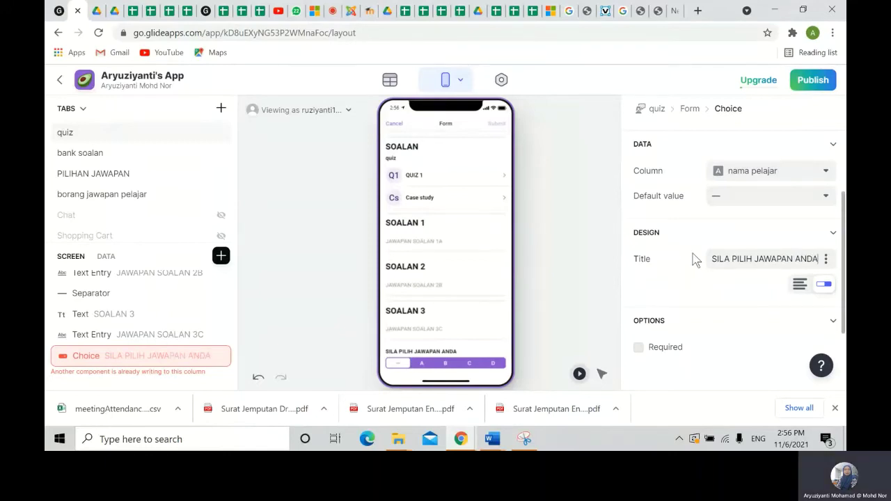
left_click(537, 290)
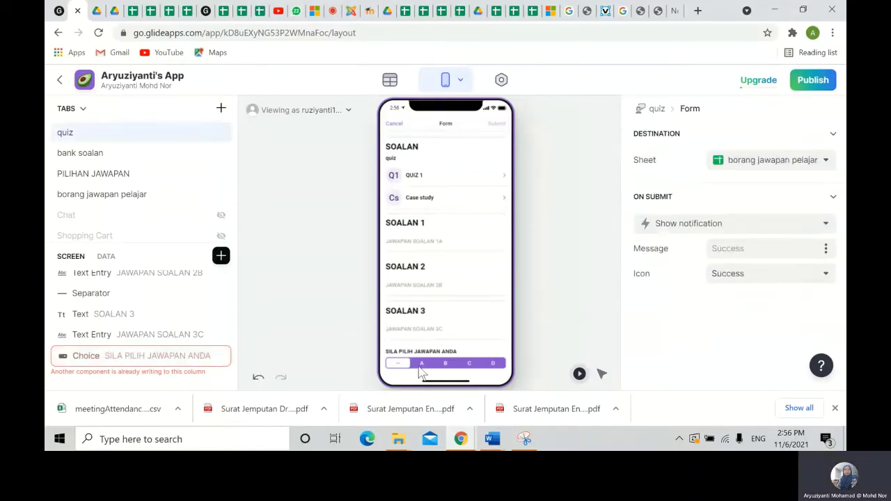
- Save the choice's answer to JAWAPAN SOALAN 1A and move it under SOALAN 1
left_click(178, 356)
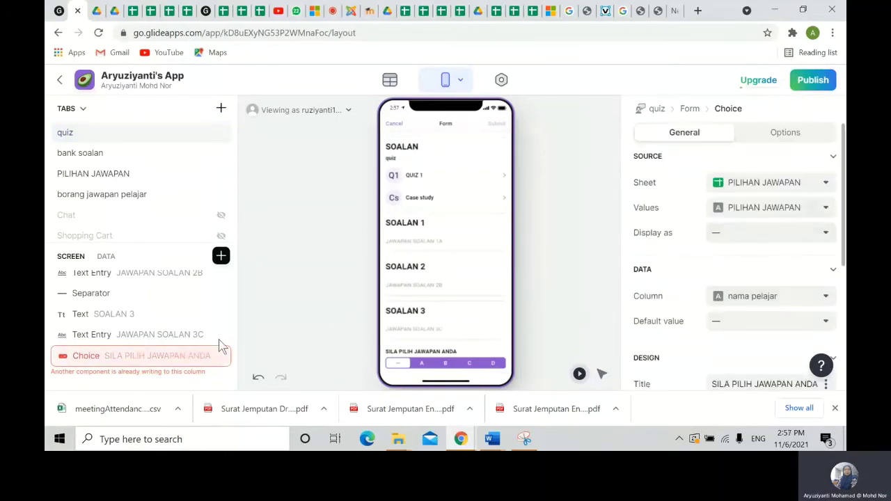
left_click(816, 300)
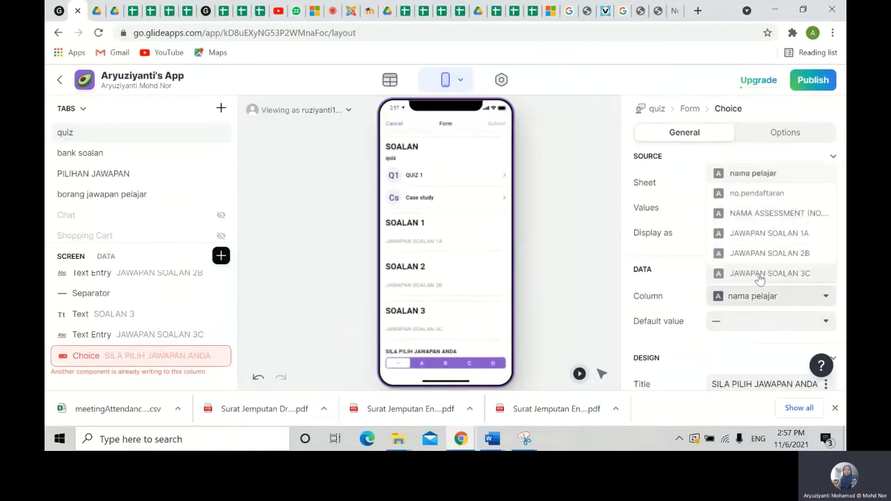
left_click(770, 234)
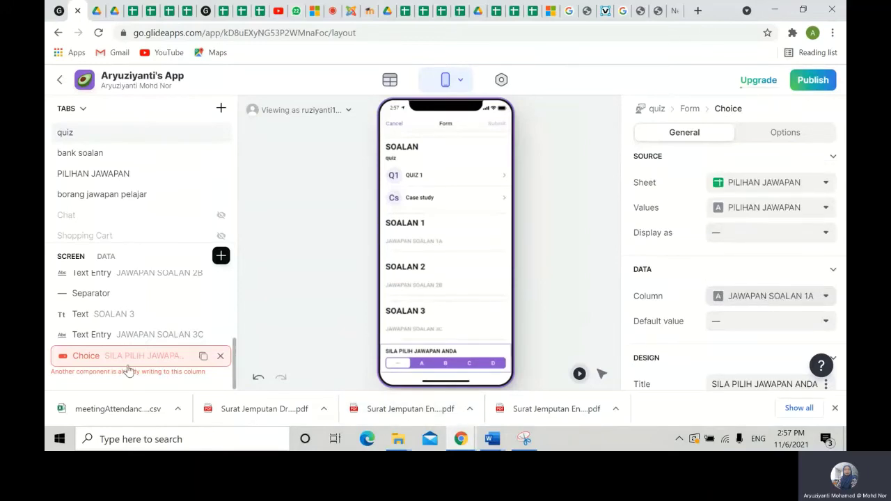
left_click_drag(128, 367, 201, 449)
- Duplicate the answer choice twice, placing copies under SOALAN 2 and SOALAN 3
scroll(146, 317, "up", 5)
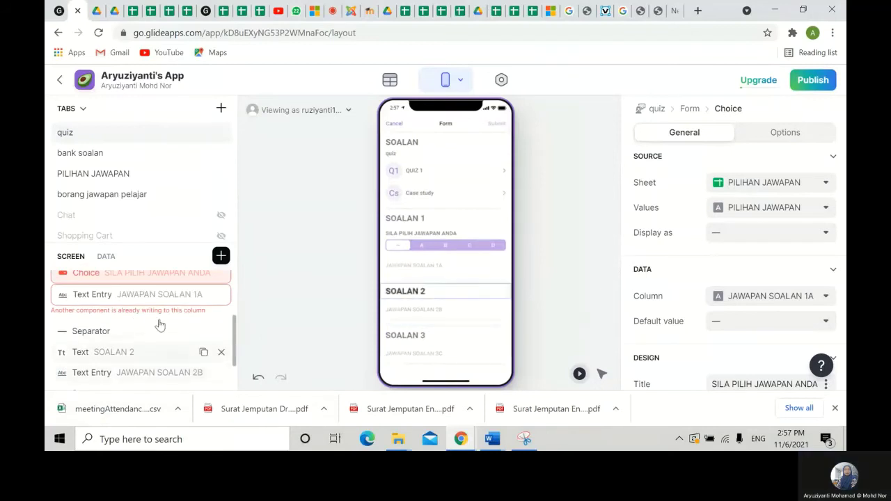
left_click(200, 335)
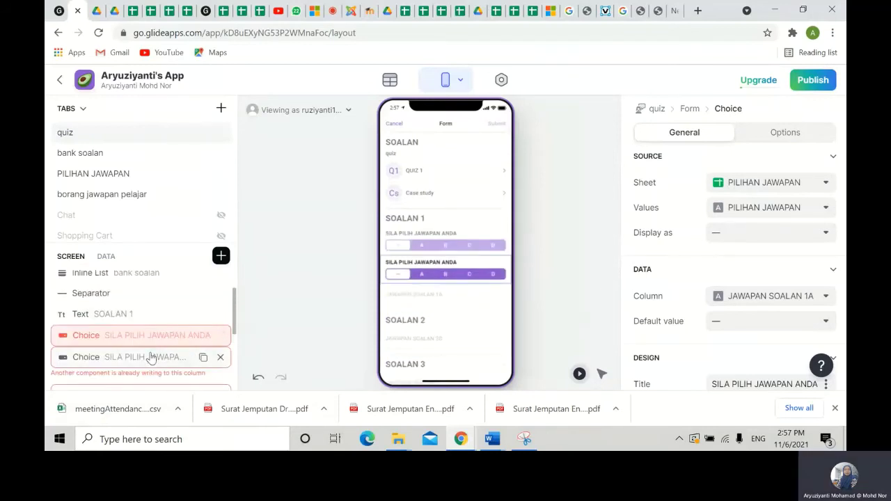
left_click_drag(149, 355, 155, 295)
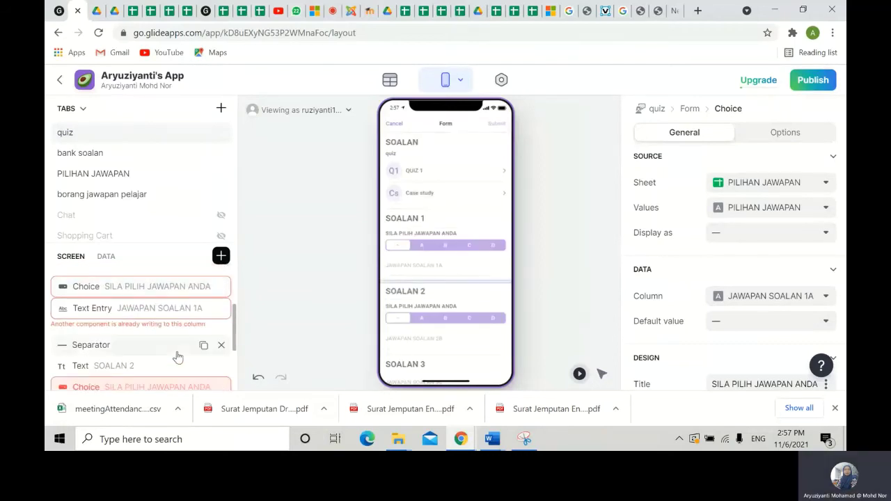
scroll(178, 357, "down", 2)
left_click(203, 324)
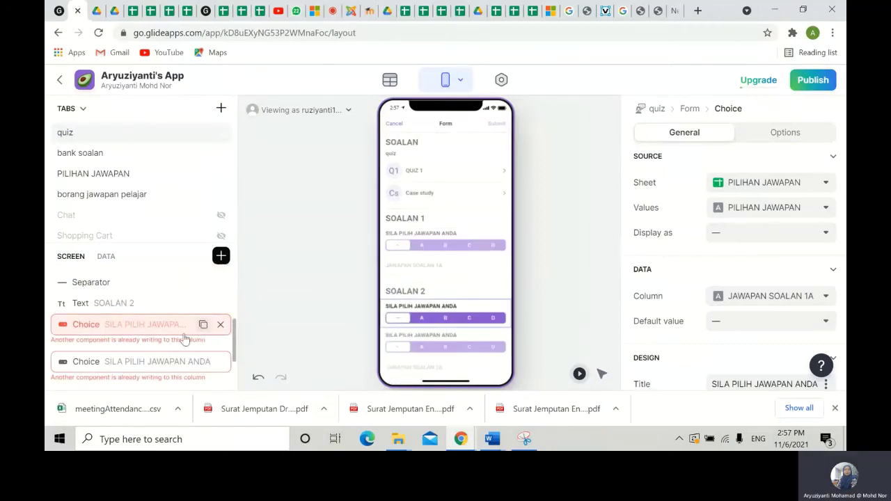
left_click_drag(155, 362, 161, 335)
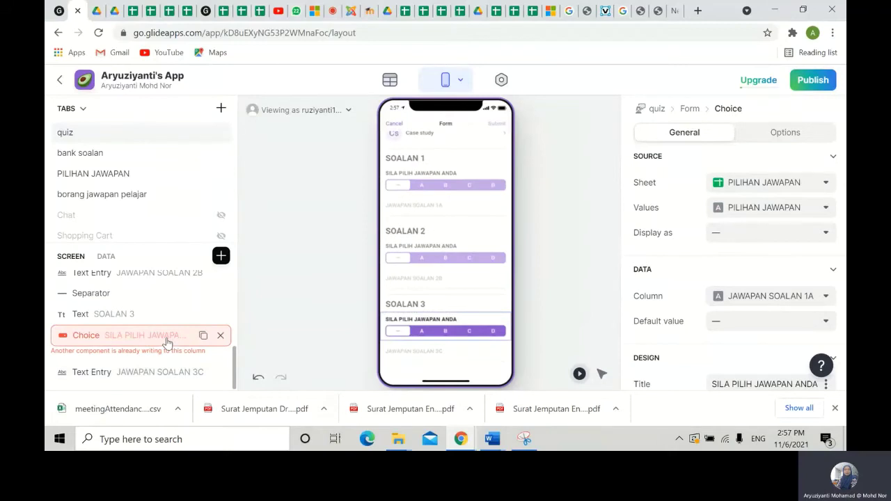
- Save the copies' answers to JAWAPAN SOALAN 3C and JAWAPAN SOALAN 2B respectively
left_click(820, 299)
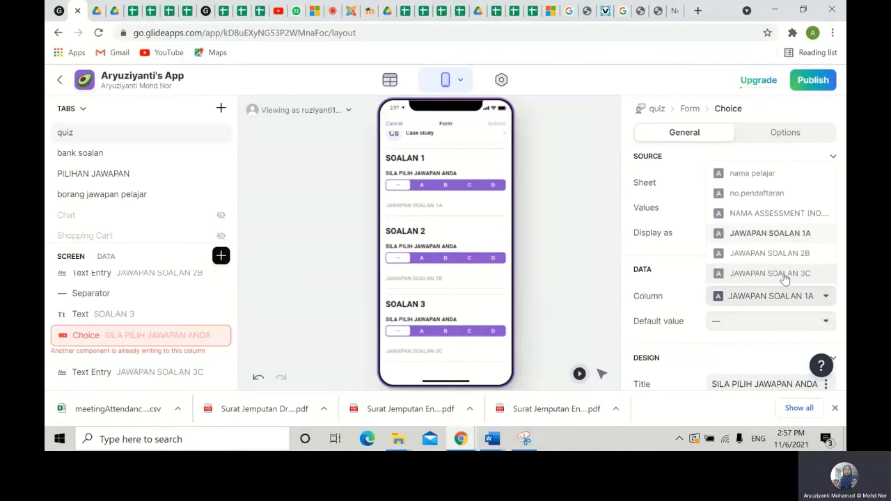
left_click(785, 275)
scroll(133, 310, "up", 2)
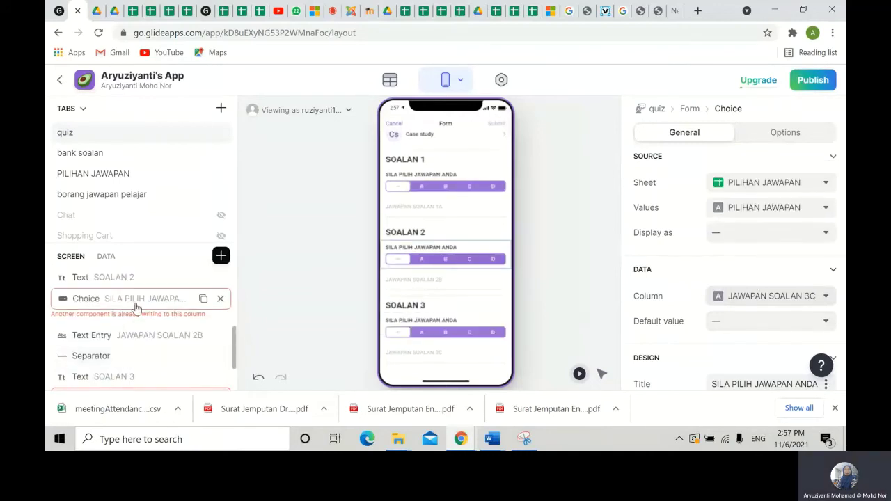
left_click(806, 297)
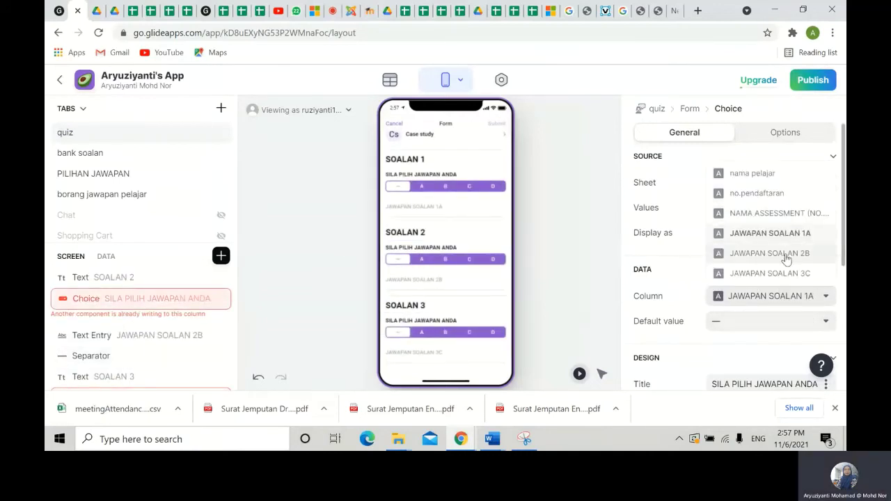
left_click(786, 255)
left_click(553, 291)
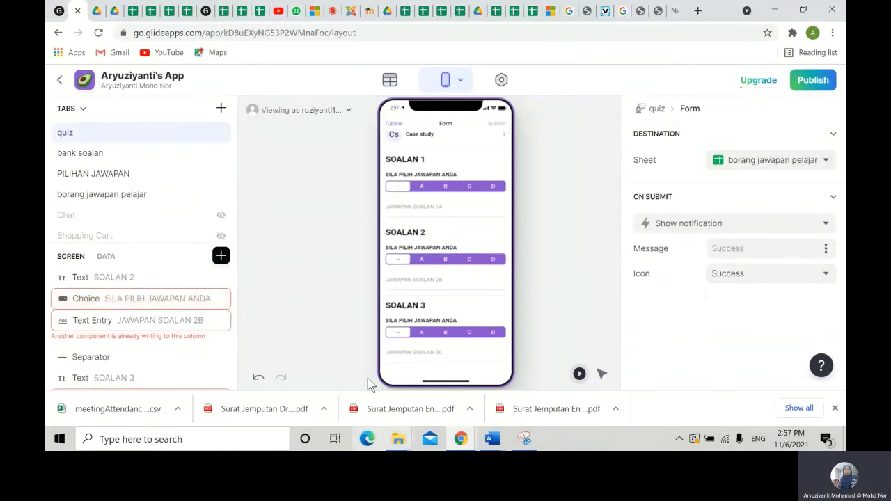
- In the preview, enter the student's name, registration number and assessment number 1
scroll(460, 326, "up", 3)
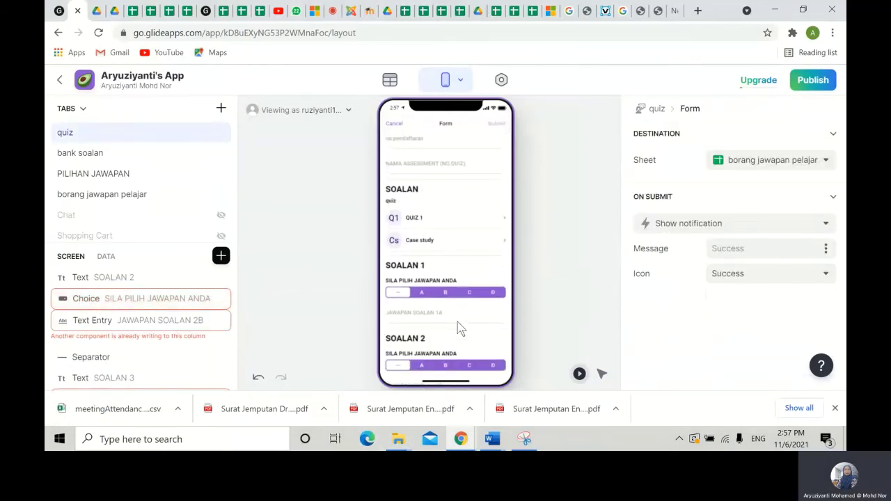
scroll(457, 326, "up", 2)
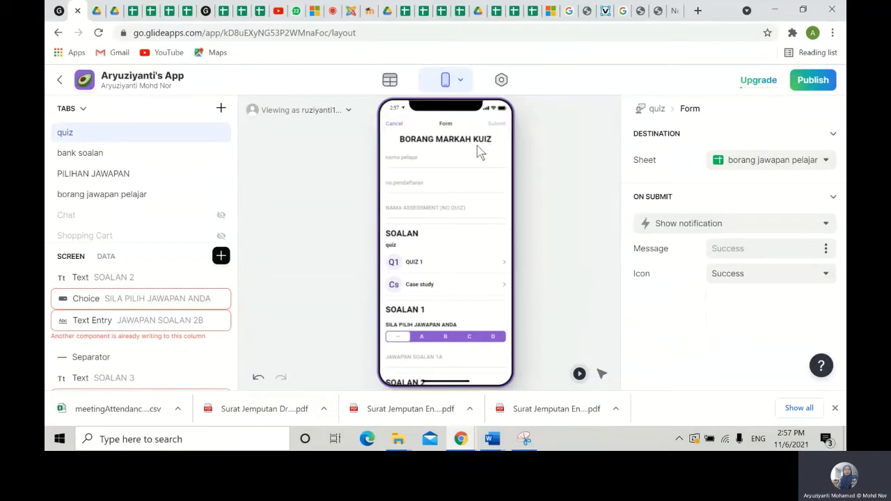
left_click(409, 163)
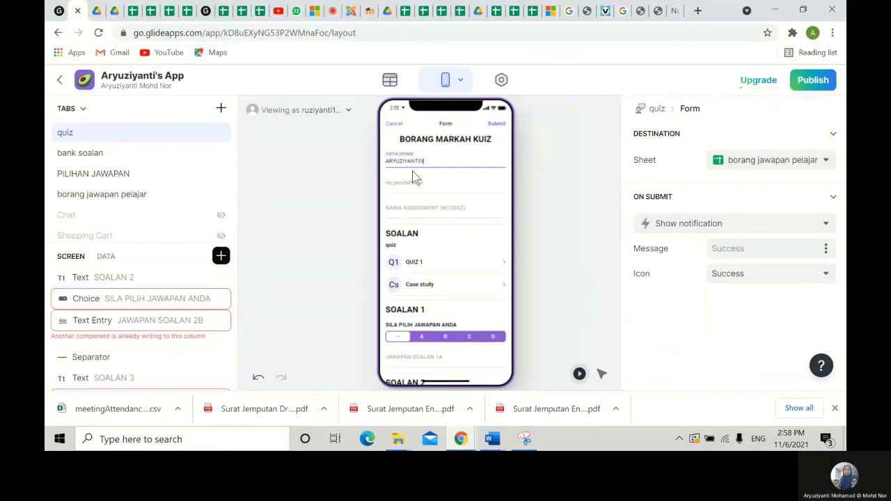
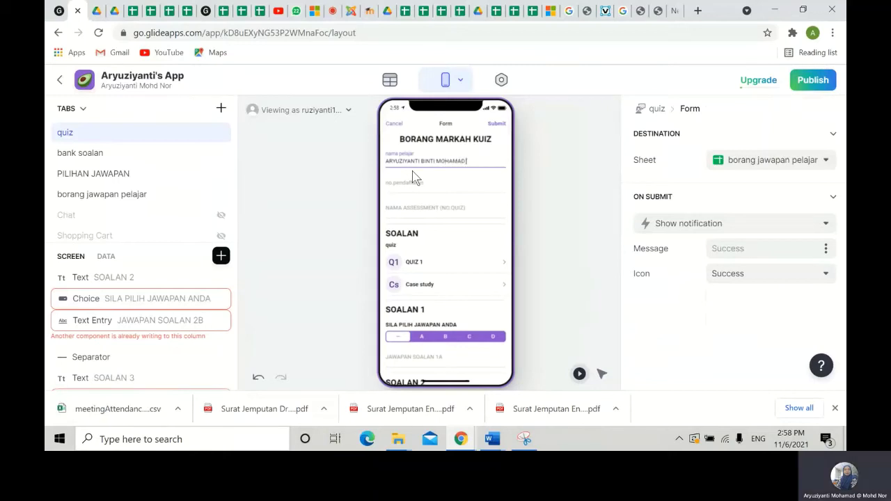
left_click(400, 188)
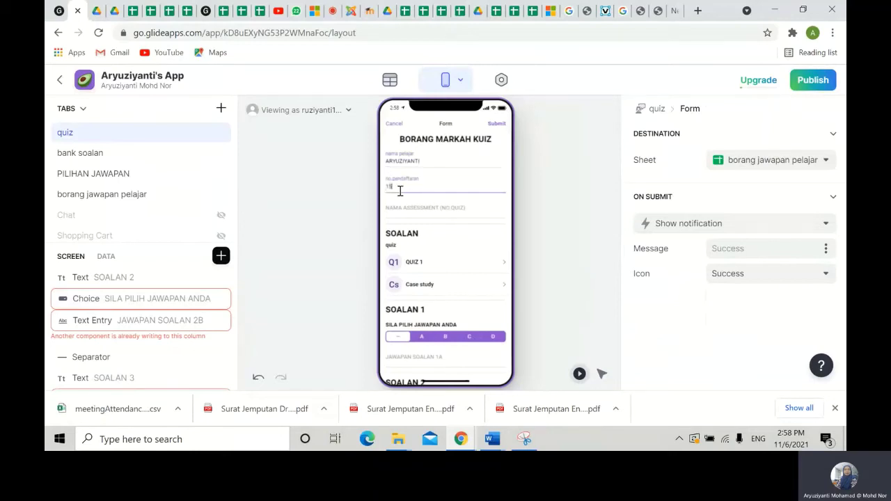
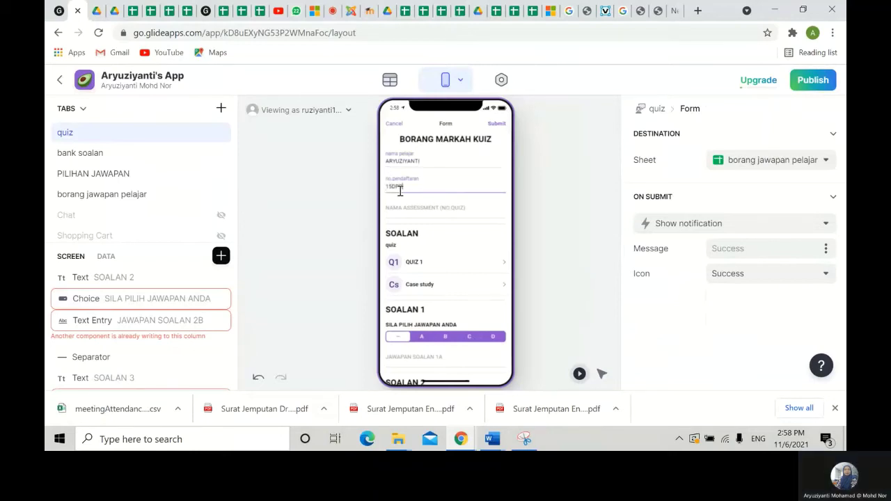
left_click(401, 211)
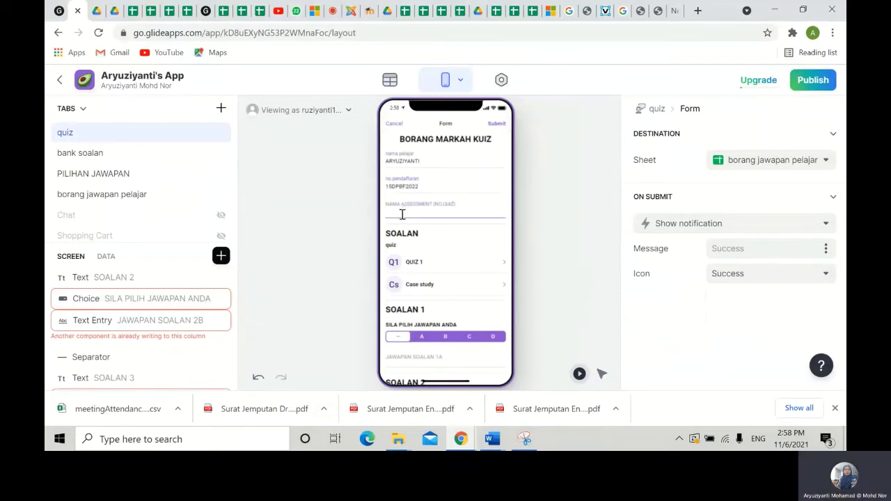
type("1")
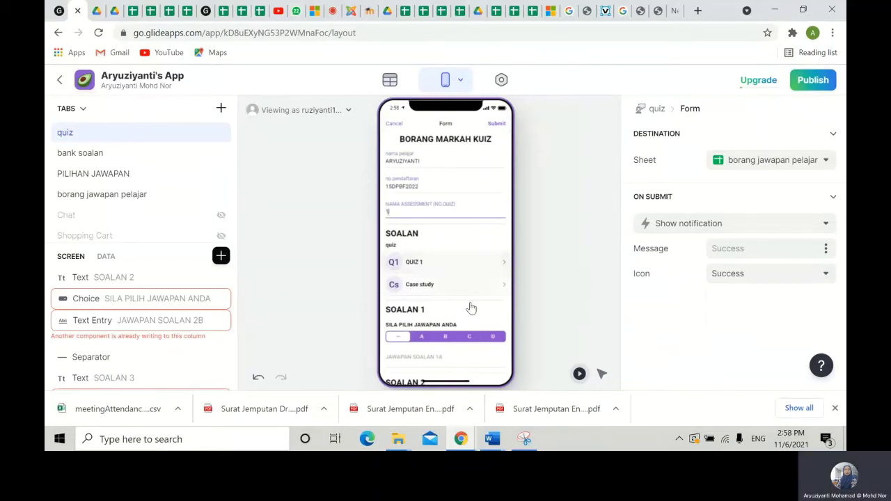
- Pick answers A, B and C for SOALAN 1–3 and submit the form
scroll(471, 303, "down", 1)
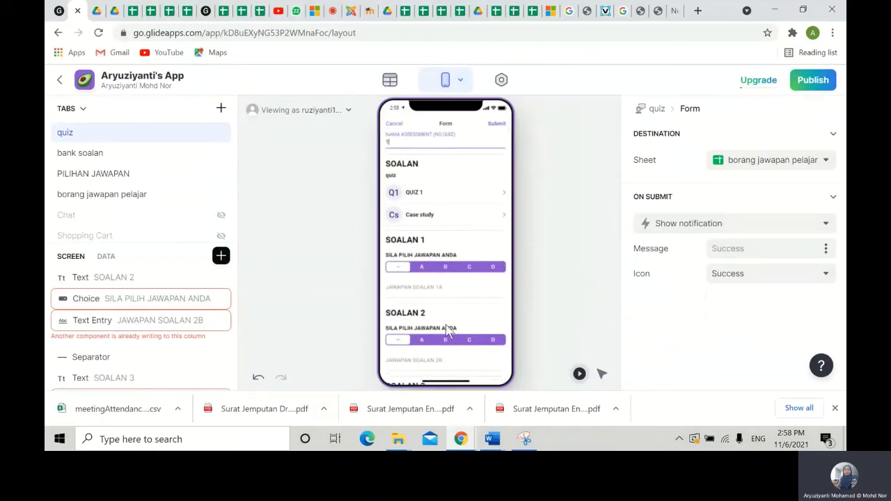
left_click(421, 267)
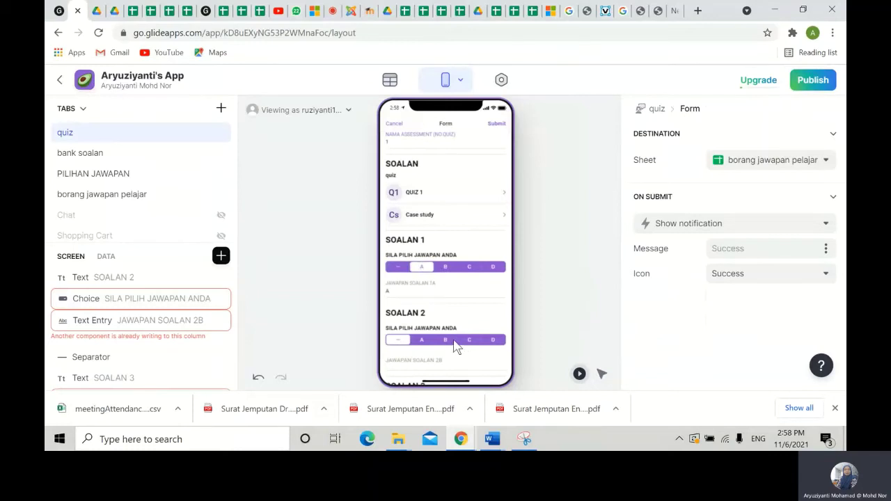
left_click(446, 340)
scroll(460, 350, "down", 1)
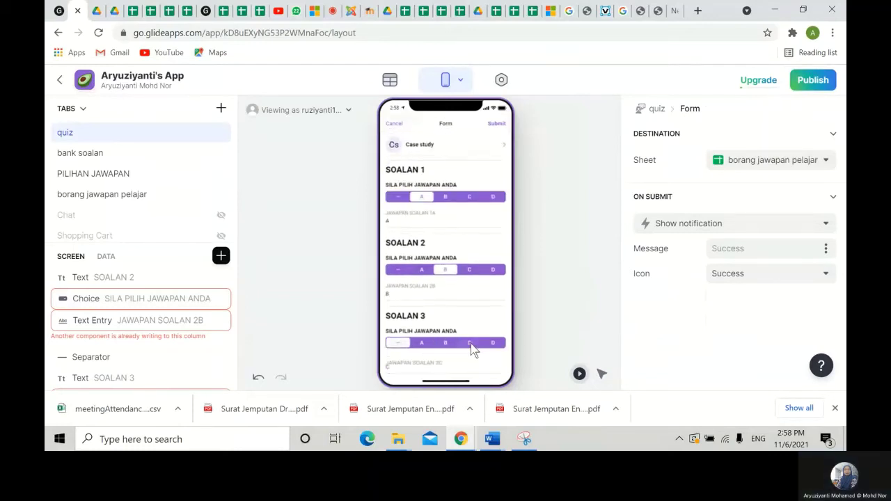
left_click(469, 342)
scroll(496, 272, "down", 1)
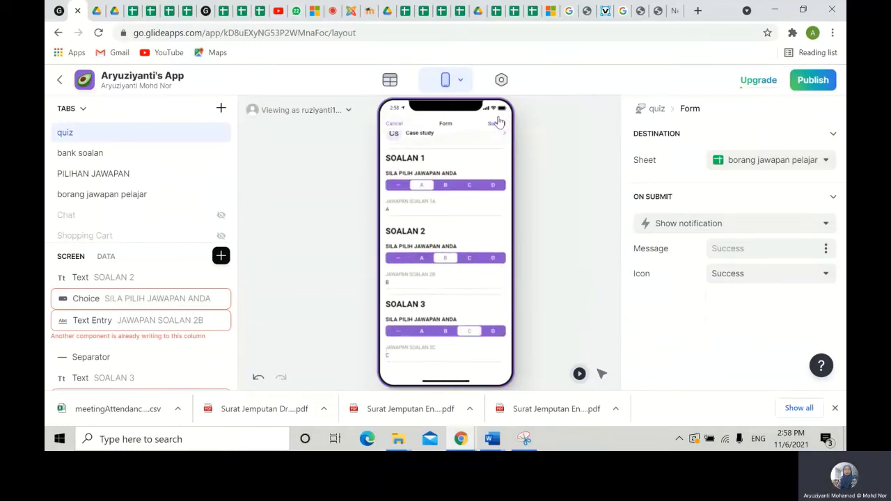
left_click(495, 124)
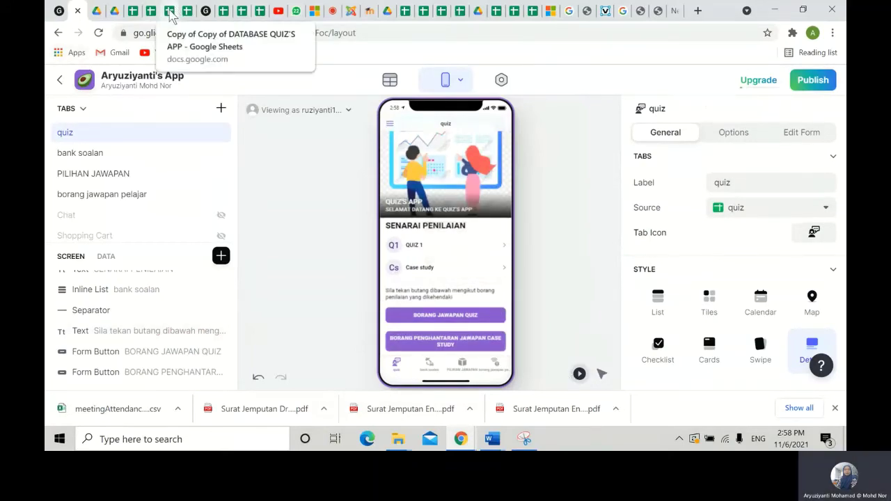
left_click(150, 10)
left_click(410, 378)
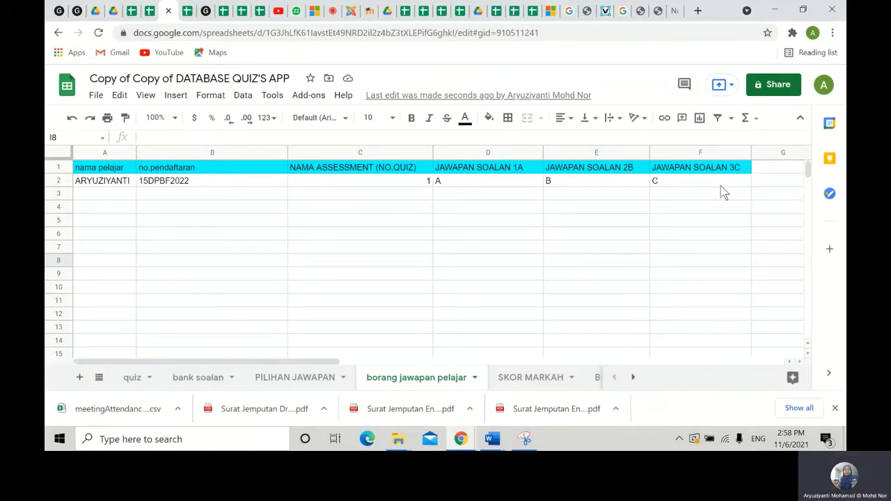
left_click(278, 380)
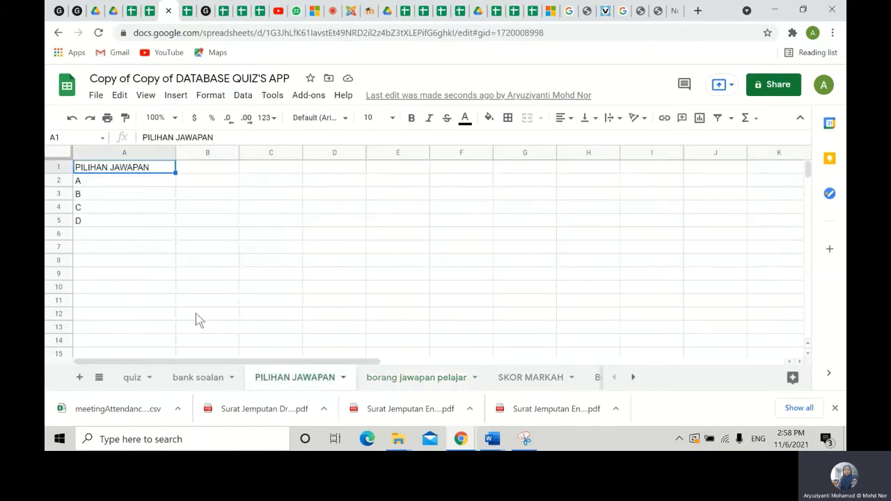
left_click(417, 377)
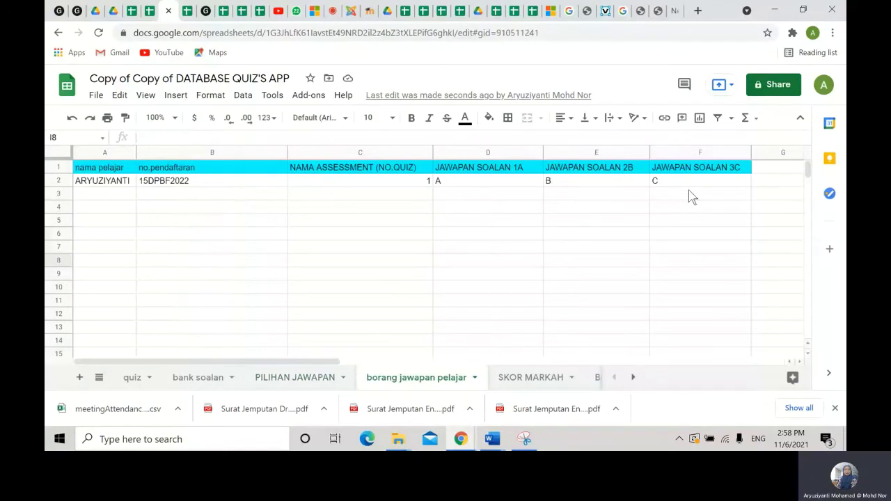
key("ctrl+1")
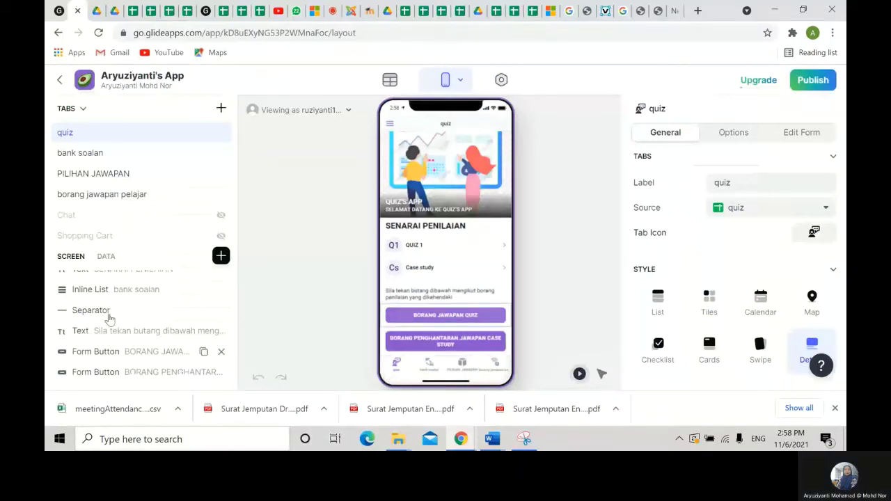
- Add an inline list to the quiz screen sourced from borang jawapan pelajar
left_click(221, 257)
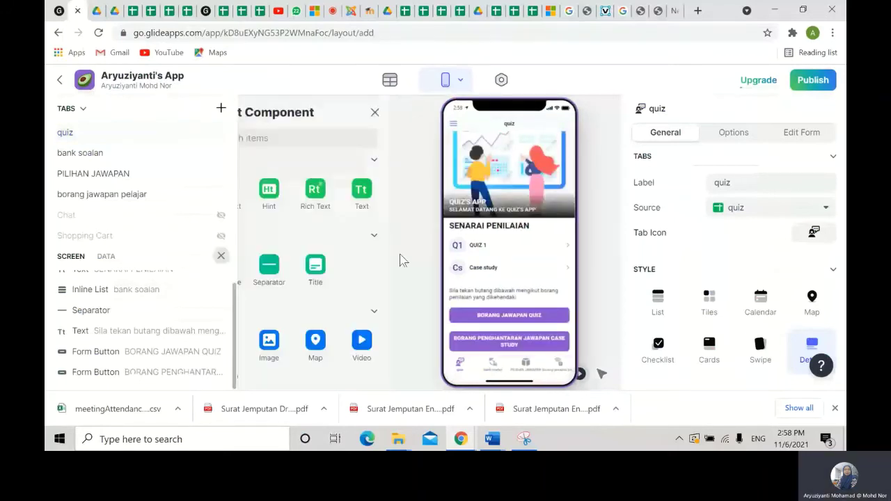
left_click(310, 272)
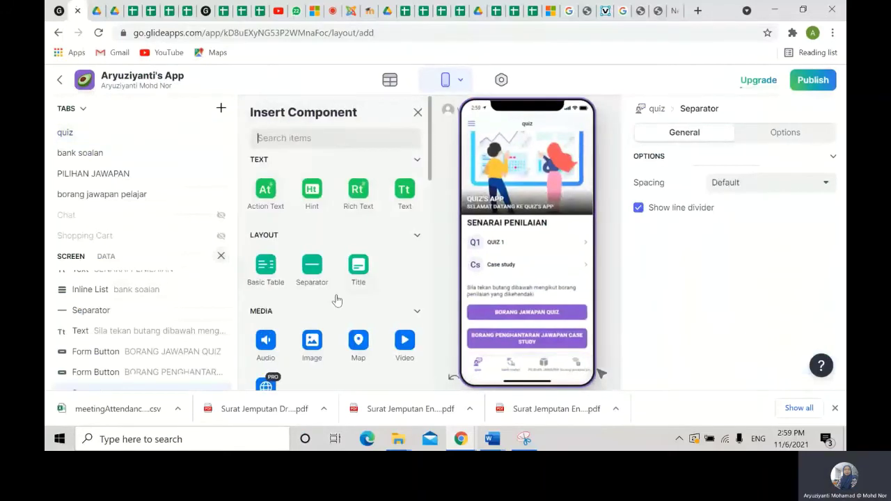
double_click(124, 372)
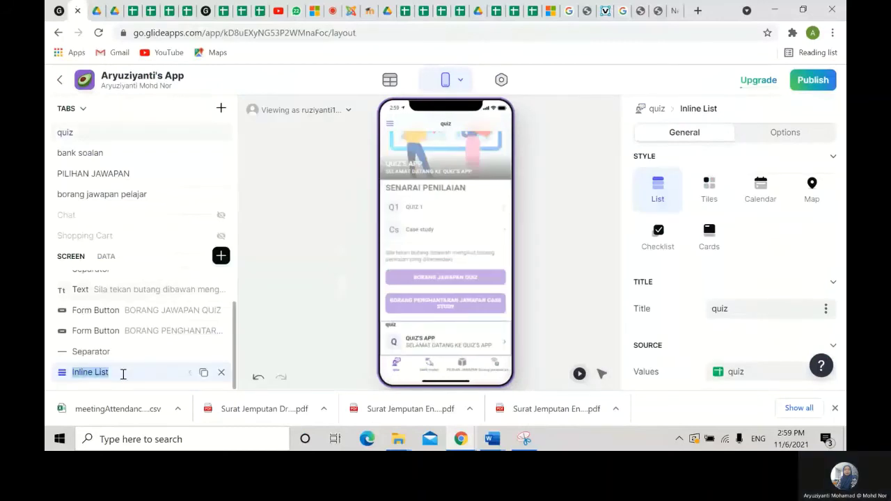
left_click(773, 371)
left_click(766, 307)
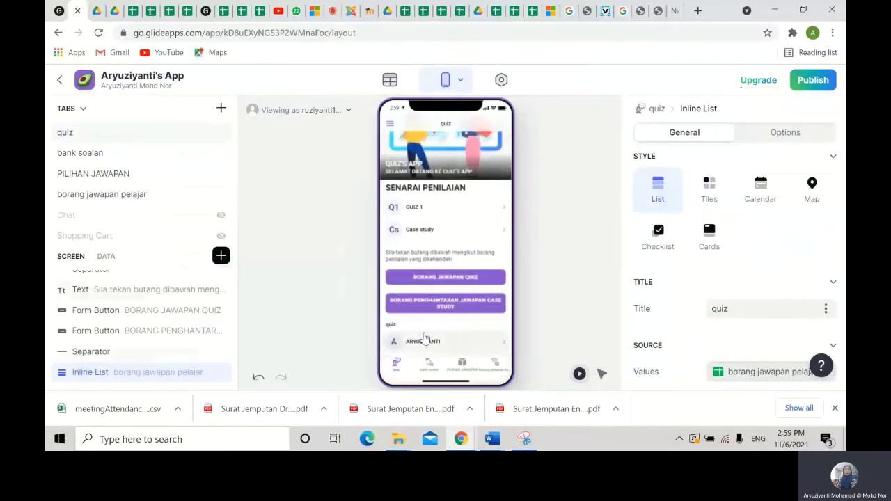
- Retitle the list 'SEMAK MARAKAH KUIZ'
double_click(714, 308)
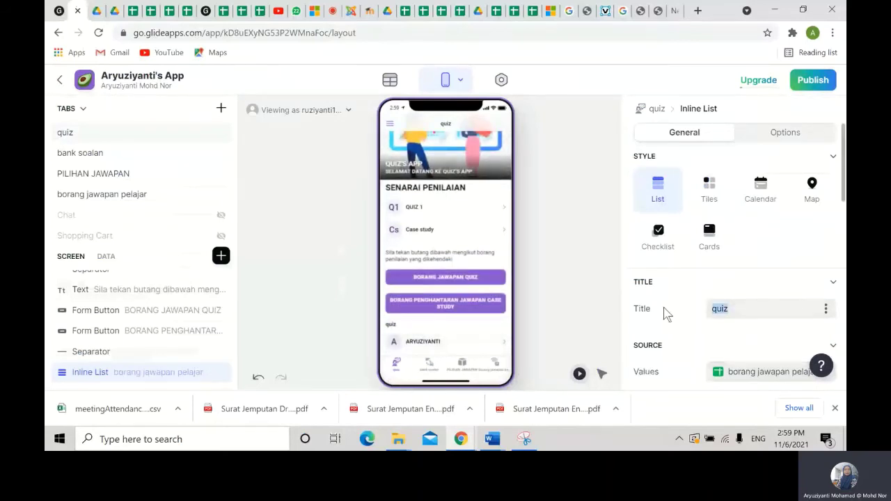
type("SEMAKAN MAR")
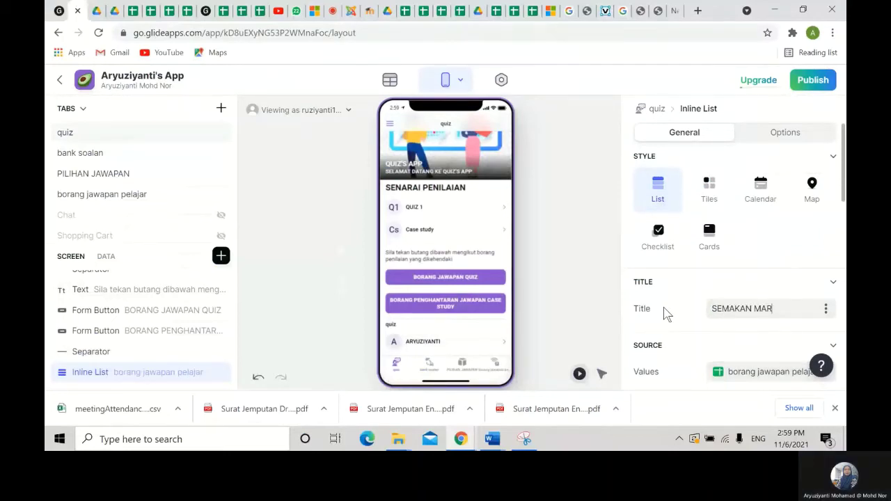
key("BackSpace")
key("BackSpace")
key("BackSpace")
key("BackSpace")
key("BackSpace")
key("BackSpace")
type("MAR")
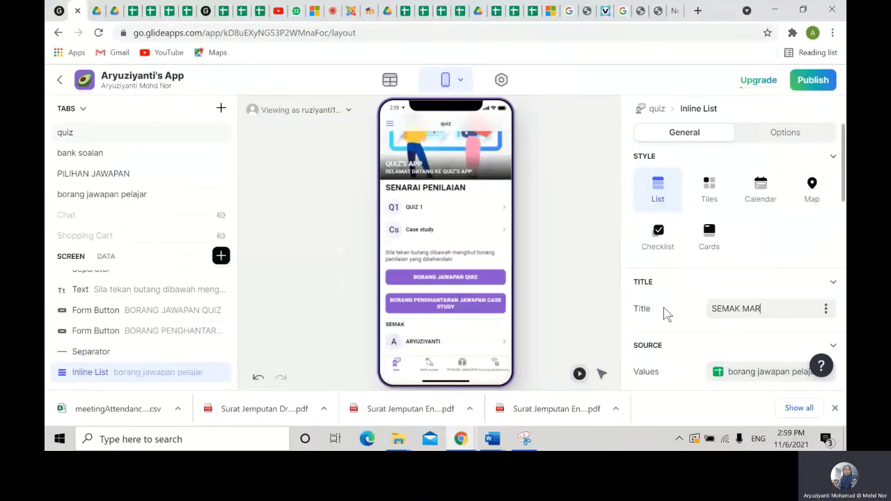
type("AKAH KUIZ")
- Open the submitted student entry's details screen and delete its Title component
left_click(545, 310)
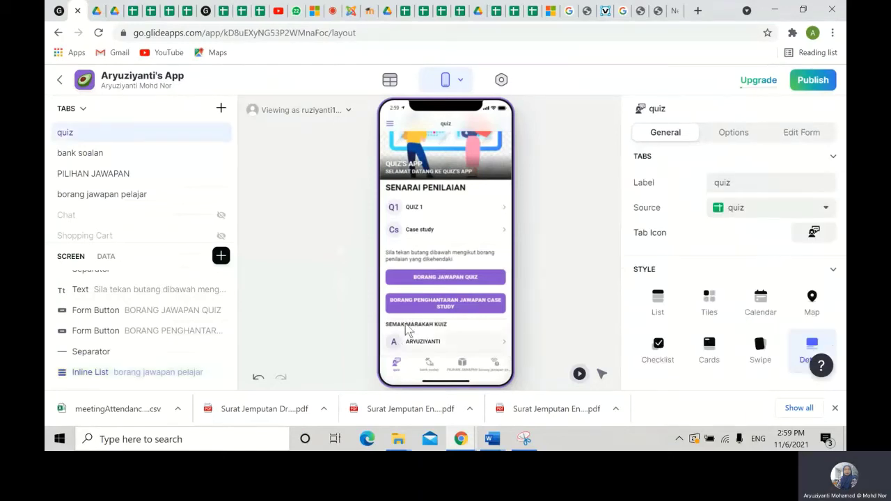
left_click(438, 346)
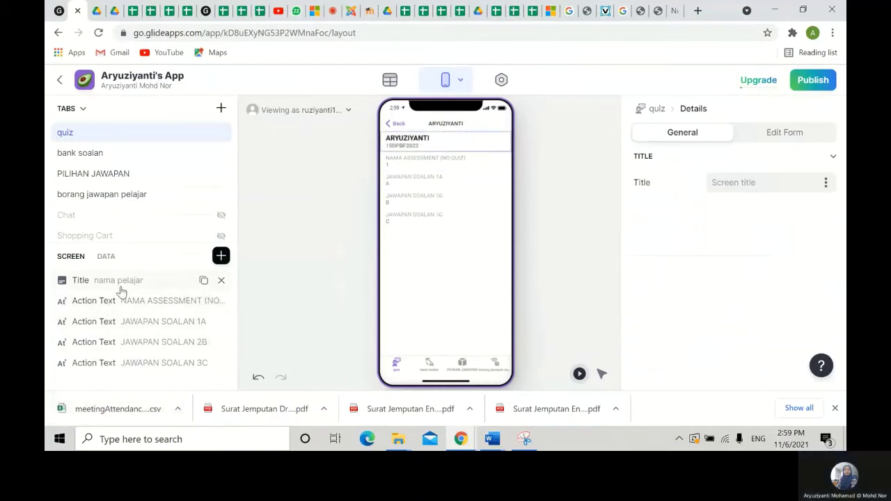
left_click(222, 282)
- Add nama pelajar and no.pendaftaran fields at the top, then insert a Text block
left_click(221, 256)
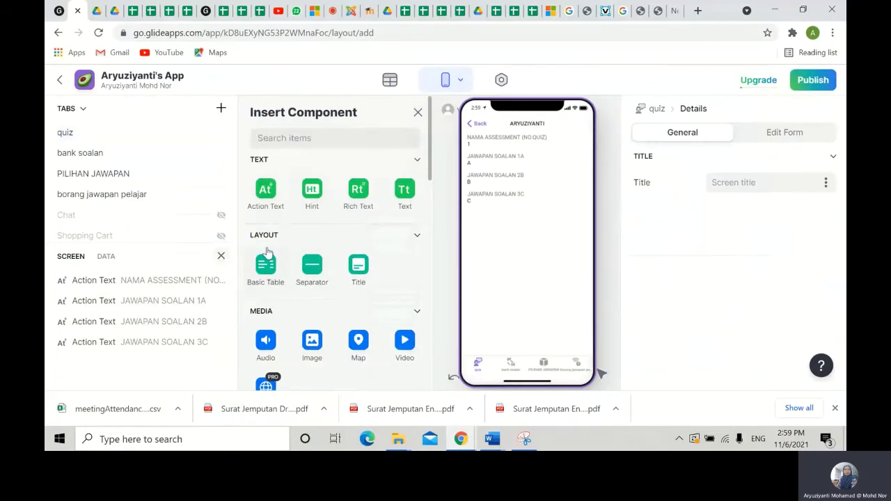
left_click(266, 194)
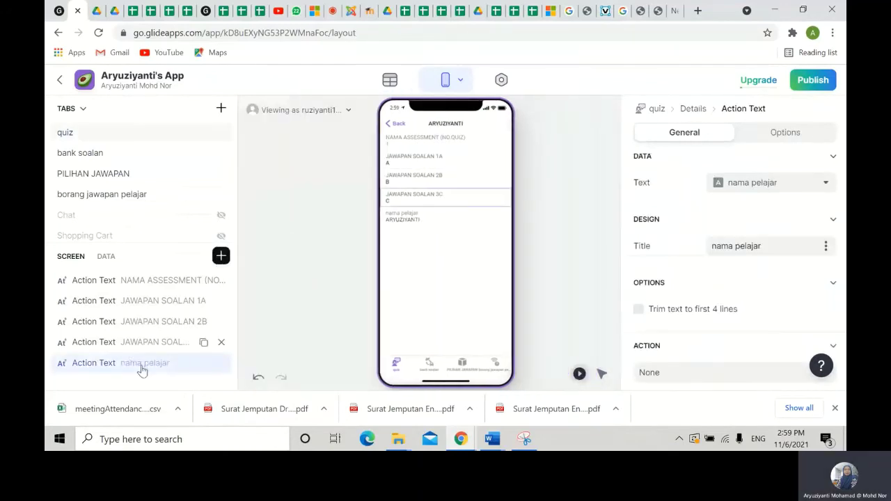
left_click_drag(141, 369, 209, 280)
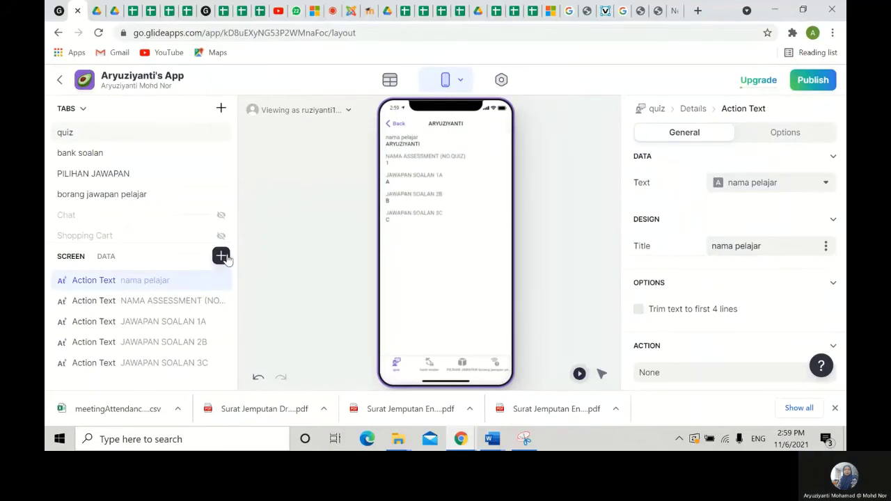
left_click(223, 256)
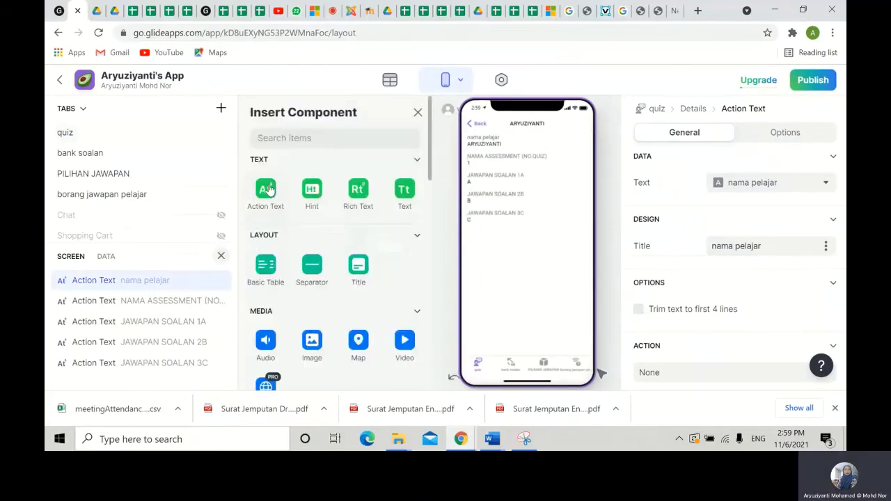
left_click(268, 189)
left_click_drag(132, 381, 149, 284)
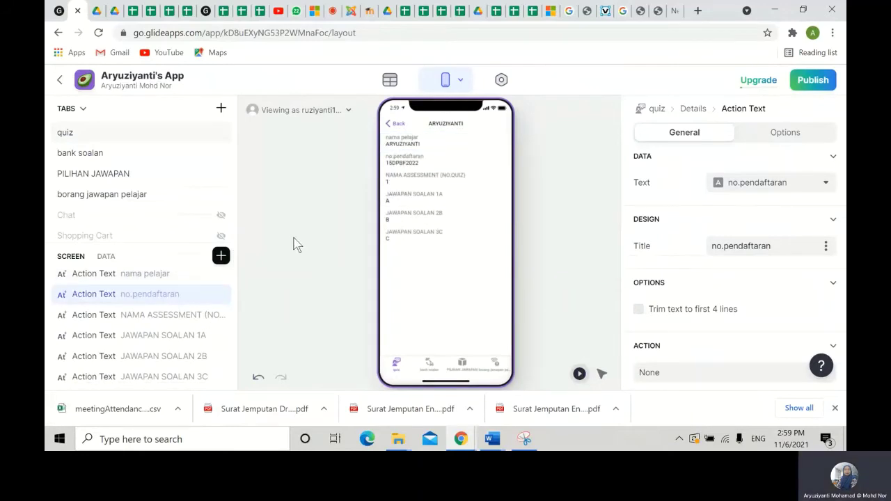
left_click(220, 256)
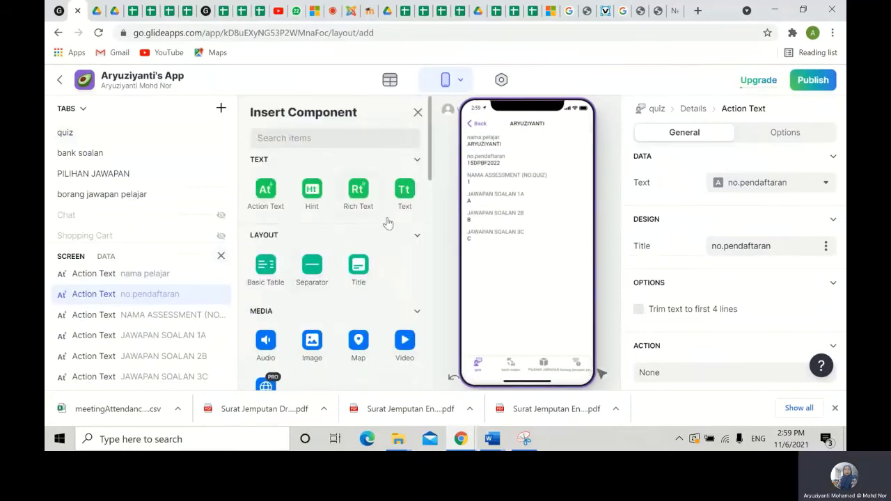
left_click_drag(402, 206, 153, 287)
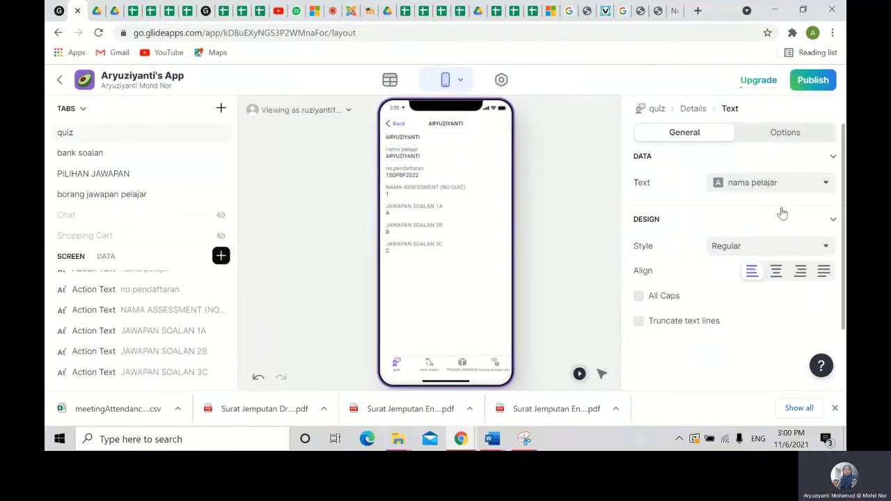
- Make the text a centred Headline 1 heading reading MARKAH KUIZ
scroll(140, 306, "up", 1)
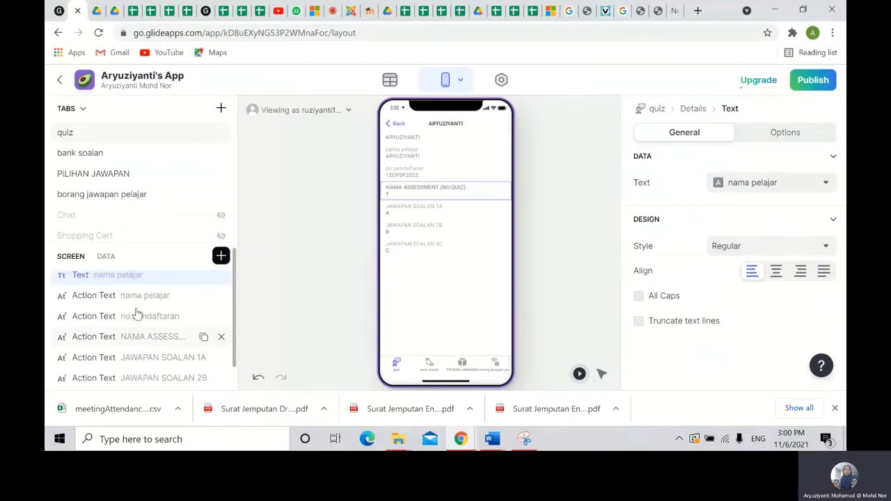
left_click(811, 185)
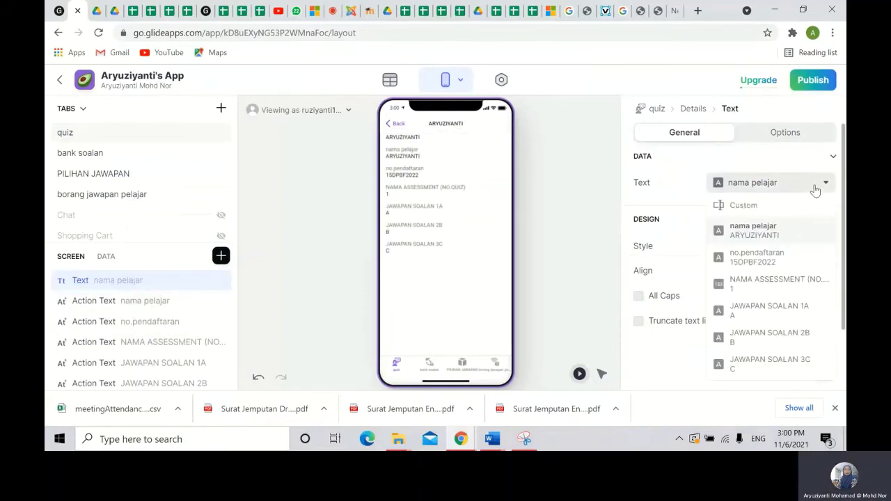
left_click(761, 208)
type("M")
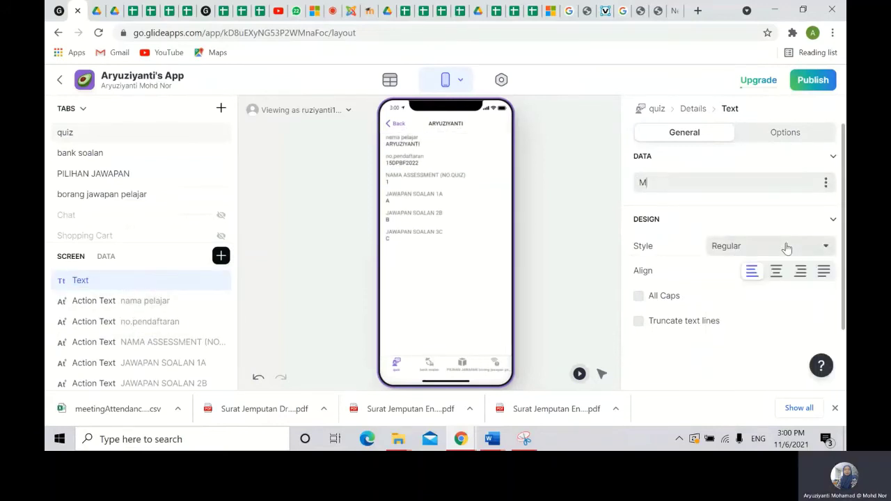
type("ARKAH KUIZ")
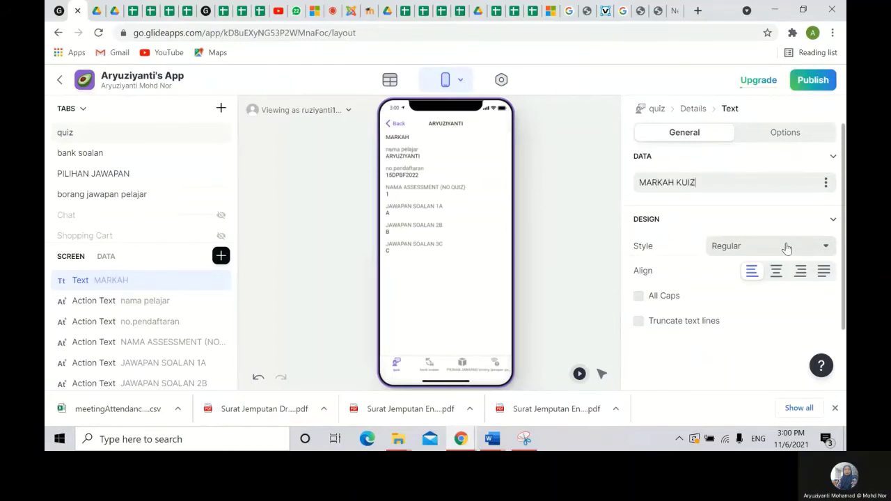
left_click(777, 271)
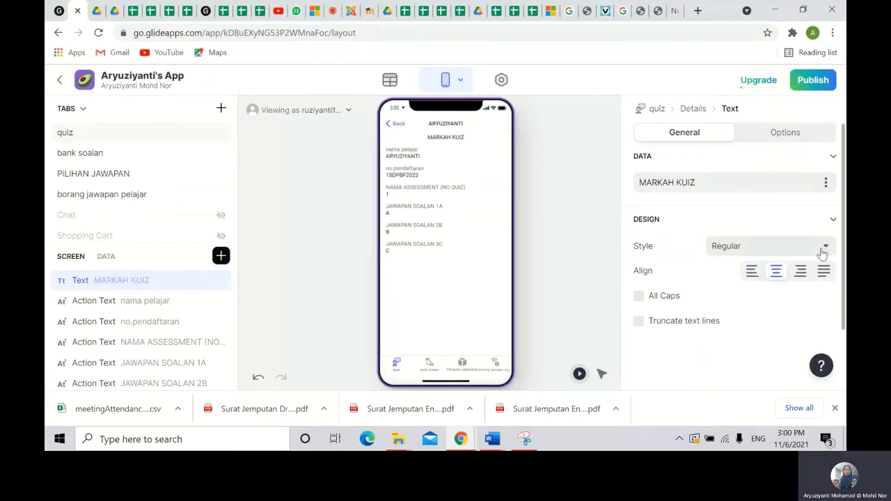
left_click(823, 248)
left_click(759, 162)
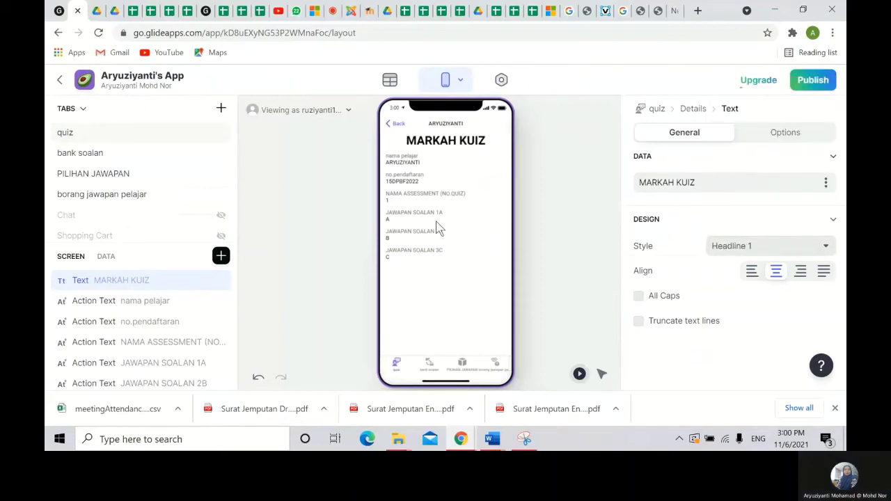
- Insert a Separator and position it below the NAMA ASSESSMENT field
left_click(221, 256)
left_click(314, 268)
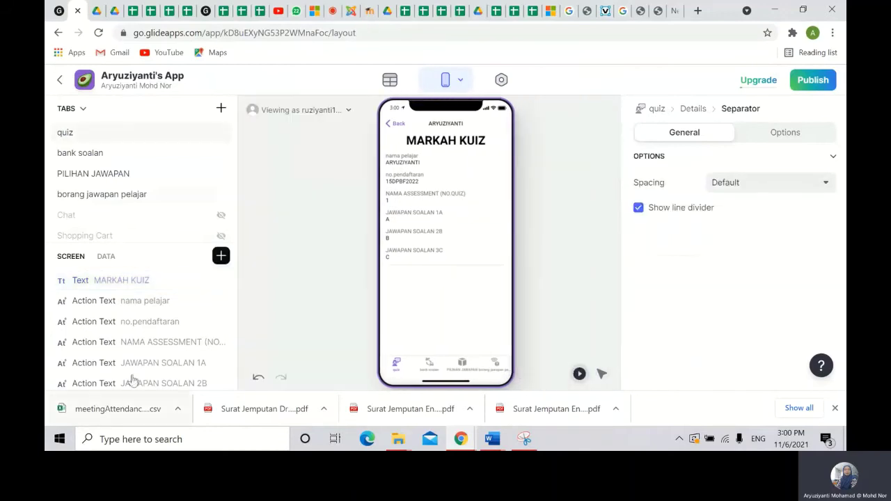
left_click_drag(139, 370, 128, 274)
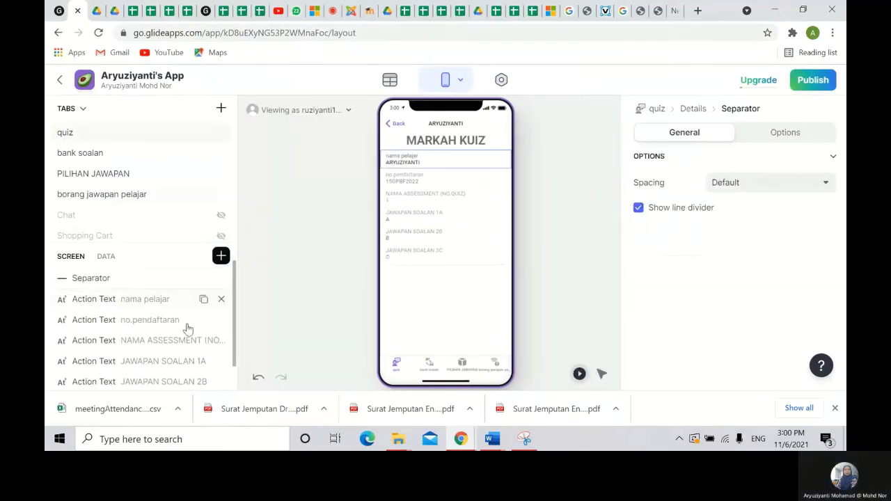
scroll(201, 310, "up", 2)
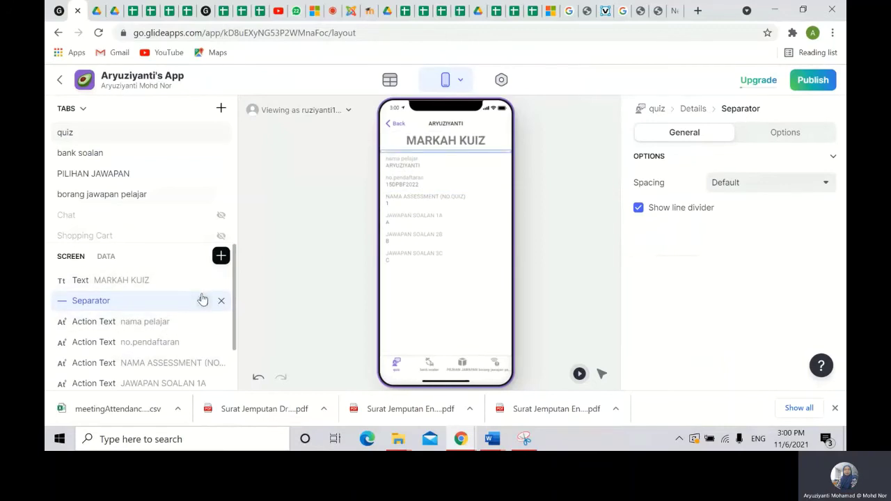
left_click_drag(202, 299, 153, 314)
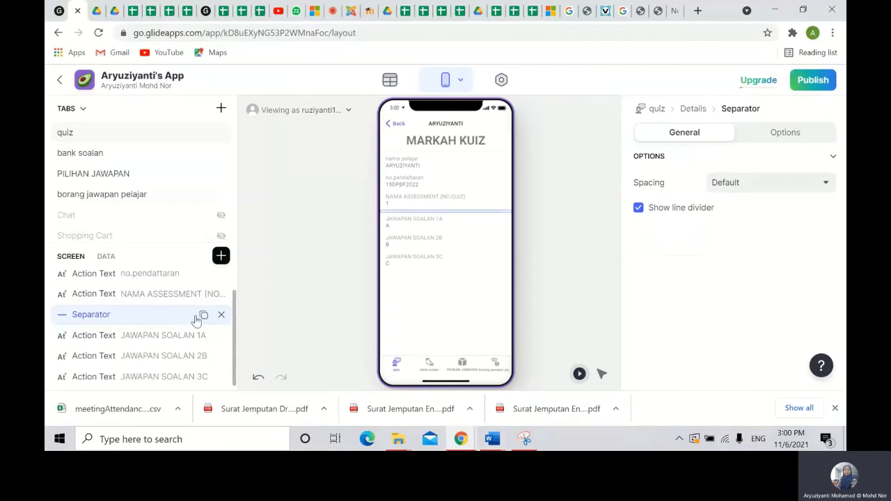
- Duplicate the separator between answers 1A and 2B and between 2B and 3C
double_click(197, 318)
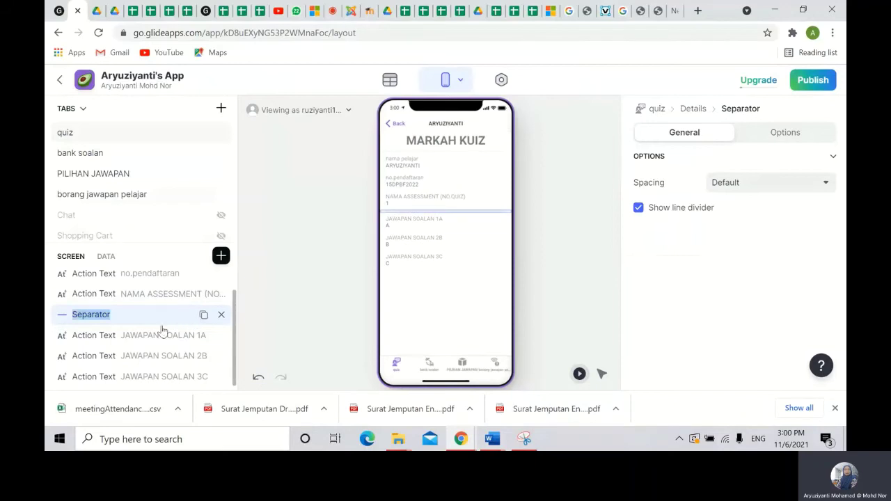
left_click(203, 314)
left_click_drag(133, 334, 188, 337)
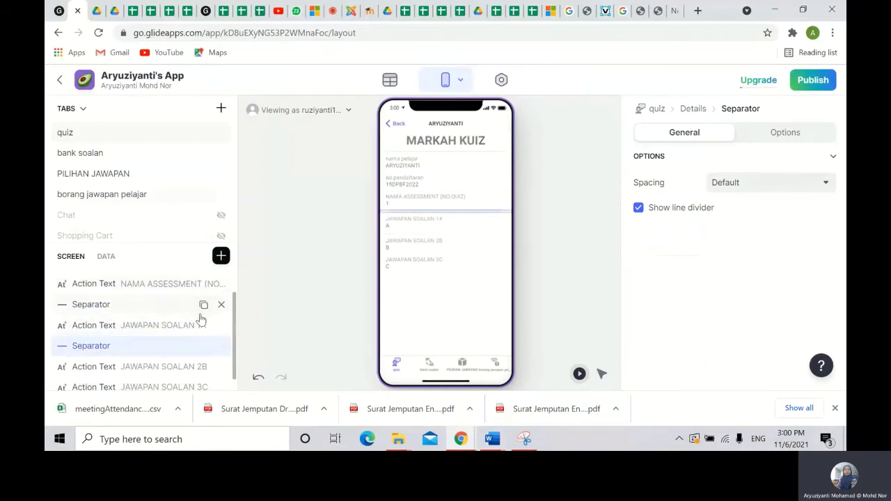
left_click(203, 346)
left_click_drag(133, 373, 139, 351)
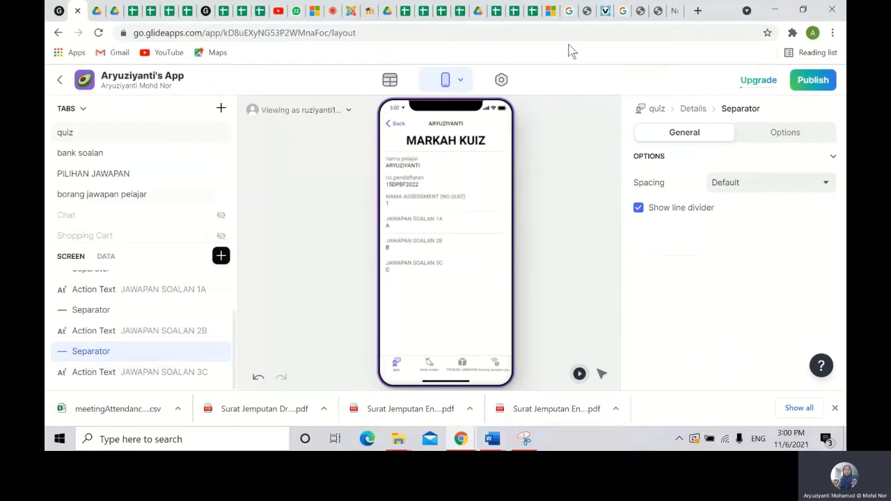
- Add a column named MARKAH SOALAN 1 to the borang jawapan pelajar table
left_click(390, 80)
double_click(106, 202)
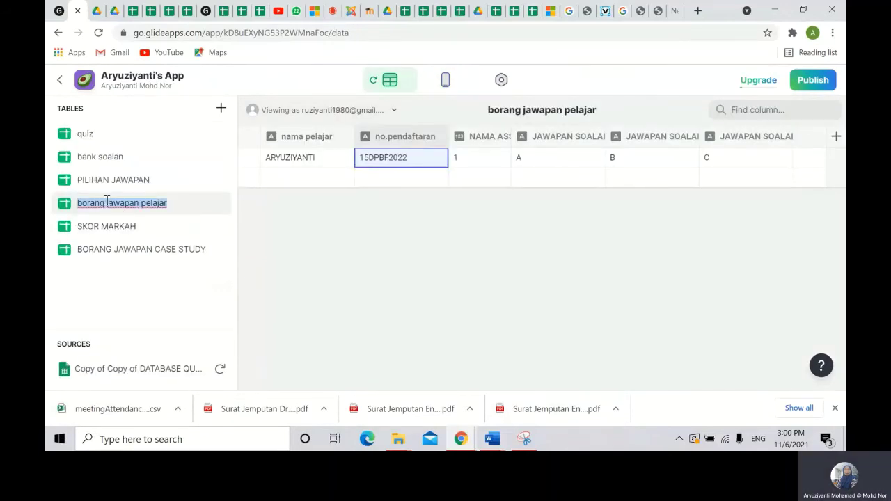
left_click(836, 137)
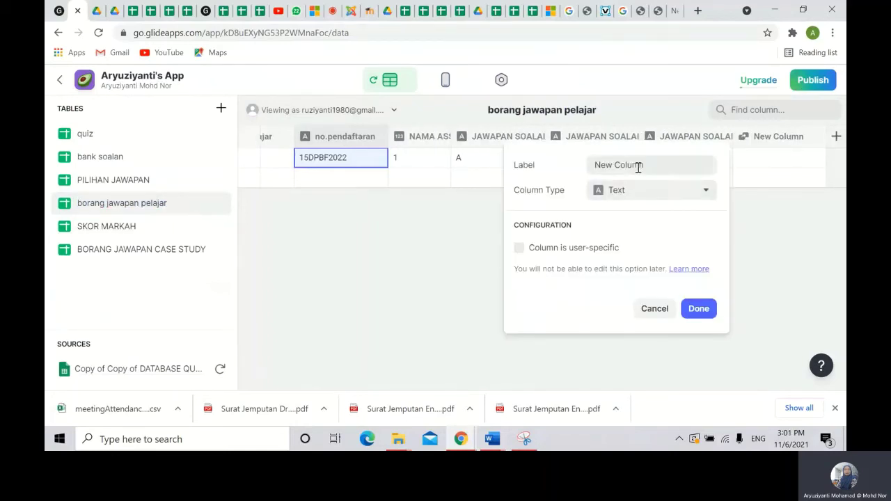
left_click_drag(661, 163, 554, 168)
type("M")
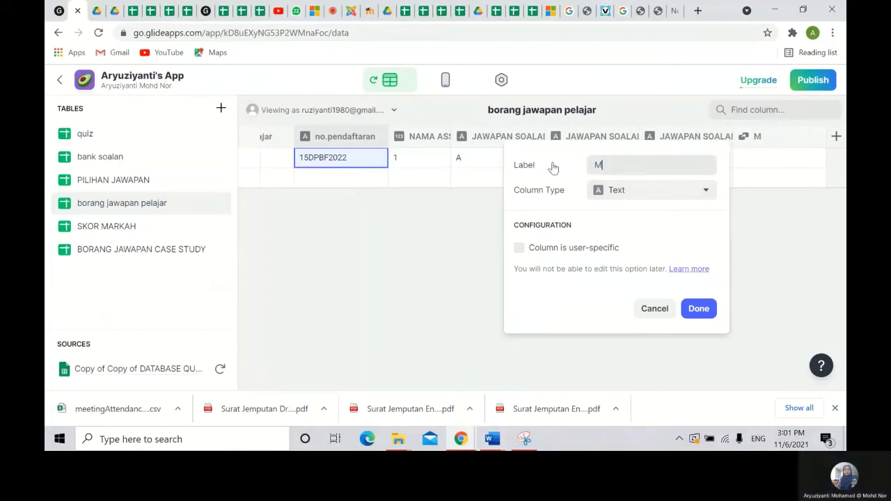
type("ARKAH SOALAN 1")
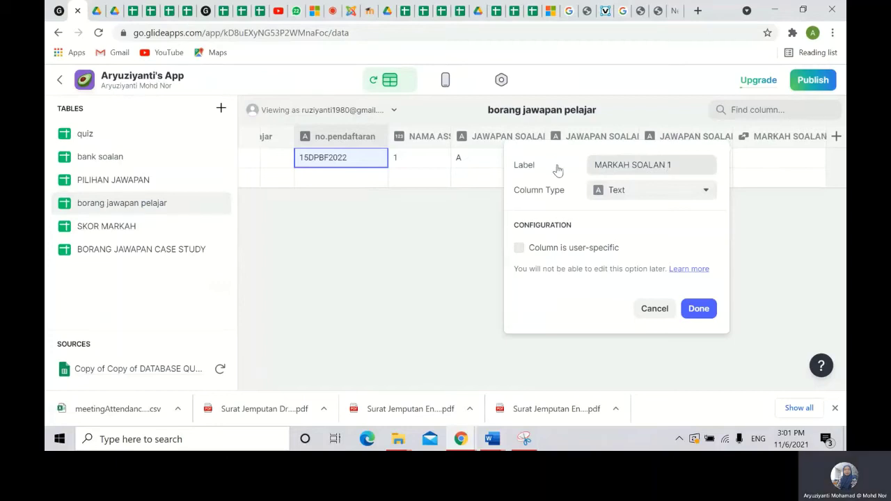
- Make it an If → Then → Else column testing JAWAPAN SOALAN 1A, then switch to Google Sheets
left_click(648, 192)
left_click(625, 277)
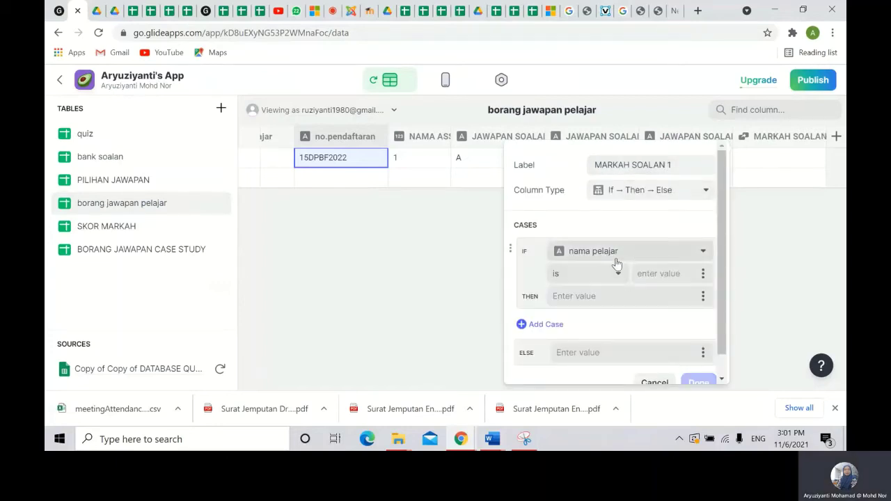
left_click(677, 255)
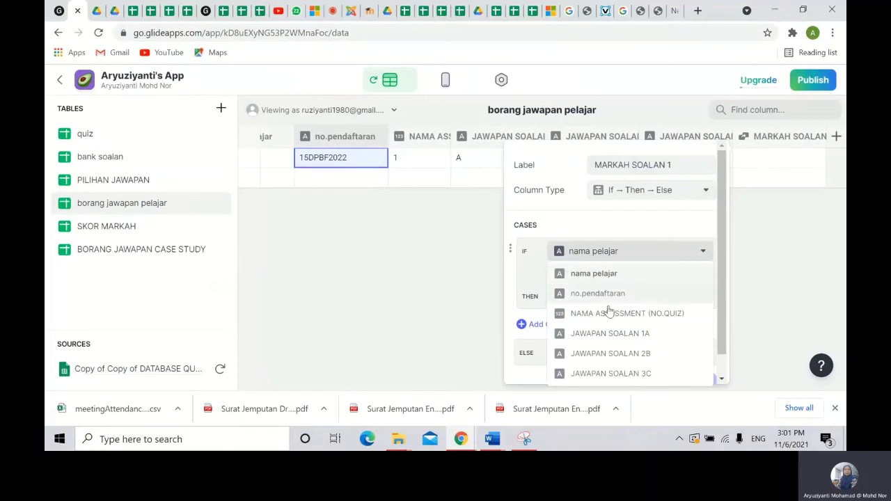
left_click(610, 335)
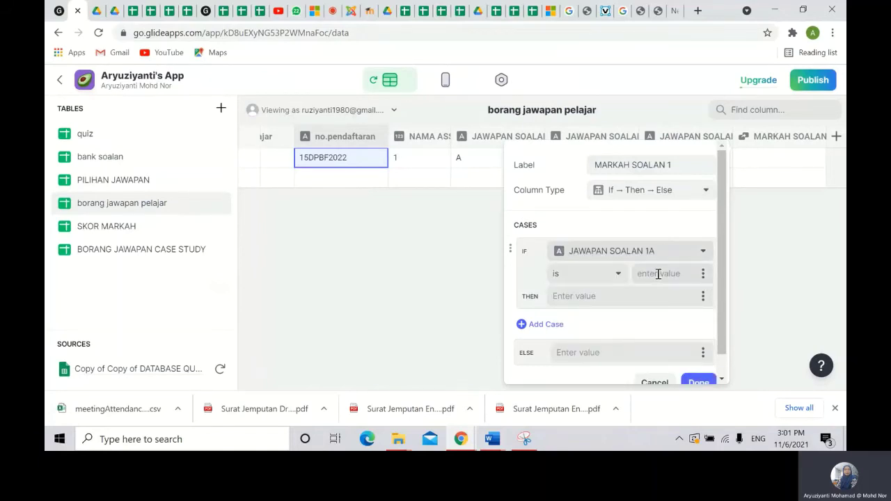
left_click(151, 12)
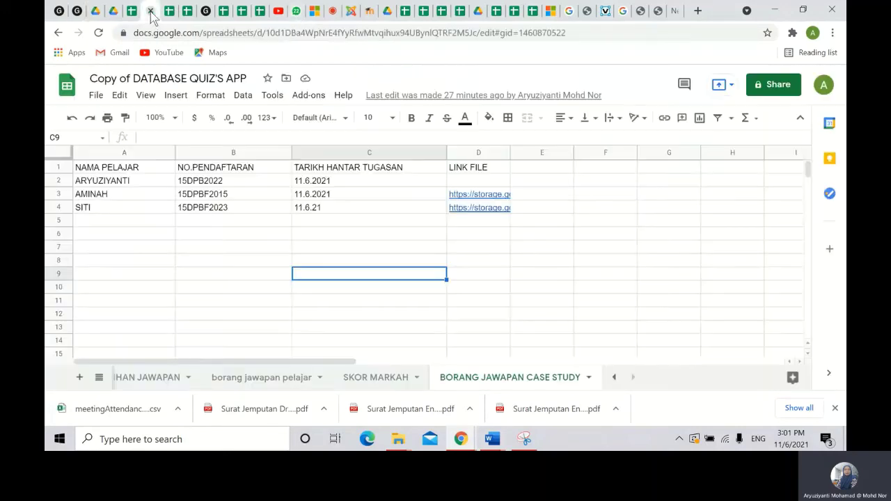
- Check the answers on the borang jawapan pelajar sheet and return to Glide
left_click(269, 377)
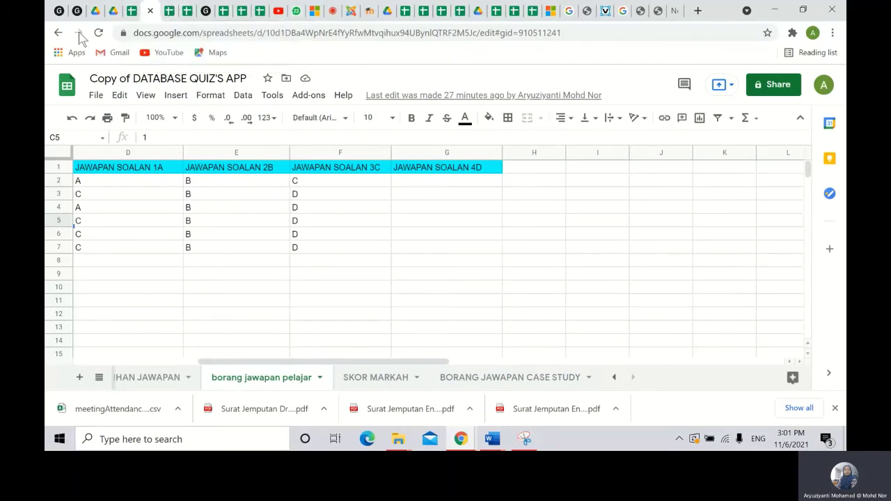
left_click(78, 11)
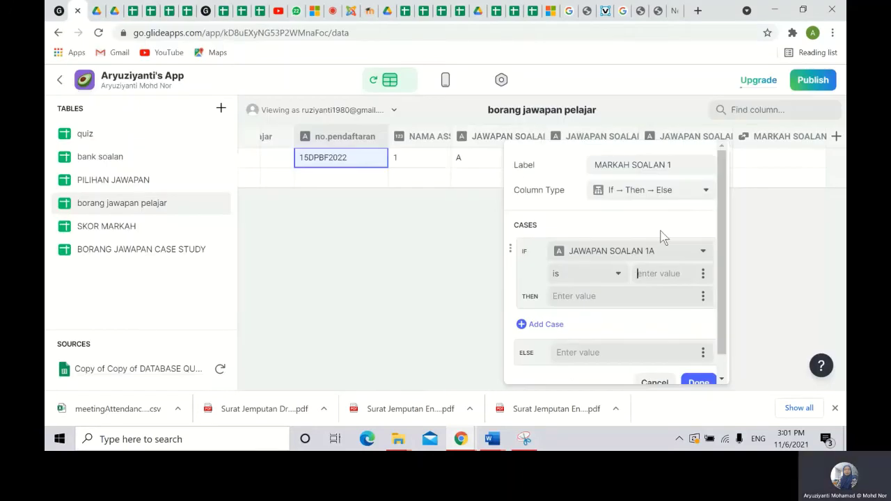
- Score 1 when JAWAPAN SOALAN 1A is C and add a case for answer B scoring 0
left_click(691, 272)
type("C")
type("1")
left_click(544, 325)
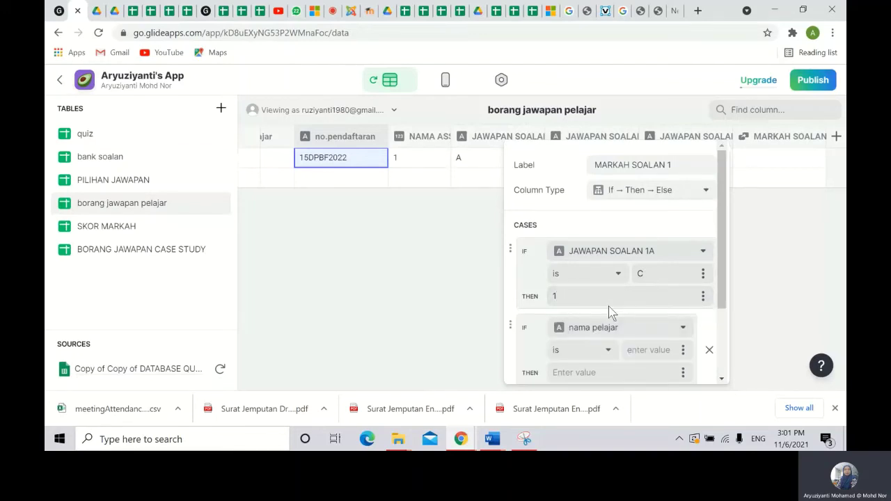
scroll(626, 292, "down", 1)
left_click(659, 267)
left_click(663, 209)
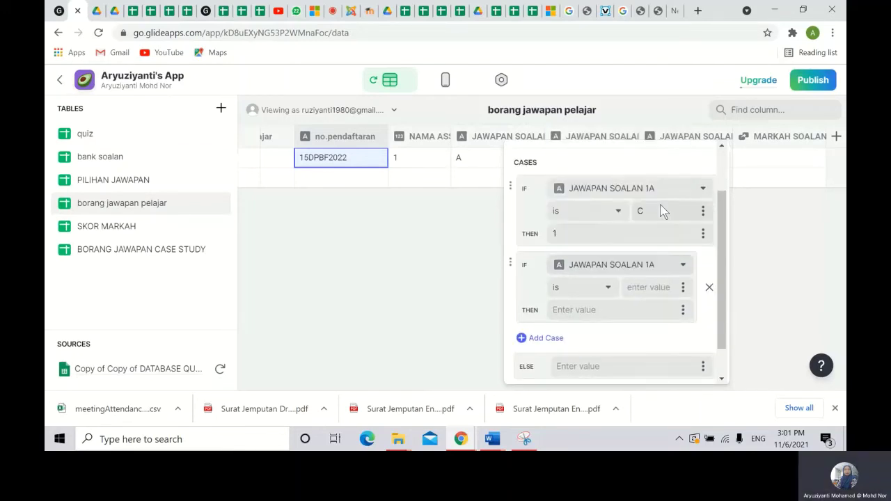
left_click(639, 284)
type("BF2")
type("0")
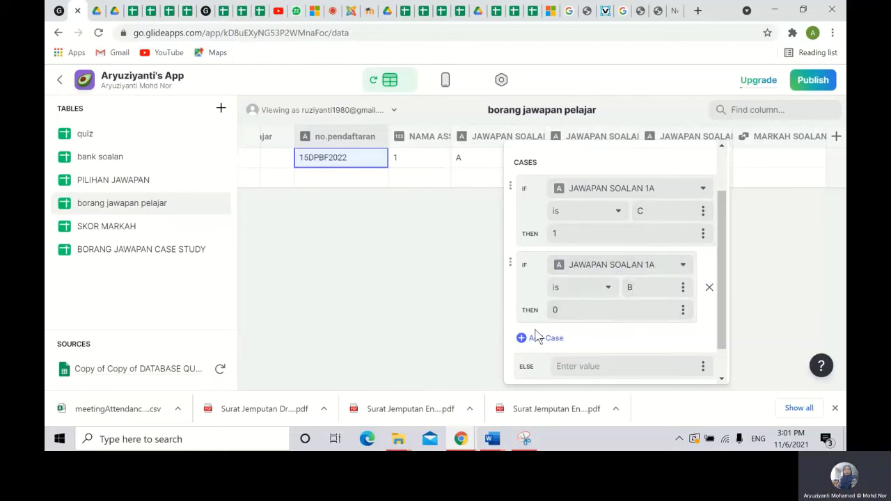
- Add cases returning 0 when JAWAPAN SOALAN 1A is A or D
left_click(539, 337)
left_click(633, 342)
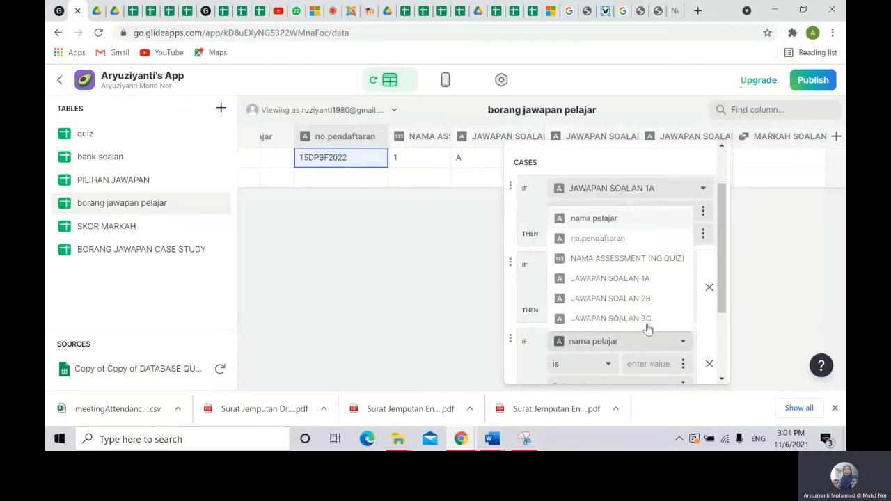
left_click(645, 280)
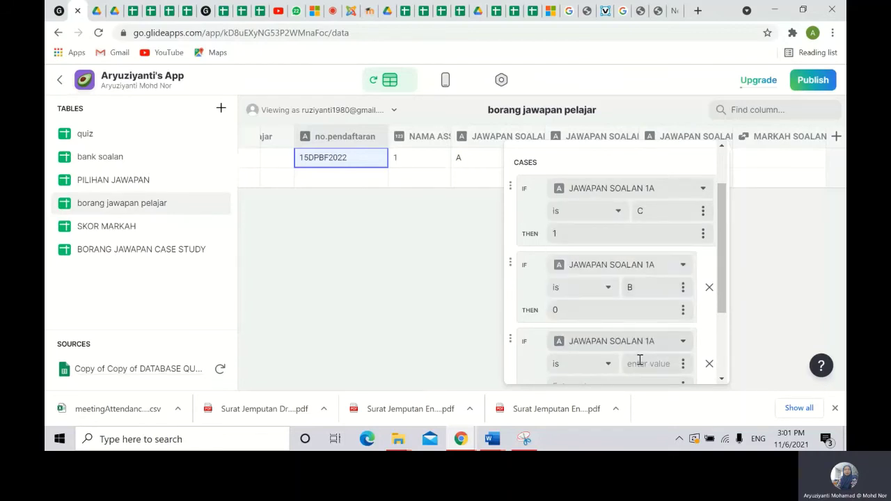
type("A")
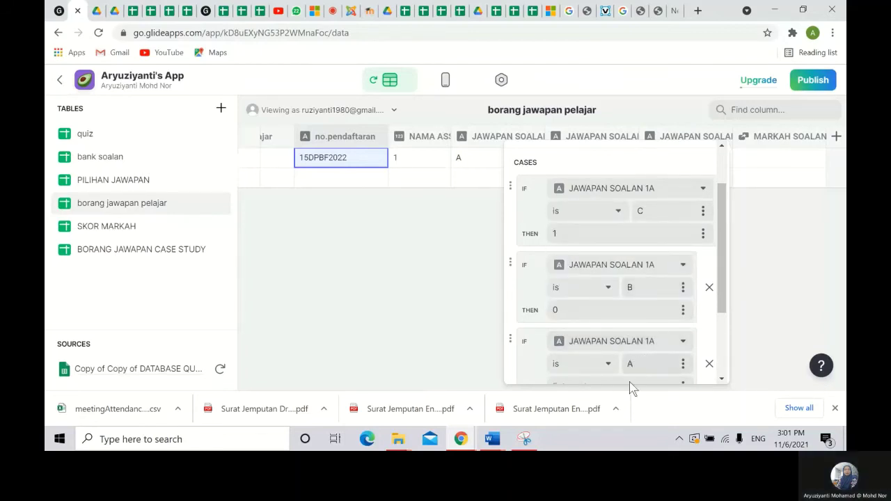
scroll(626, 334, "down", 2)
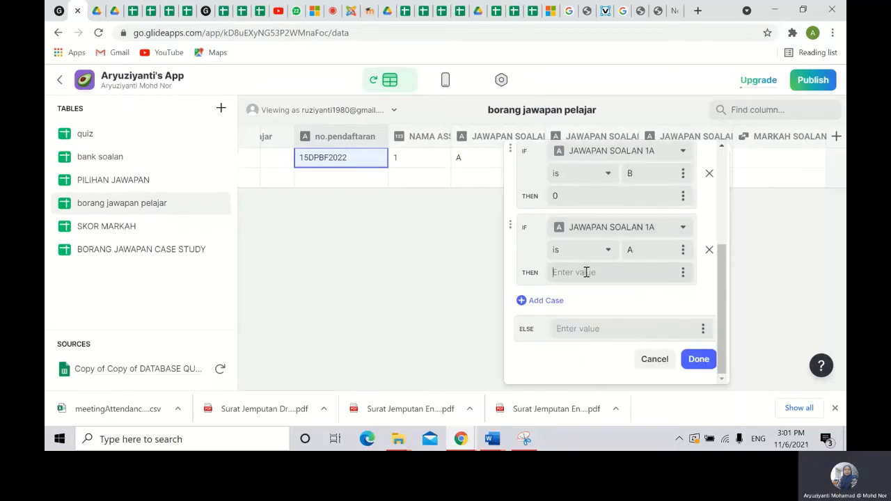
type("0")
left_click(536, 301)
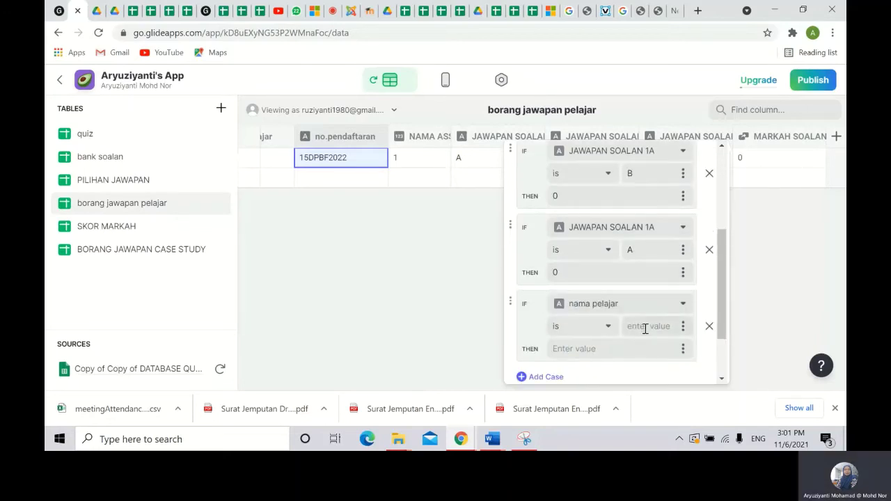
left_click(666, 308)
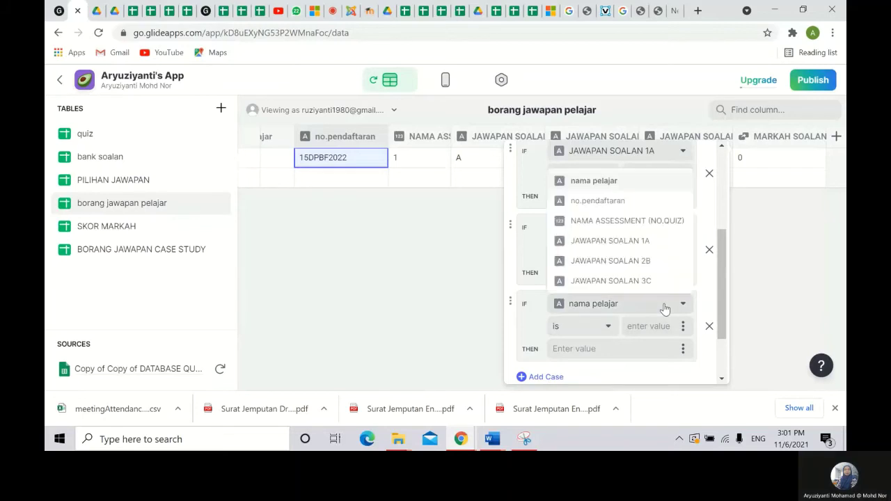
left_click(647, 243)
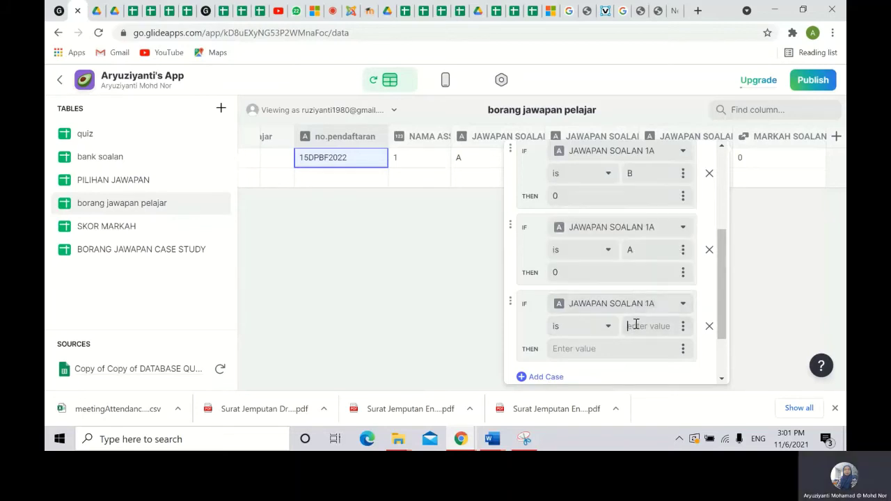
type("D")
left_click(589, 349)
type("0")
- Set the Else result to 0, save MARKAH SOALAN 1, and add another column
scroll(589, 341, "down", 1)
left_click(589, 331)
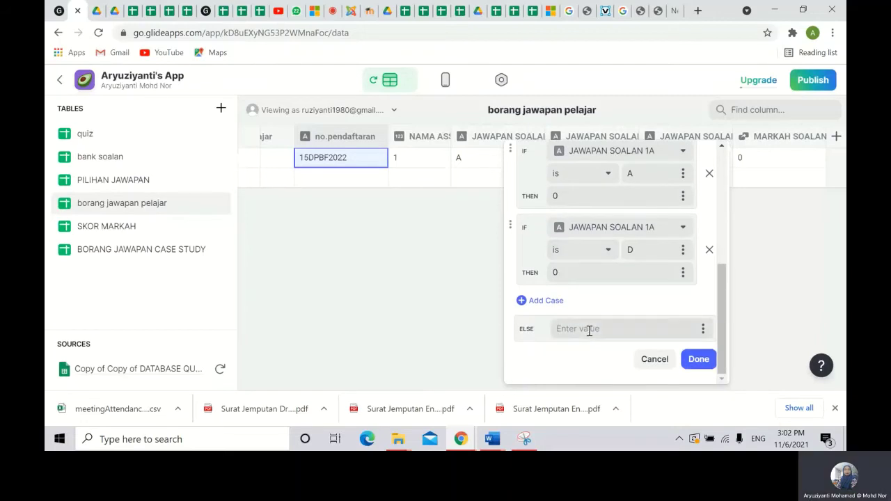
type("0")
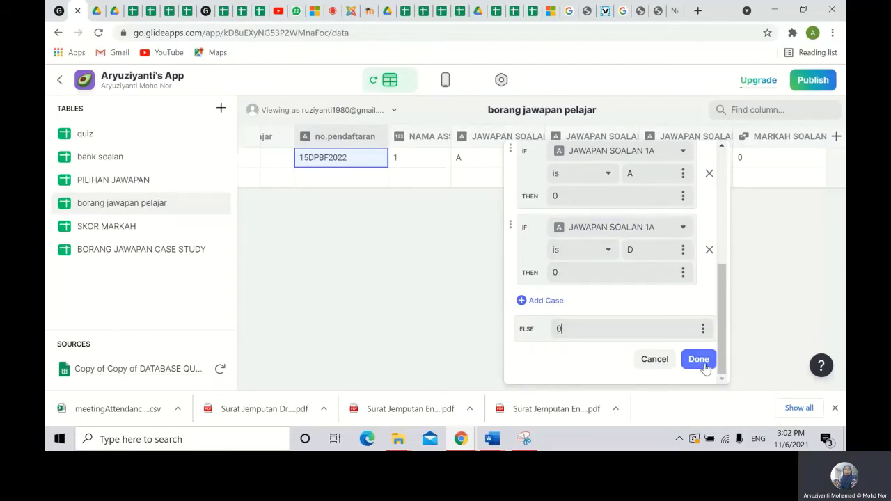
left_click(699, 360)
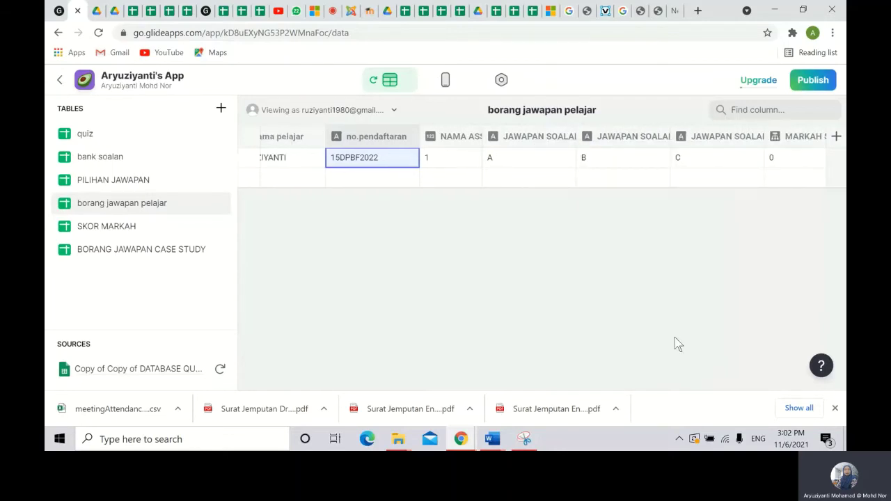
mouse_move(776, 176)
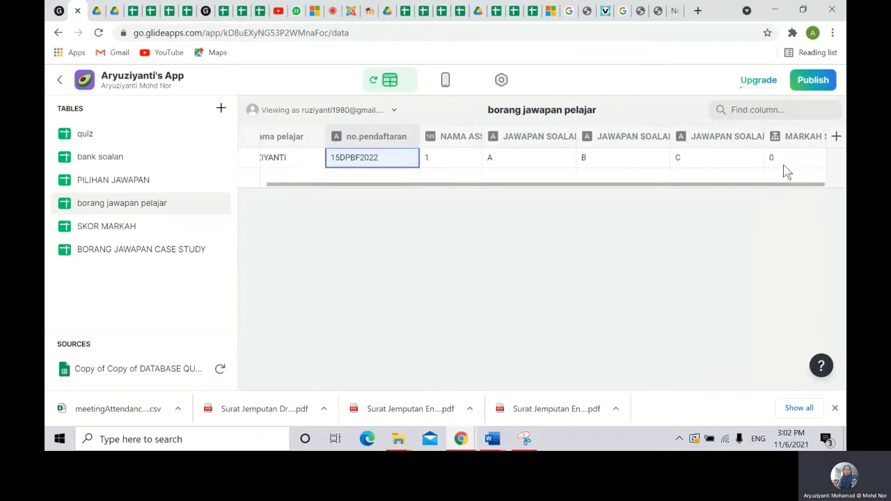
left_click(837, 137)
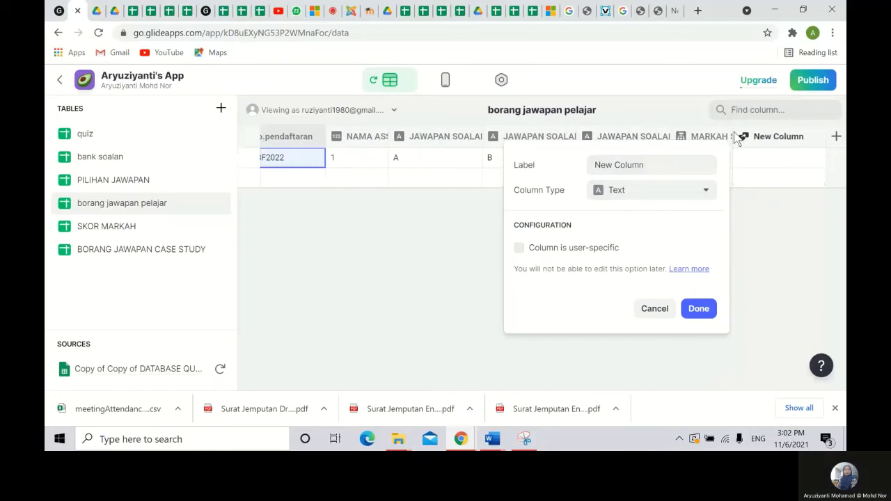
- Name the column MARKAH SOALAN 2 as an If → Then → Else scoring 1 when JAWAPAN SOALAN 2B is B
left_click_drag(656, 165, 558, 170)
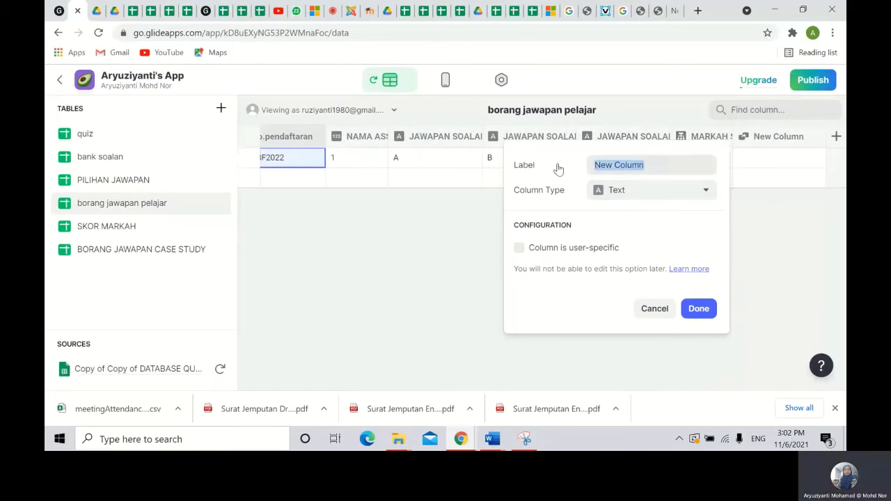
type("MARKAH SOALAN 2")
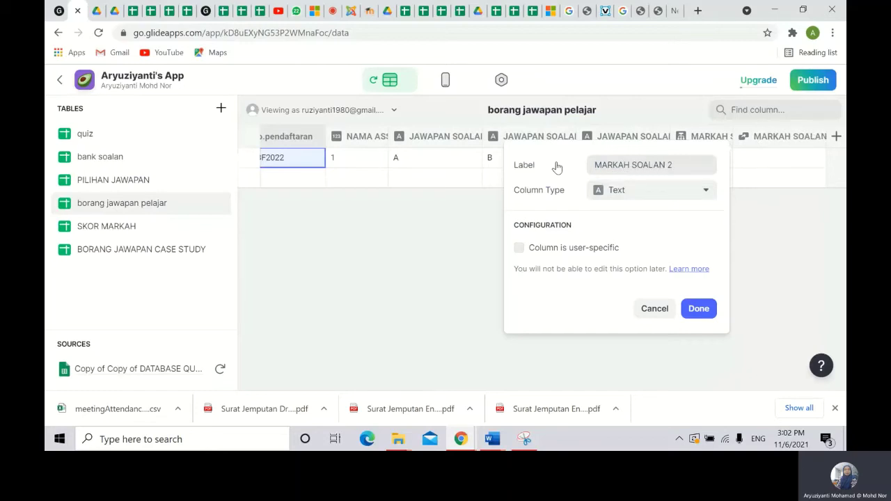
left_click(640, 190)
left_click(637, 273)
left_click(645, 253)
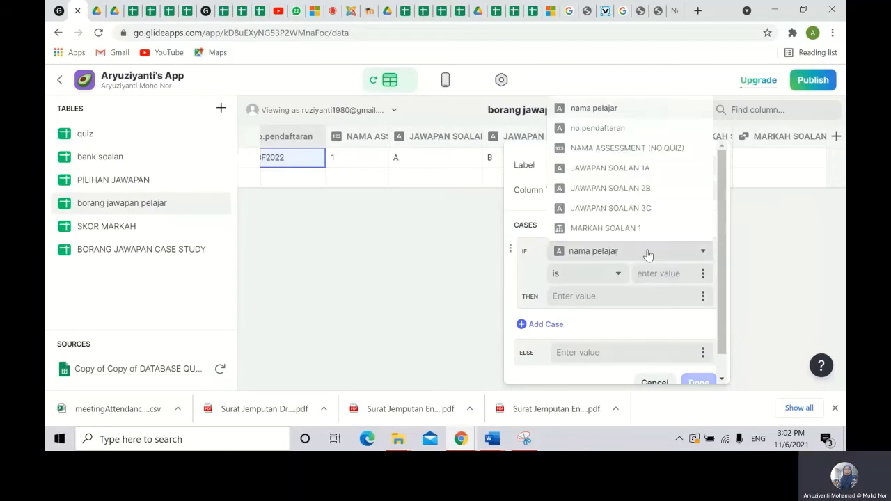
left_click(655, 189)
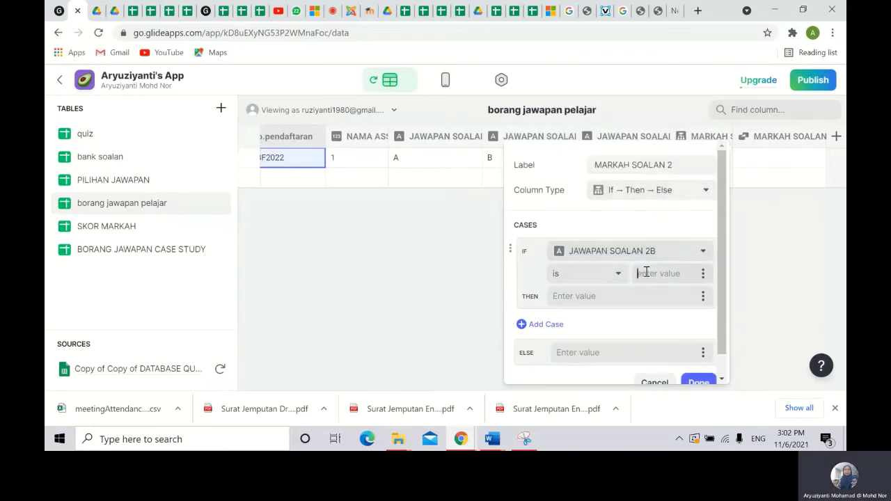
type("B")
left_click(610, 296)
type("1")
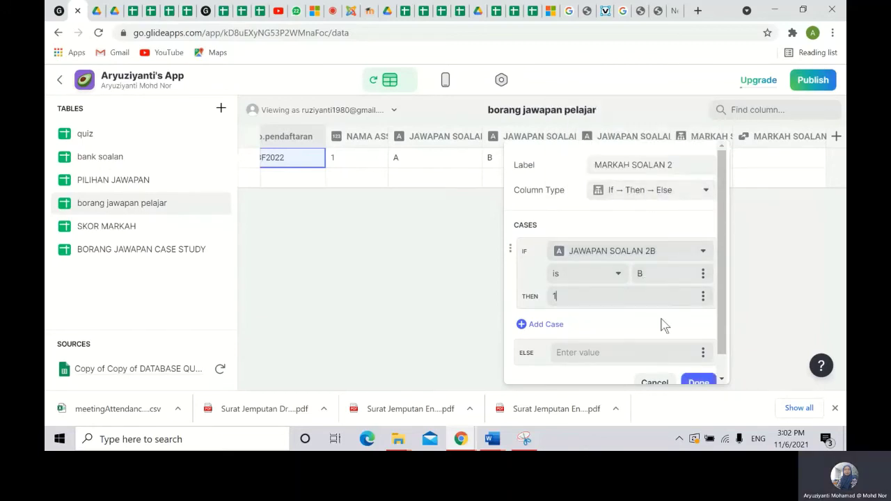
- Add a case returning 0 when JAWAPAN SOALAN 2B is A
left_click(550, 325)
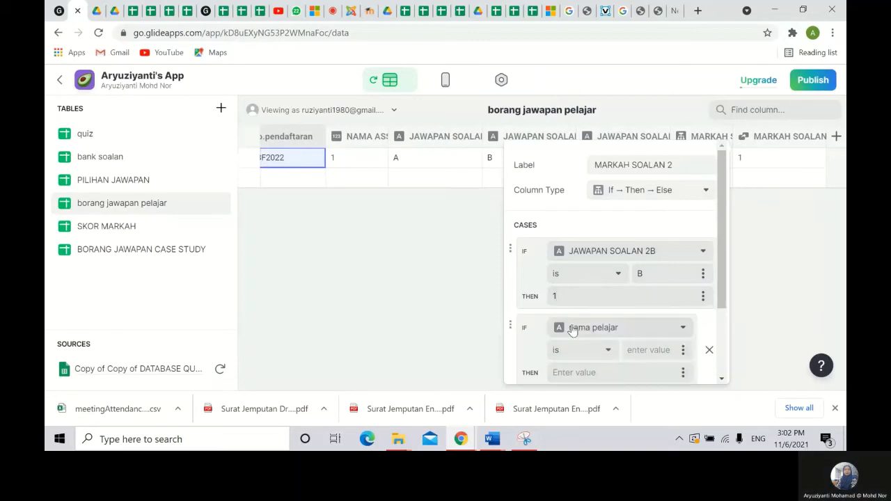
left_click(640, 327)
left_click(653, 266)
left_click(650, 349)
type("A")
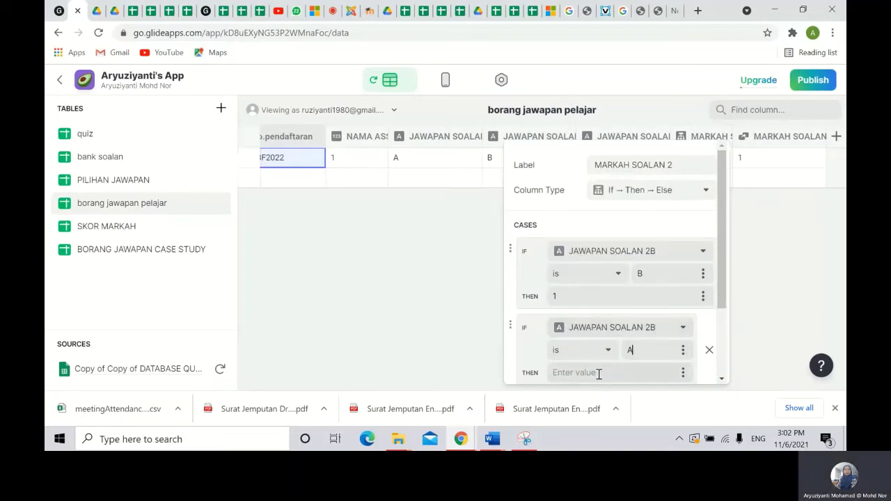
scroll(620, 361, "down", 1)
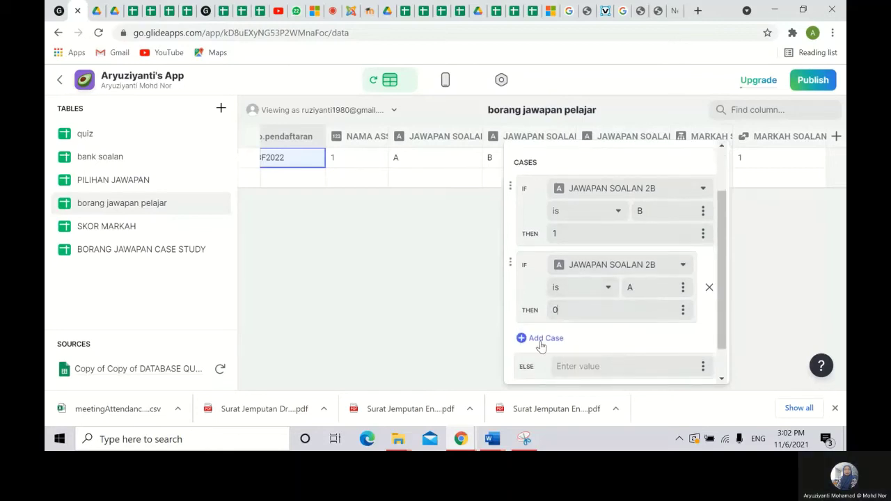
- Add a case returning 0 when JAWAPAN SOALAN 2B is C
left_click(542, 338)
left_click(641, 341)
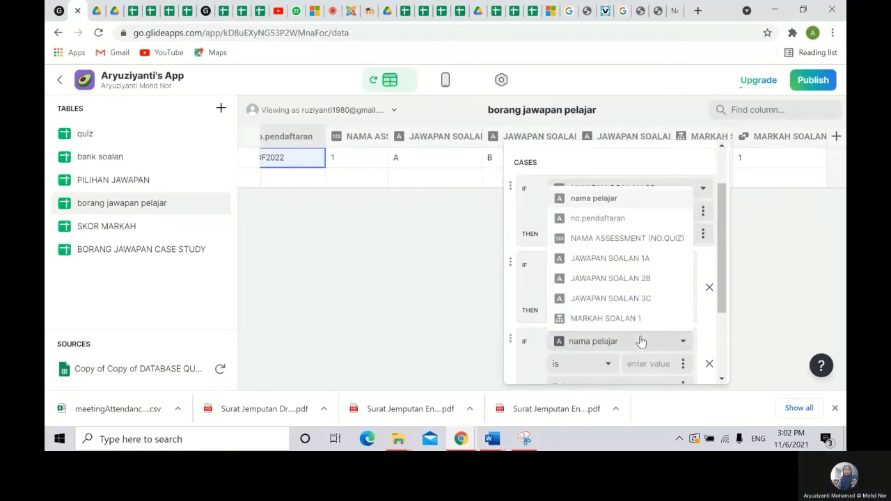
left_click(647, 278)
scroll(644, 354, "down", 3)
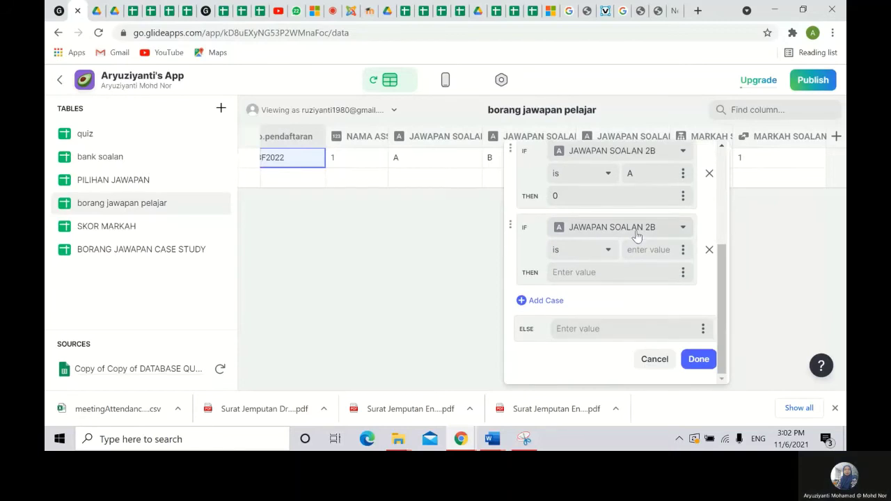
scroll(640, 244, "up", 3)
scroll(643, 245, "down", 3)
type("C")
left_click(601, 273)
type("0")
- Add a 0-scoring case for D, set Else to 0, and save the column
left_click(544, 301)
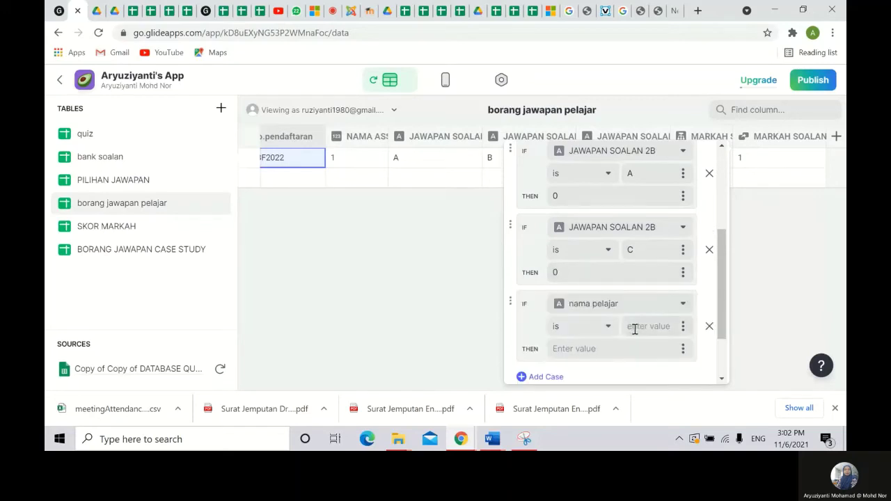
left_click(600, 345)
type("0")
scroll(628, 327, "down", 1)
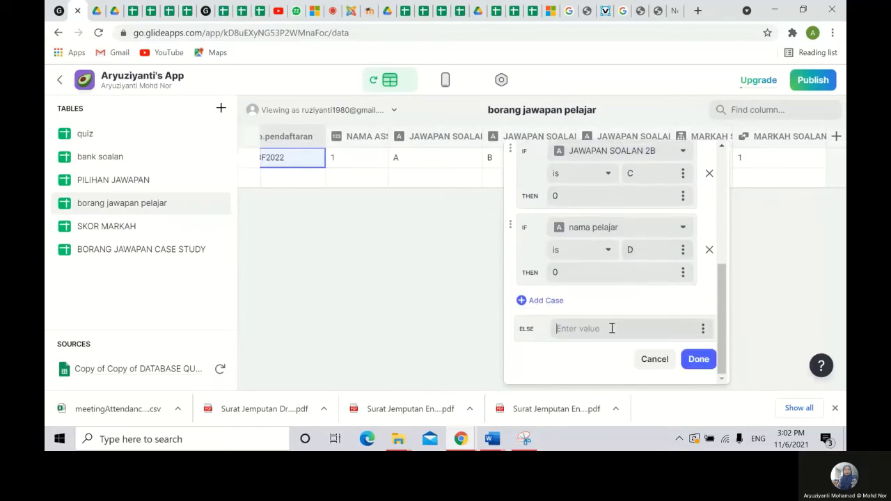
type("0")
left_click(698, 359)
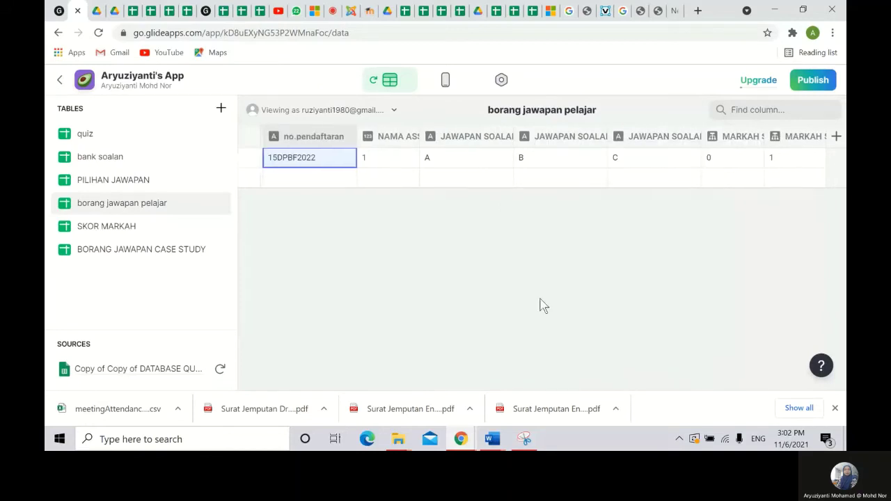
- Add an If → Then → Else column MARKAH SOALAN 3 scoring 1 when JAWAPAN SOALAN 3C is D
left_click(835, 138)
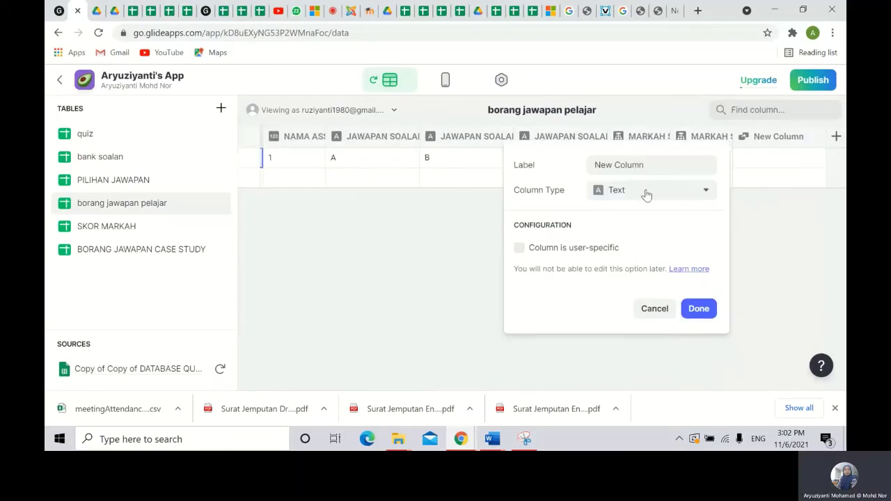
left_click_drag(663, 166, 508, 167)
type("MA")
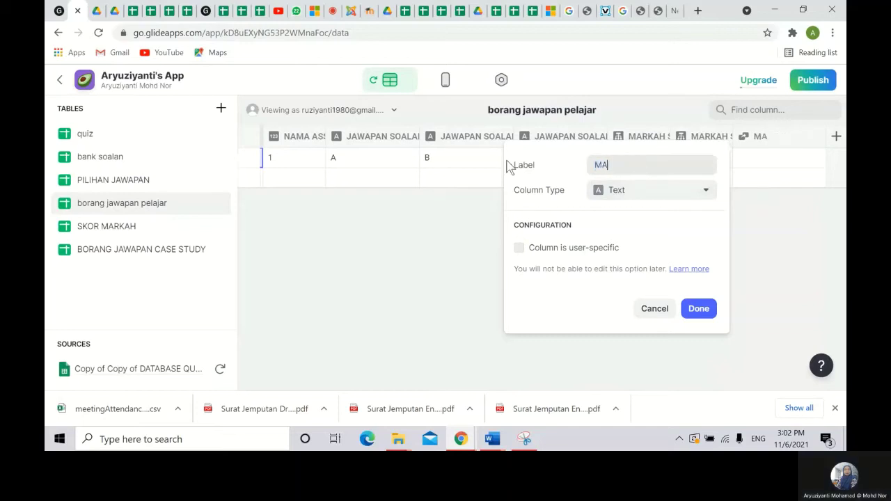
type("RKAH SOALAN 3")
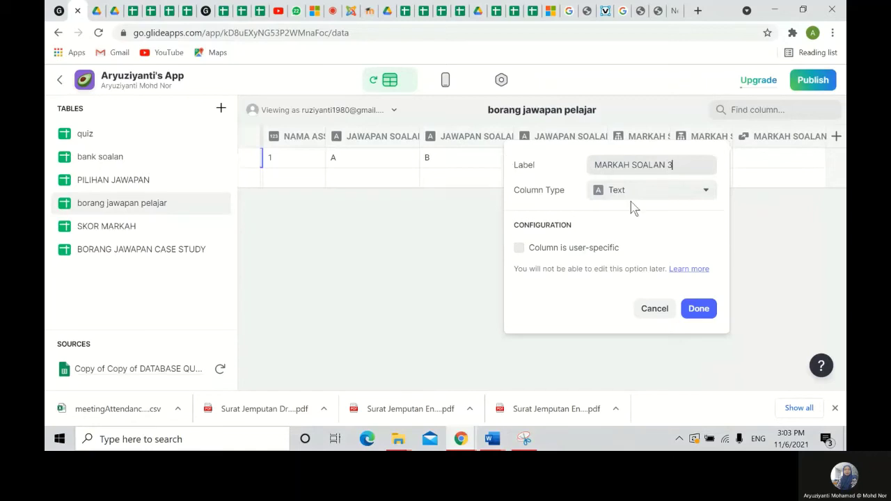
left_click(636, 193)
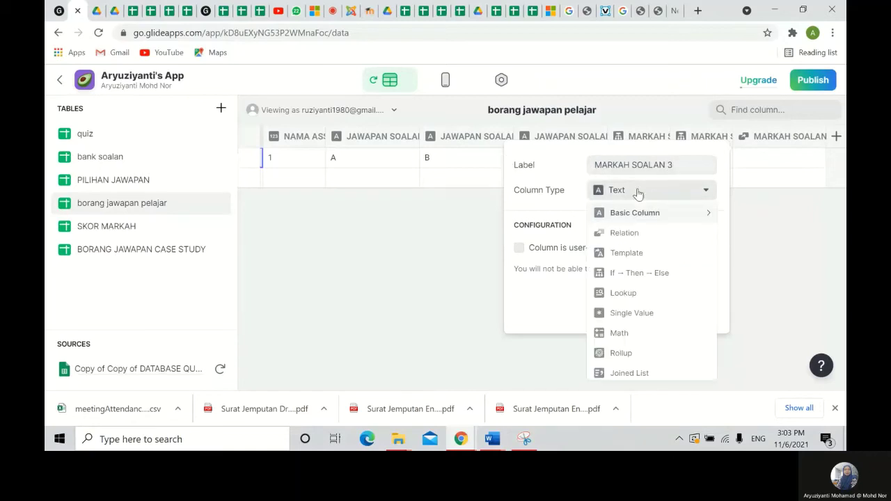
left_click(662, 274)
left_click(619, 252)
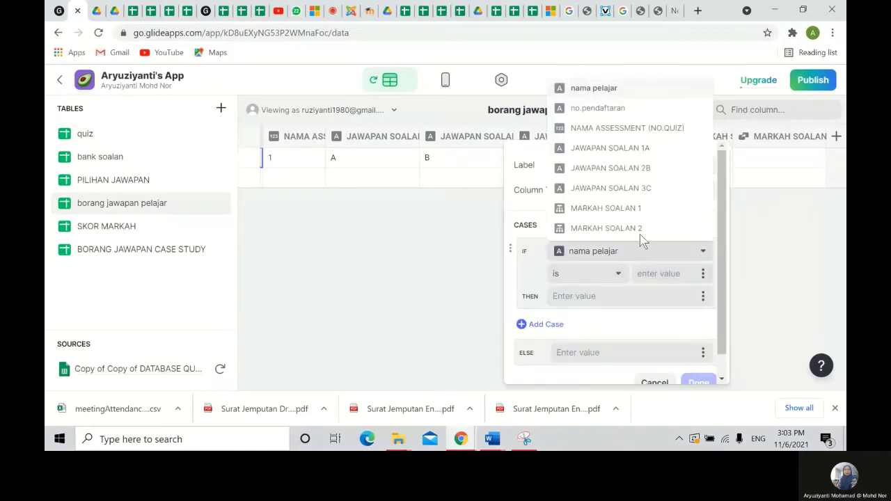
left_click(640, 233)
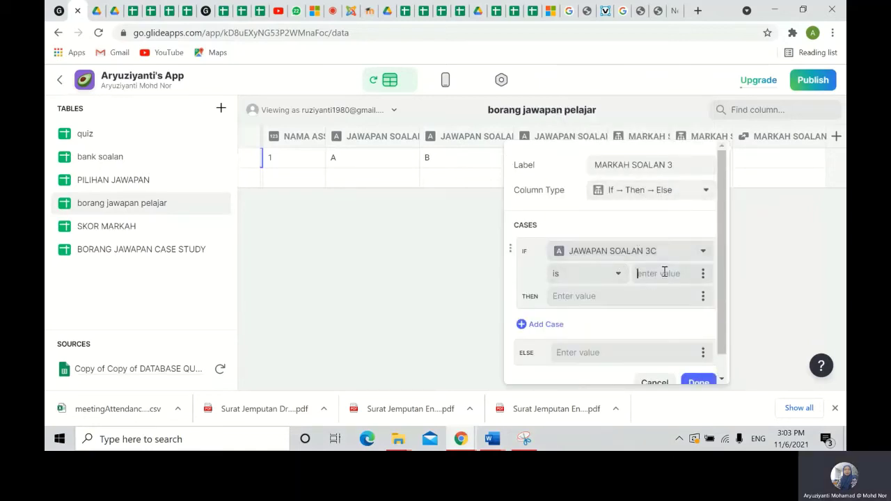
type("D")
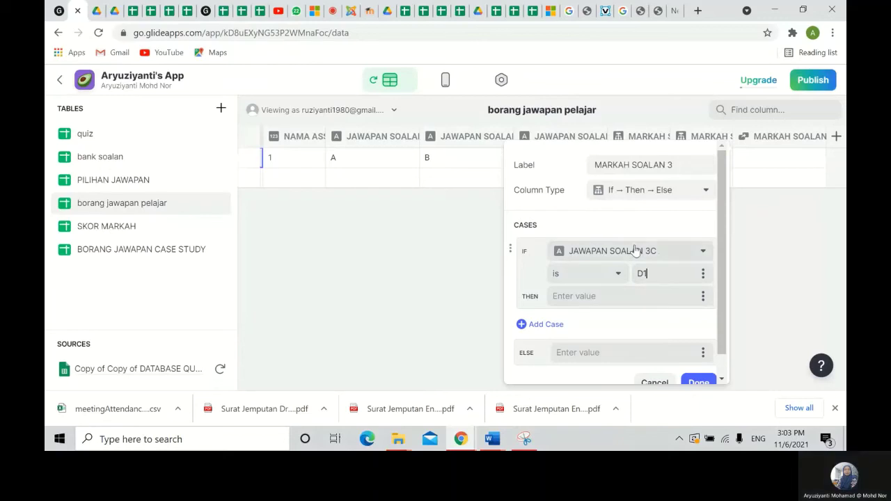
left_click(559, 295)
type("1")
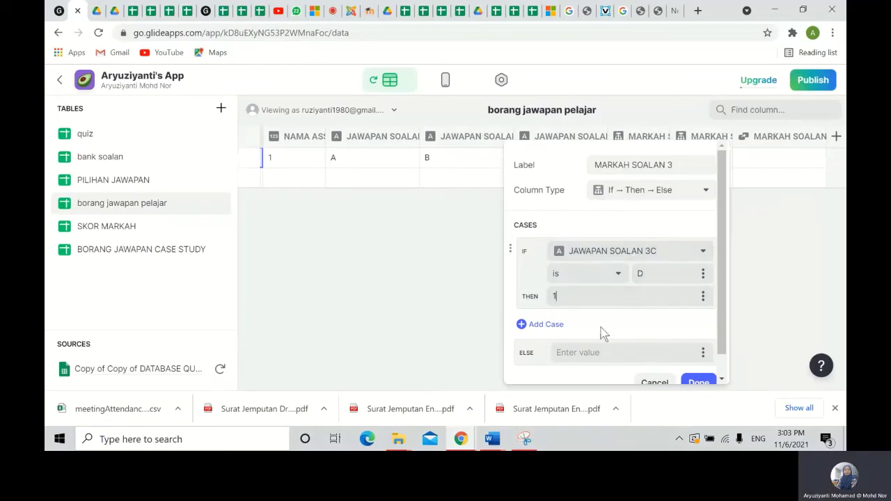
- Add a case returning 0 when JAWAPAN SOALAN 3C is A
left_click(542, 325)
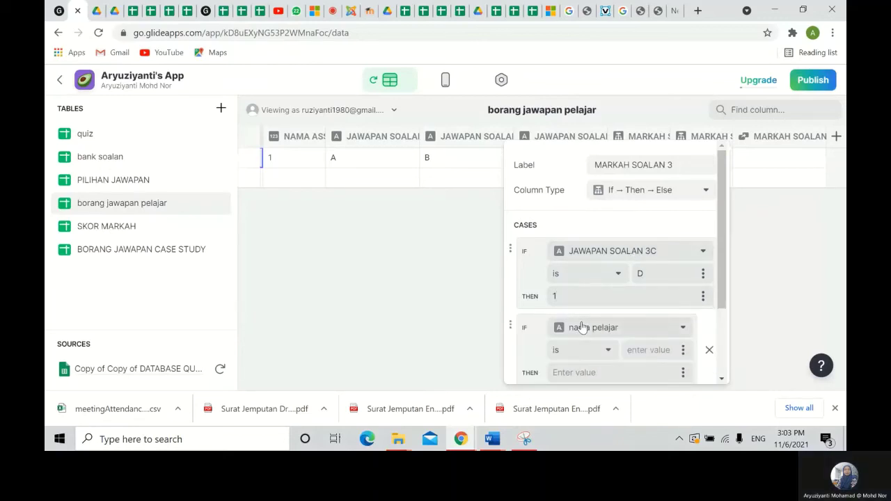
left_click(582, 328)
left_click(617, 265)
left_click(648, 352)
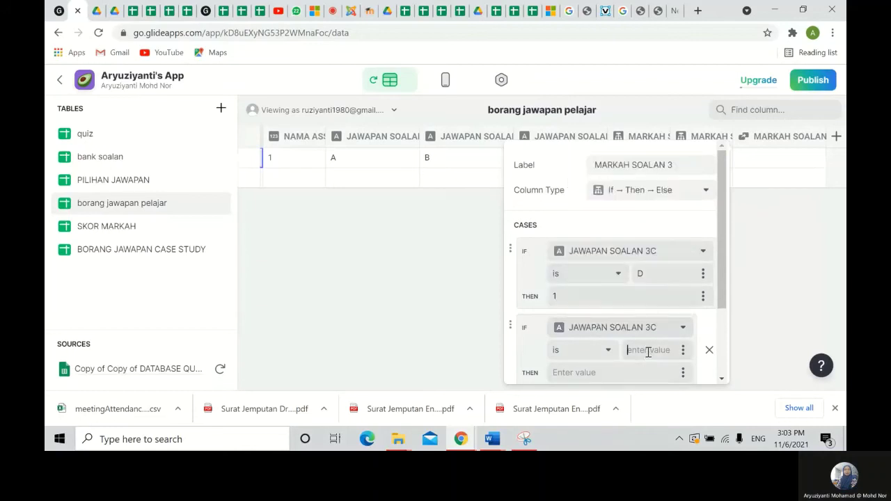
type("A")
left_click(580, 373)
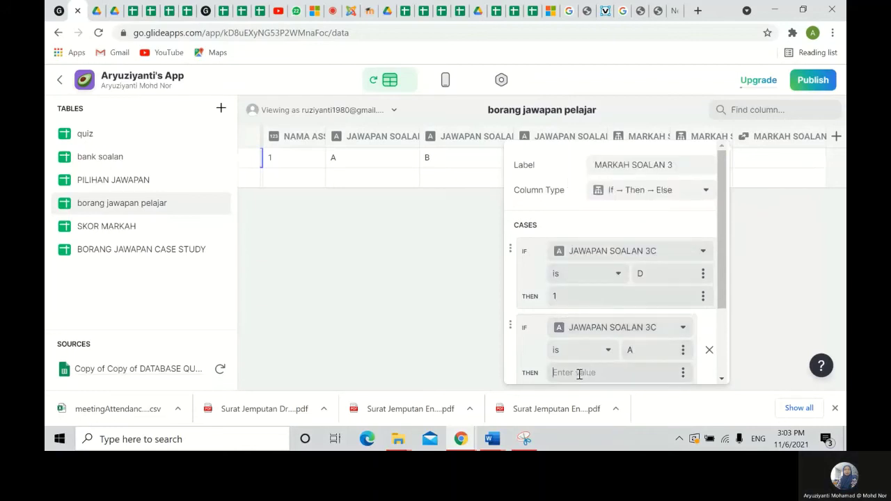
type("0")
scroll(642, 338, "down", 3)
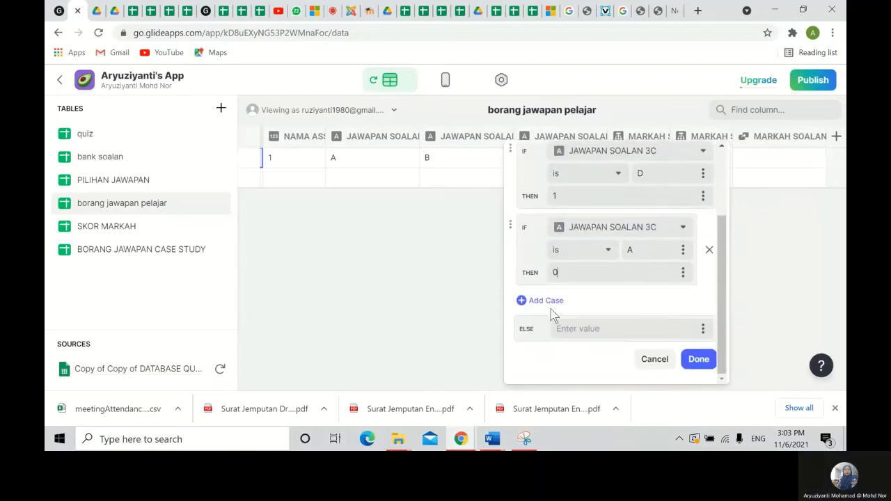
- Add a case returning 0 when JAWAPAN SOALAN 3C is B
left_click(550, 306)
left_click(640, 307)
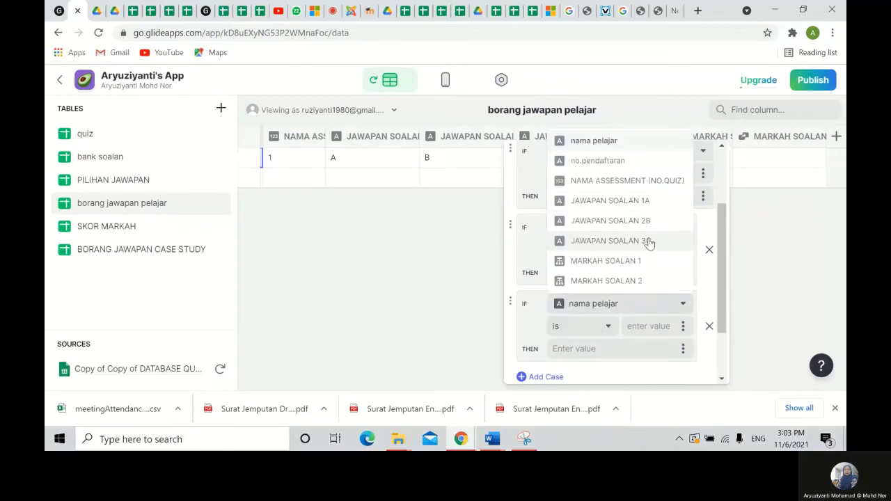
left_click(648, 241)
left_click(642, 327)
type("B")
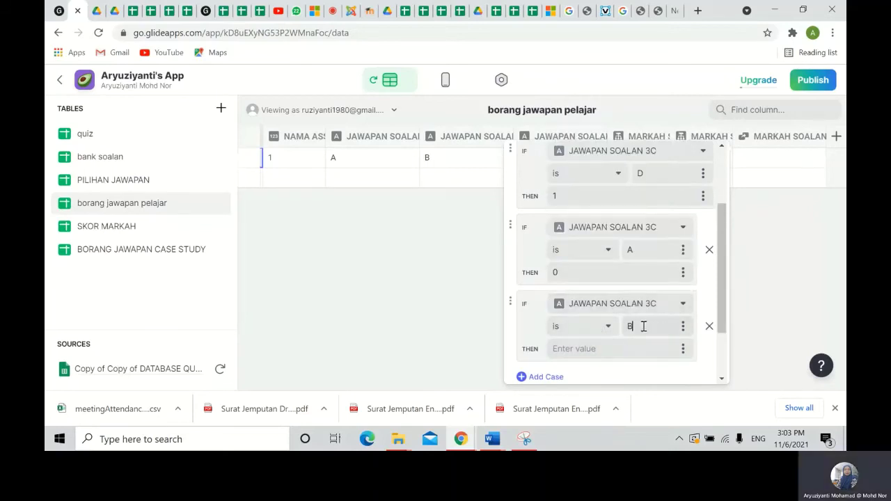
left_click(589, 349)
type("0")
- Add a 0-scoring case for C, set Else to 0, and save the column
left_click(540, 377)
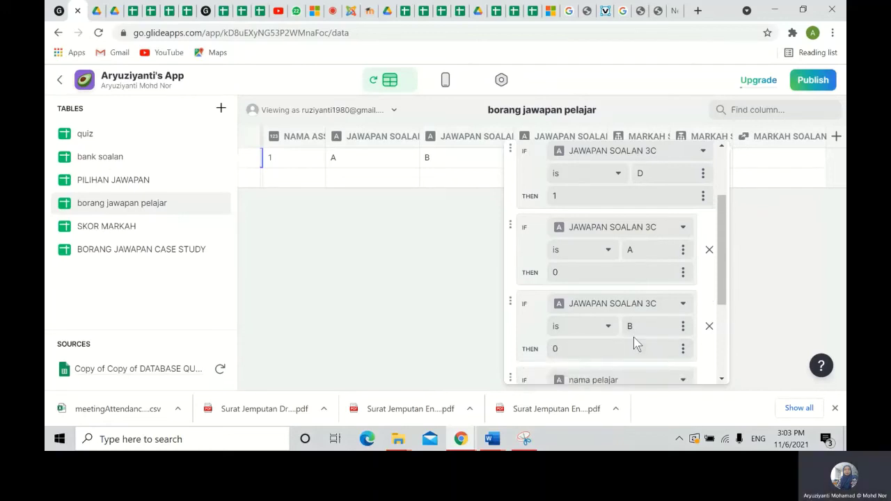
scroll(636, 333, "down", 2)
left_click(656, 319)
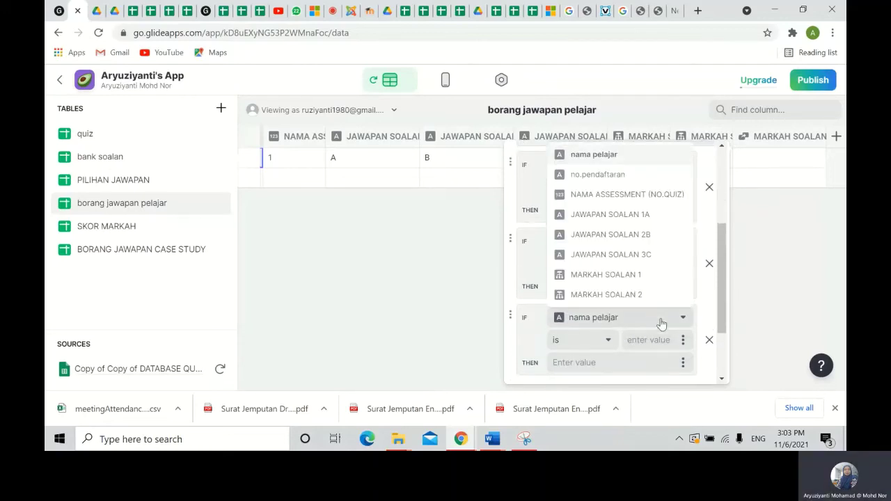
left_click(647, 255)
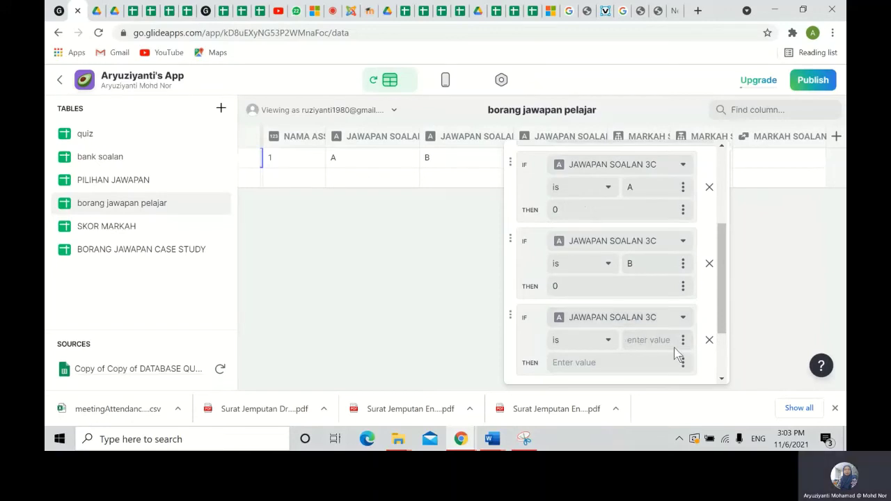
type("C")
type("0")
scroll(596, 334, "down", 2)
left_click(597, 331)
type("0")
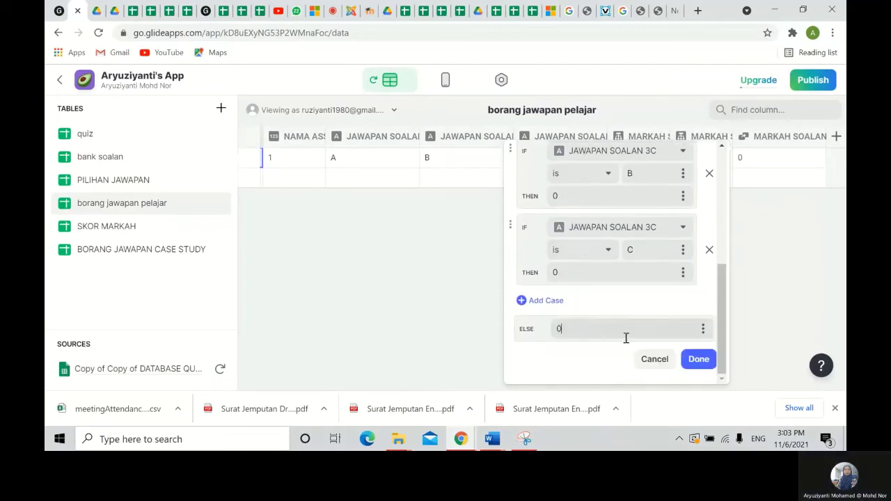
left_click(699, 360)
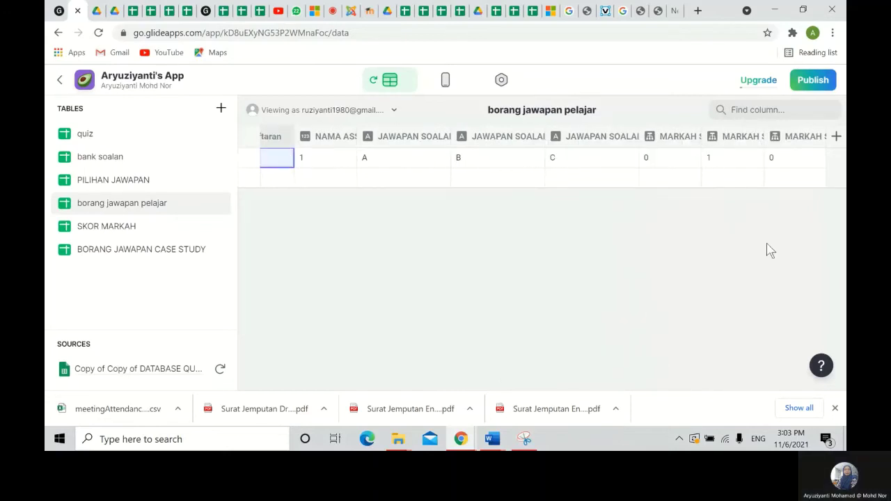
- Widen the MARKAH SOALAN columns to show their full names, then add a New Column
left_click_drag(703, 131, 760, 136)
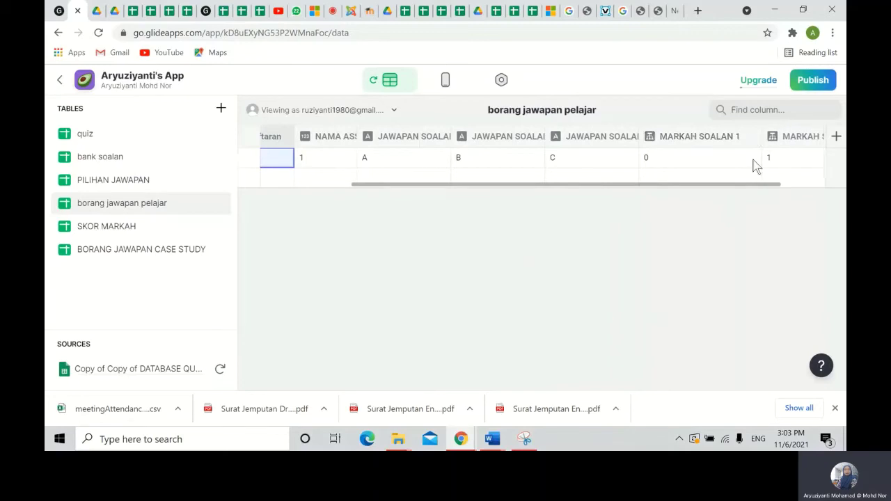
left_click_drag(522, 184, 782, 183)
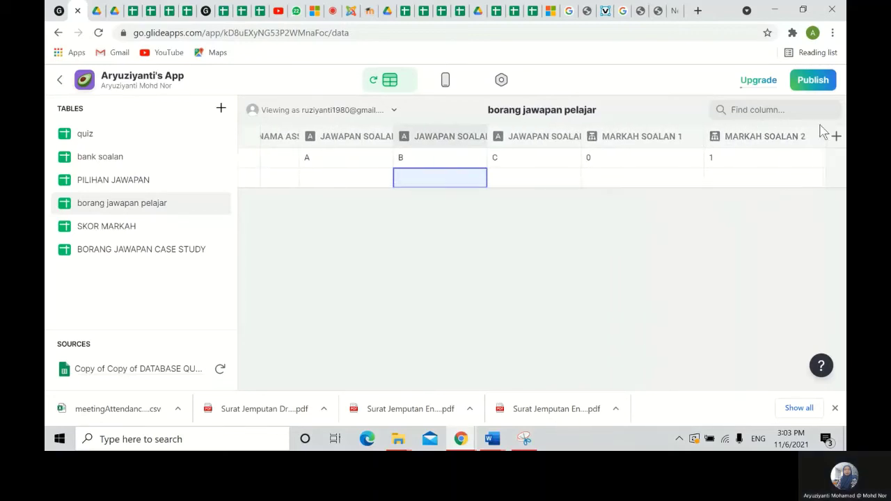
left_click(544, 185)
left_click_drag(543, 186, 732, 187)
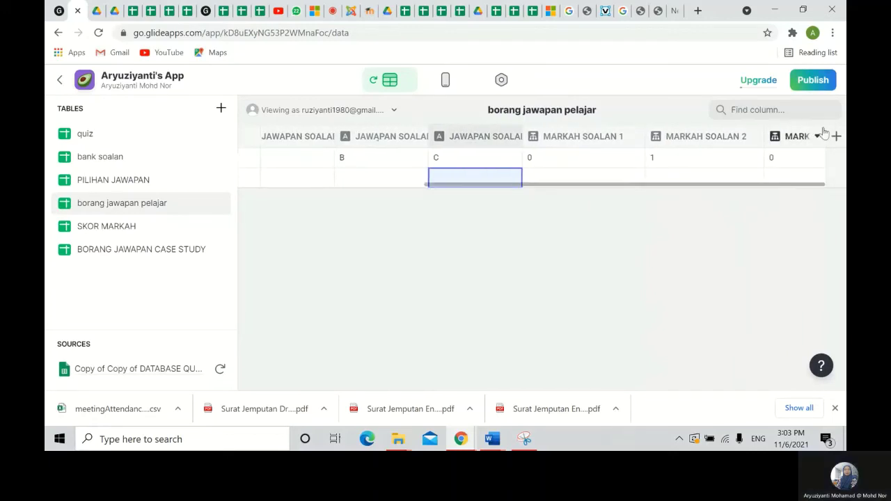
scroll(786, 189, "left", 1)
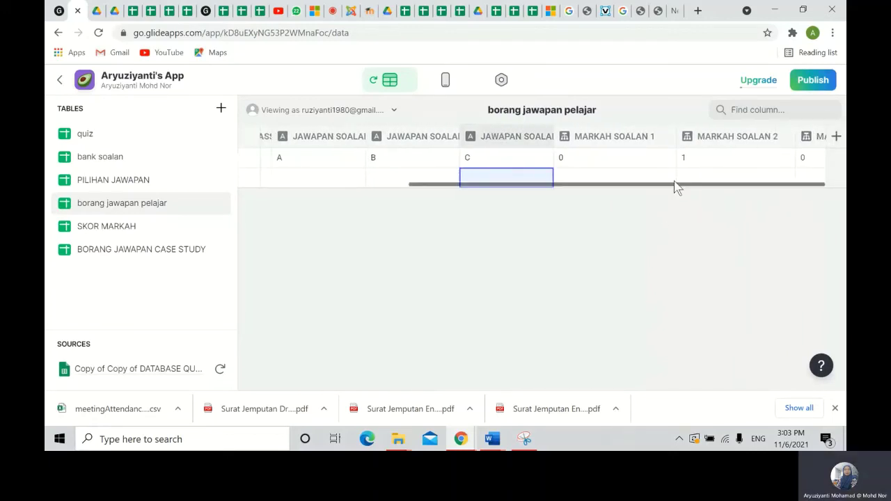
left_click(691, 180)
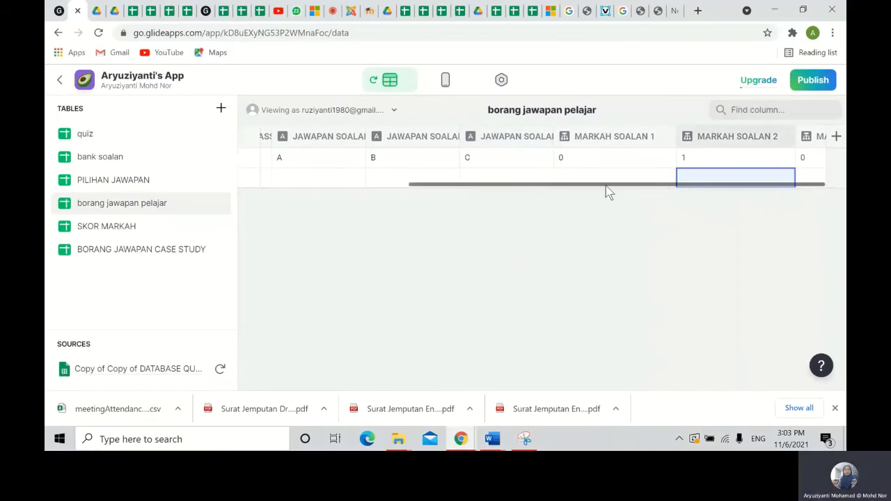
left_click(835, 137)
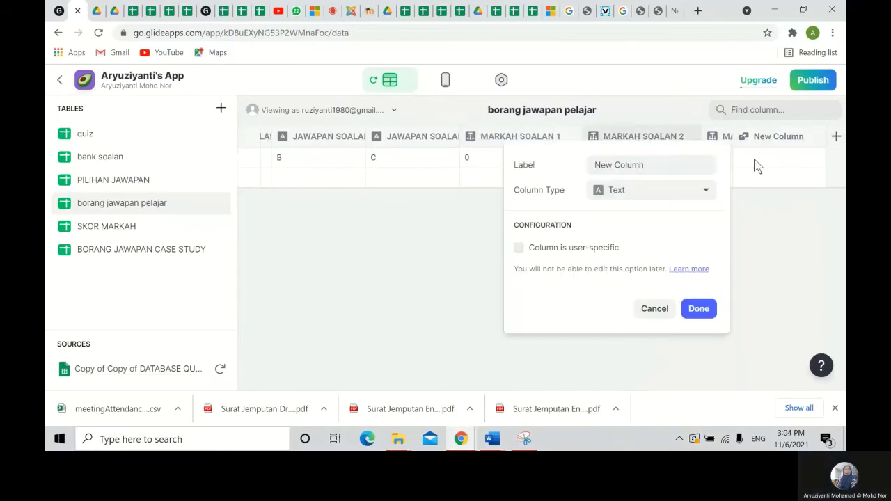
- Close the stray menu and reopen a fresh new-column setup at the end of the table
left_click(771, 210)
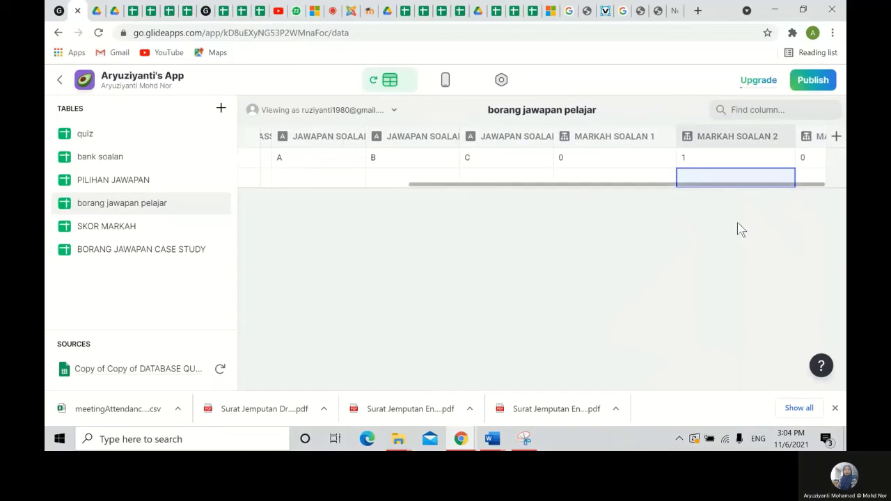
left_click(810, 179)
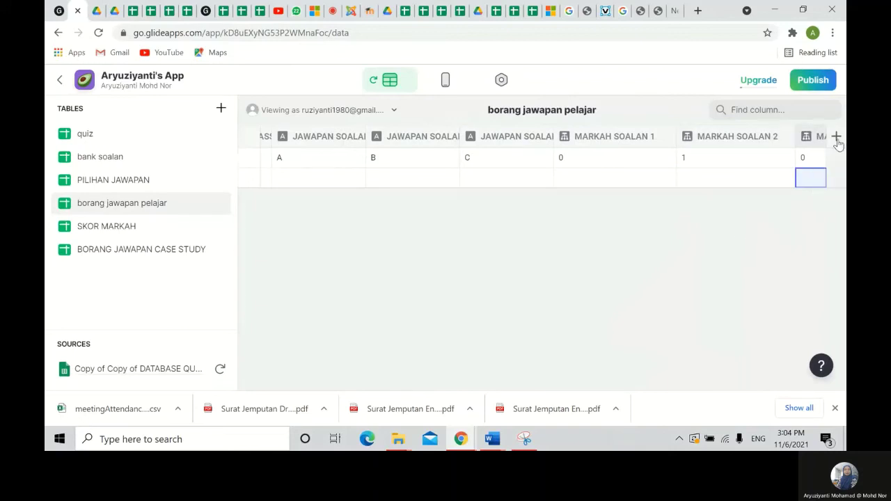
left_click(836, 139)
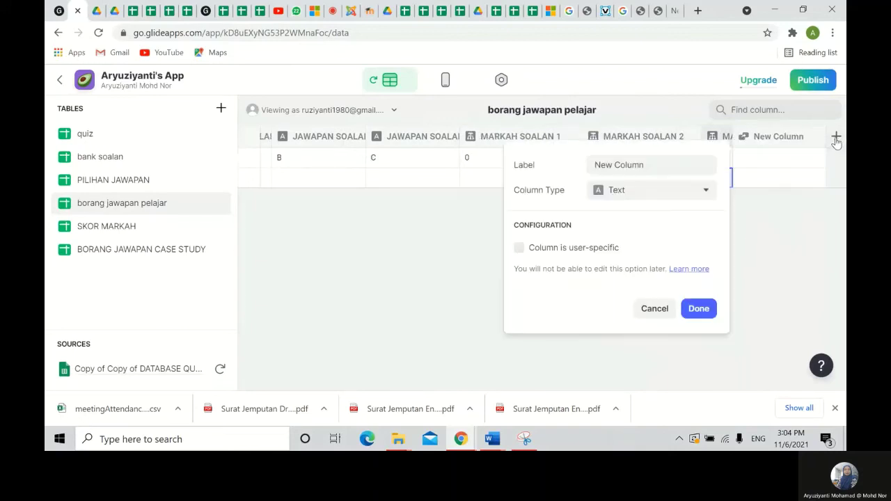
right_click(789, 140)
left_click(636, 364)
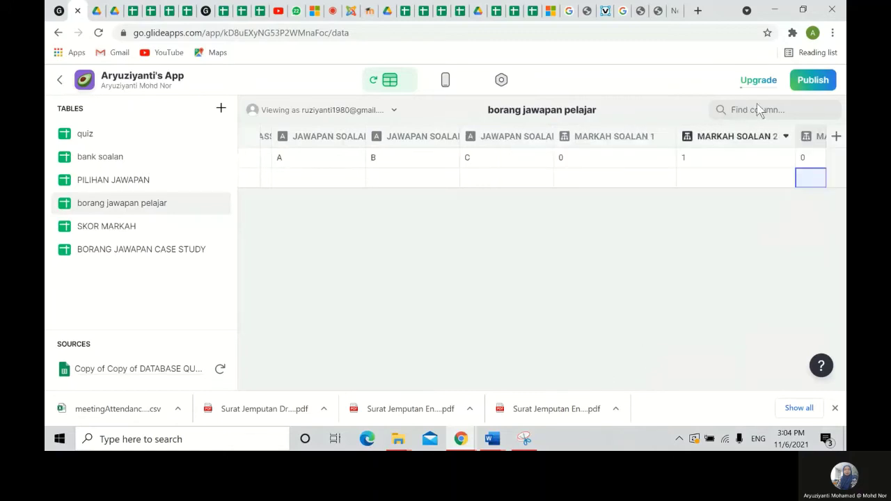
left_click(836, 137)
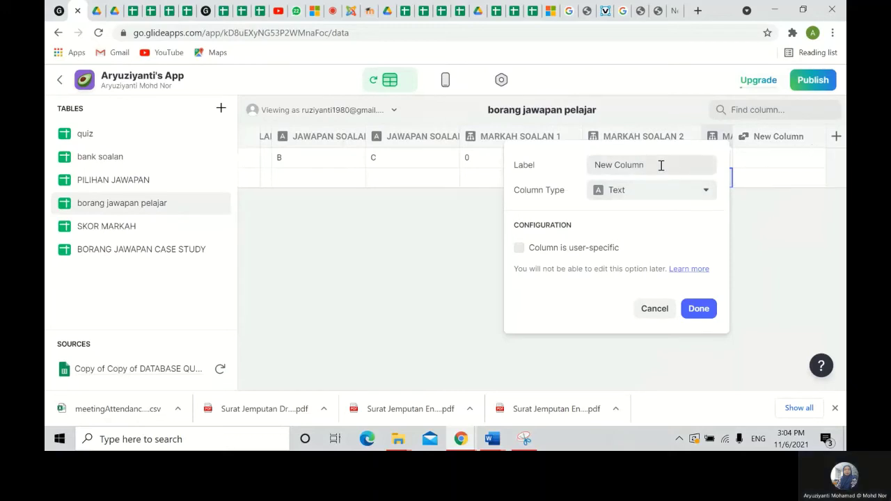
- Name the column SKOR MARKAH as a Math column: MARKAH SOALAN 1 + MARKAH SOALAN 2 + MARKAH SOALAN 3
left_click_drag(651, 165, 557, 173)
type("S")
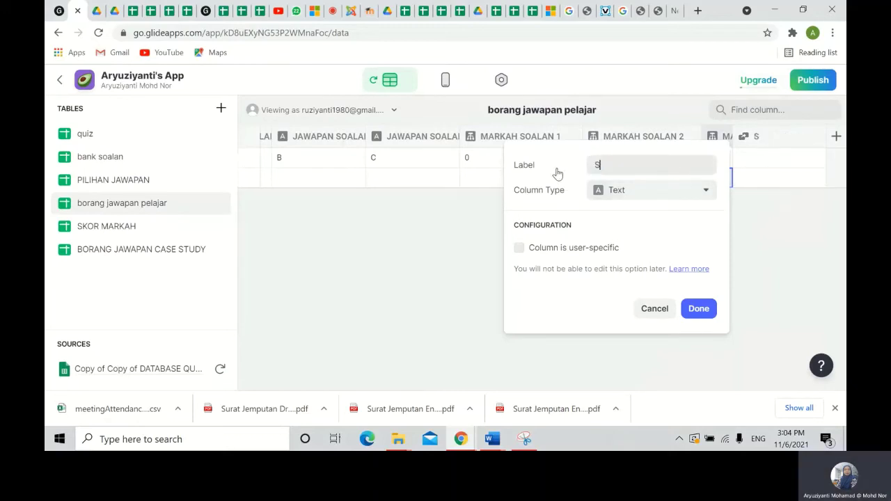
type("KOR MARKAH")
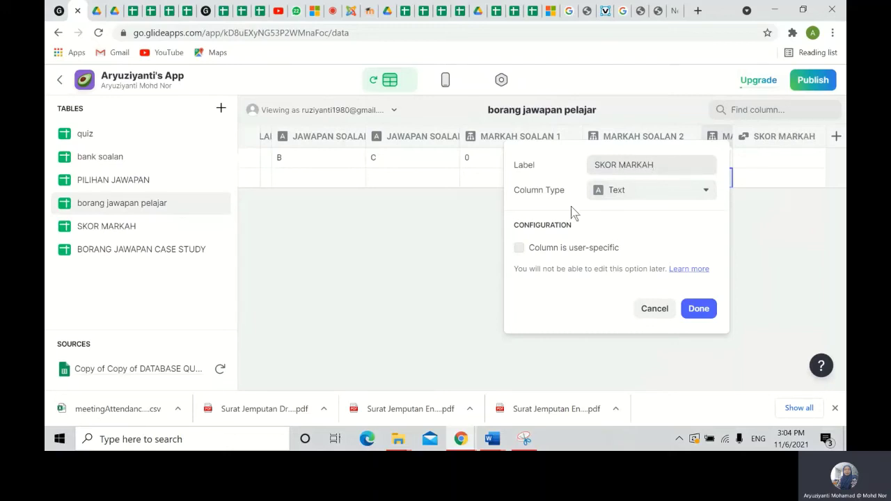
left_click(672, 198)
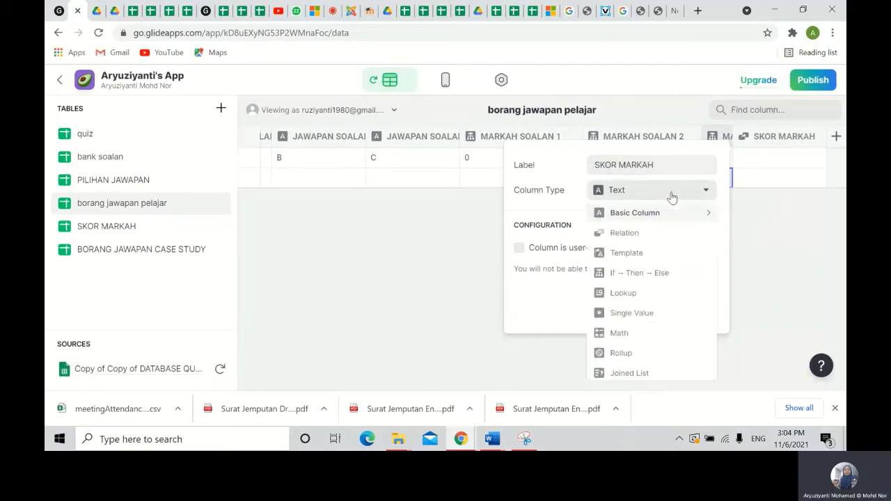
left_click(619, 333)
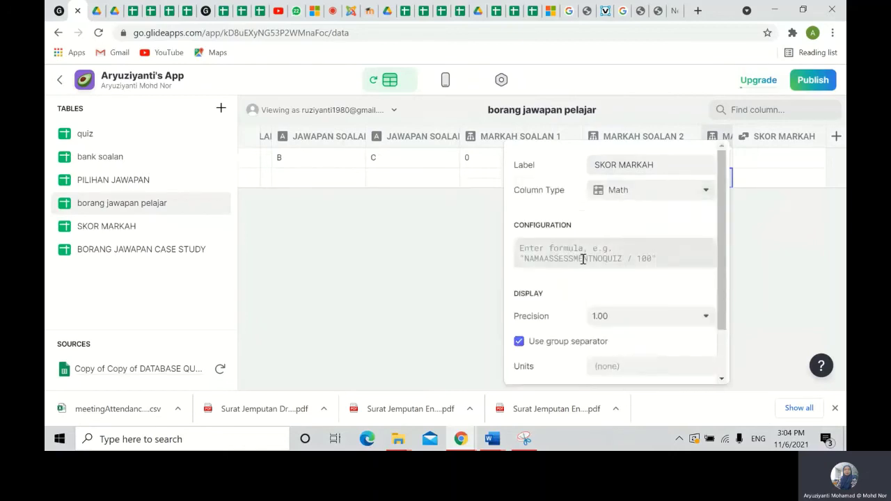
left_click(521, 250)
type("MARKAH SOALAN ")
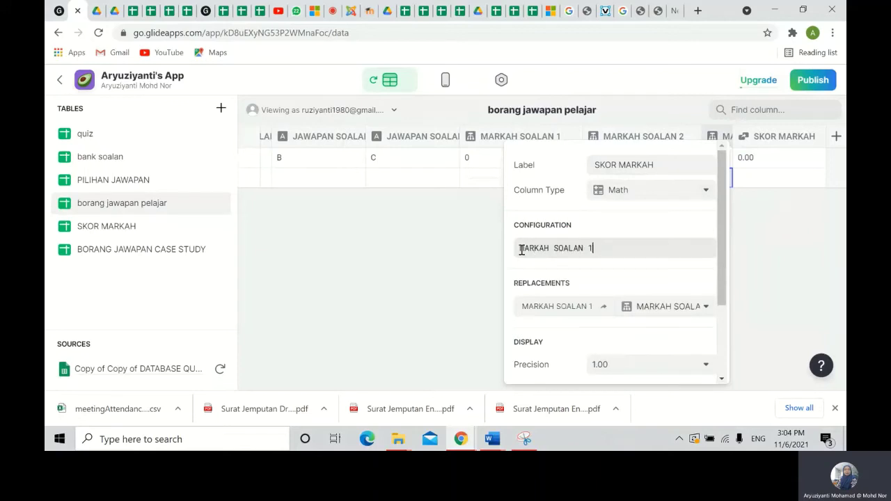
type("1 ")
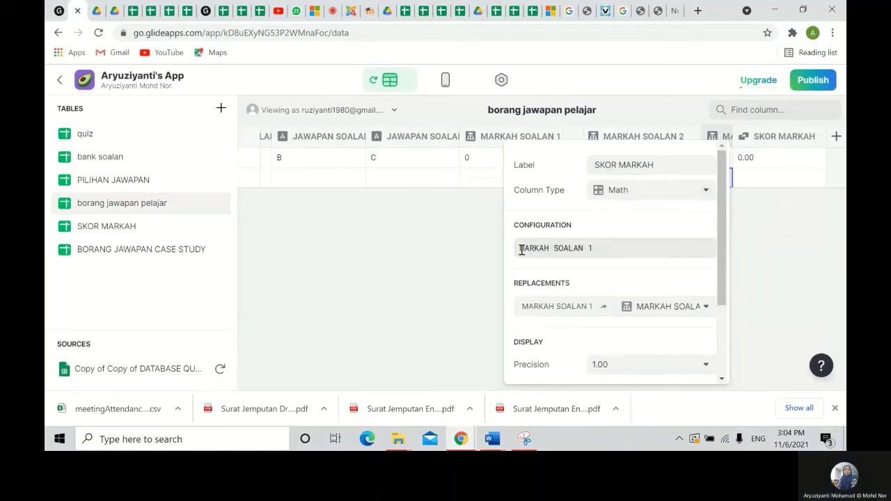
type("+ MARKA")
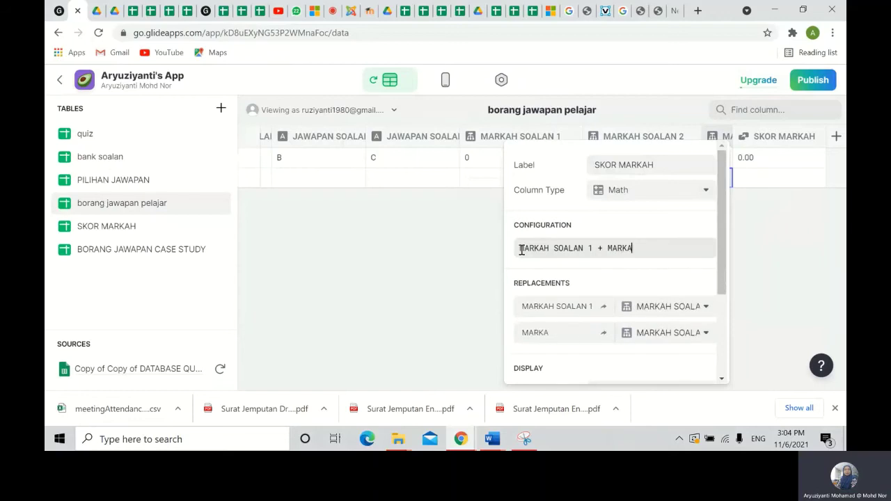
type("H SOALA")
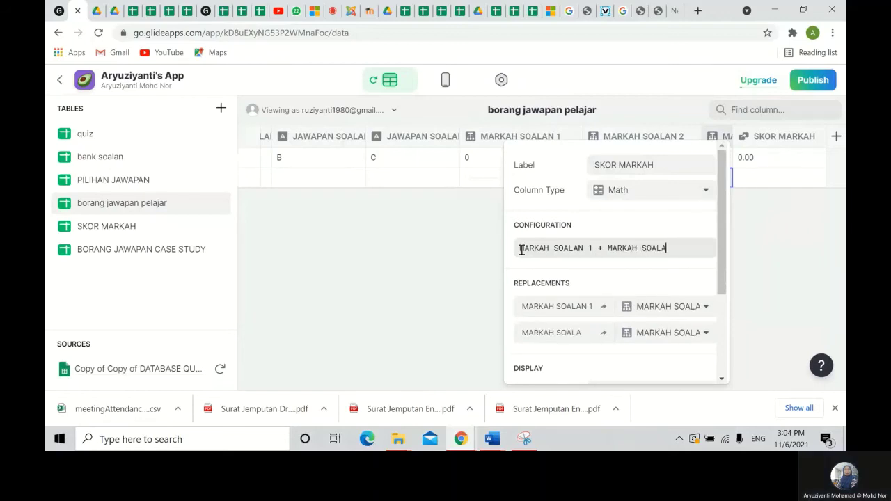
type("N 2")
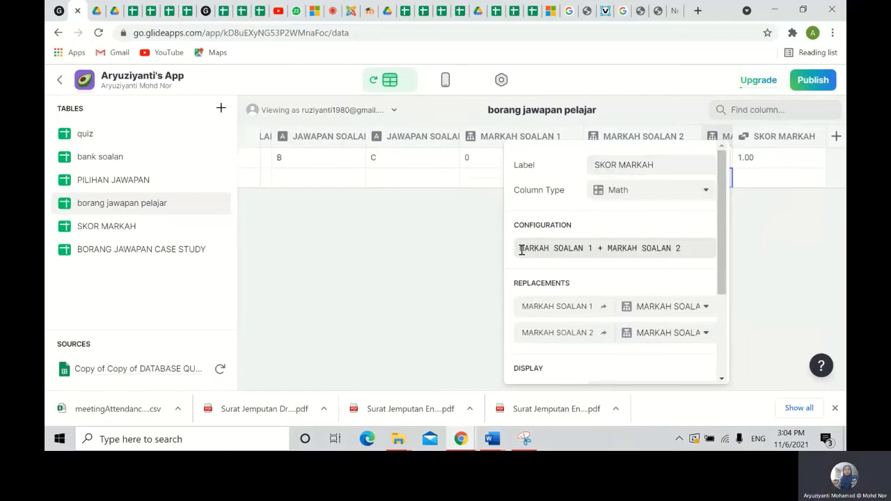
type(" + MARKAH ")
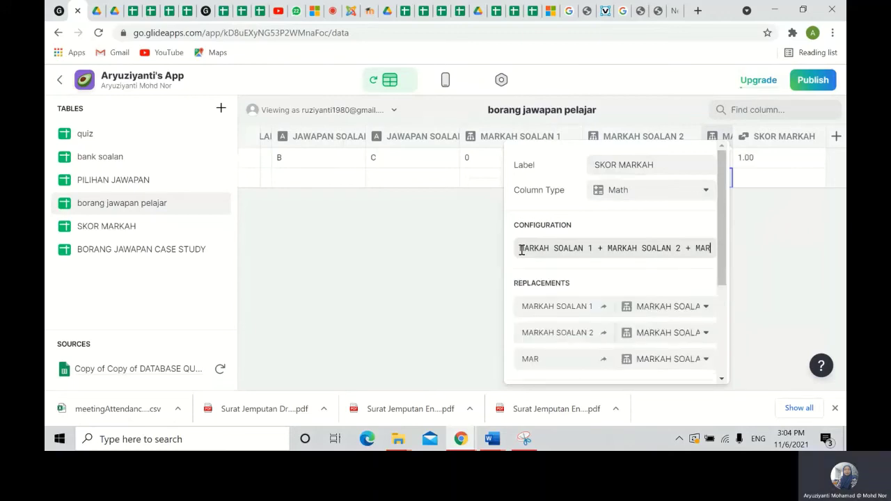
type("SOALAN ")
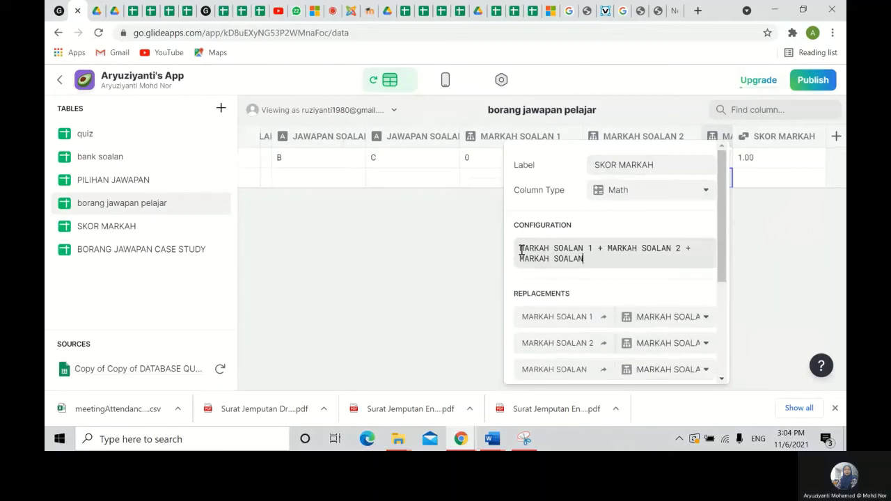
type("3")
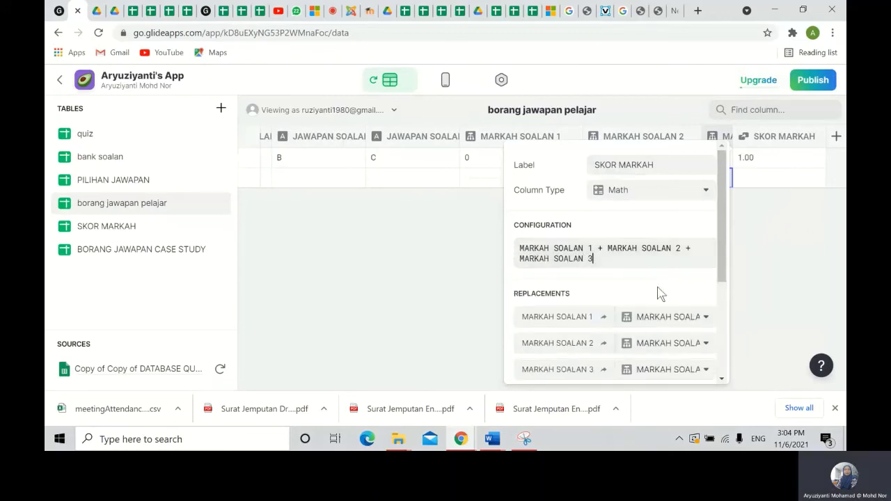
- Give SKOR MARKAH 1.0 precision and /3 units, then save the column
scroll(657, 294, "down", 3)
left_click(652, 304)
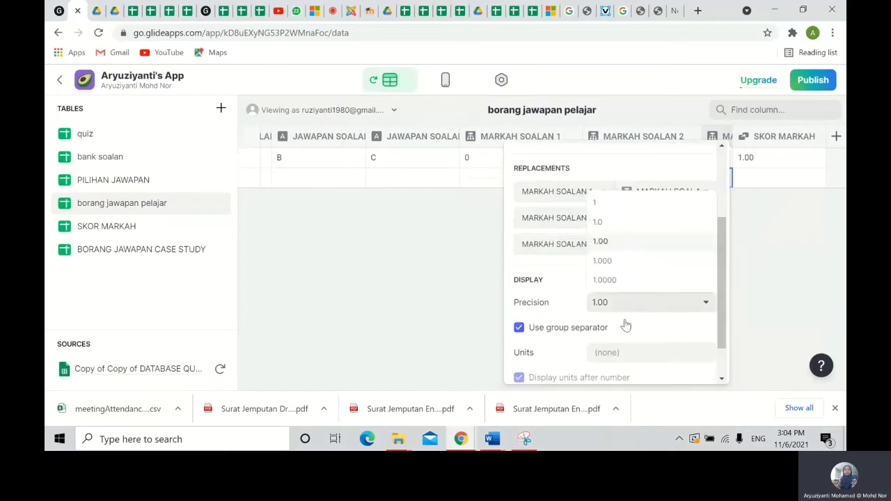
left_click(623, 229)
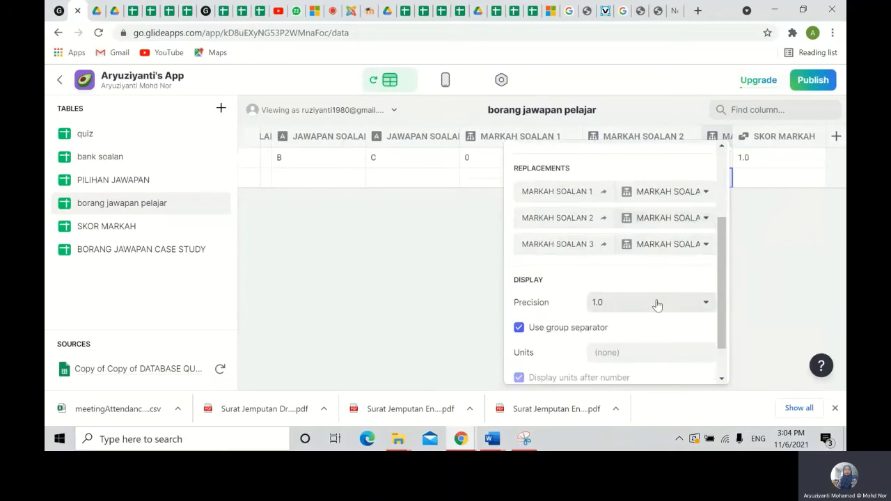
scroll(657, 304, "down", 2)
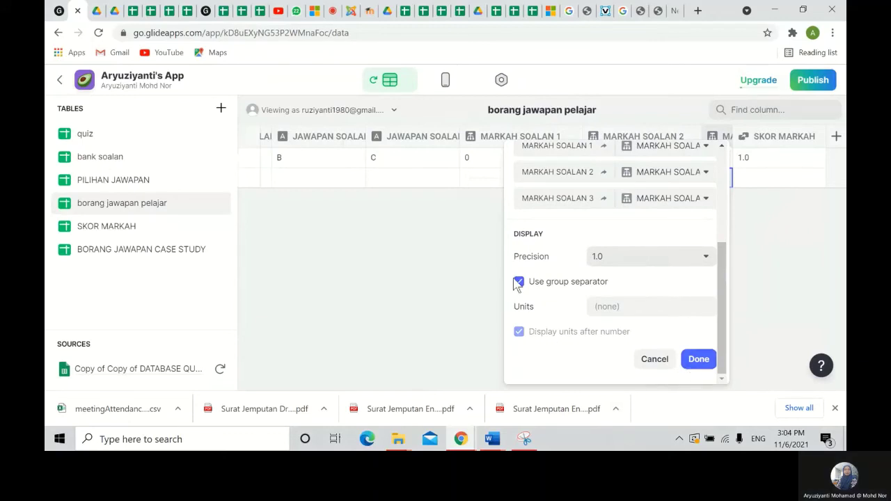
left_click(619, 309)
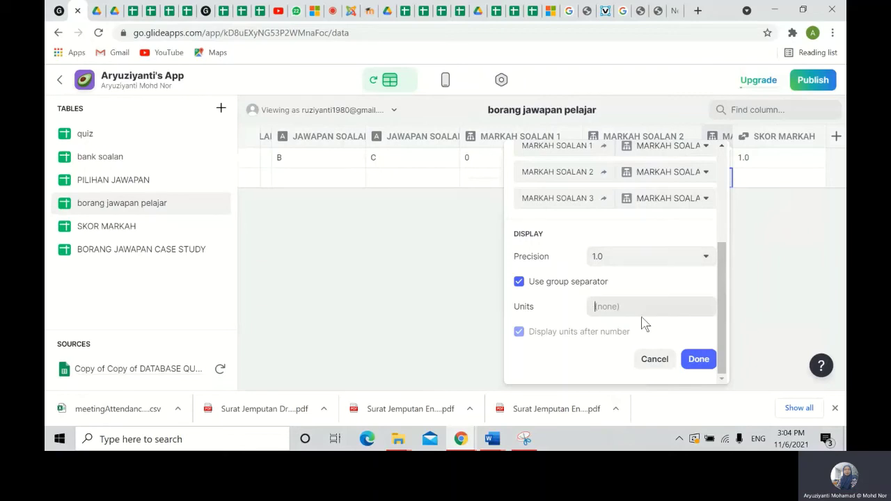
type("/3")
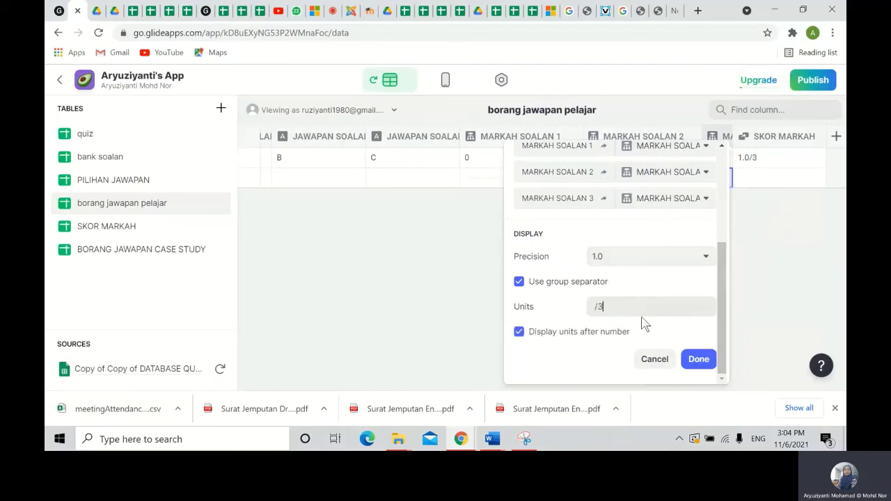
left_click(698, 360)
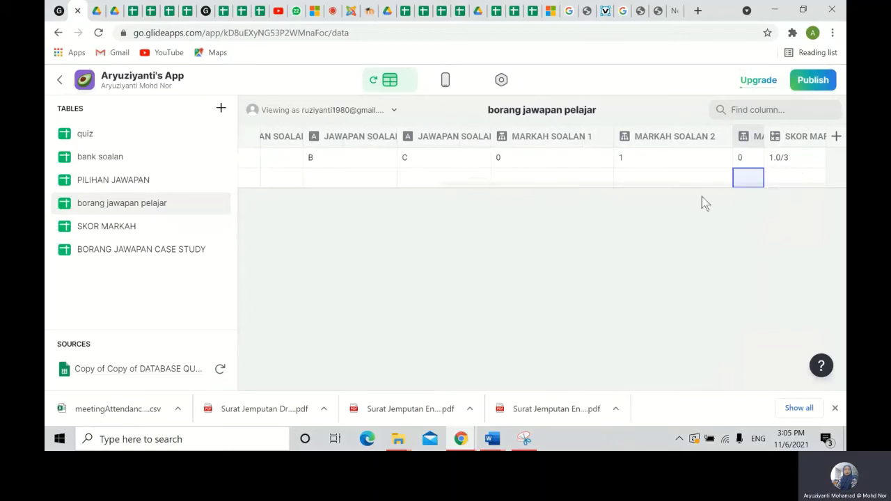
- Add another column named REFLEKTIF with the If → Then → Else type
left_click(837, 137)
left_click_drag(656, 167, 573, 168)
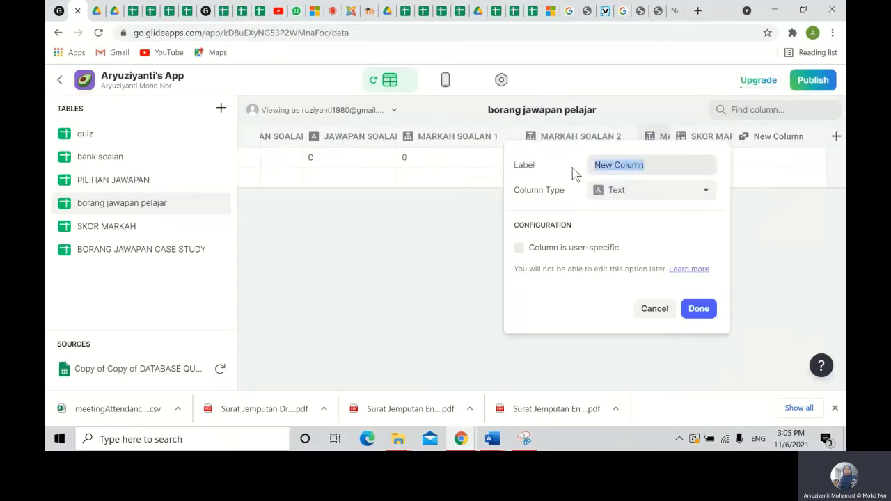
type("REFLEKTIF")
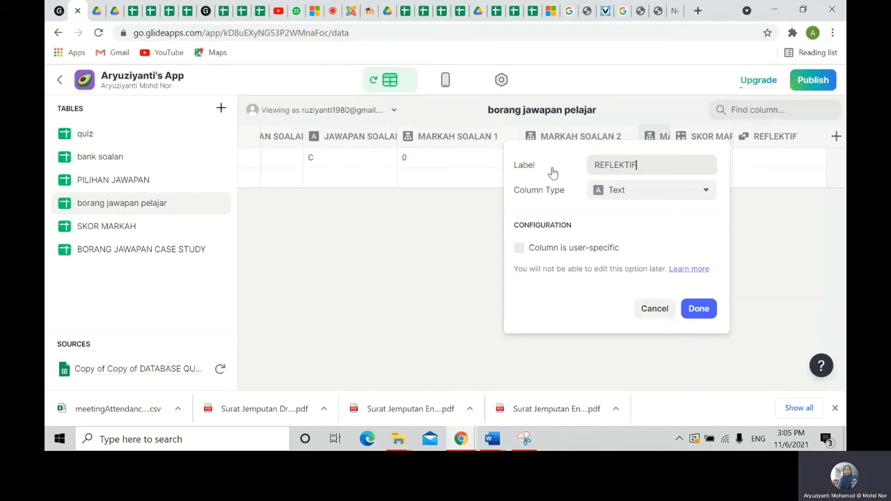
left_click(651, 193)
left_click(629, 275)
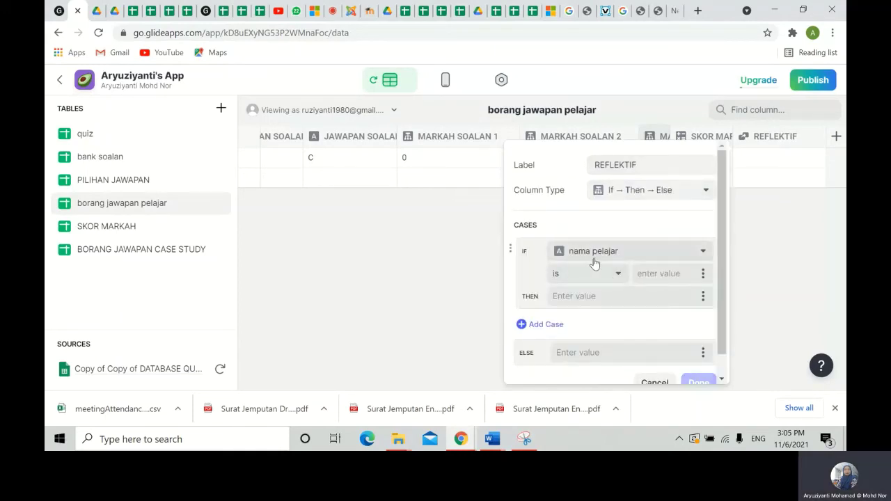
- Make the first case compare SKOR MARKAH using 'equals'
left_click(680, 255)
scroll(635, 203, "down", 1)
scroll(635, 205, "down", 1)
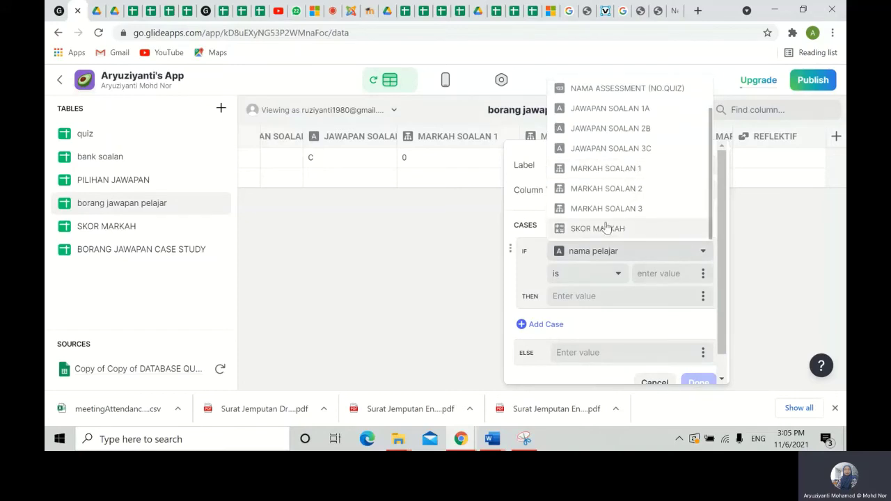
left_click(607, 228)
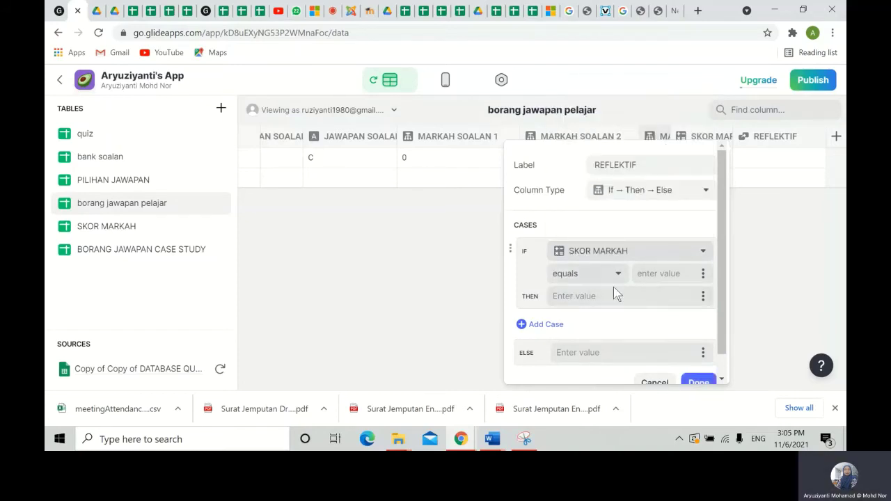
left_click(659, 274)
- Set the comparison value to 3, copy the thumbs-up emoji image URL in Chrome, and return to Glide
type("3")
left_click(589, 11)
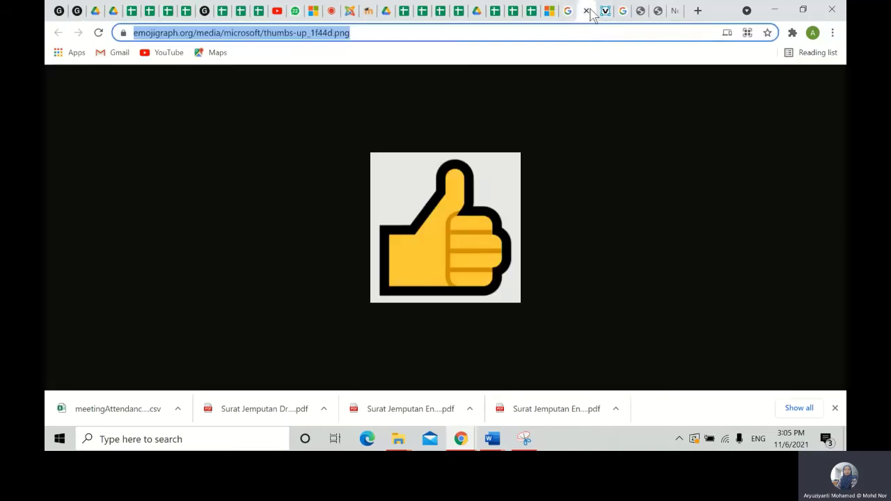
right_click(306, 31)
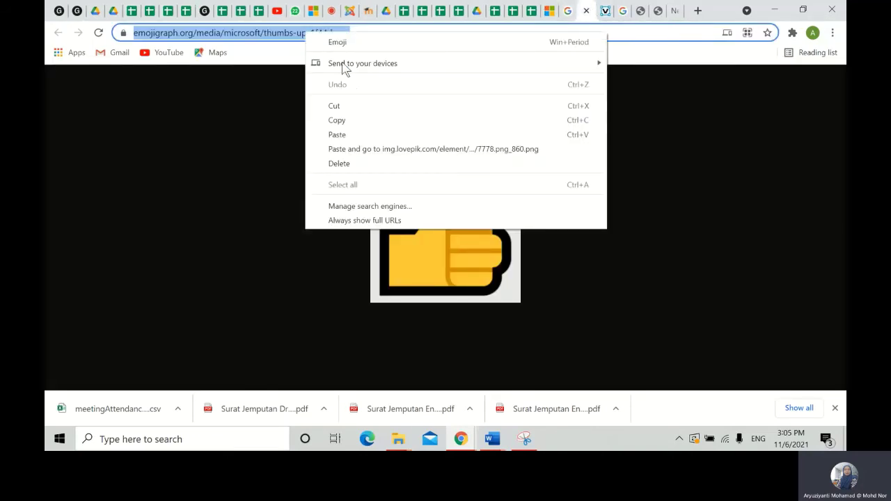
left_click(340, 122)
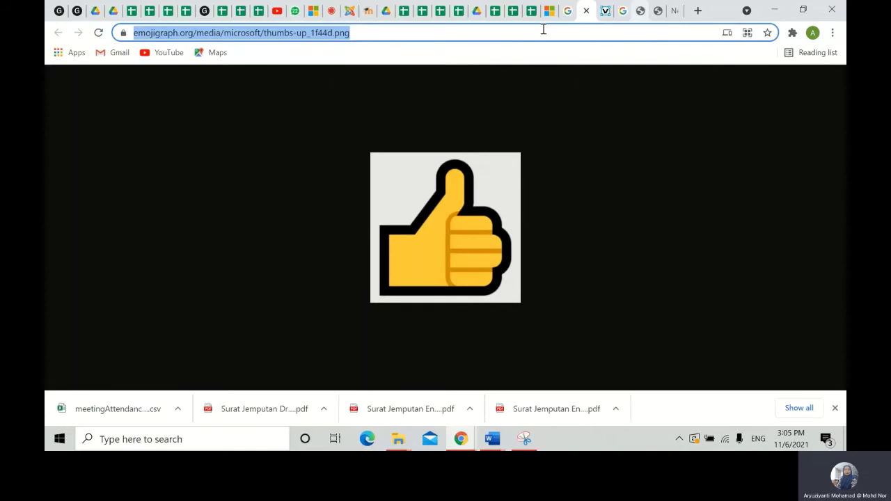
left_click(76, 12)
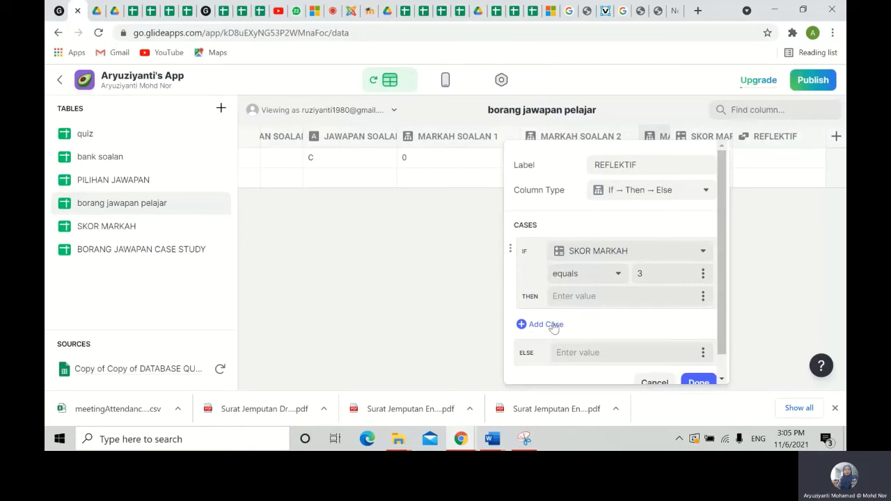
right_click(572, 296)
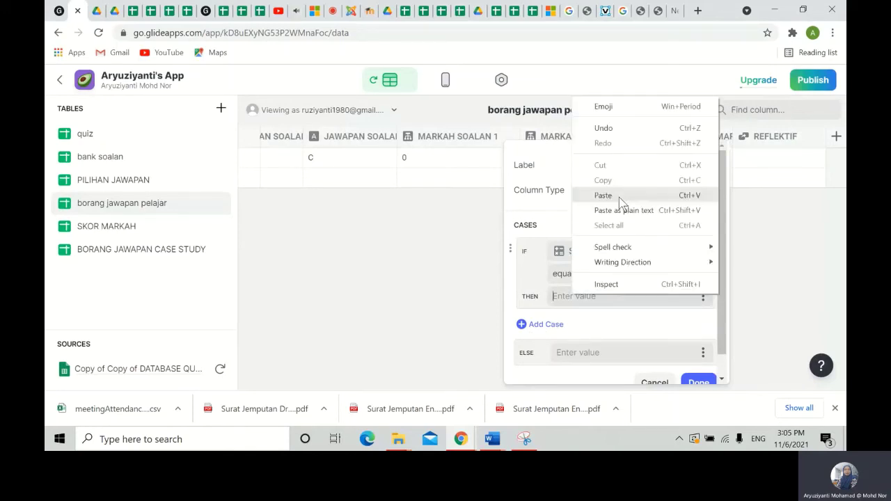
- Paste the thumbs-up URL as the score-3 result and add a second case with value 2
left_click(619, 196)
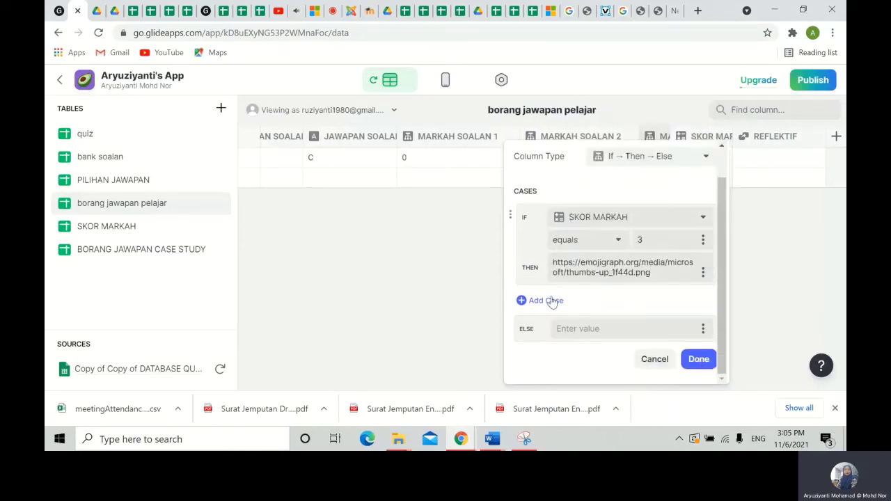
left_click(546, 300)
left_click(639, 322)
type("2")
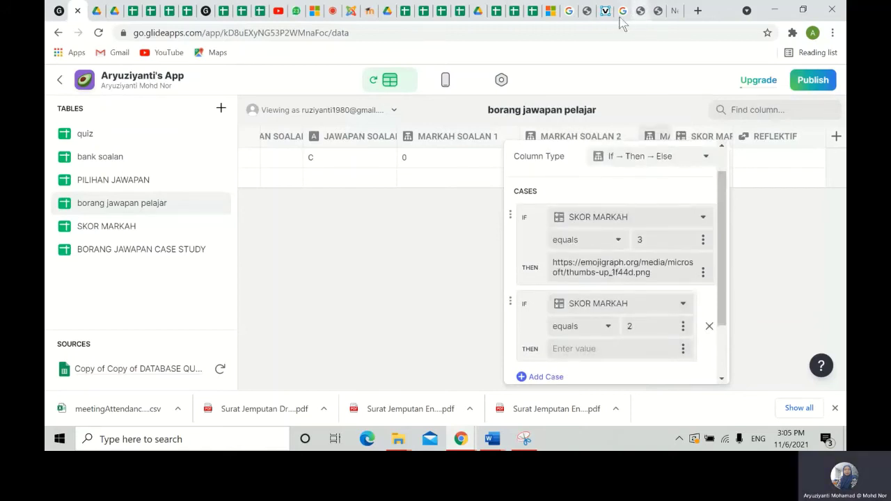
key("Tab")
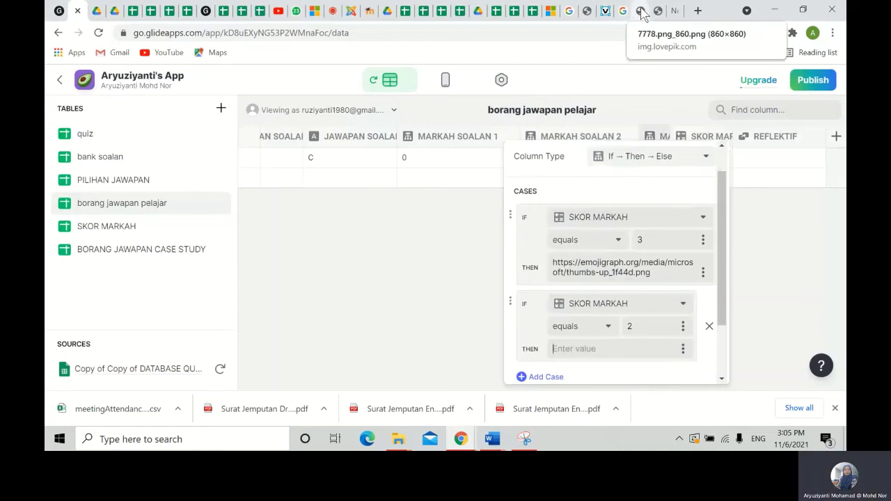
left_click(641, 11)
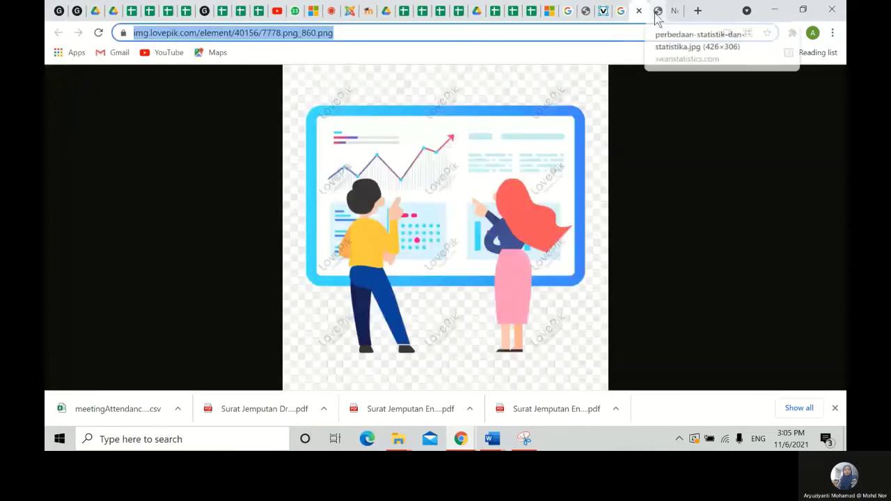
- Browse the image tabs and search results to find the blue Try Again rubber-stamp image
left_click(656, 17)
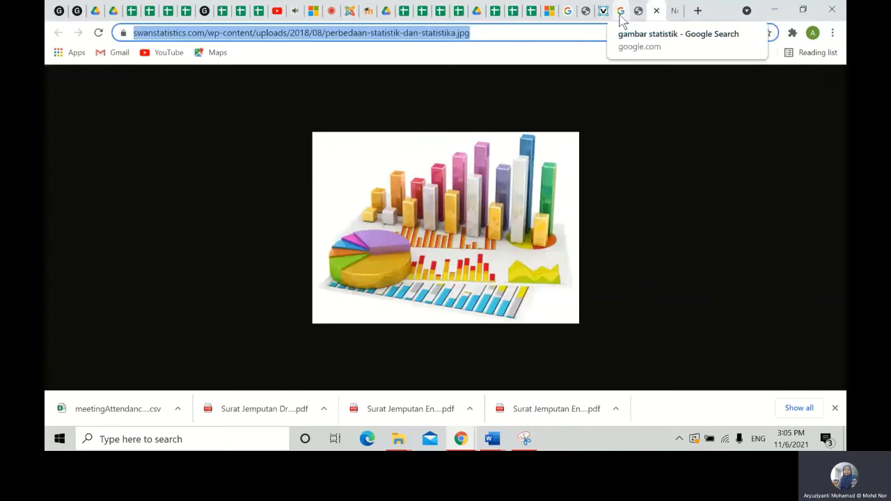
left_click(621, 16)
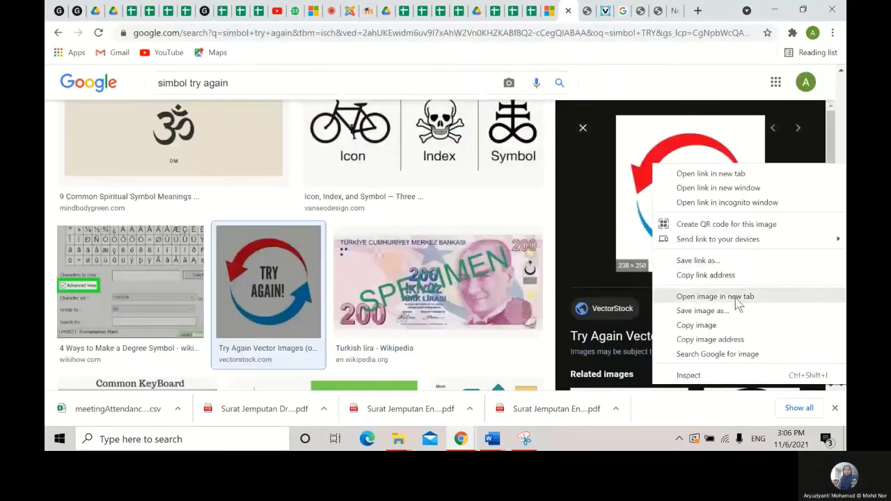
scroll(253, 211, "up", 1)
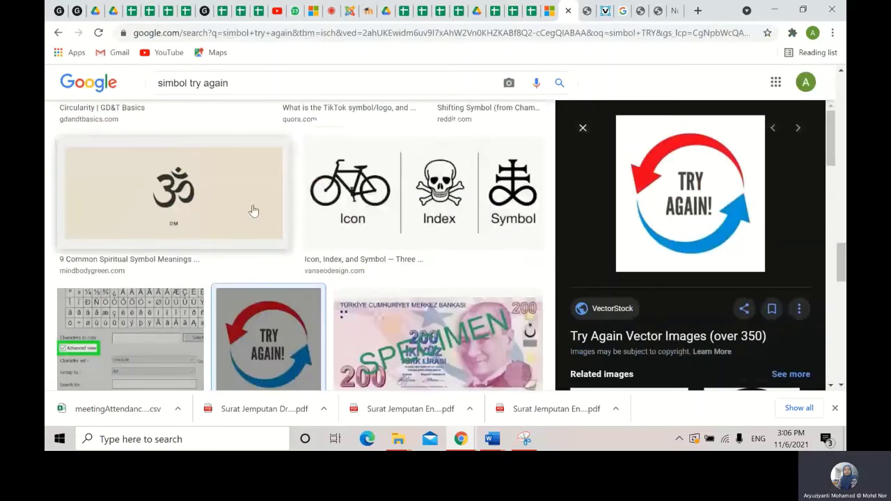
scroll(253, 211, "down", 5)
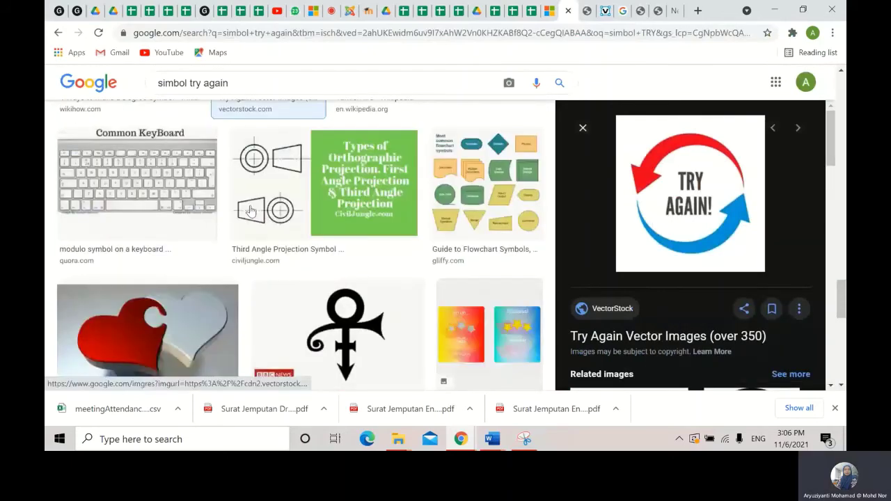
scroll(251, 211, "down", 4)
left_click(241, 233)
right_click(656, 235)
key("Escape")
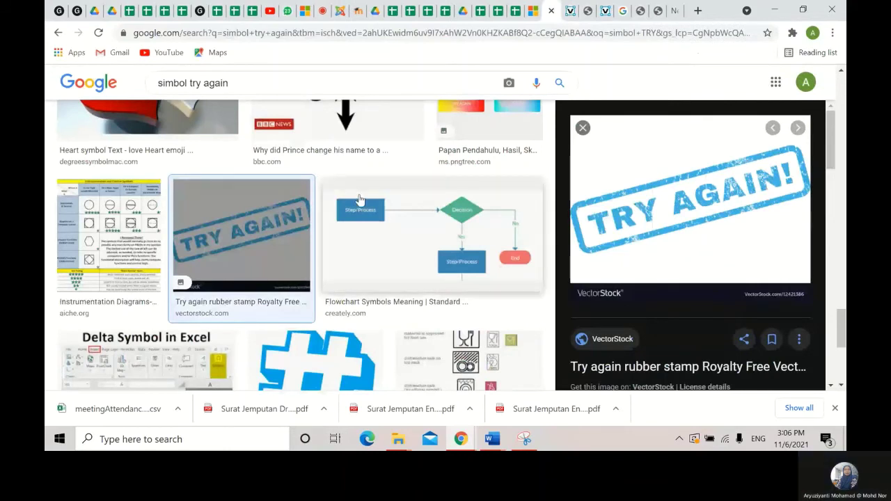
- Copy the Try Again stamp image's web address from its tab and return to the Glide editor
left_click(569, 12)
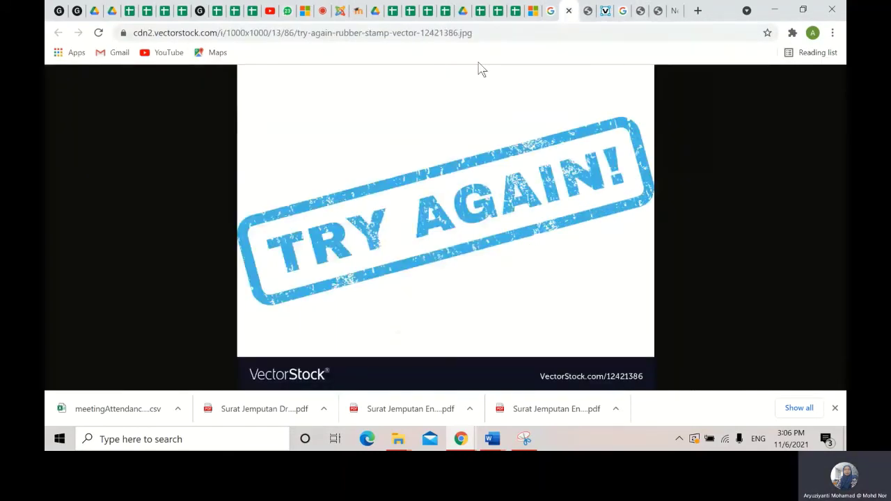
left_click(481, 31)
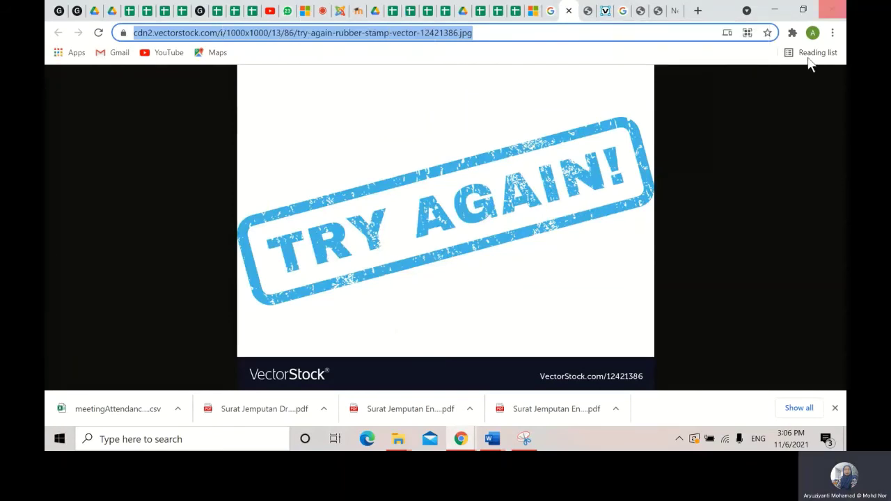
left_click(82, 17)
right_click(573, 358)
- Paste the Try Again URL for score 2, then add a third case: SKOR MARKAH equals 1 returning it
left_click(578, 252)
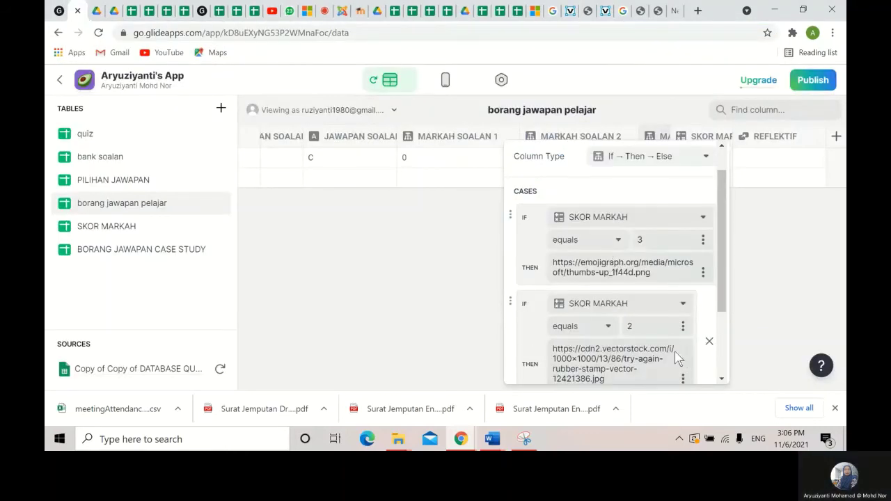
scroll(679, 358, "down", 3)
left_click(542, 302)
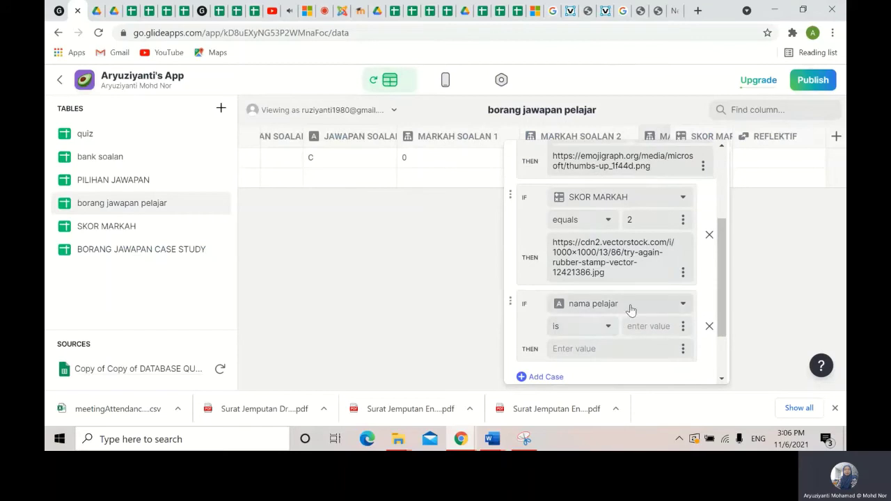
left_click(631, 307)
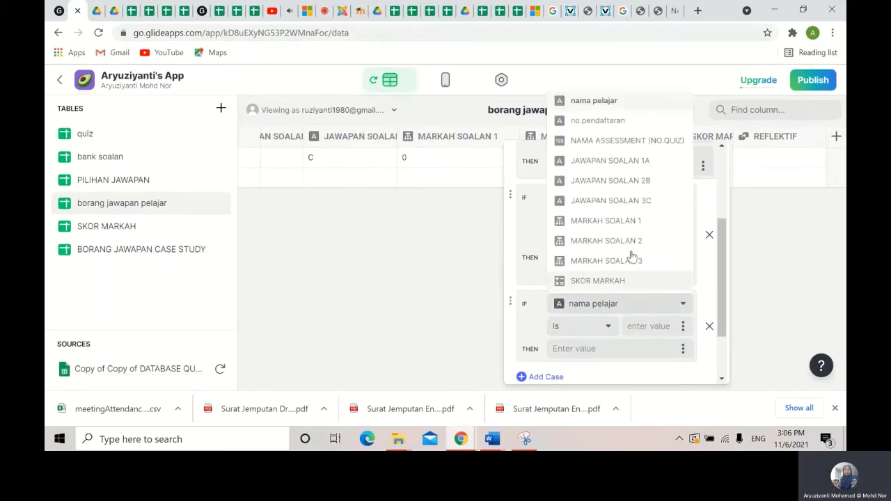
left_click(639, 281)
left_click(657, 325)
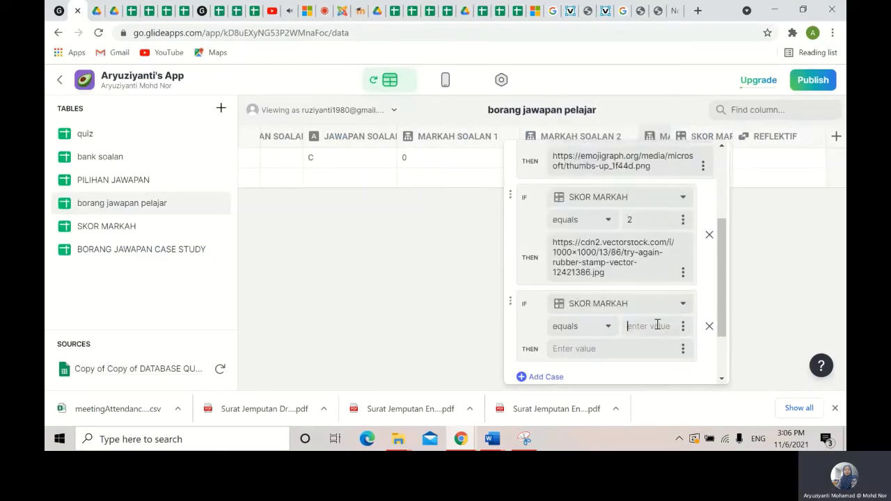
type("1")
right_click(596, 350)
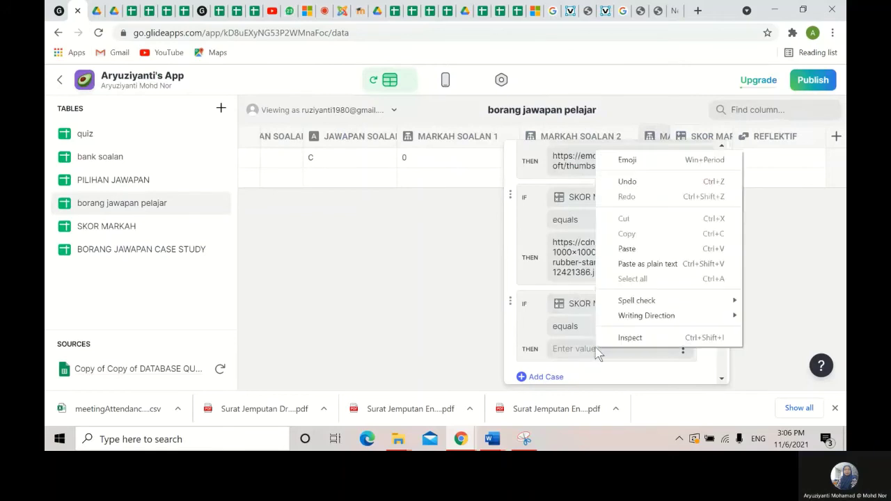
left_click(648, 264)
- Paste the Try Again URL as the Else value and start a fourth case
scroll(613, 292, "down", 2)
left_click(574, 330)
right_click(574, 330)
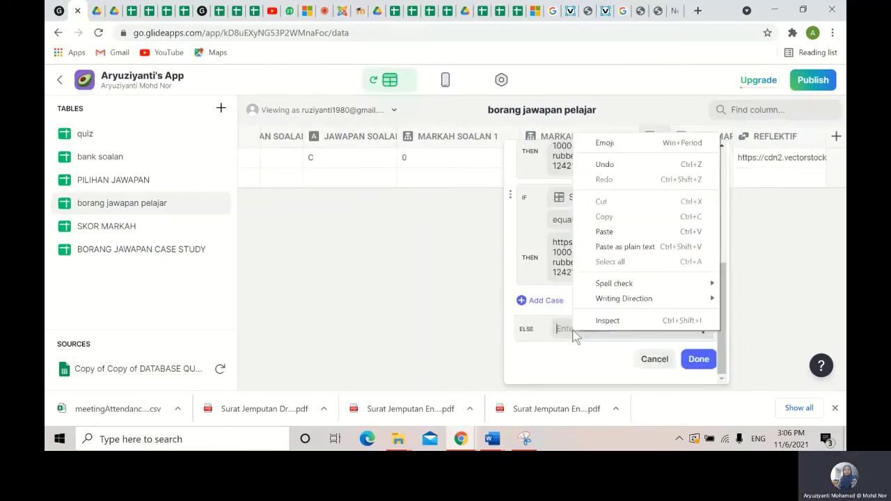
left_click(605, 232)
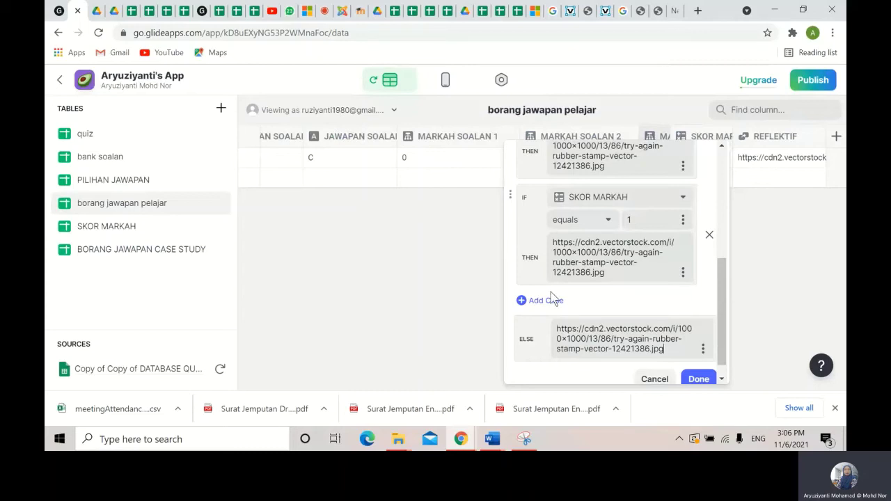
left_click(544, 302)
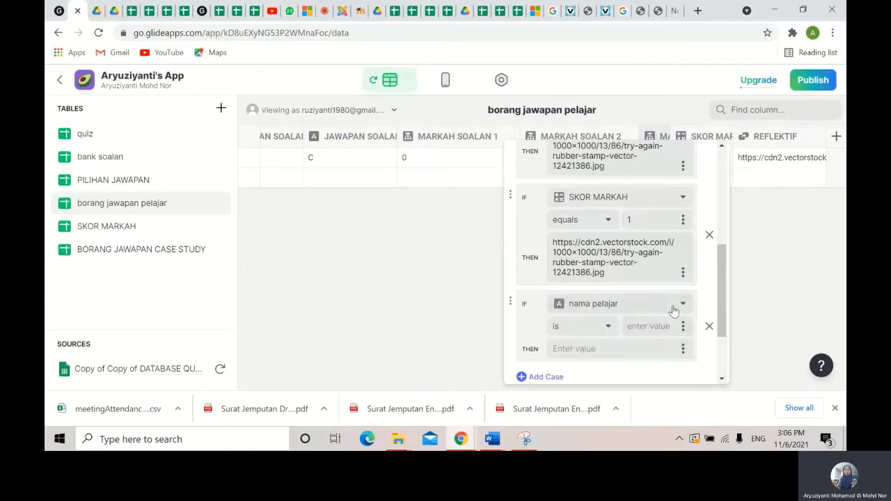
left_click(673, 308)
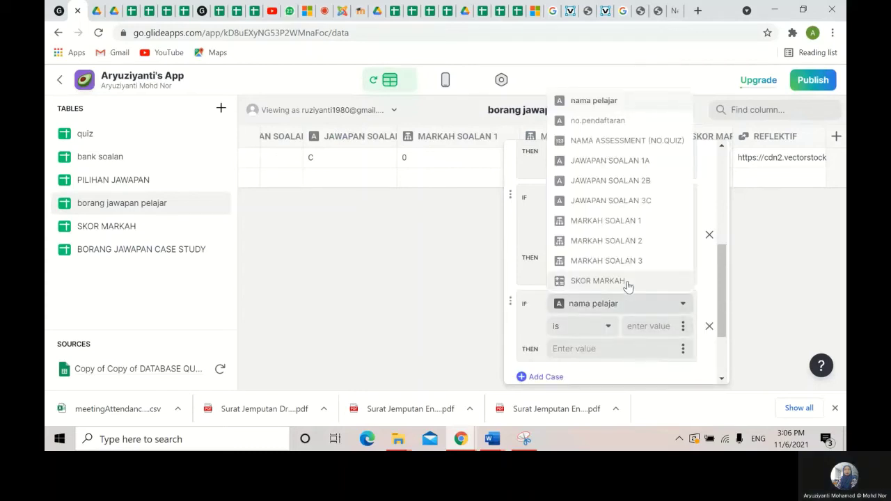
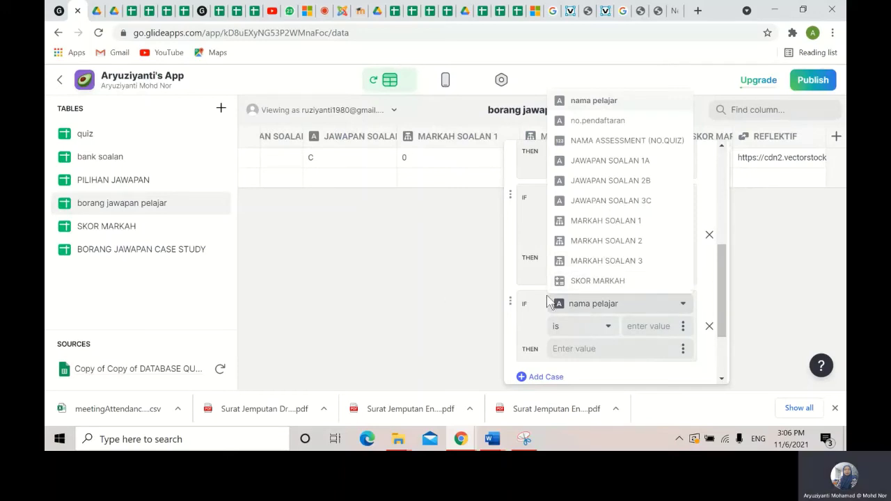
- Discard the unfinished column editor, returning to the borang jawapan pelajar data grid
left_click(460, 293)
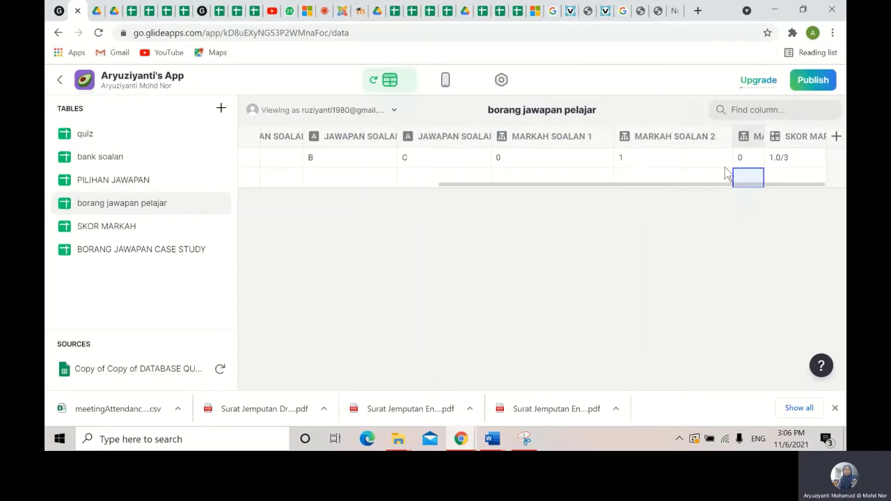
- Add a new column named REFLEKSI of type If → Then → Else
left_click(836, 137)
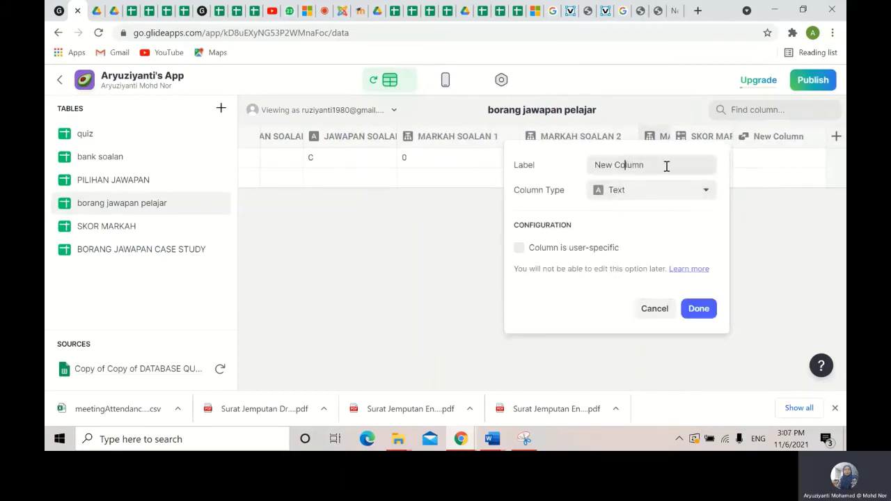
triple_click(611, 165)
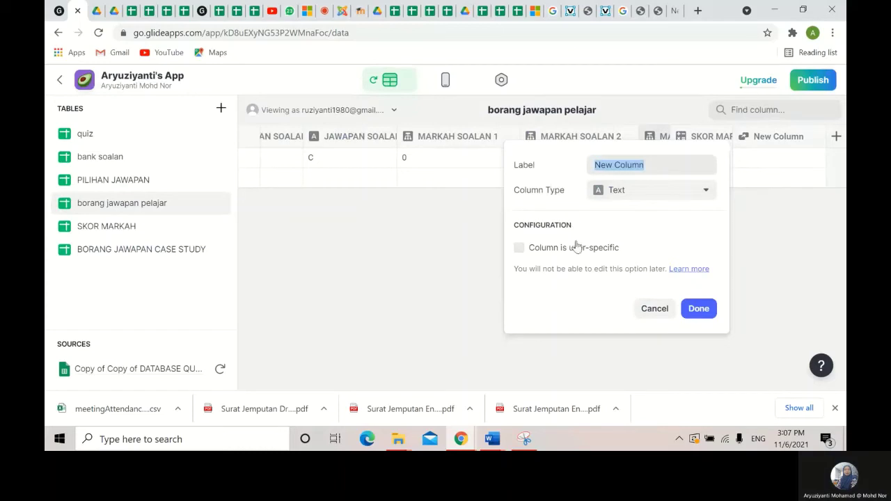
type("RE")
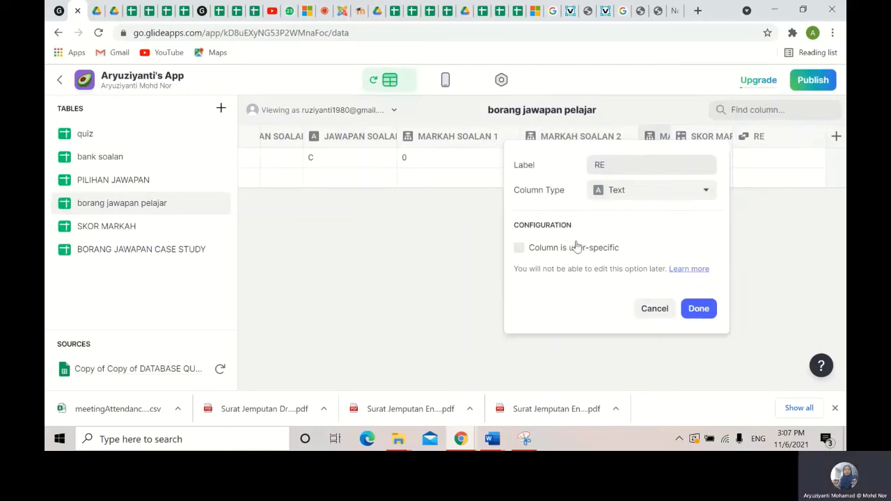
type("FLEKSI")
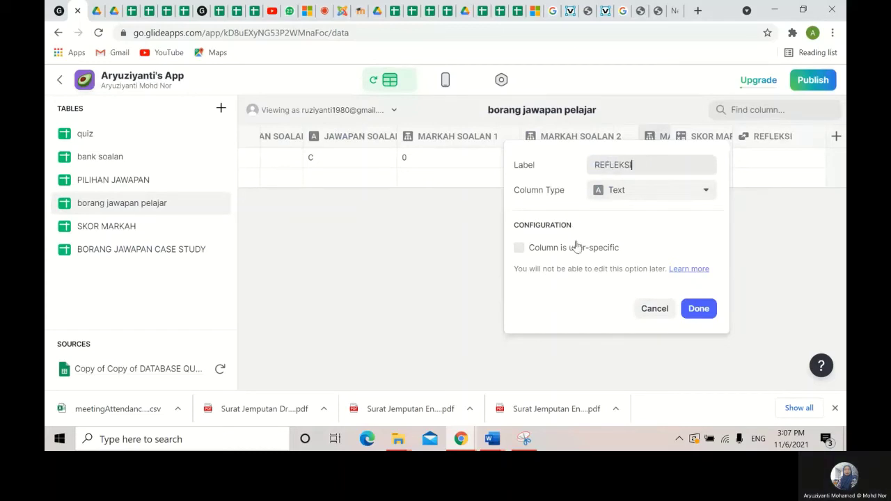
left_click(658, 195)
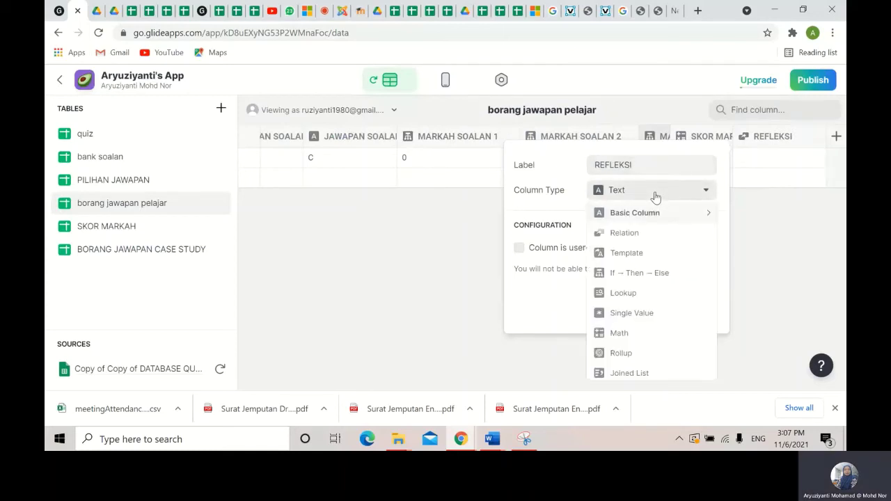
left_click(630, 274)
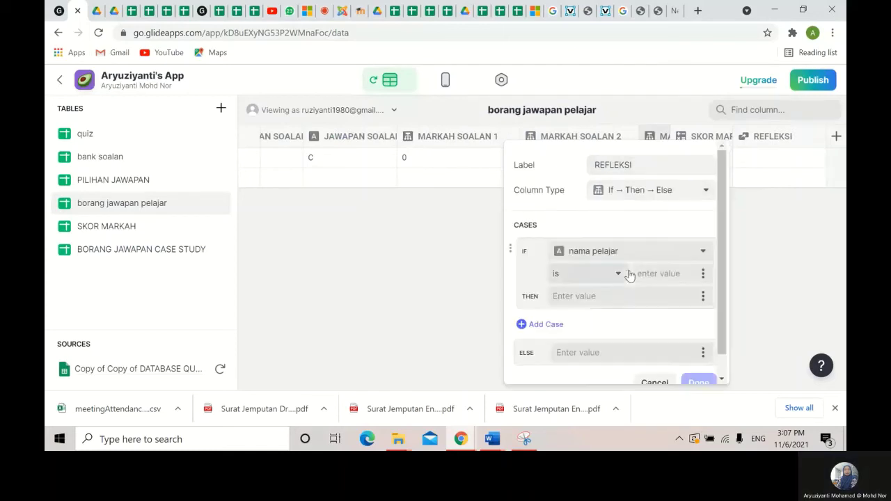
- Paste the try-again image URL as Else and test SKOR MARKAH in the condition
left_click(677, 253)
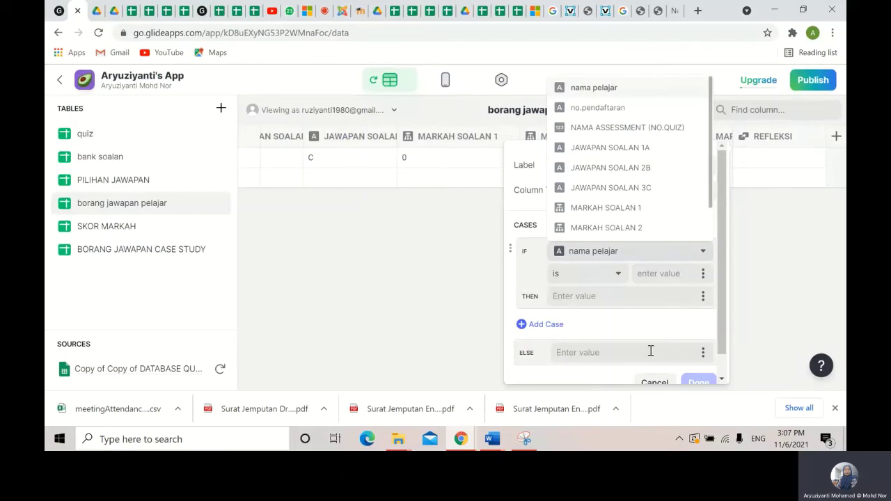
right_click(593, 353)
left_click(627, 254)
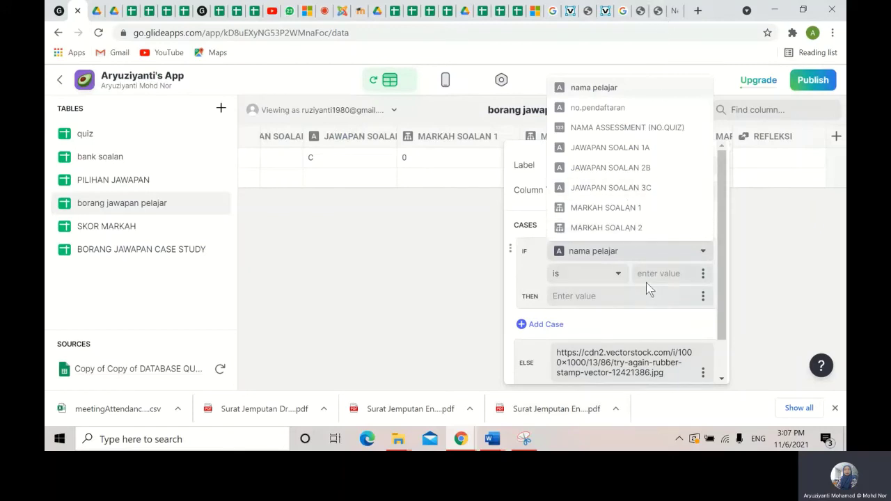
left_click(677, 250)
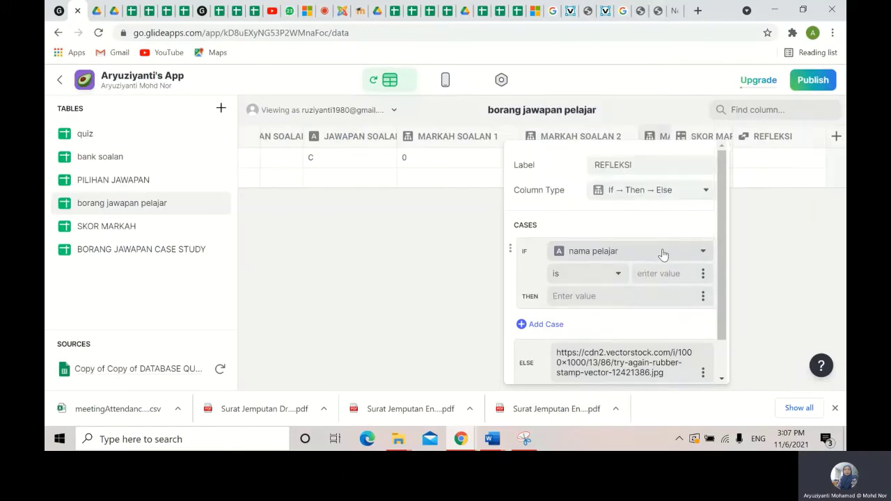
left_click(663, 252)
scroll(622, 215, "down", 1)
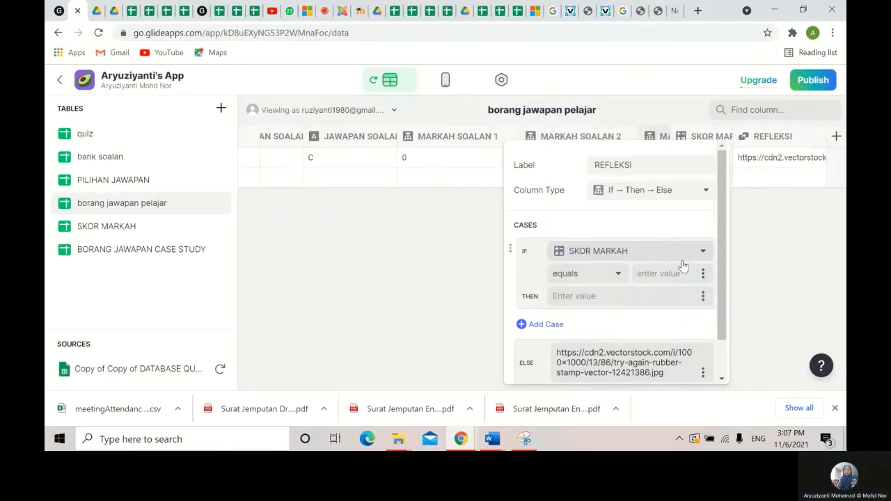
left_click(617, 234)
- Enter 3 as the condition value, then copy the thumbs-up emoji image address in Chrome
type("3")
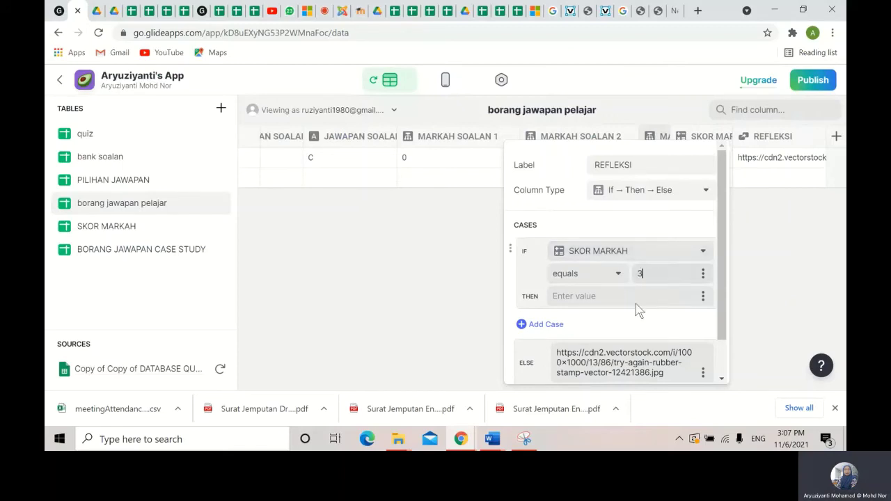
left_click(589, 12)
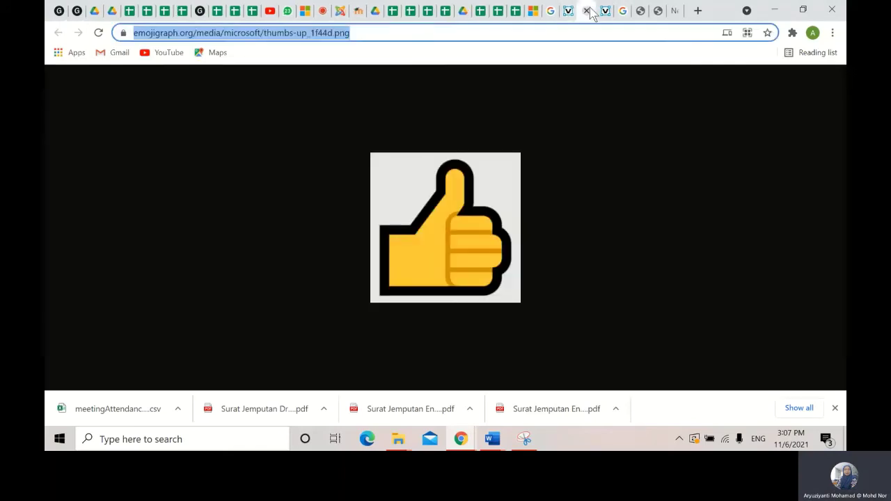
right_click(284, 34)
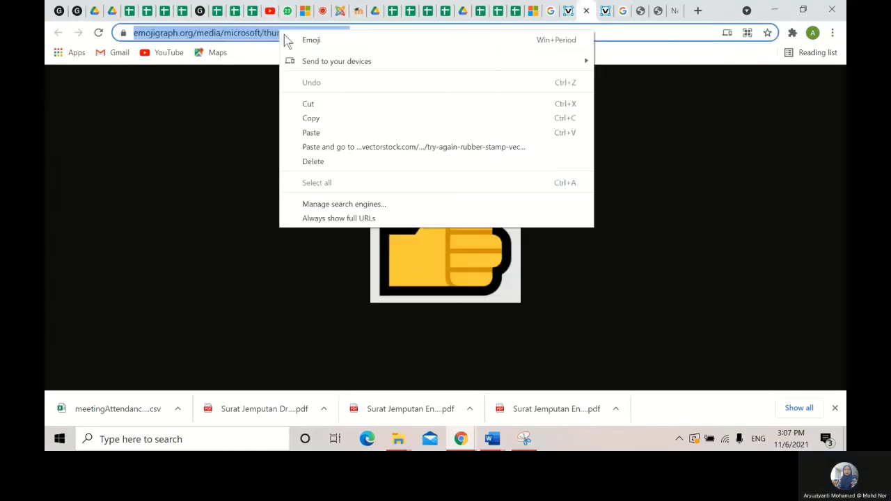
left_click(317, 119)
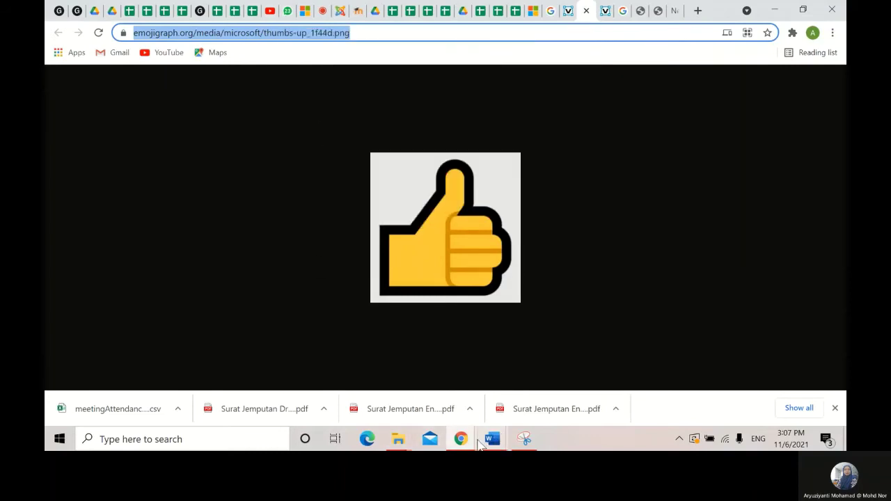
- Paste the thumbs-up image URL as the Then value and save the REFLEKSI column
left_click(77, 10)
right_click(597, 293)
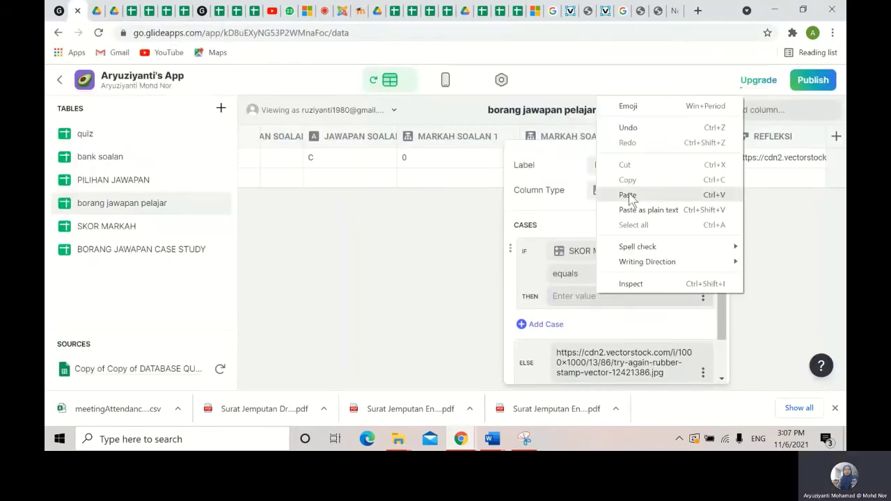
left_click(628, 195)
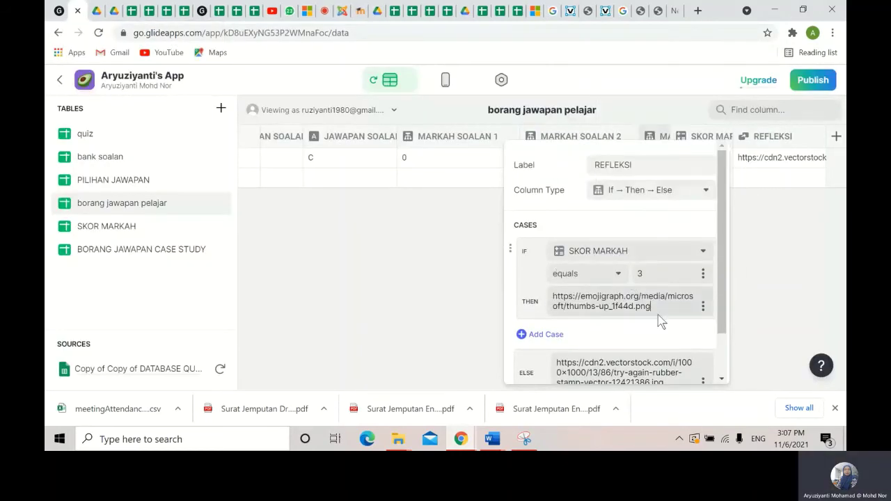
scroll(673, 330, "down", 2)
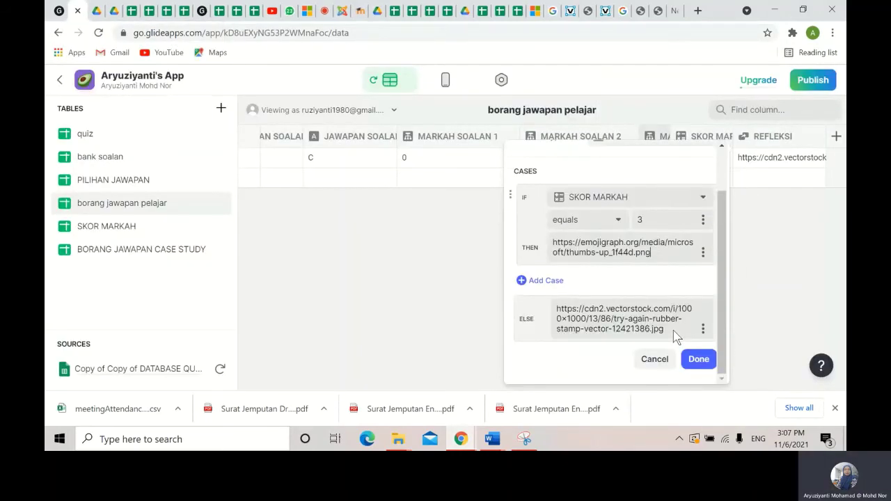
left_click(698, 358)
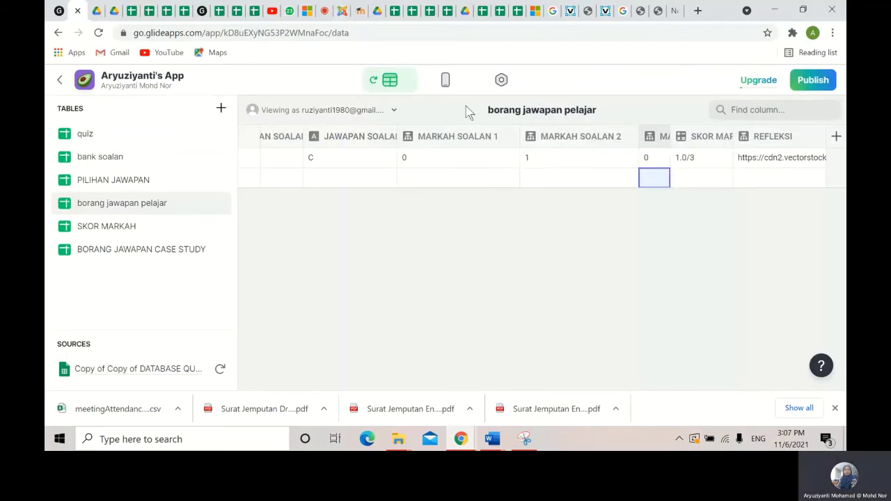
left_click(442, 82)
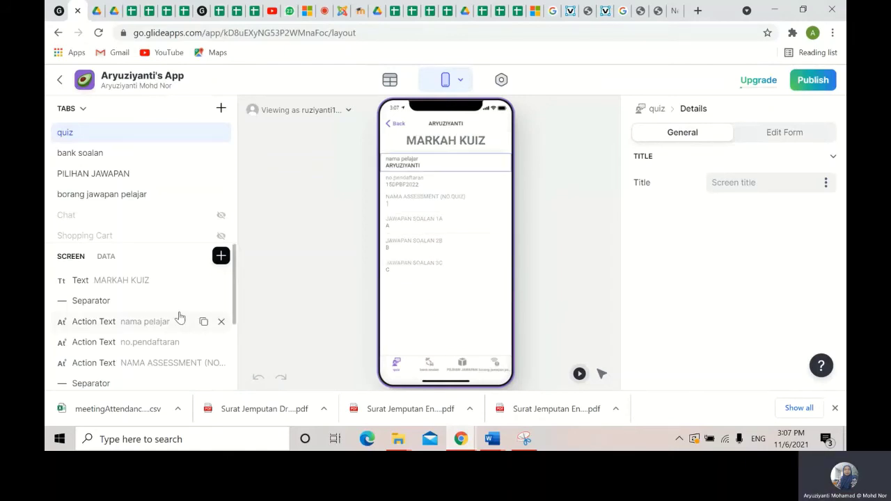
- Insert an Action Text bound to REFLEKSI on MARKAH KUIZ and retitle it SKOR MARKAH
scroll(149, 335, "down", 3)
scroll(129, 325, "up", 2)
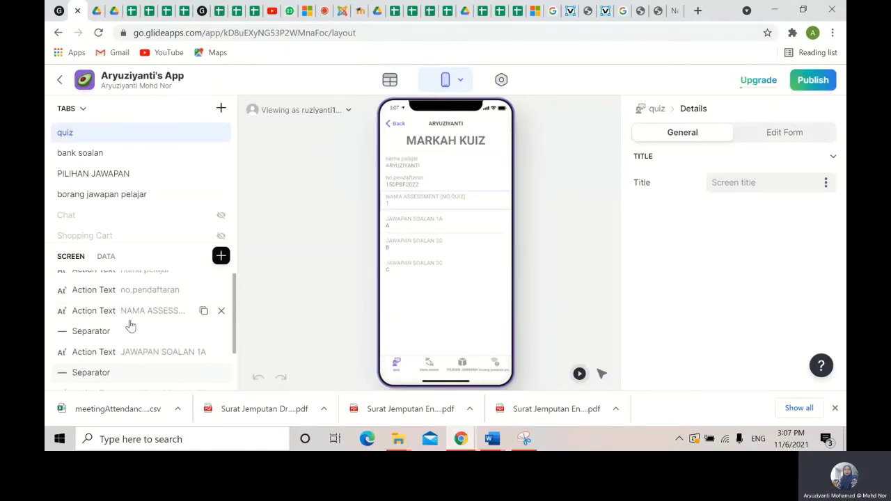
left_click(220, 256)
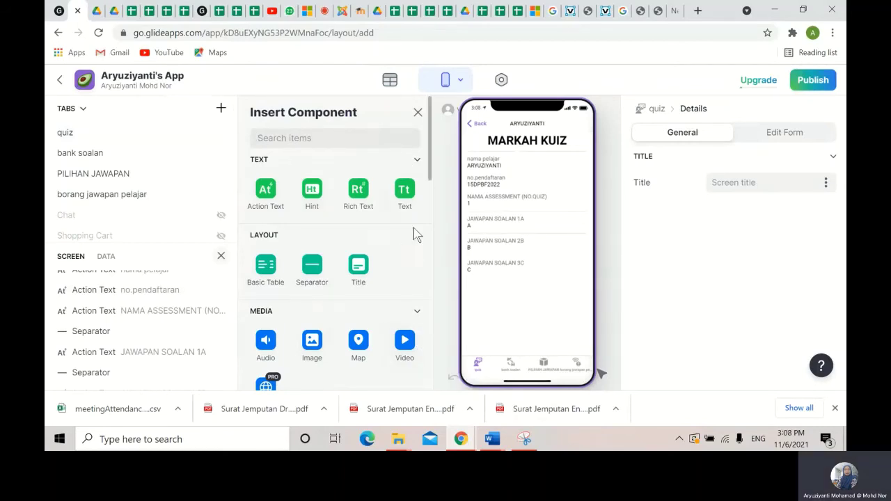
left_click(269, 197)
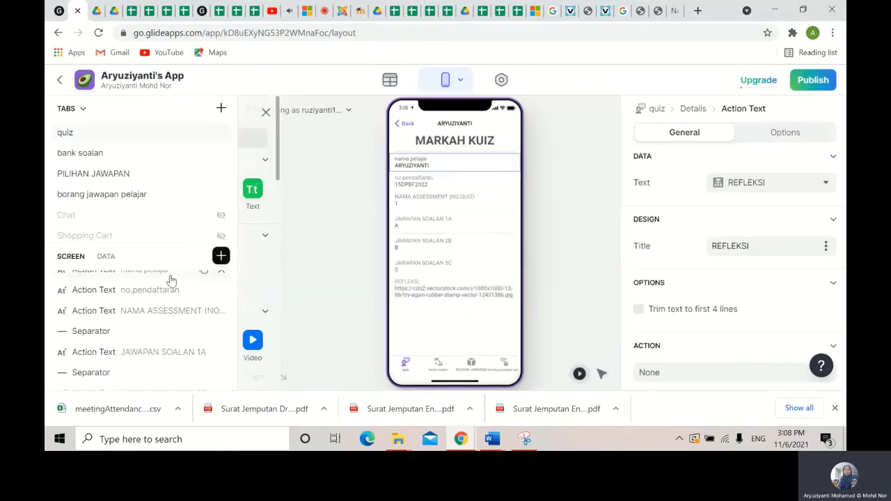
double_click(156, 372)
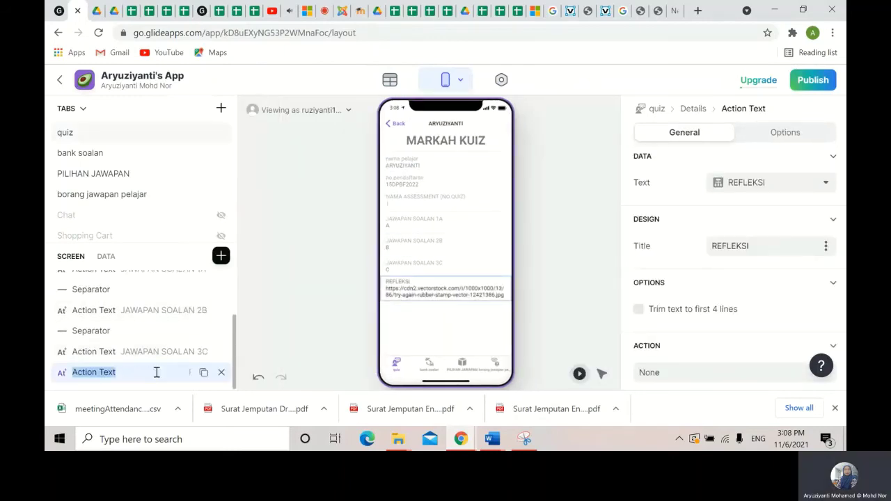
left_click_drag(768, 247, 709, 248)
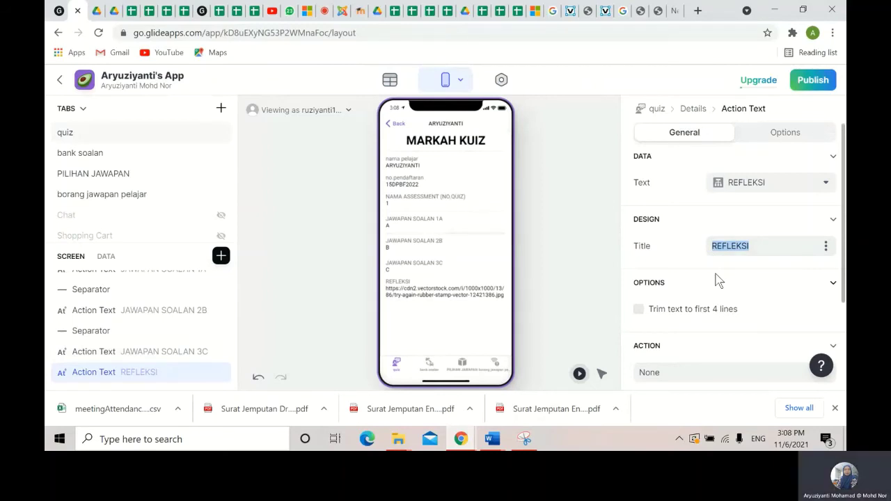
type("SKO")
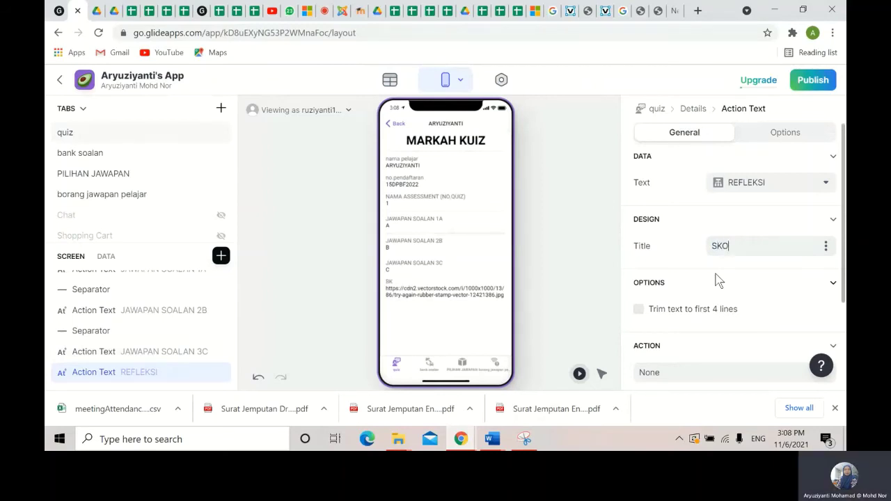
type("R MARK")
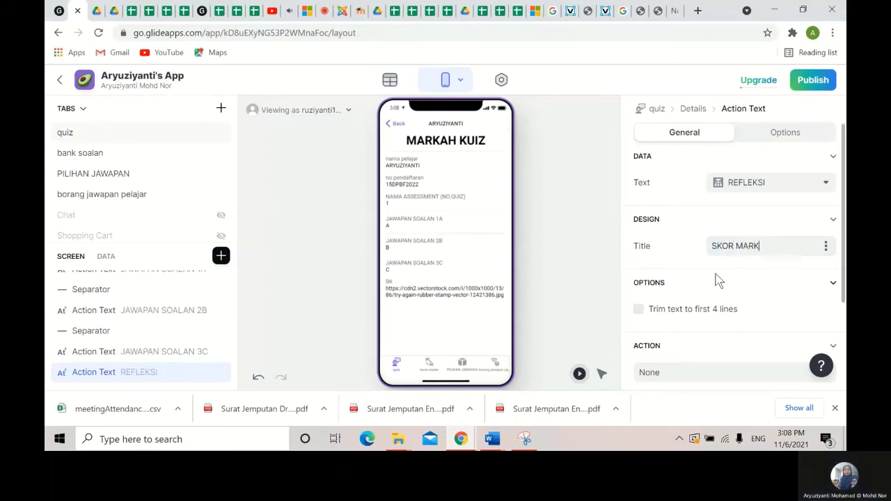
type("AH:")
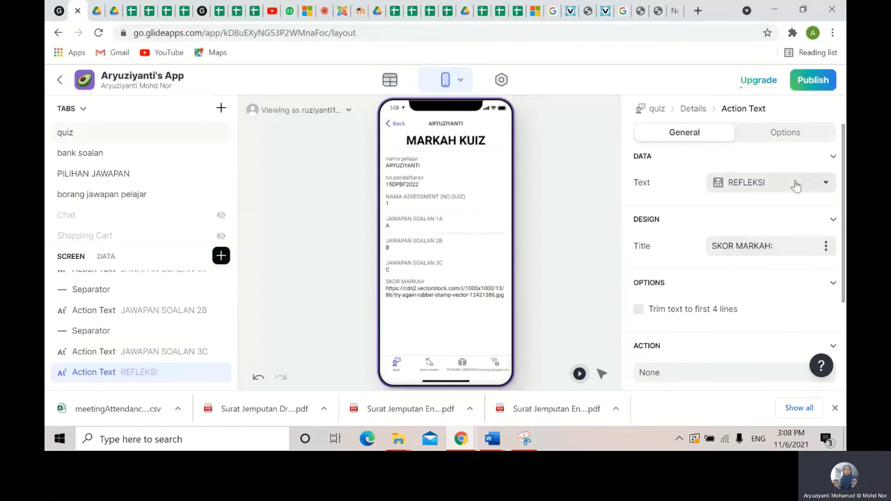
- Show MARKAH SOALAN 1 in the score field and move it below JAWAPAN SOALAN 1A
left_click(795, 184)
scroll(794, 316, "down", 2)
scroll(785, 300, "down", 3)
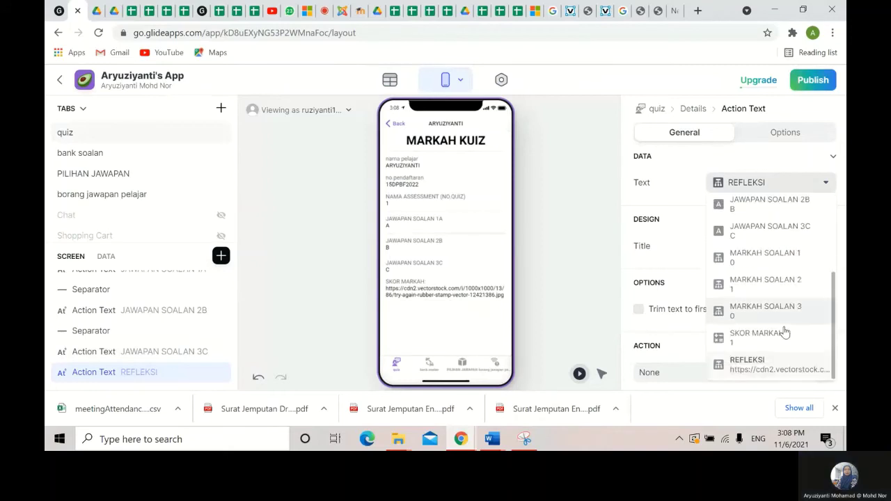
left_click(786, 263)
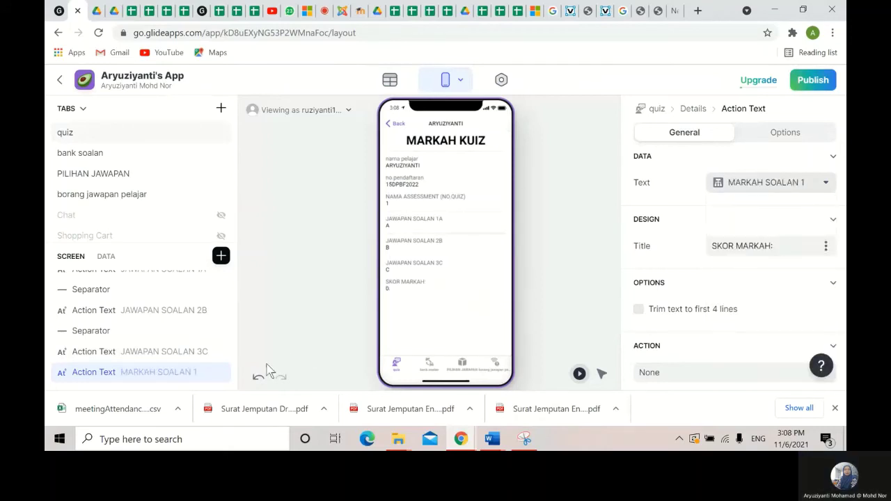
left_click_drag(169, 369, 164, 335)
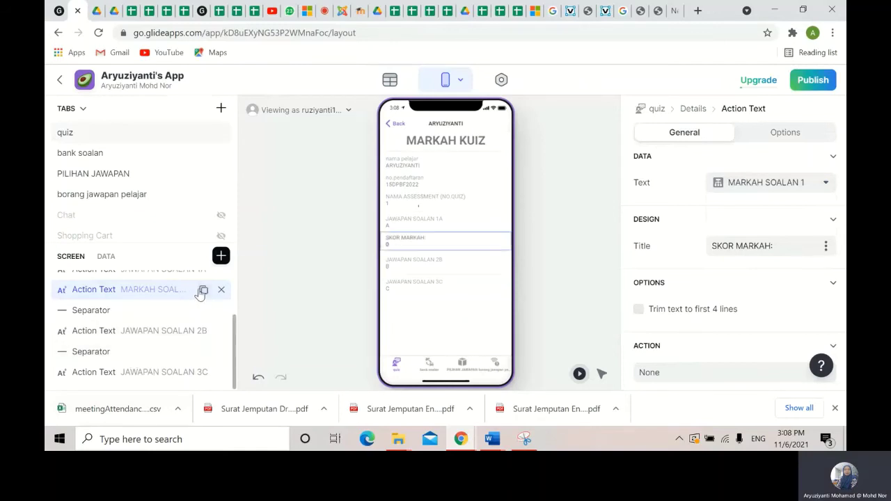
- Duplicate the score field under answer 2B and bind it to MARKAH SOALAN 2
left_click(201, 293)
left_click_drag(144, 313, 151, 361)
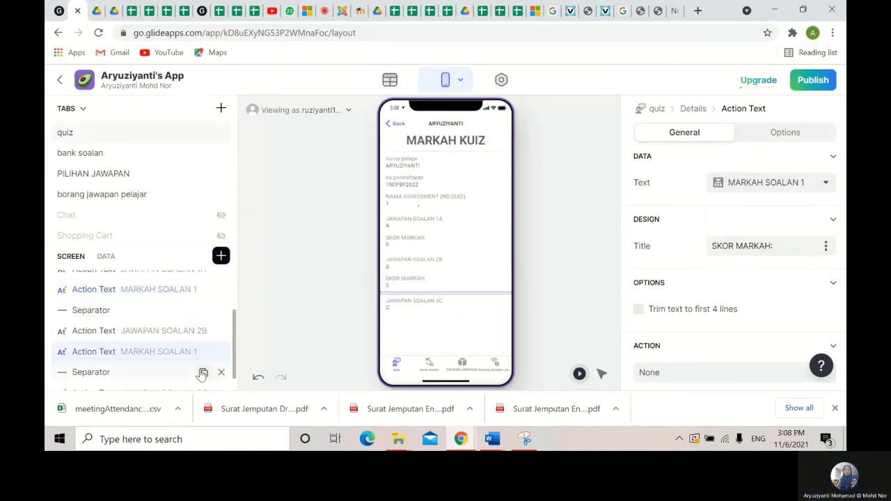
double_click(169, 351)
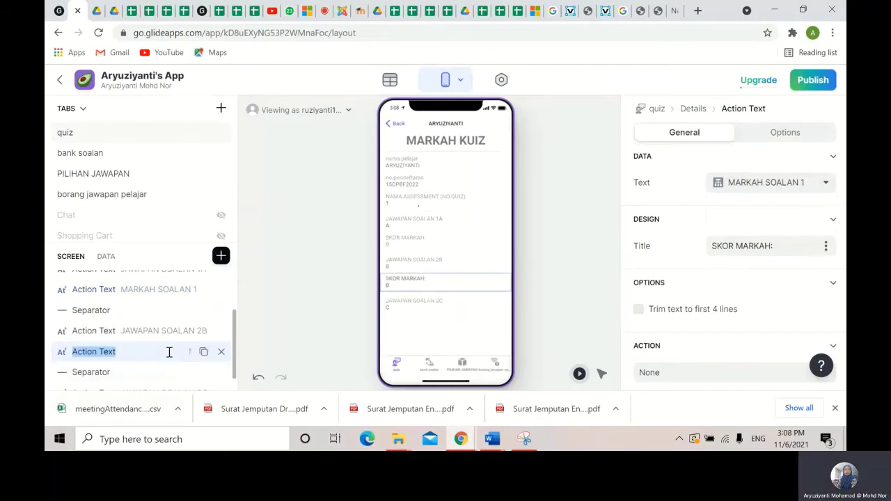
left_click(787, 185)
left_click(787, 343)
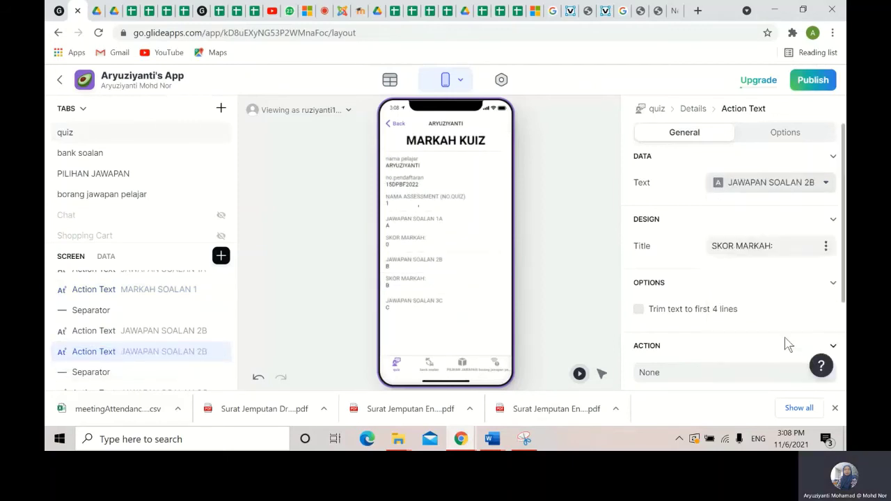
left_click(785, 187)
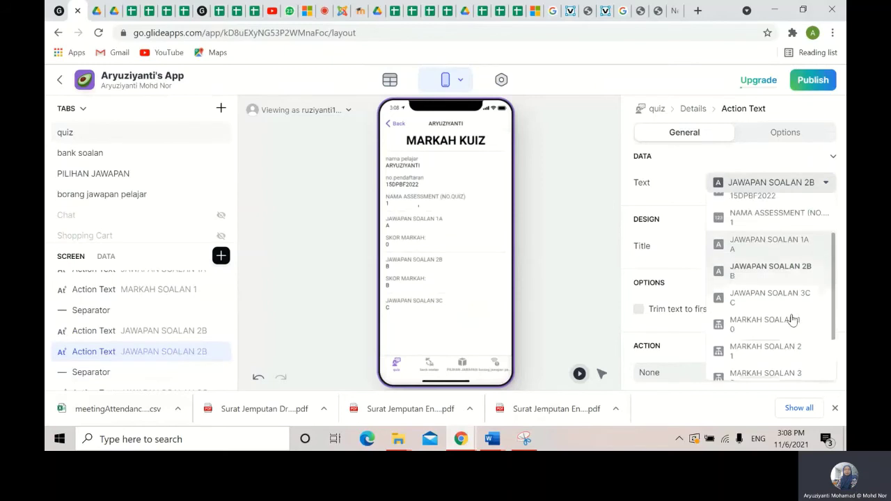
scroll(793, 320, "down", 2)
left_click(779, 289)
- Duplicate it again under answer 3C, showing MARKAH SOALAN 3
left_click(204, 351)
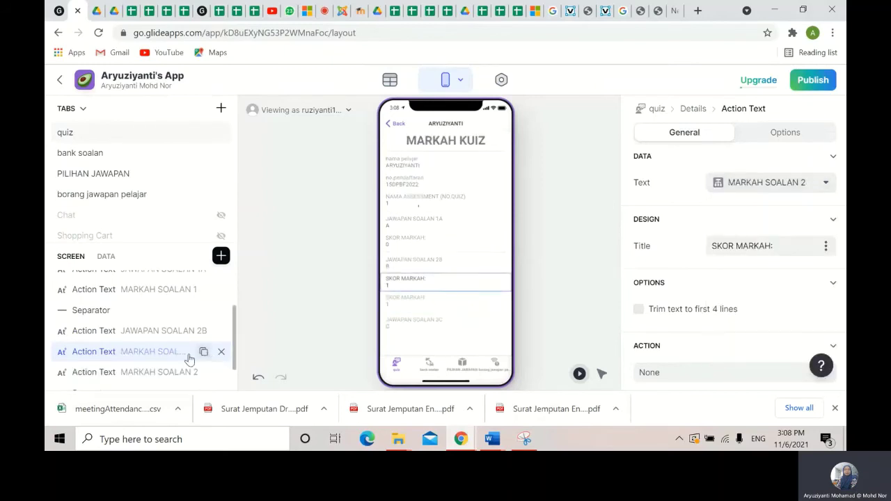
left_click_drag(149, 372, 174, 372)
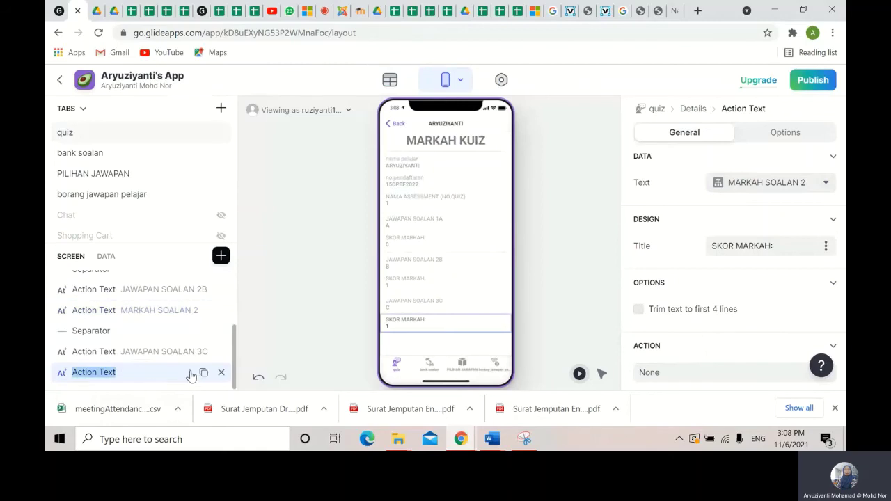
left_click(805, 189)
scroll(802, 361, "down", 5)
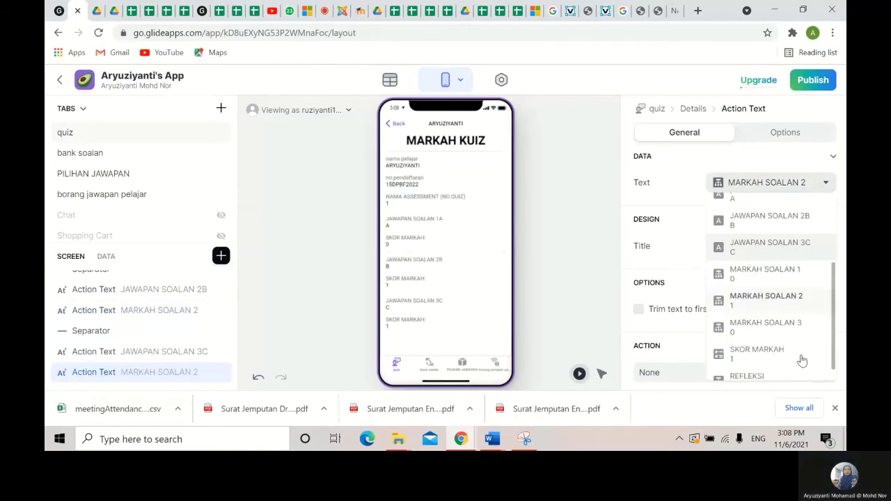
left_click(793, 315)
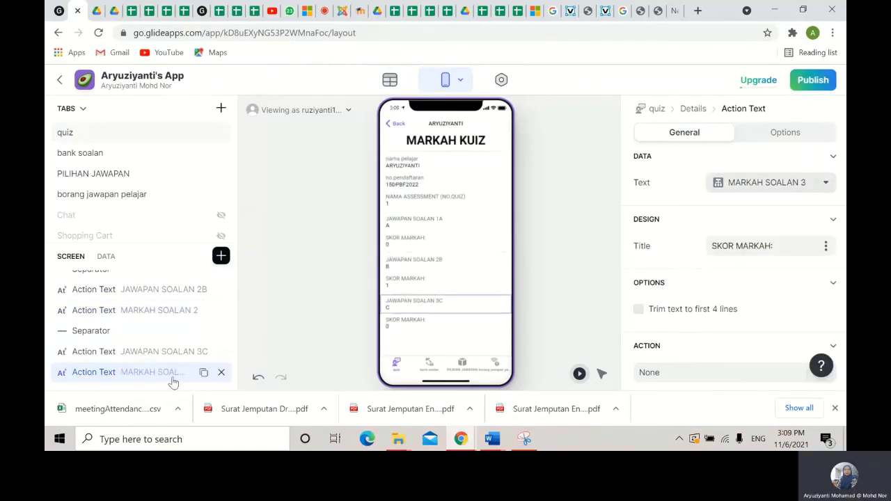
left_click(221, 255)
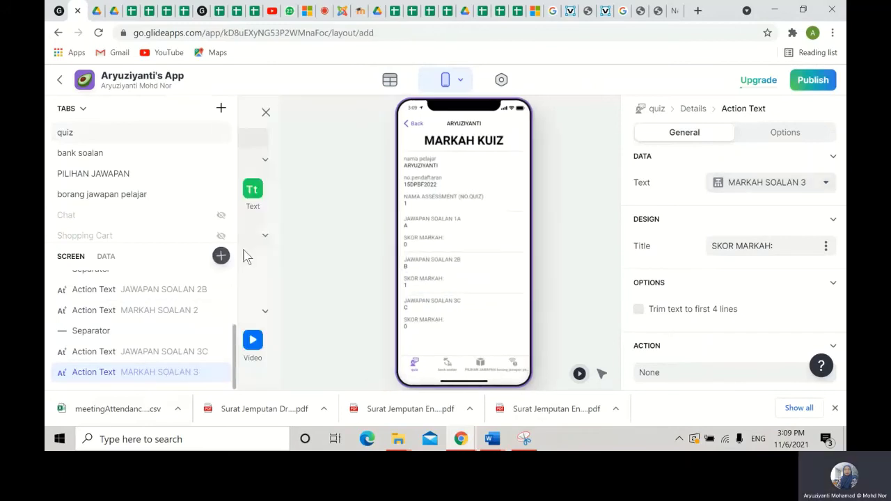
- Add a separator and an Action Text titled JUMLAH SKOR MARKAH at the screen's bottom
left_click(311, 275)
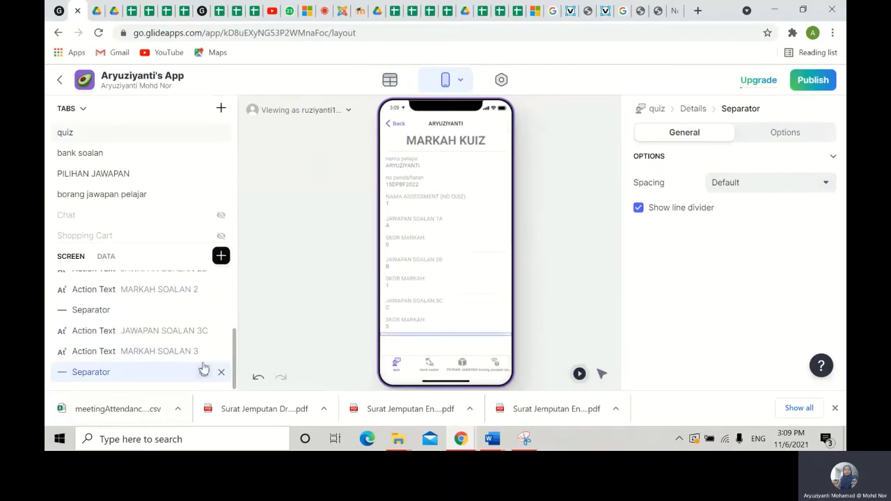
left_click(220, 256)
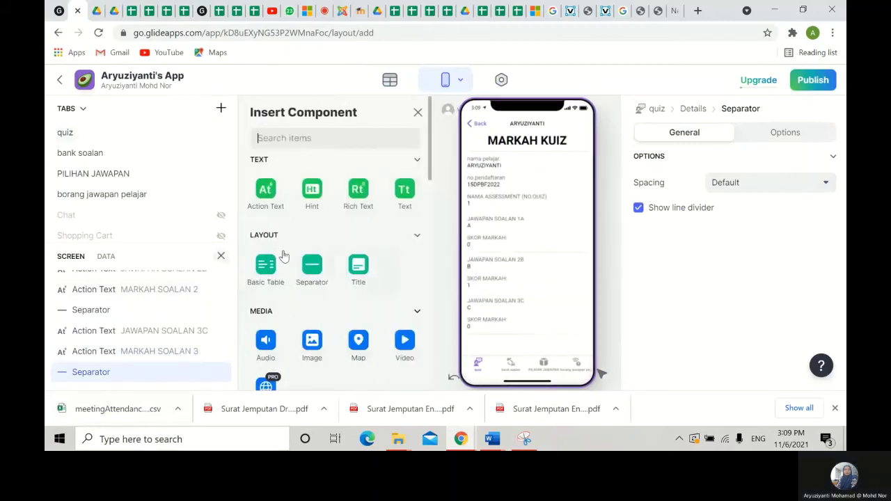
left_click(266, 191)
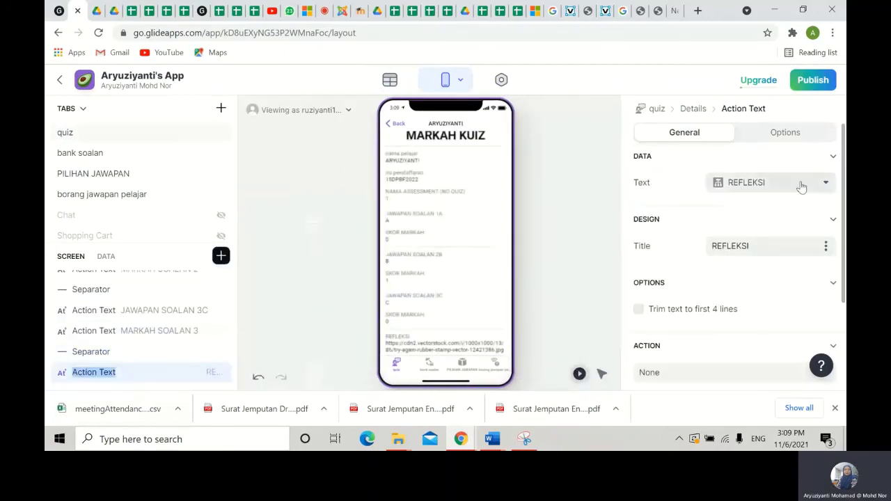
left_click_drag(775, 246, 673, 257)
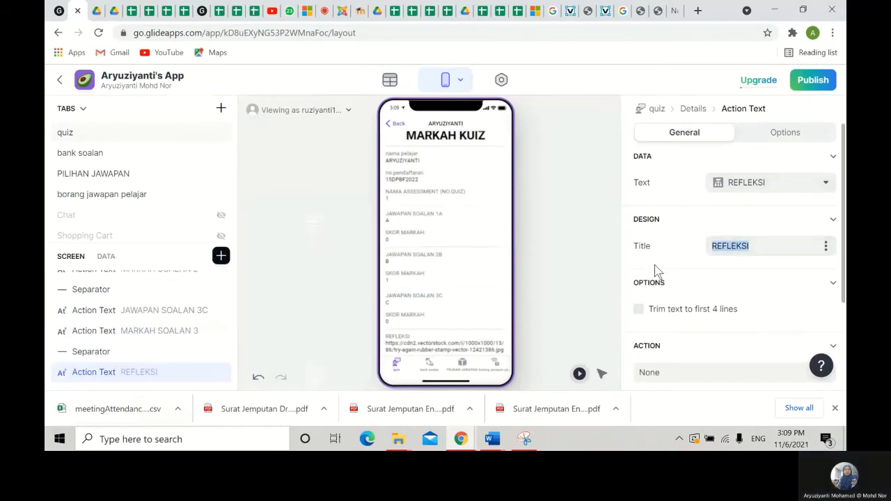
type("T")
key("BackSpace")
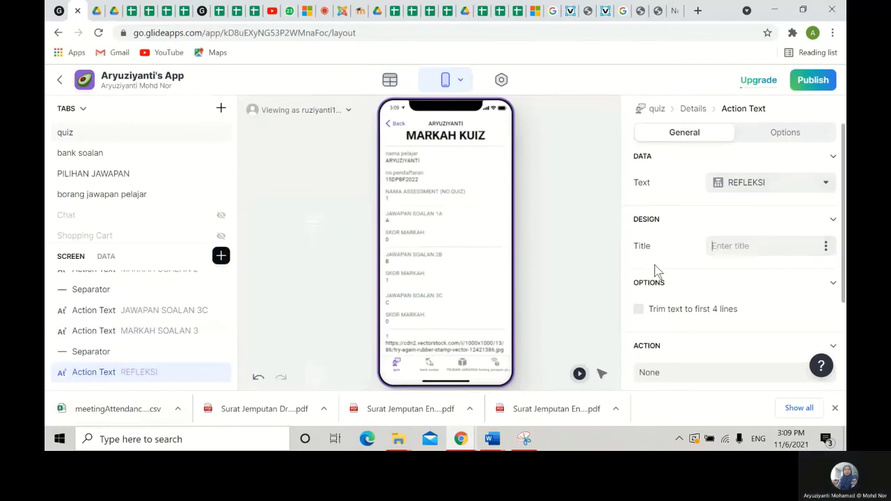
type("JUMLAH SKOR")
type("KAH")
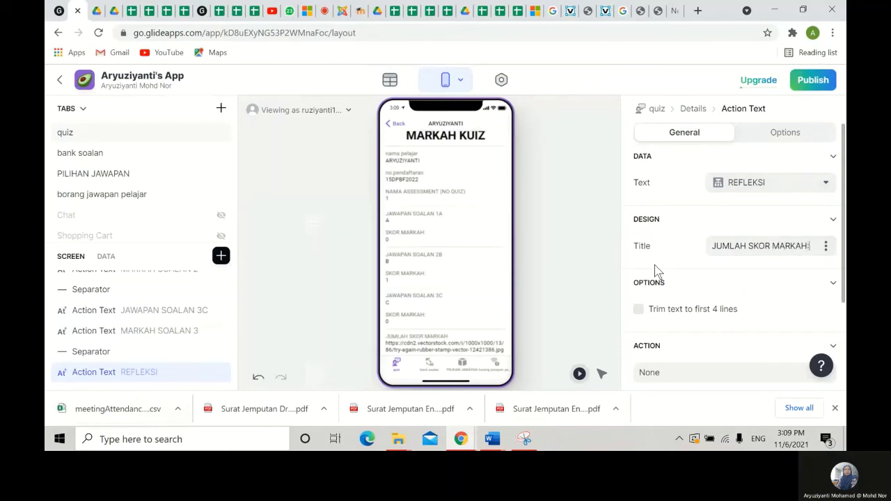
left_click(794, 187)
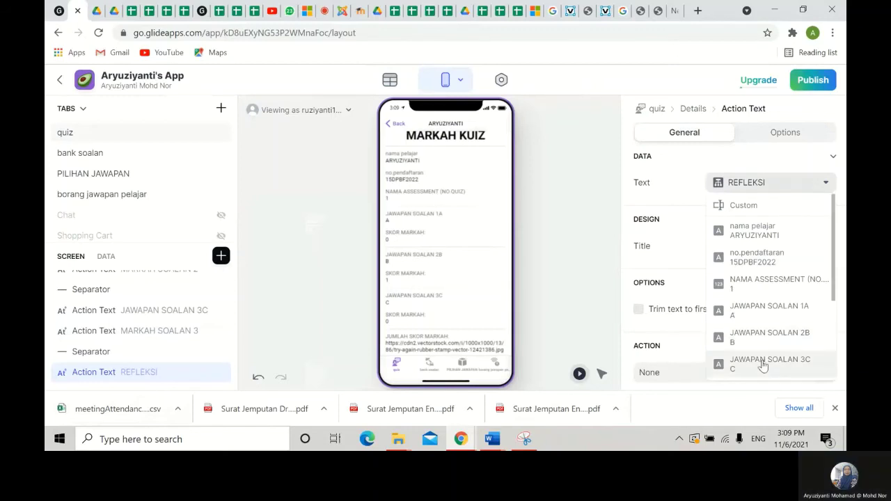
- Bind the JUMLAH SKOR MARKAH field to SKOR MARKAH, showing 1.0/3
scroll(799, 345, "down", 1)
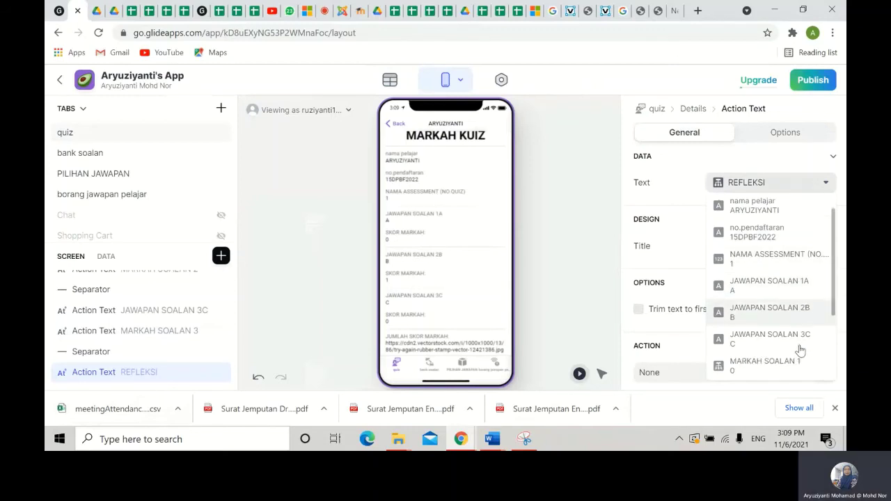
scroll(799, 350, "down", 3)
left_click(763, 336)
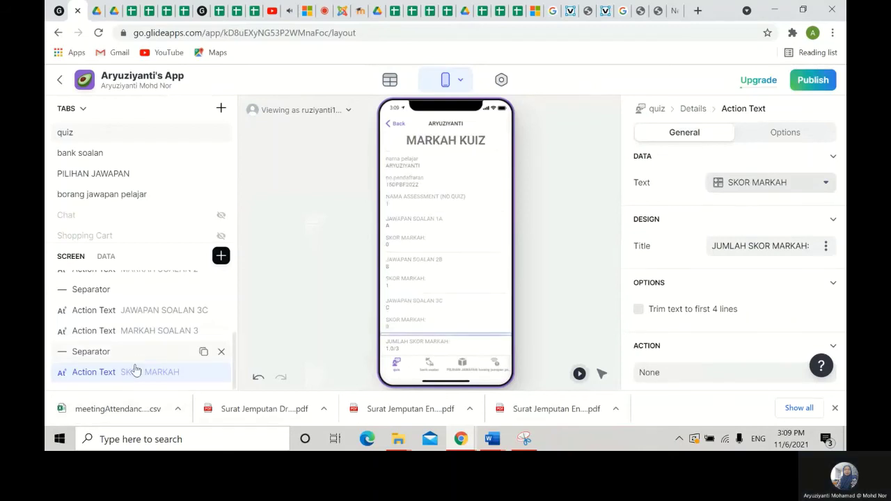
- Add a centred Headline 1 Text component showing the SKOR MARKAH total beneath it
left_click(219, 257)
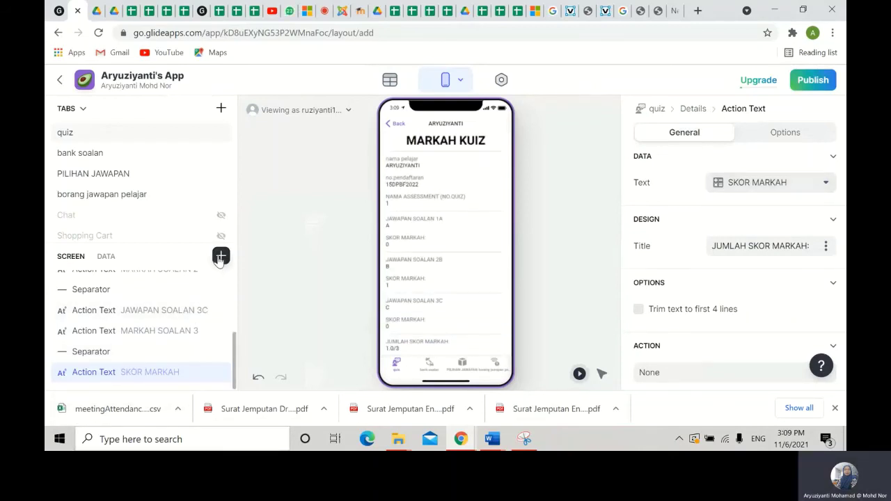
left_click(408, 195)
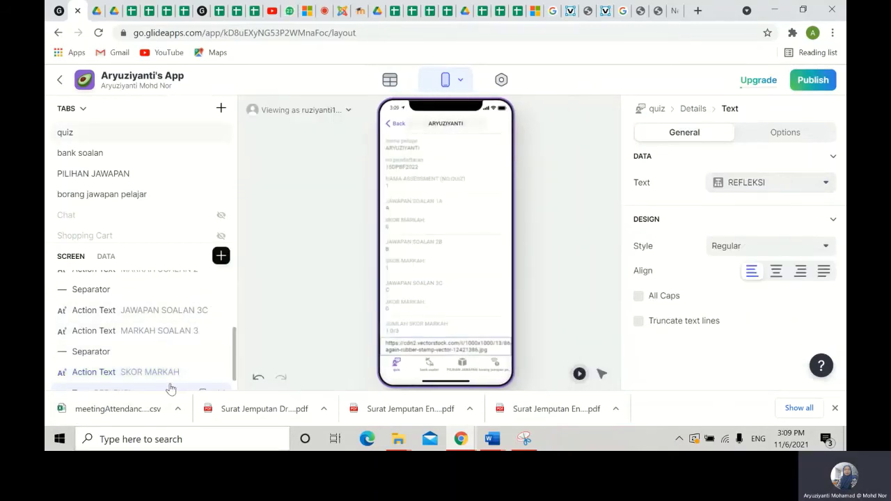
double_click(169, 374)
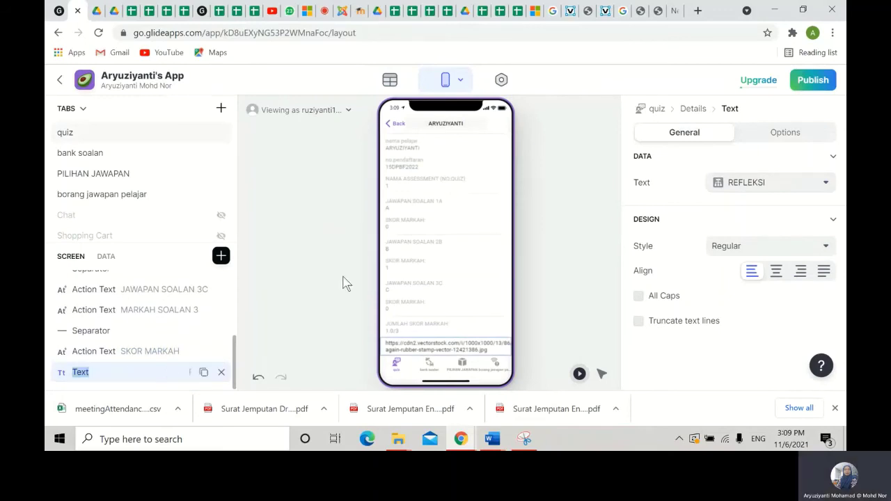
left_click(798, 184)
scroll(752, 348, "down", 3)
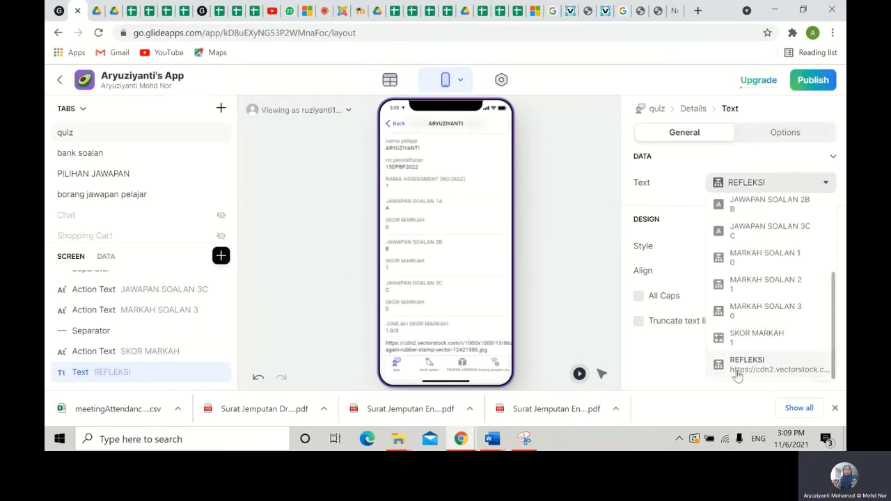
left_click(756, 338)
left_click(776, 270)
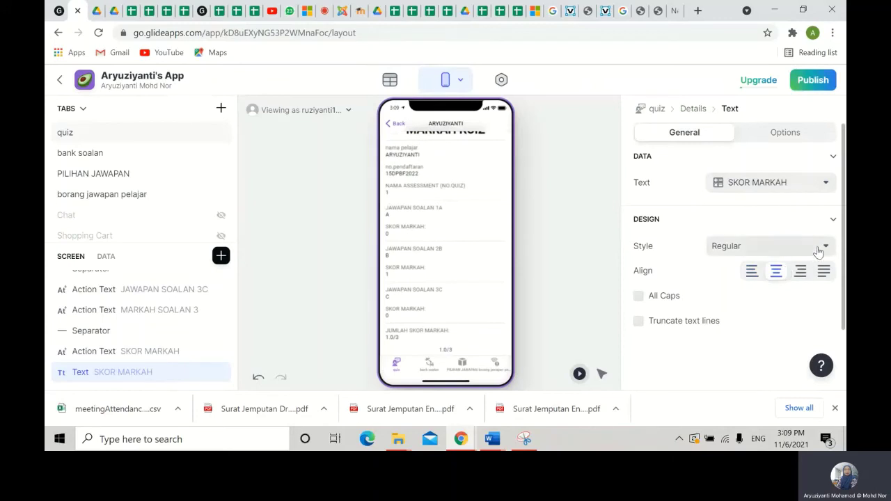
left_click(819, 248)
left_click(771, 164)
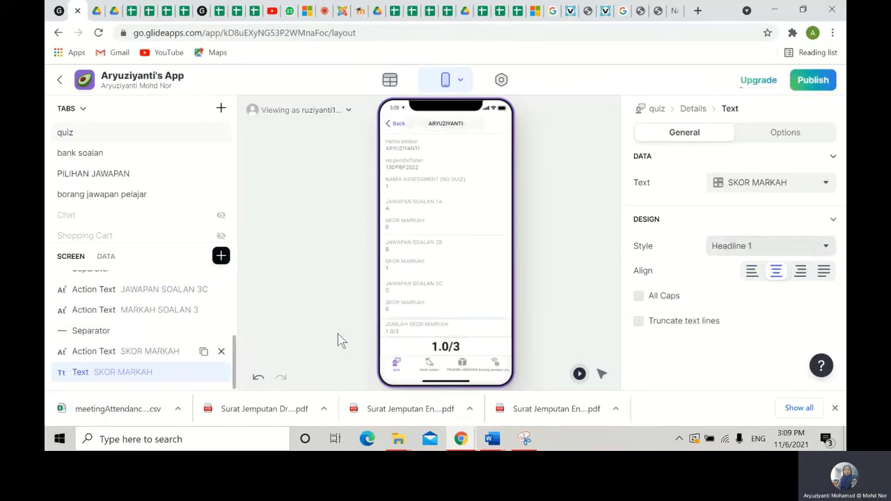
- Add a REFLEKSI image showing the whole TRY AGAIN stamp at a shorter height, then return to the quiz list
left_click(220, 255)
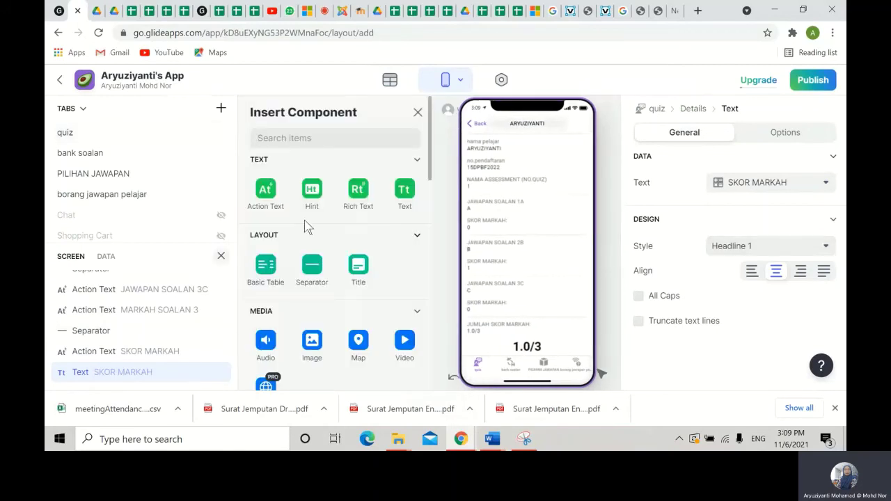
scroll(308, 173, "down", 3)
left_click(311, 158)
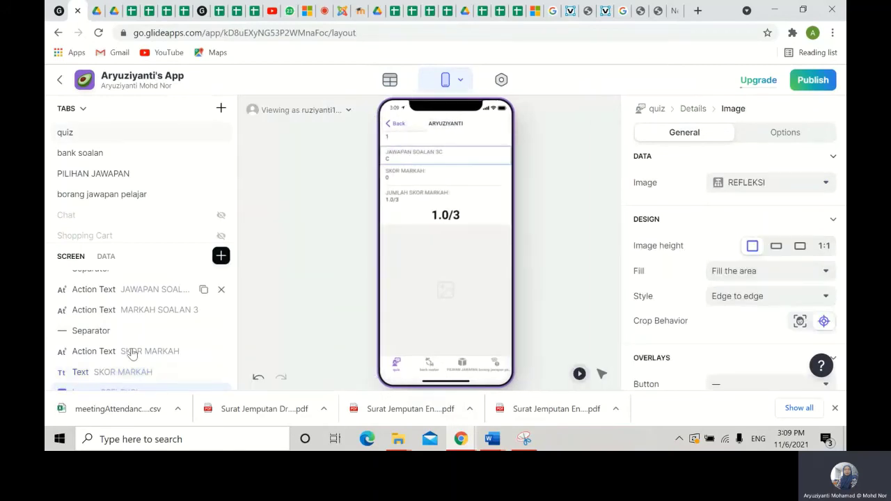
scroll(123, 379, "down", 1)
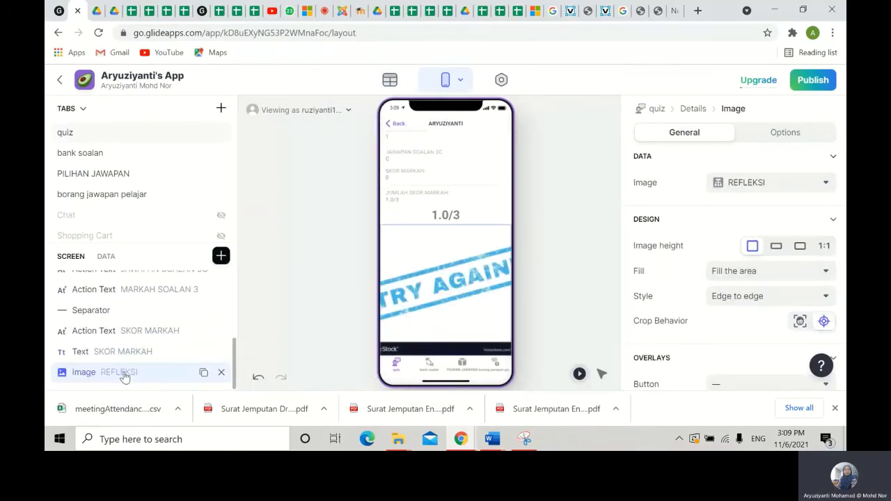
left_click(770, 276)
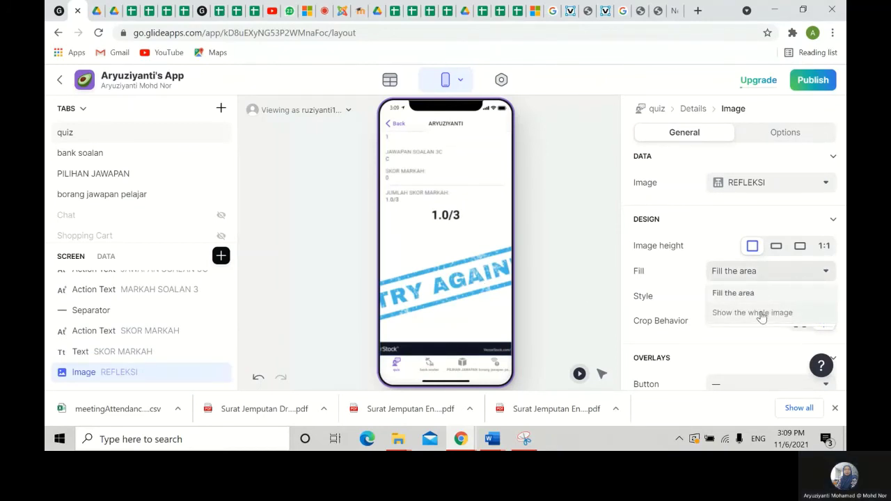
left_click(763, 314)
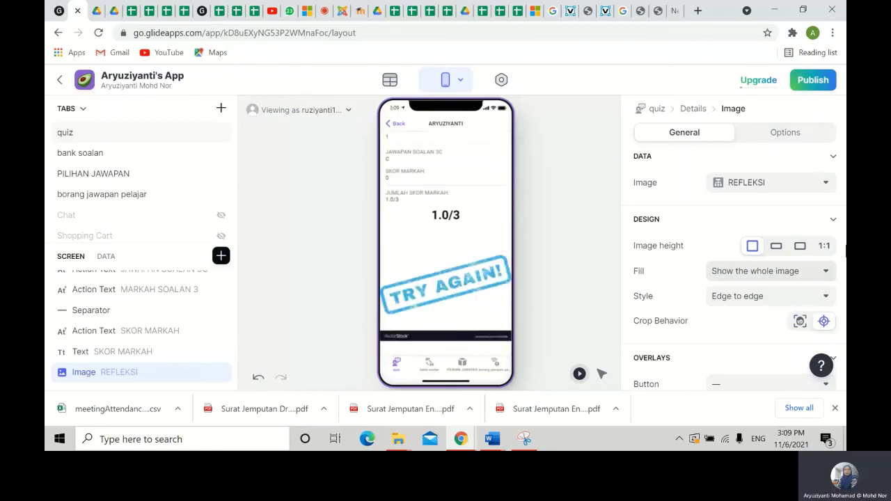
left_click(803, 249)
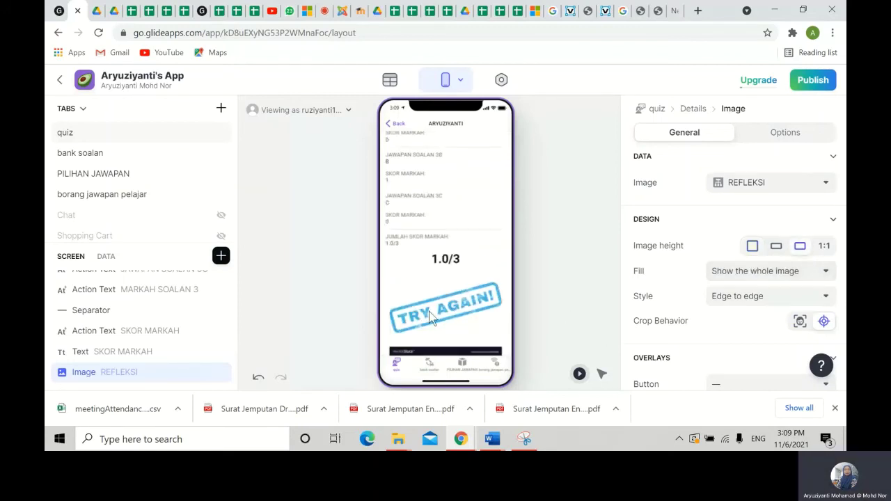
scroll(457, 299, "up", 1)
scroll(457, 288, "up", 2)
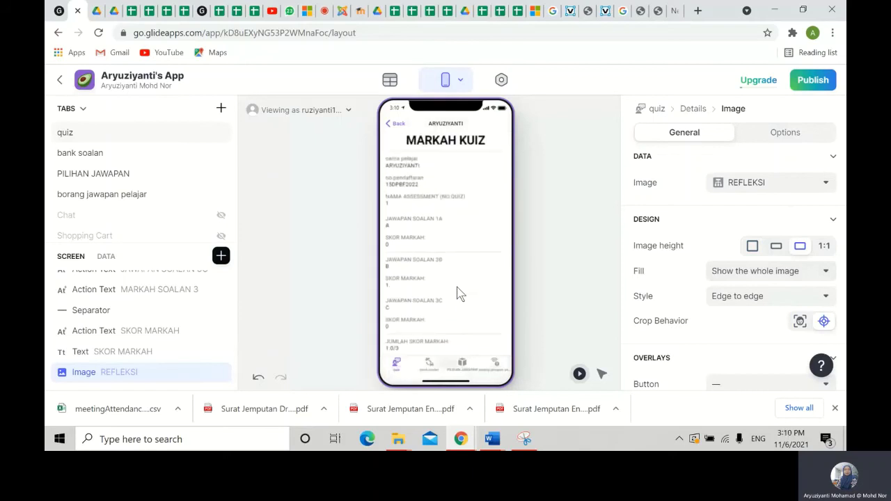
scroll(457, 293, "down", 3)
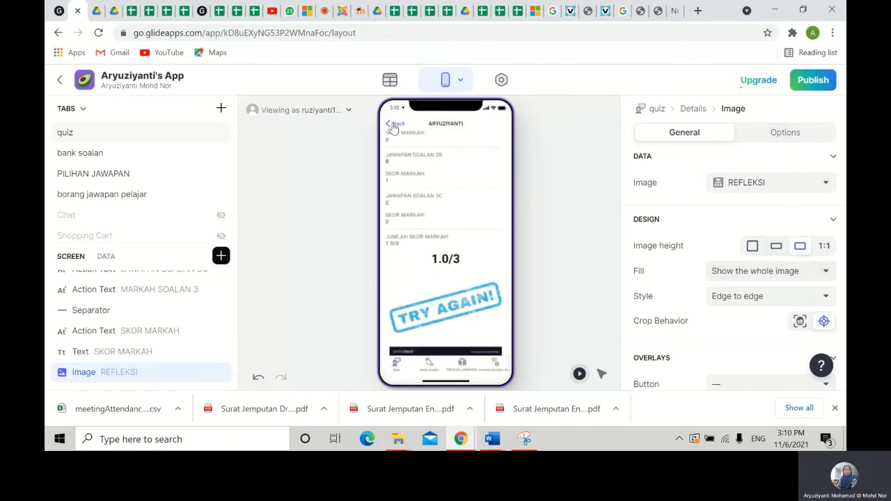
left_click(394, 125)
scroll(440, 279, "down", 1)
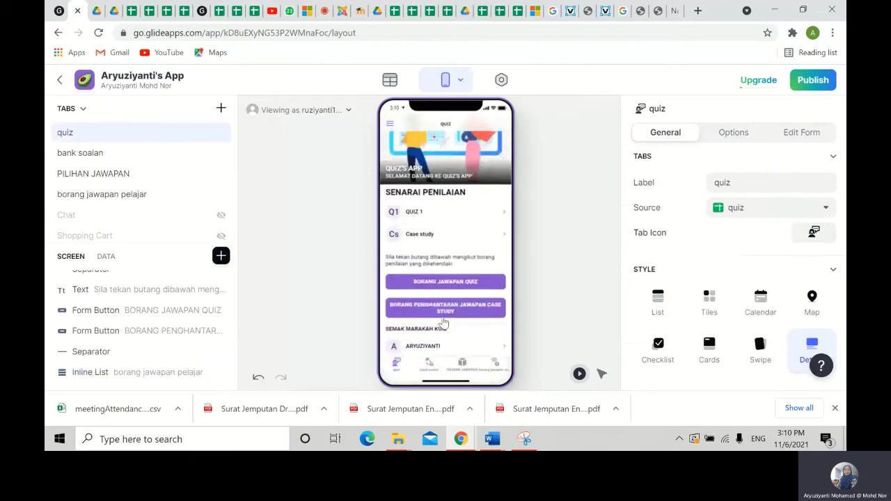
- Open BORANG JAWAPAN QUIZ and enter the student's name, registration number and quiz 1
left_click(440, 279)
scroll(418, 303, "down", 1)
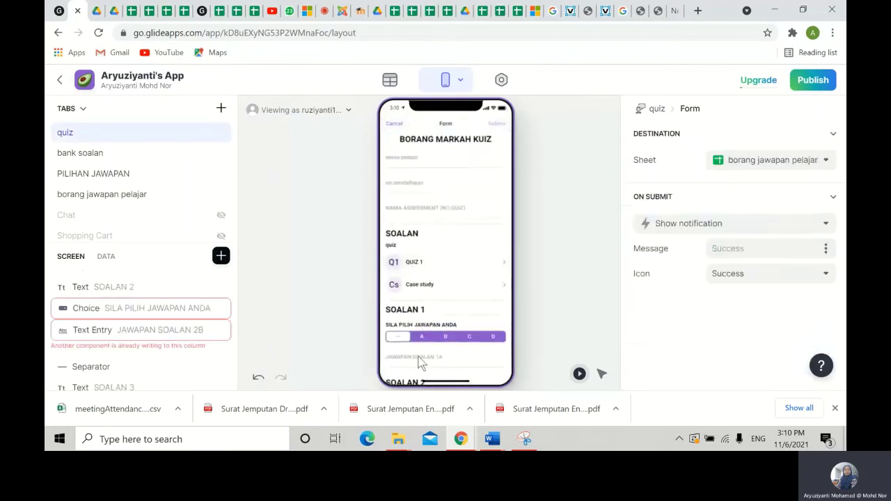
left_click(397, 164)
type("AMINAH")
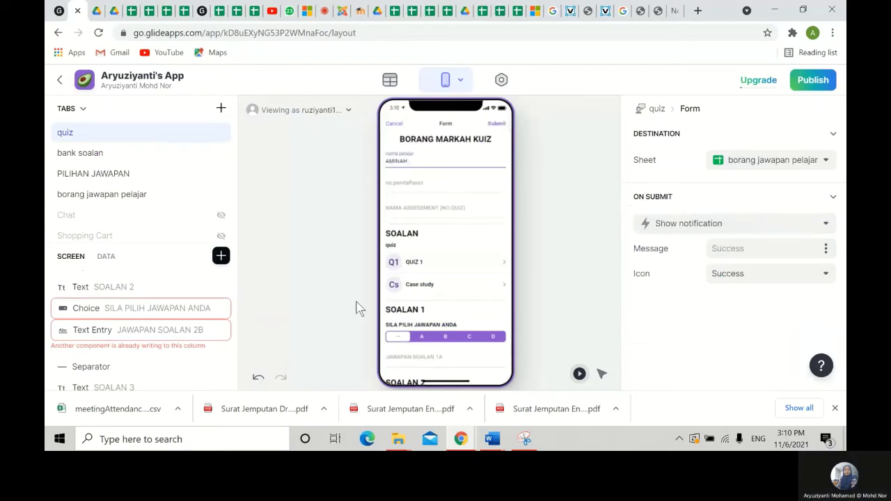
left_click(397, 187)
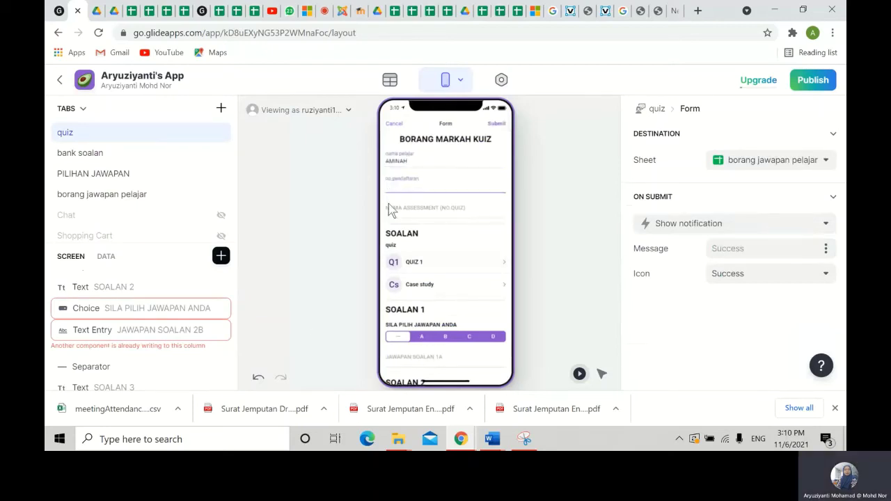
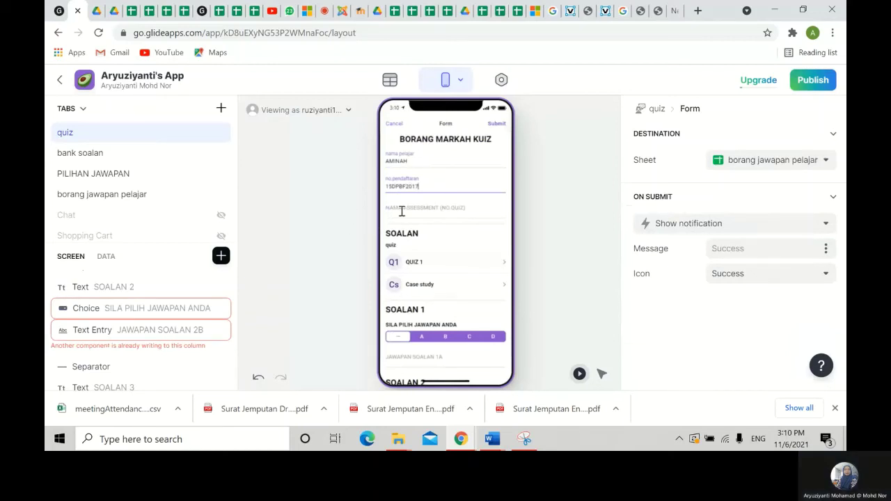
left_click(401, 211)
type("1")
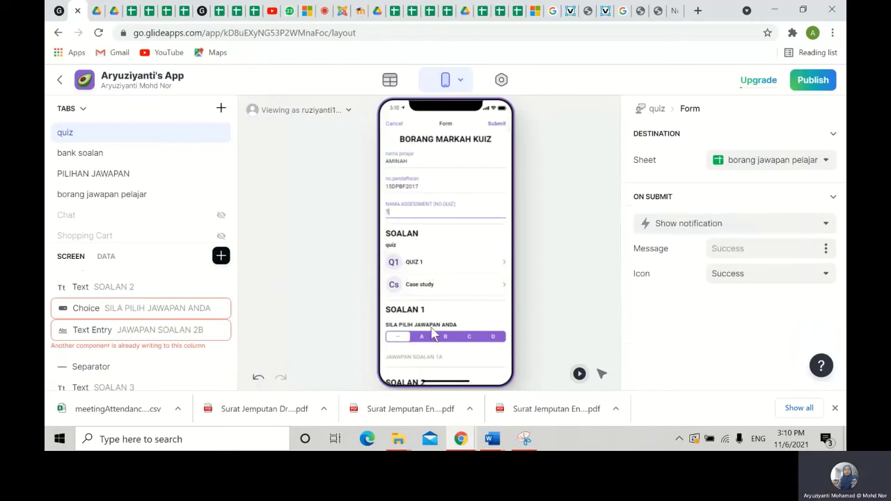
- Answer questions 1–3 with C, B and D and submit the form
left_click(470, 339)
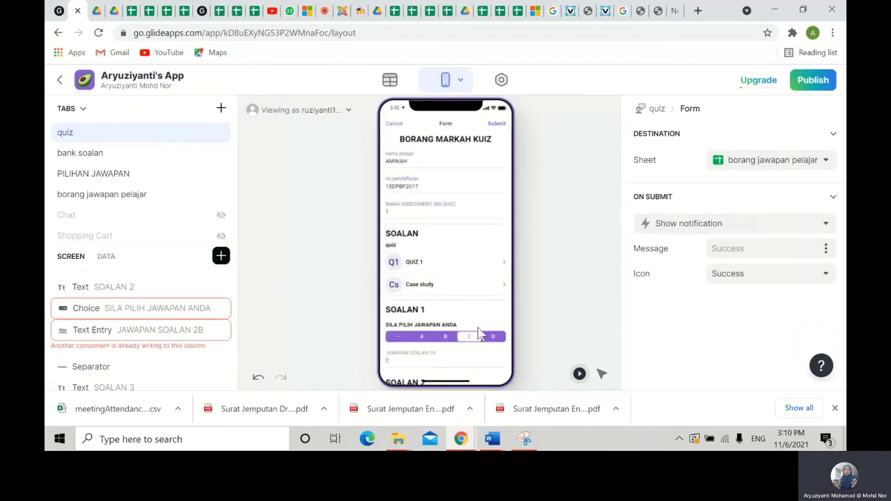
scroll(473, 338, "down", 2)
left_click(446, 339)
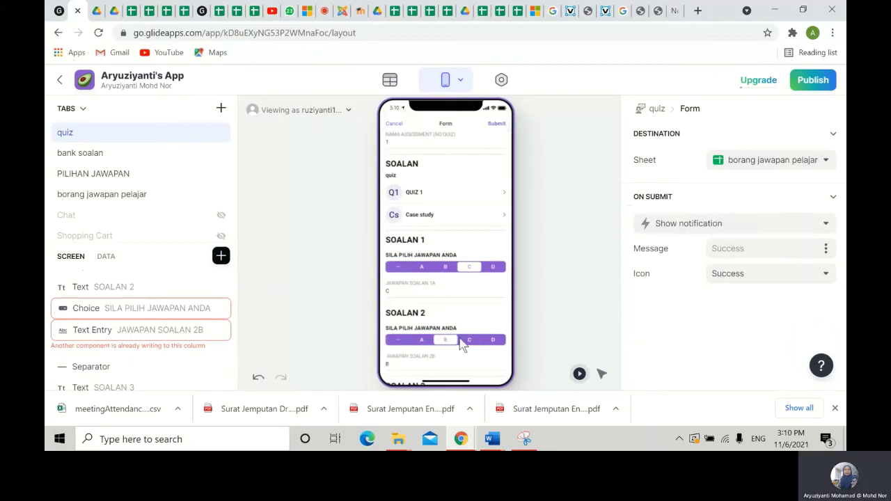
scroll(467, 343, "down", 2)
left_click(491, 335)
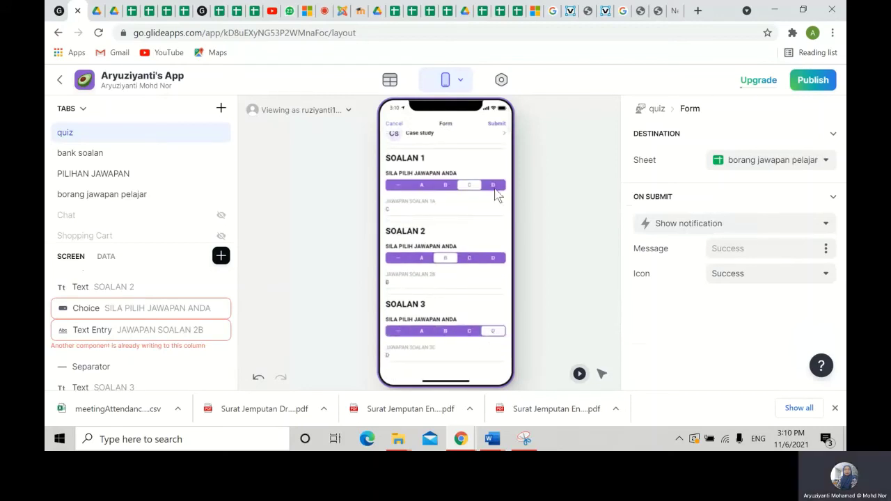
left_click(497, 125)
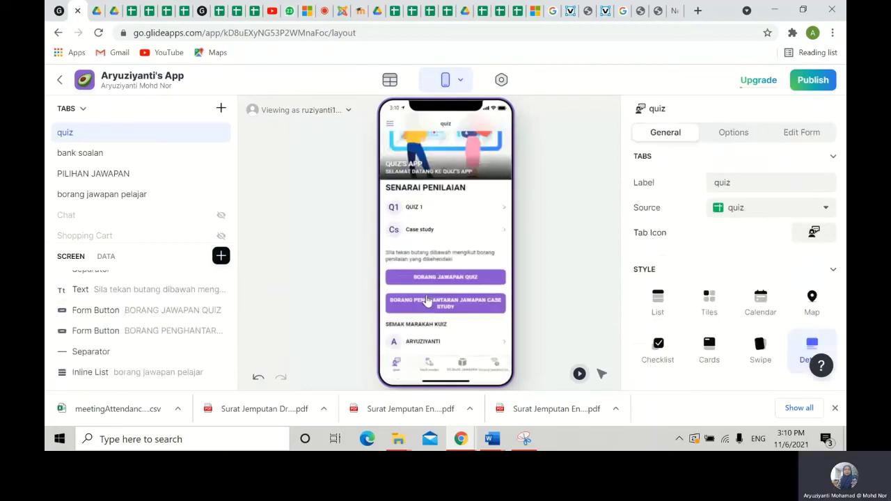
- Check the new entry scores 3.0/3 with a thumbs-up, then return to the quiz list
left_click(443, 345)
scroll(425, 258, "down", 5)
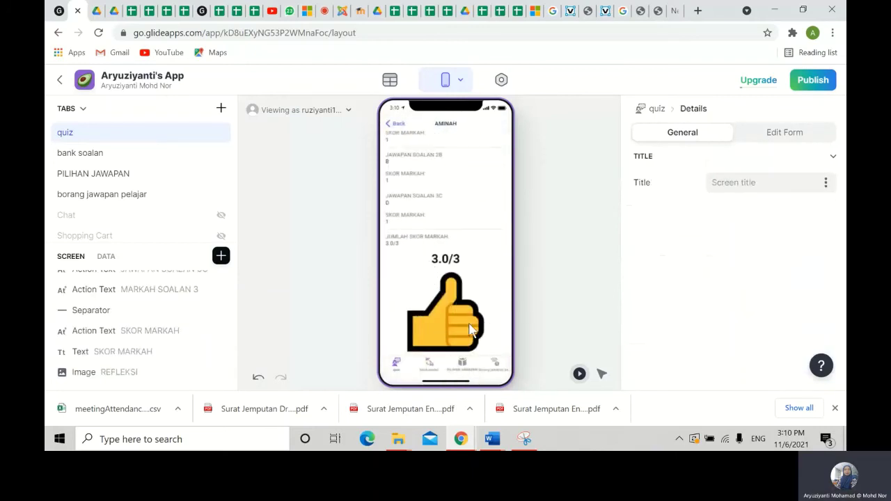
left_click(395, 131)
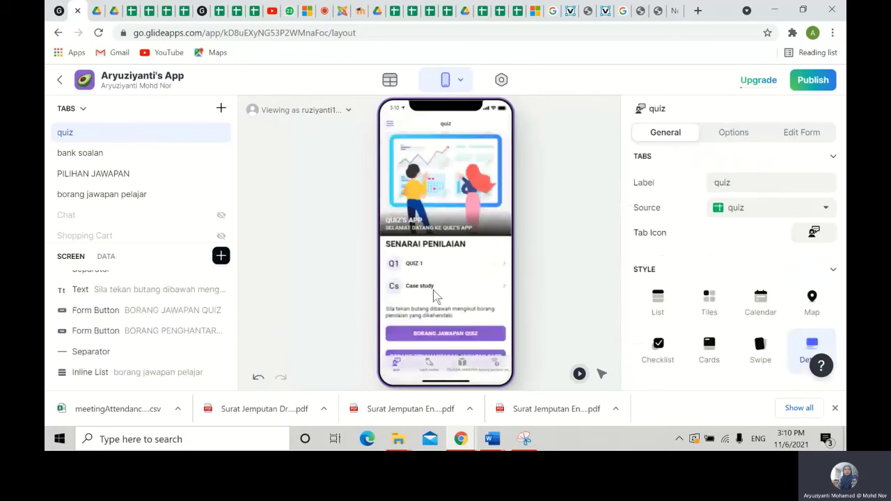
- Open BORANG JAWAPAN QUIZ and enter a second student's name and registration number
left_click(433, 289)
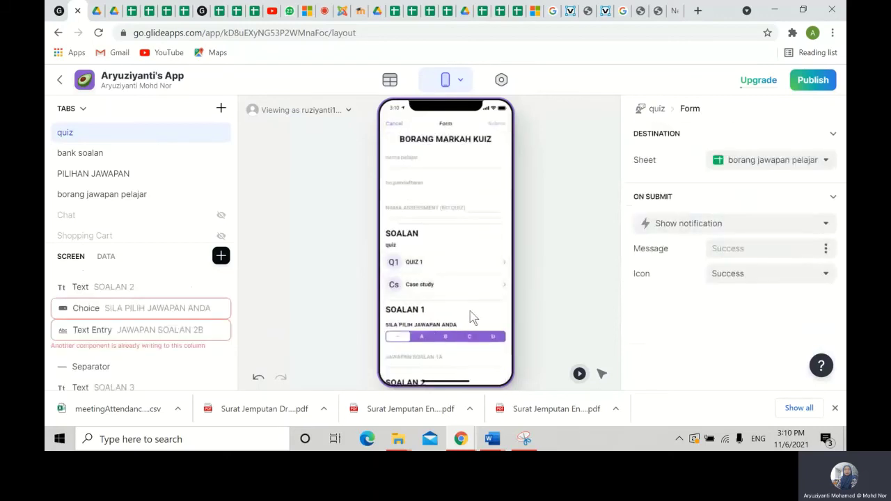
left_click(409, 163)
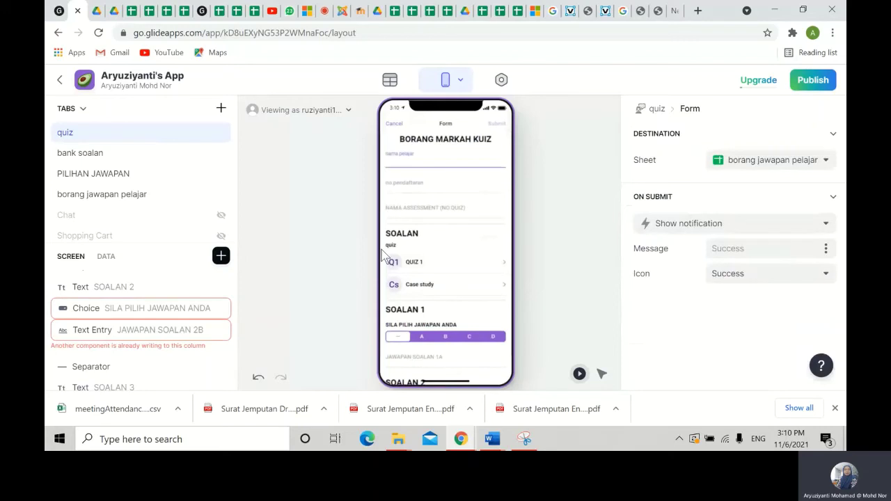
type("SITI")
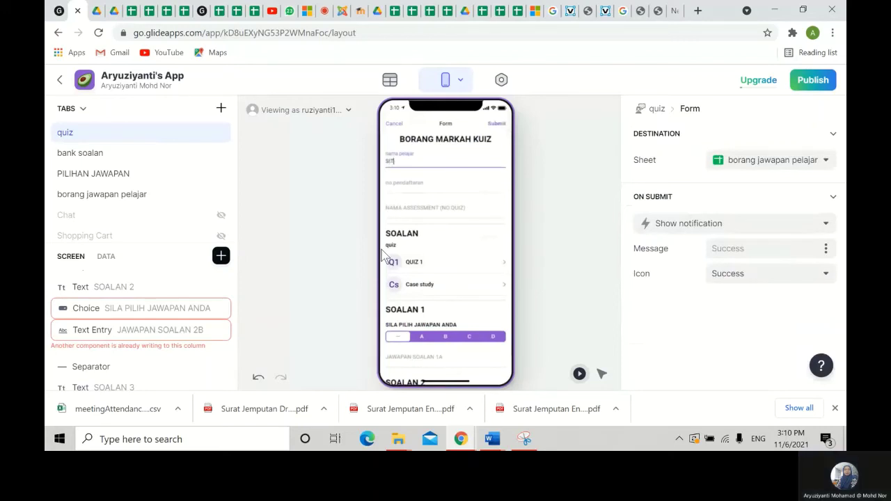
left_click(398, 186)
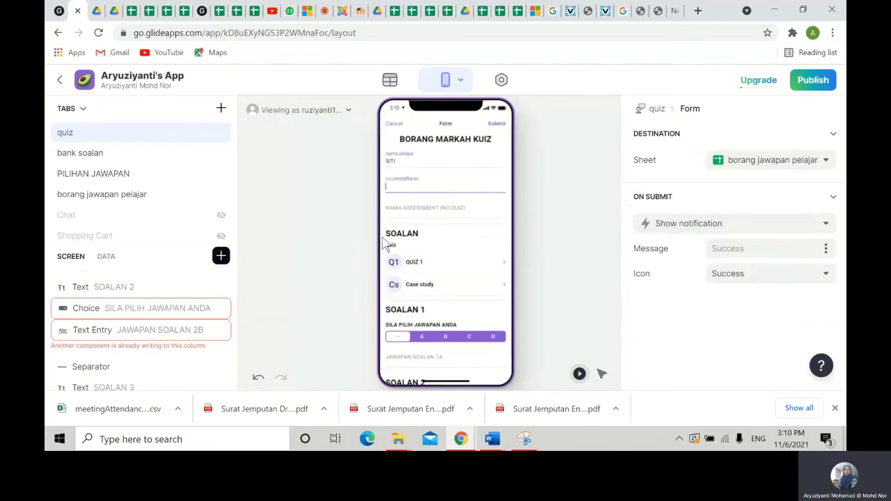
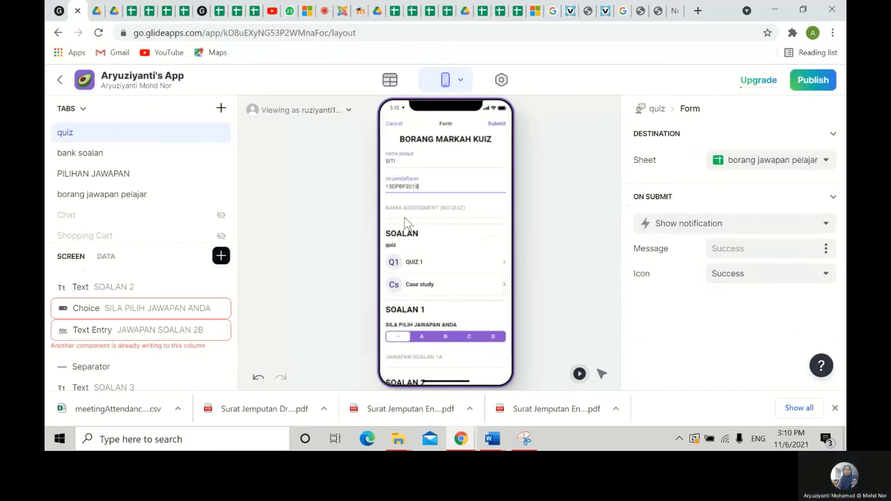
left_click(403, 210)
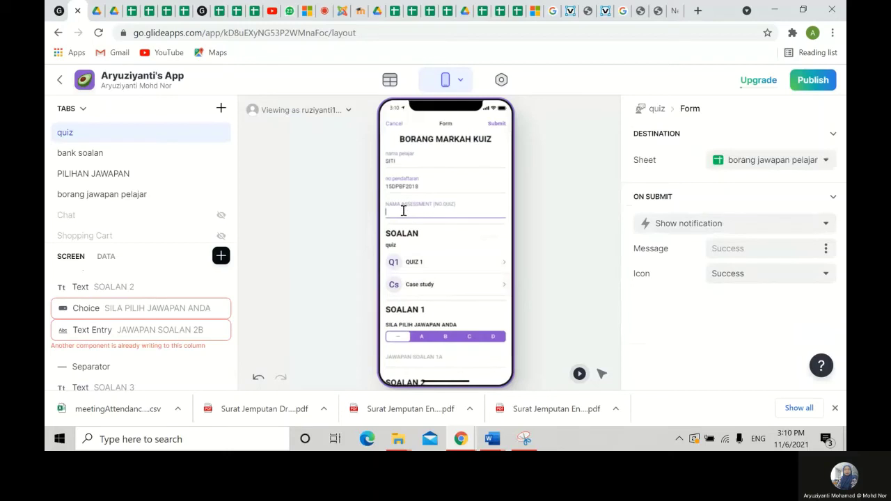
- Answer A for SOALAN 1, B for SOALAN 2 and D for SOALAN 3
left_click(421, 337)
scroll(432, 334, "down", 1)
left_click(469, 339)
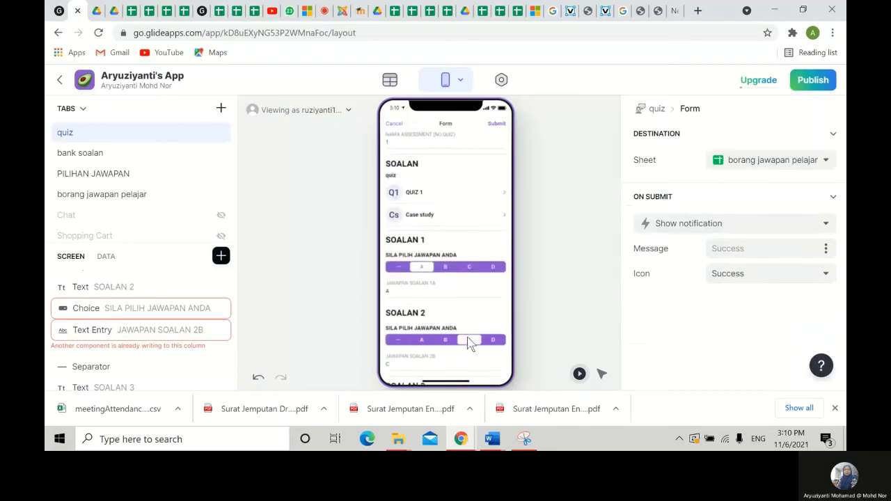
scroll(487, 339, "down", 1)
left_click(493, 339)
scroll(493, 343, "down", 1)
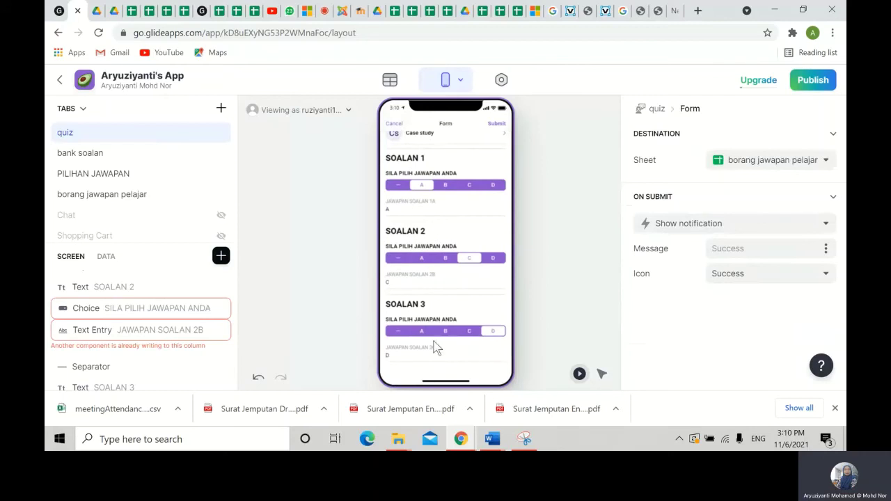
left_click(446, 259)
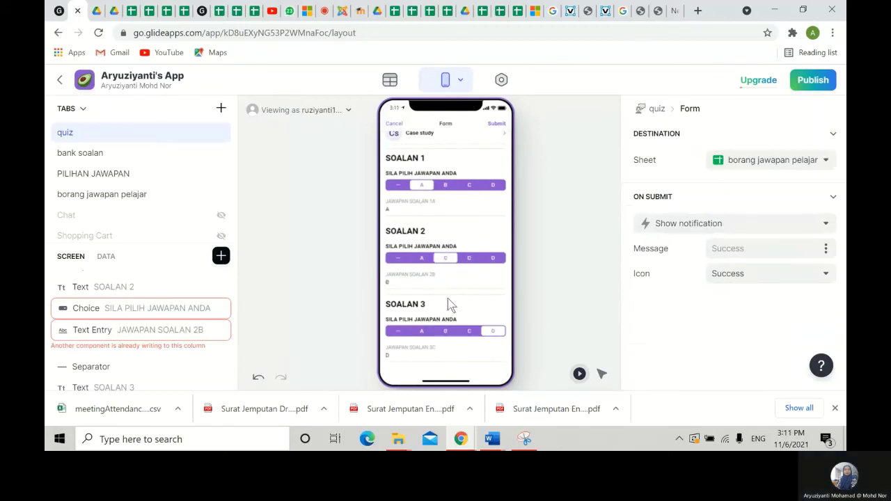
- Submit the quiz, confirm the 2.0/3 score with the Try Again image, and go back
left_click(496, 125)
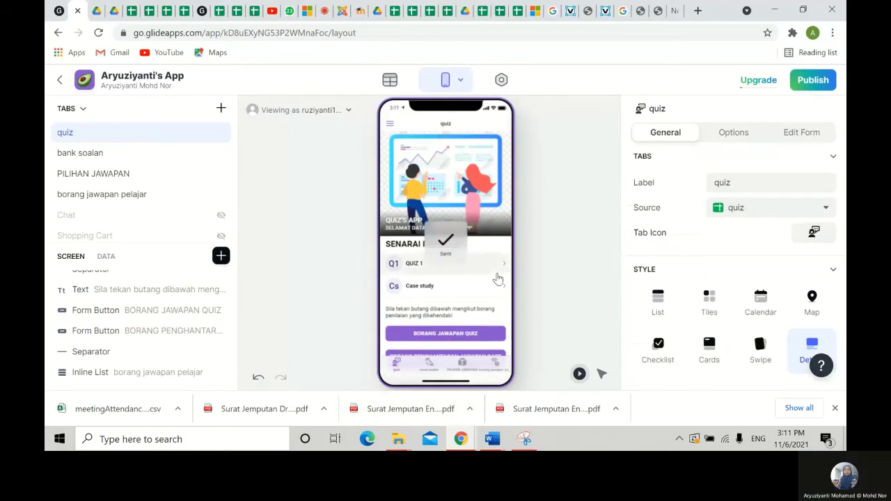
scroll(474, 335, "down", 2)
left_click(409, 342)
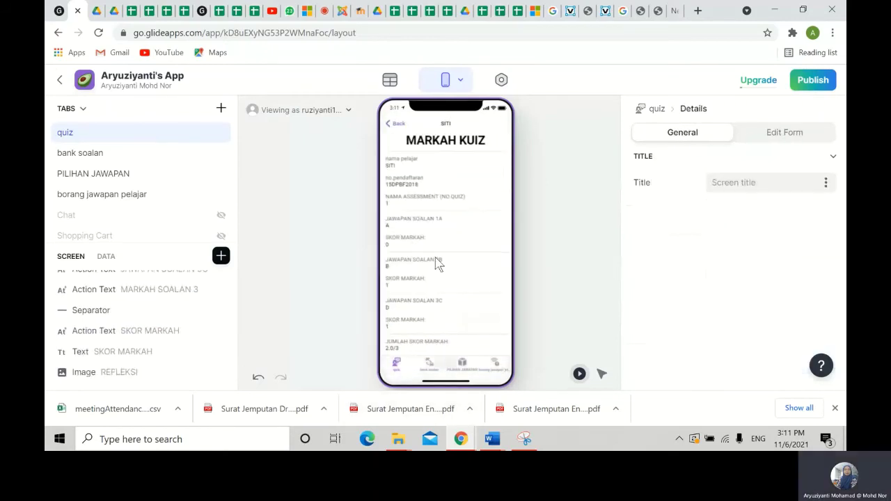
scroll(435, 257, "down", 5)
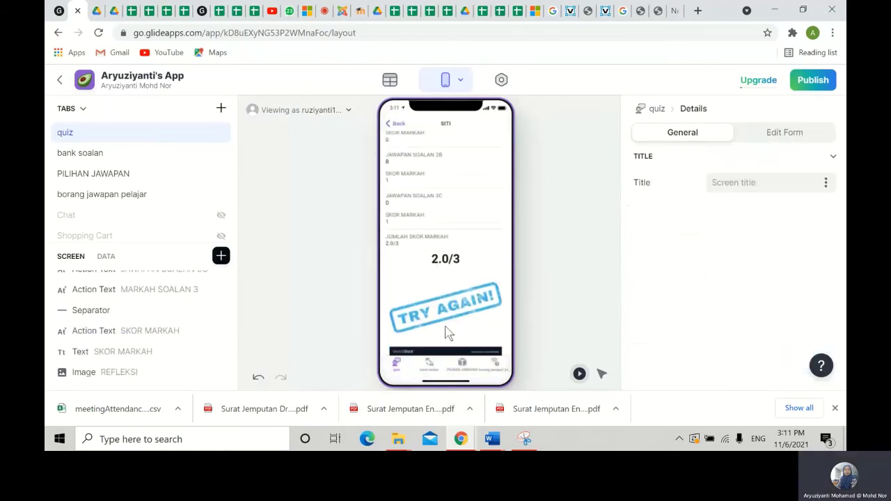
scroll(450, 328, "up", 5)
left_click(397, 125)
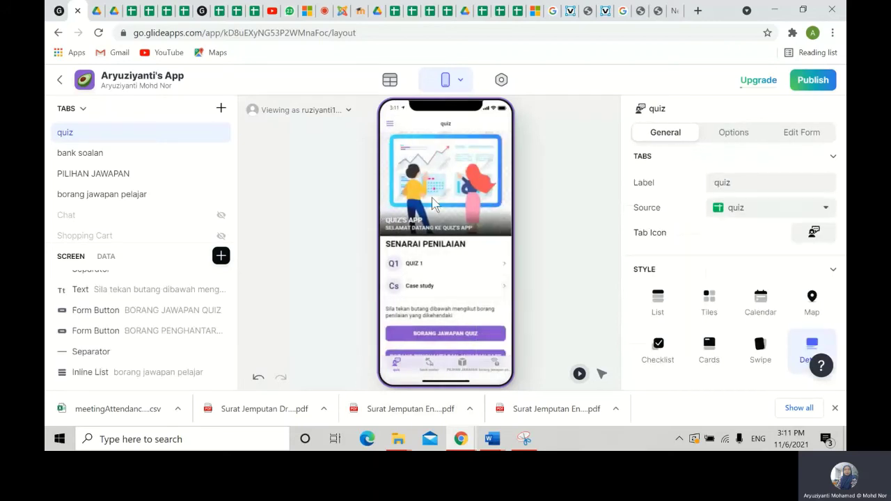
- Open another quiz answer form and fill in the student fields with quiz number 1
left_click(434, 334)
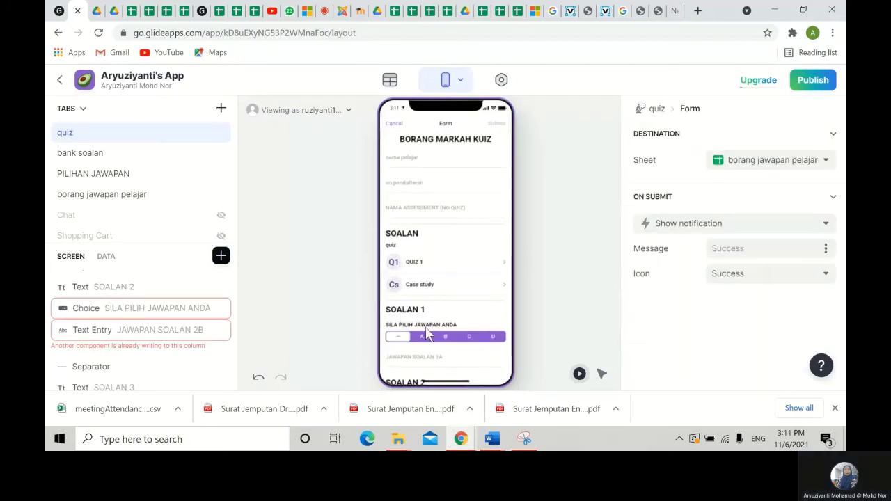
left_click(409, 165)
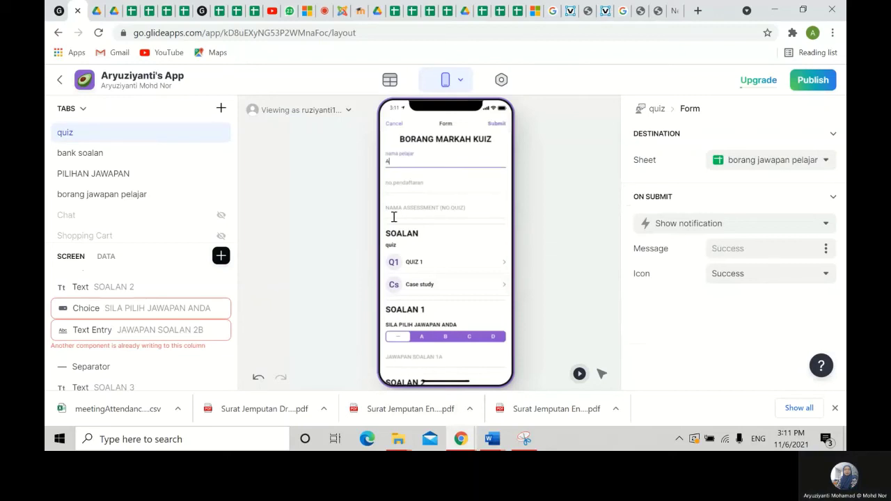
left_click(406, 185)
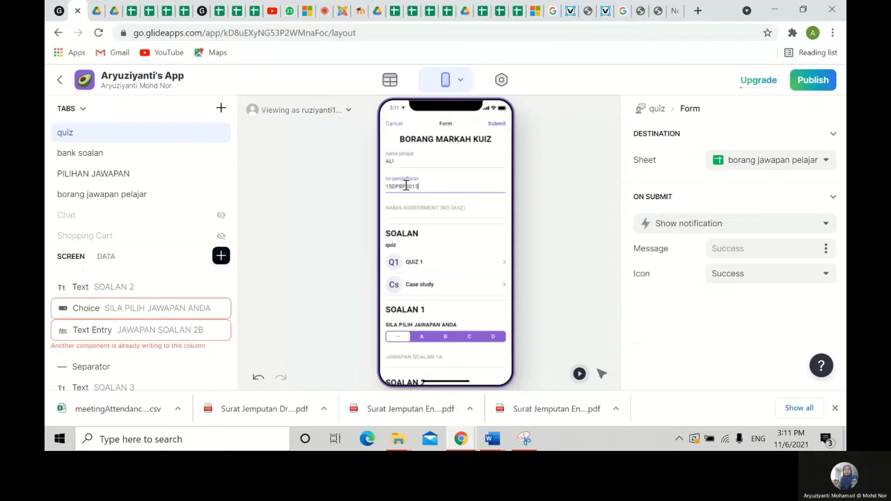
left_click(412, 212)
type("1")
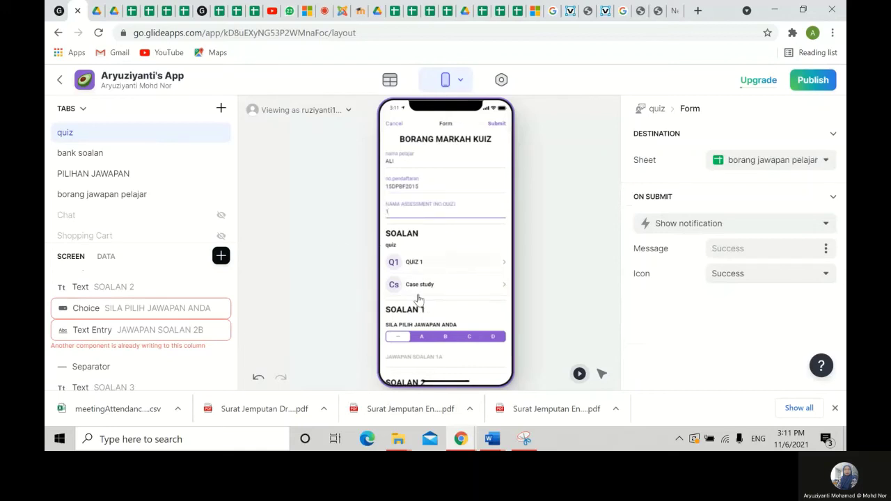
- Answer C, B and D for SOALAN 1–3, submit, and begin a new entry's name
scroll(451, 346, "down", 1)
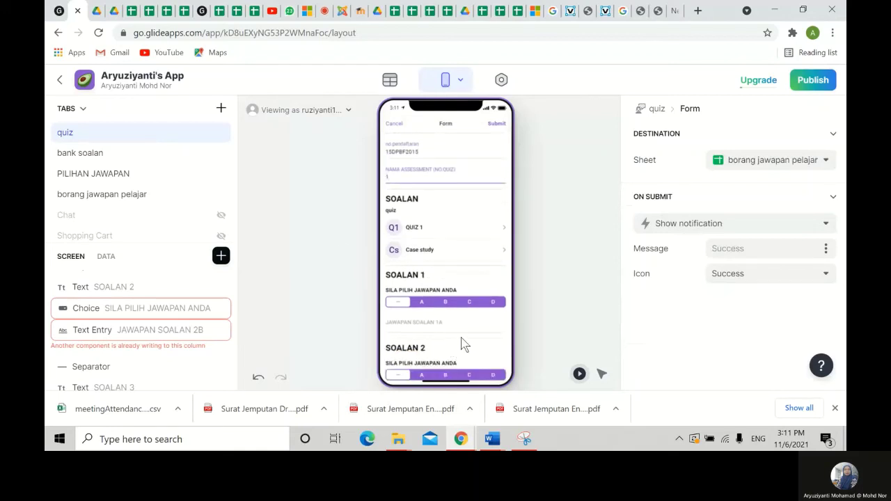
scroll(459, 341, "down", 1)
scroll(451, 279, "down", 2)
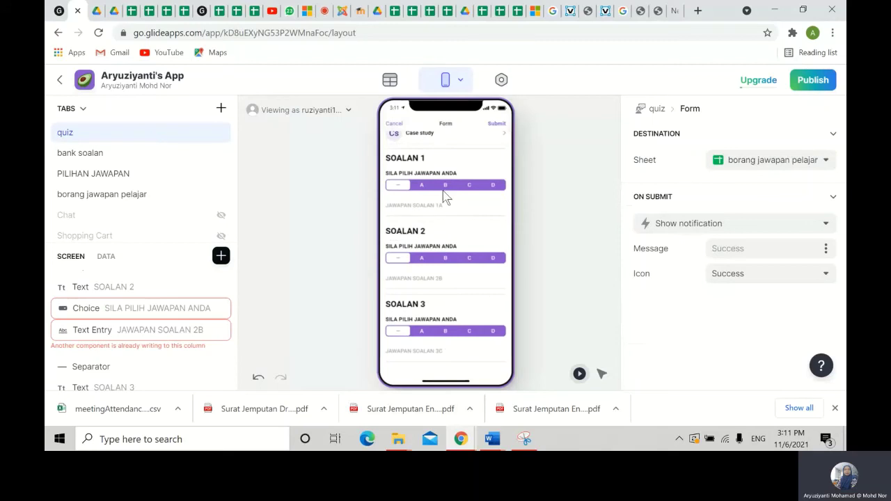
left_click(470, 186)
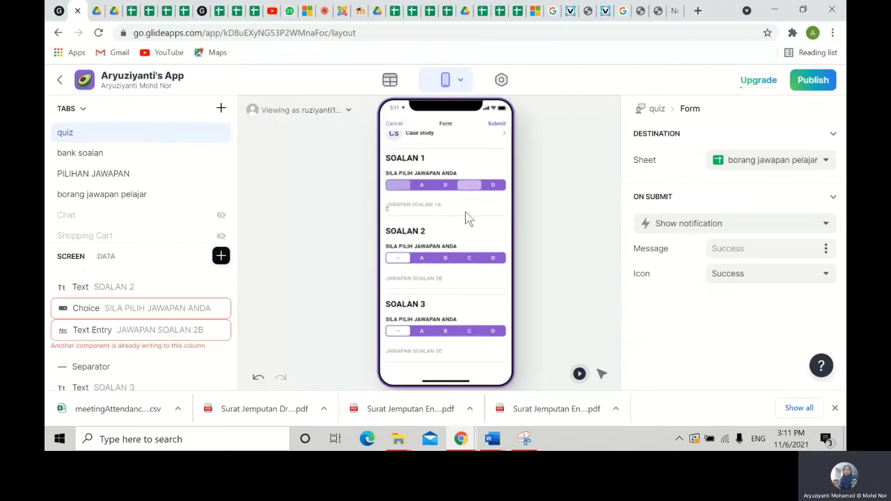
left_click(445, 259)
left_click(494, 332)
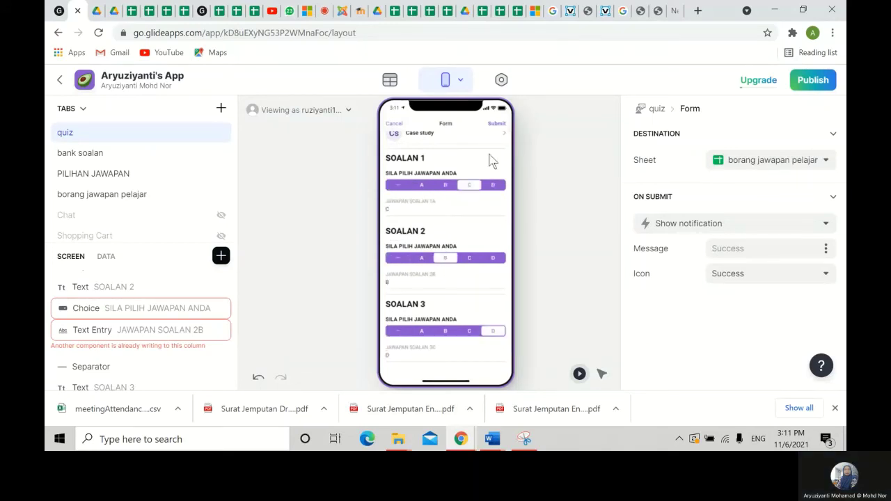
left_click(494, 124)
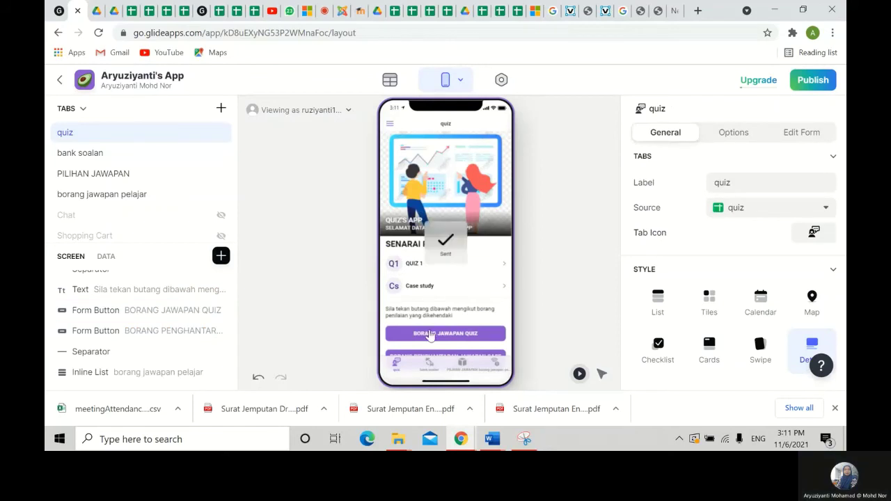
left_click(406, 163)
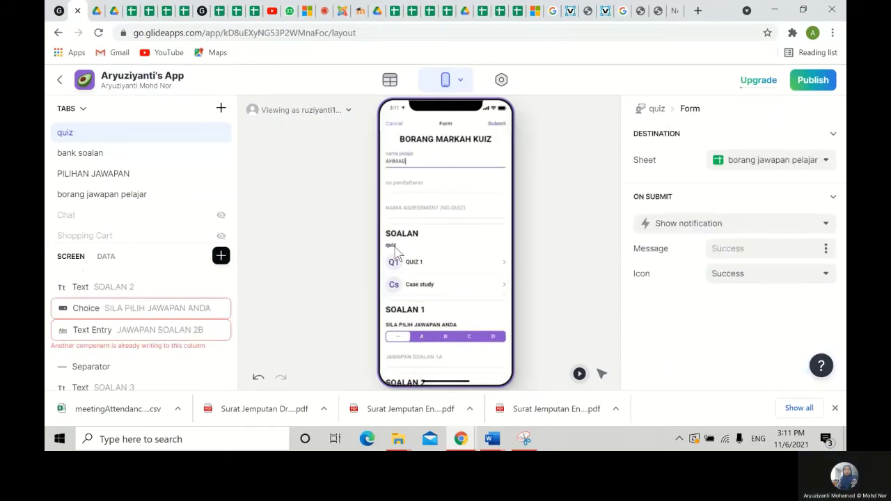
- Complete the registration number and assessment name, answer C, B, D, submit, and reopen the quiz form
left_click(400, 187)
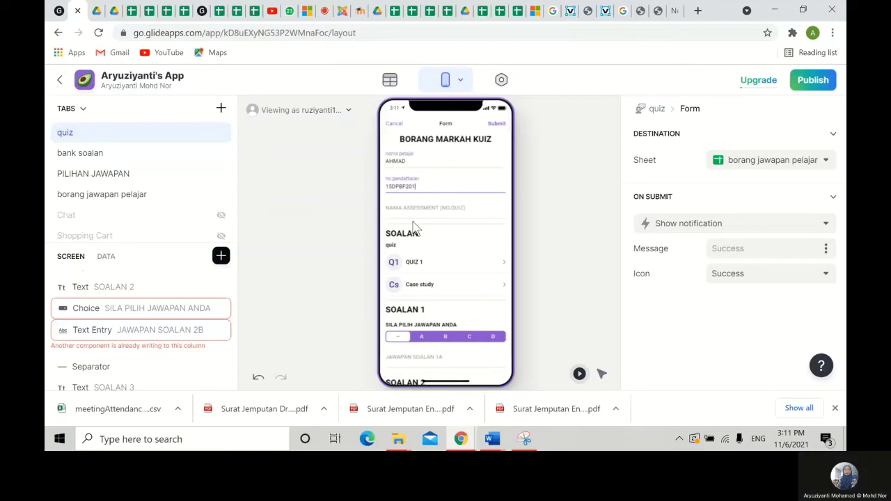
left_click(409, 215)
scroll(442, 307, "down", 1)
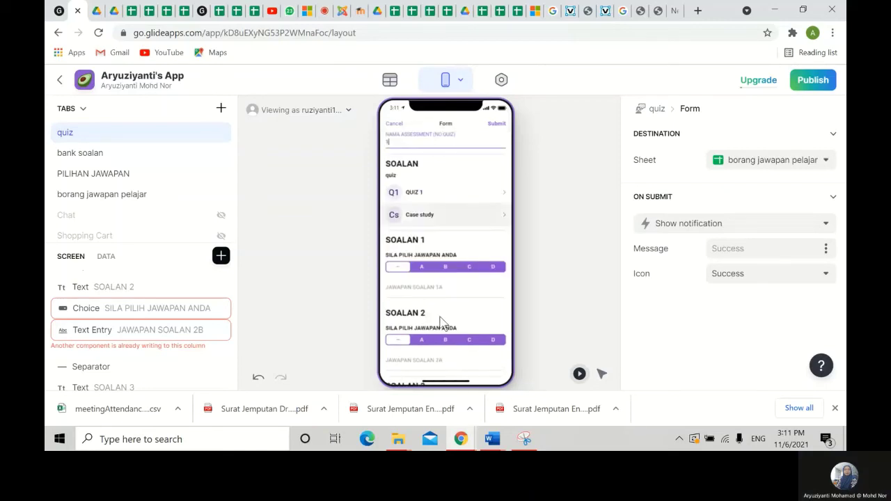
left_click(465, 269)
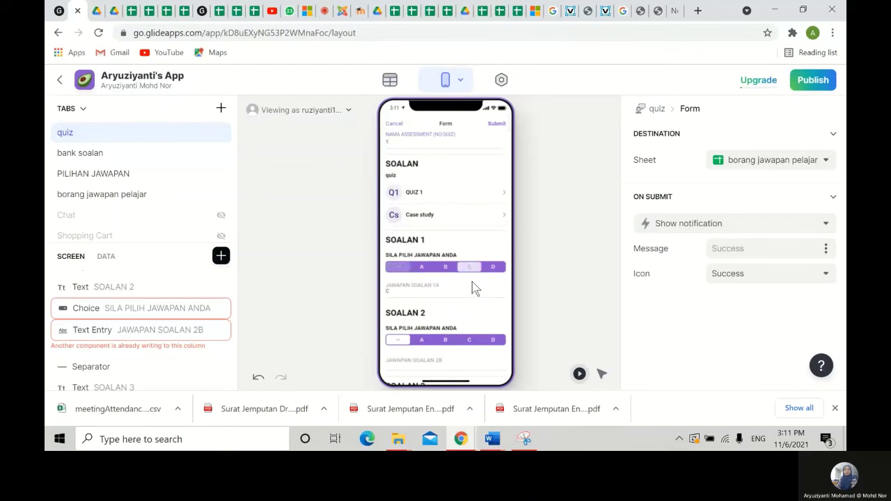
left_click(447, 340)
scroll(481, 328, "down", 1)
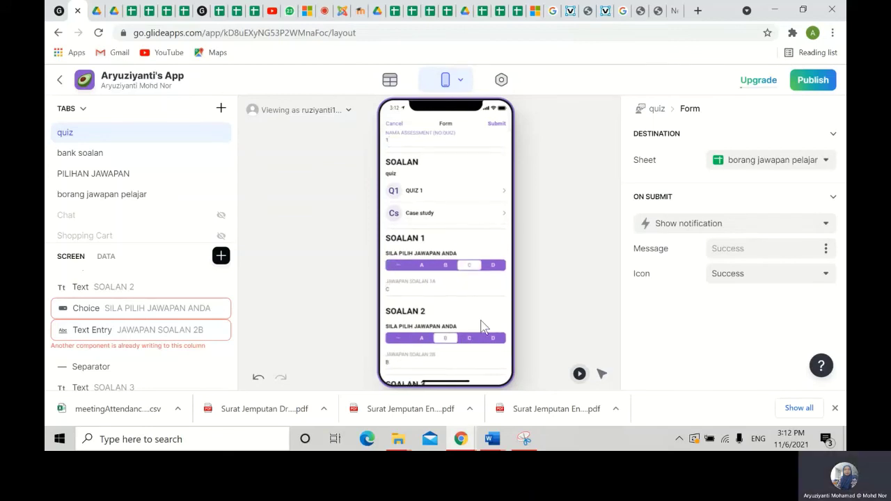
left_click(494, 333)
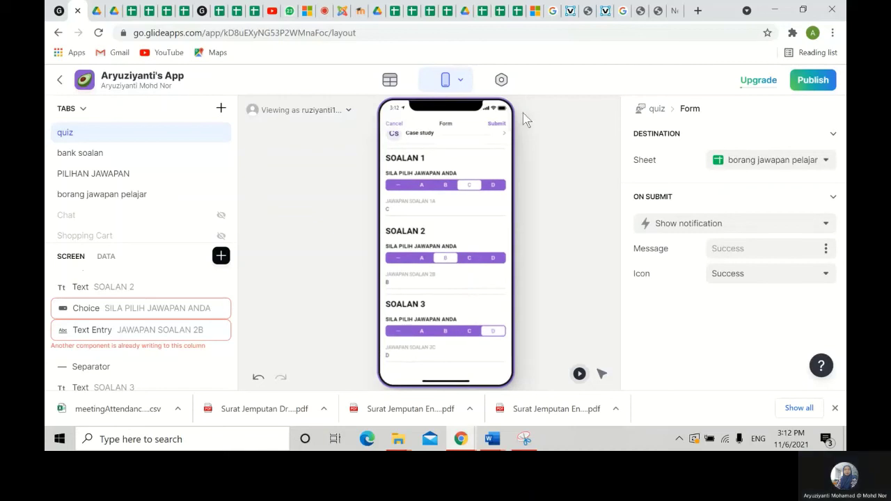
left_click(498, 124)
scroll(510, 254, "down", 2)
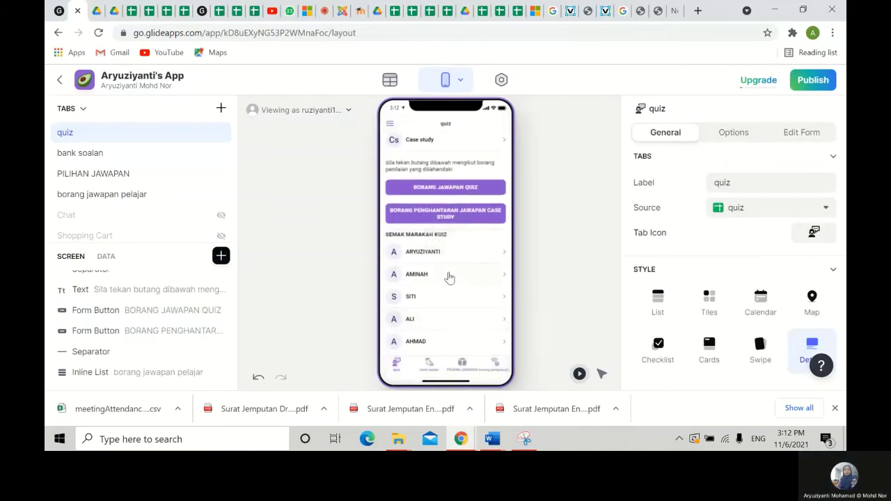
left_click(428, 187)
- Fill in the student name, registration number and assessment number 1
left_click(423, 163)
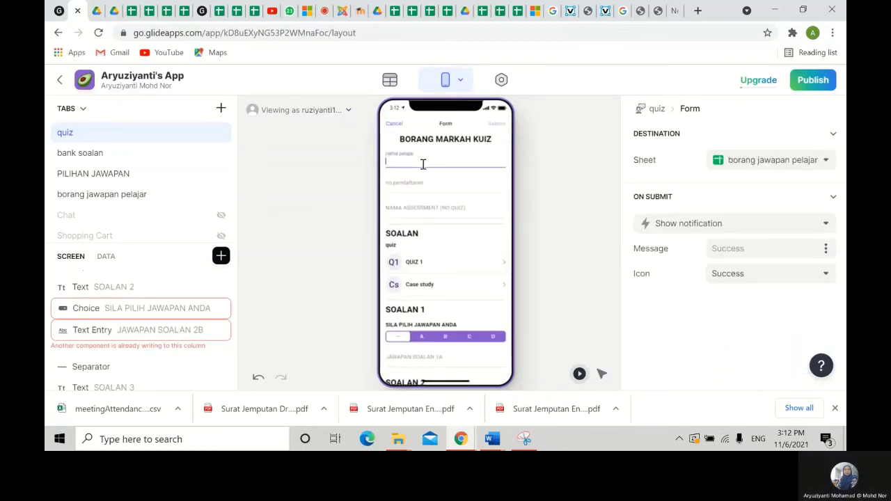
left_click(399, 198)
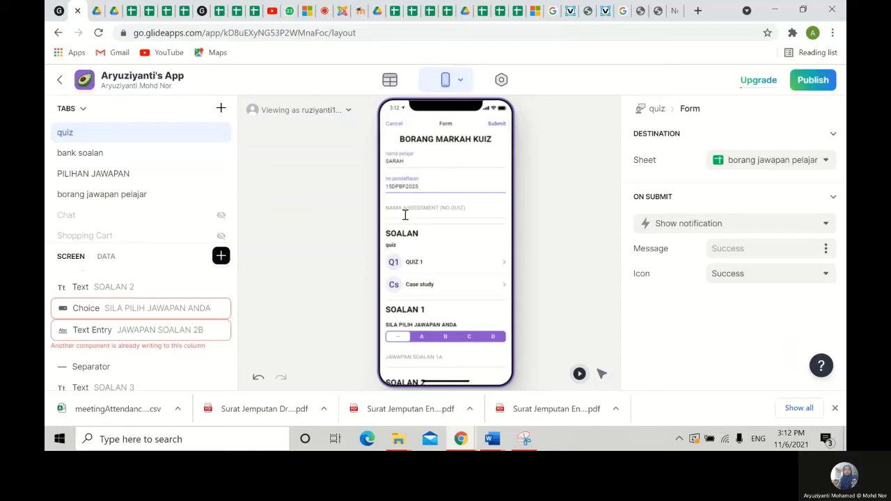
left_click(405, 216)
type("1")
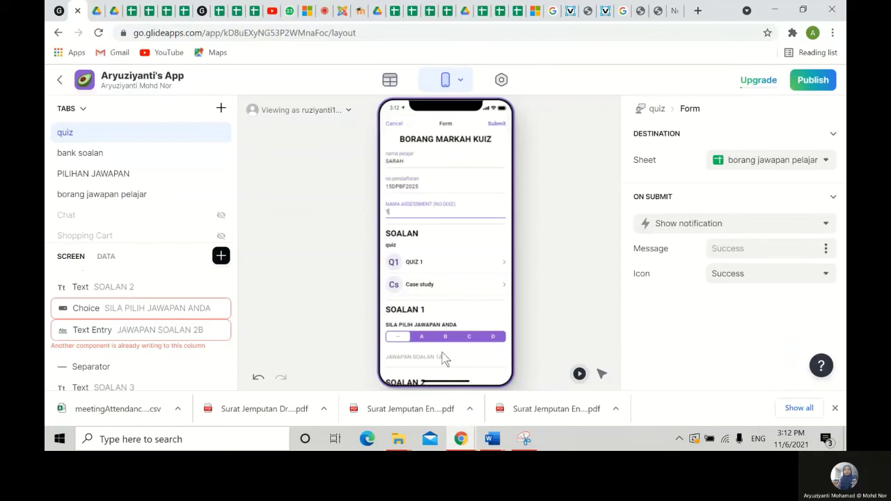
- Choose C and B for SOALAN 1 and 2, submit, and open the case-study submission form
scroll(447, 352, "down", 1)
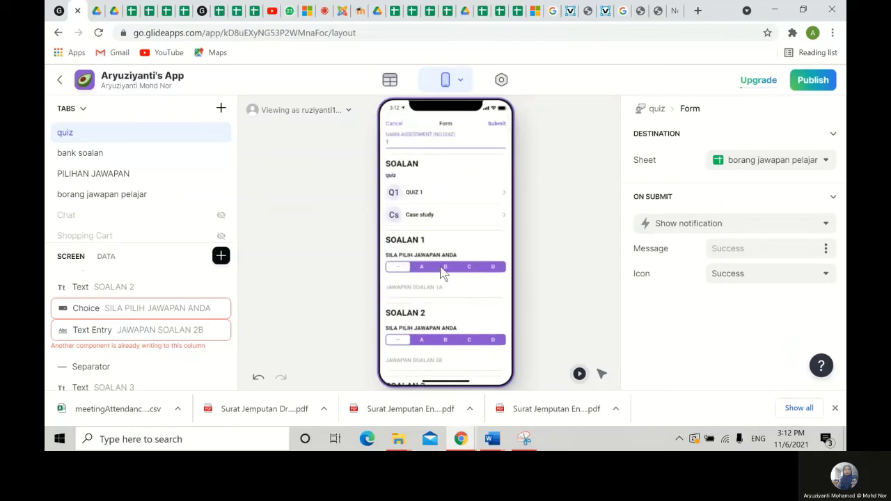
left_click(469, 269)
left_click(447, 341)
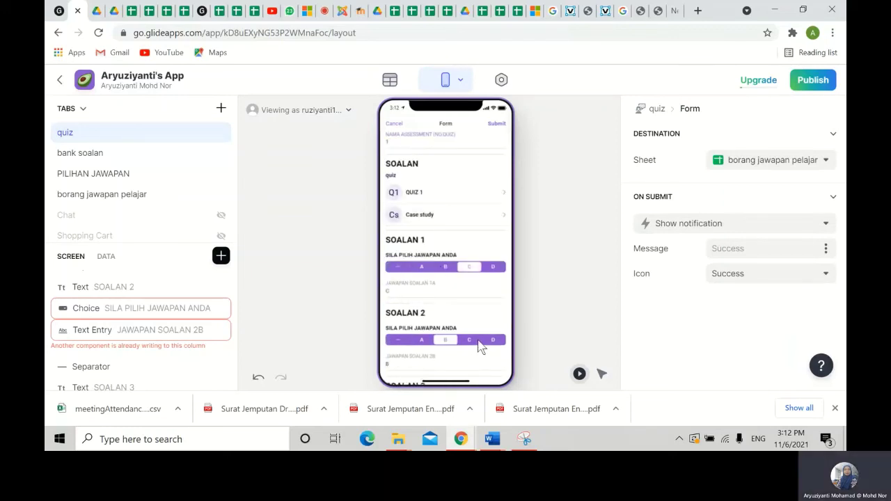
scroll(483, 348, "down", 1)
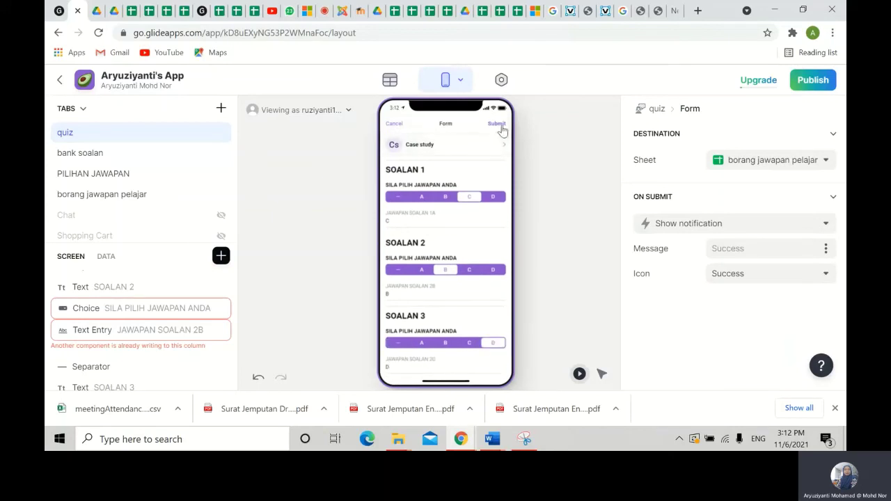
left_click(497, 124)
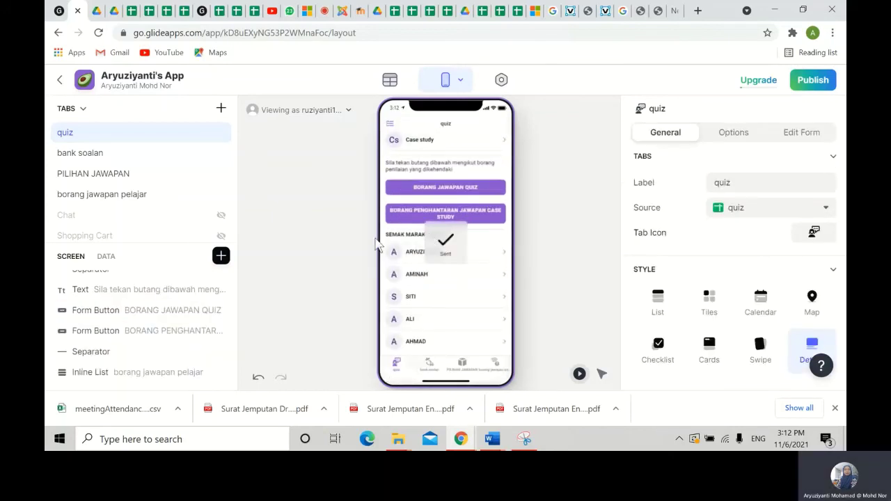
left_click(412, 213)
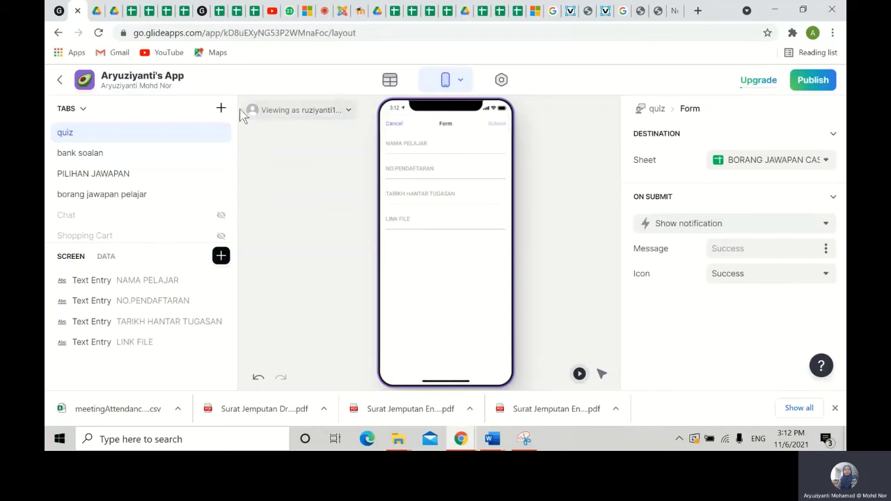
left_click(221, 108)
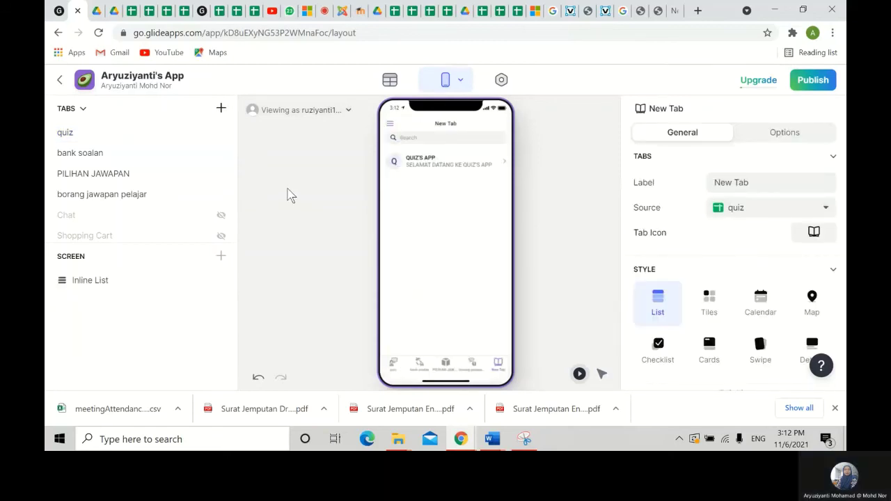
left_click(84, 109)
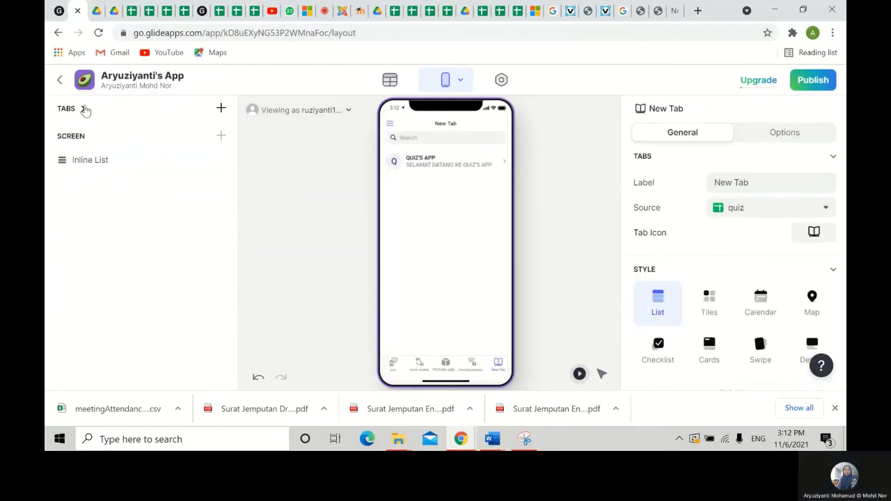
left_click(74, 161)
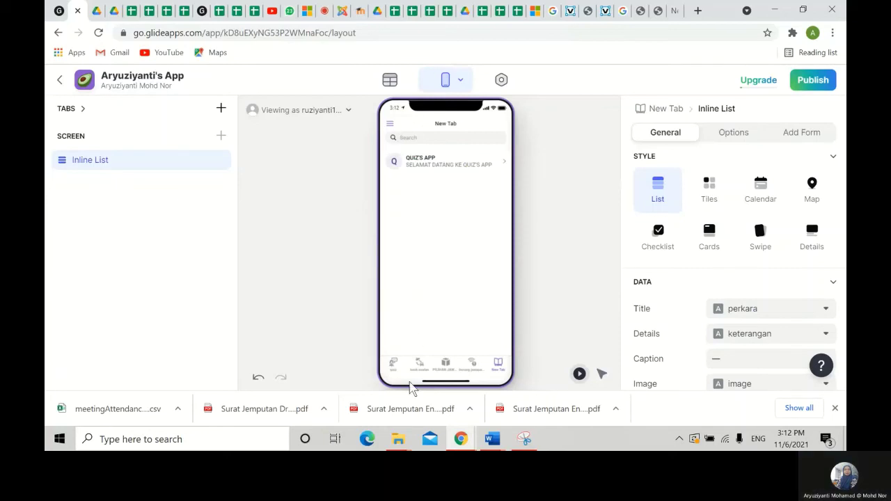
left_click(392, 365)
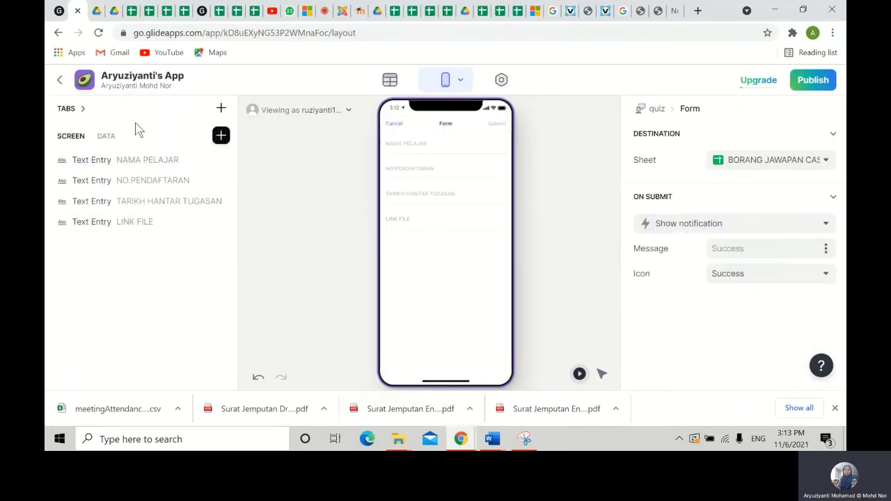
left_click(67, 110)
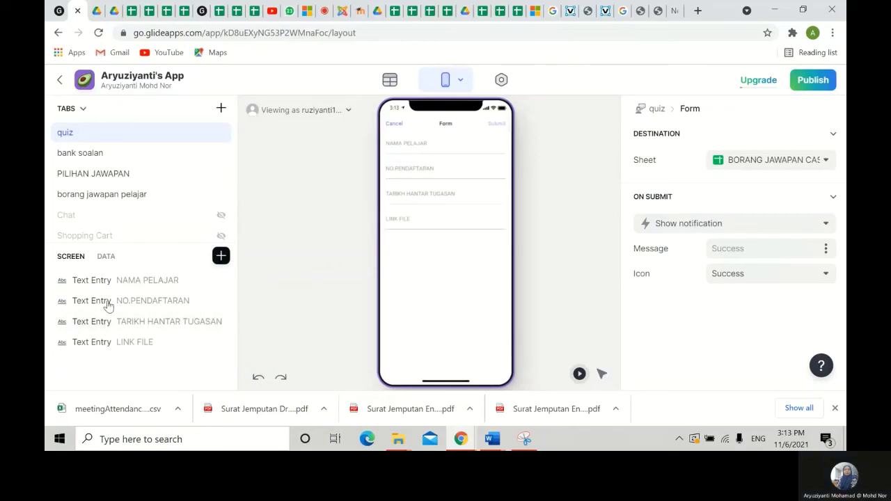
left_click(395, 129)
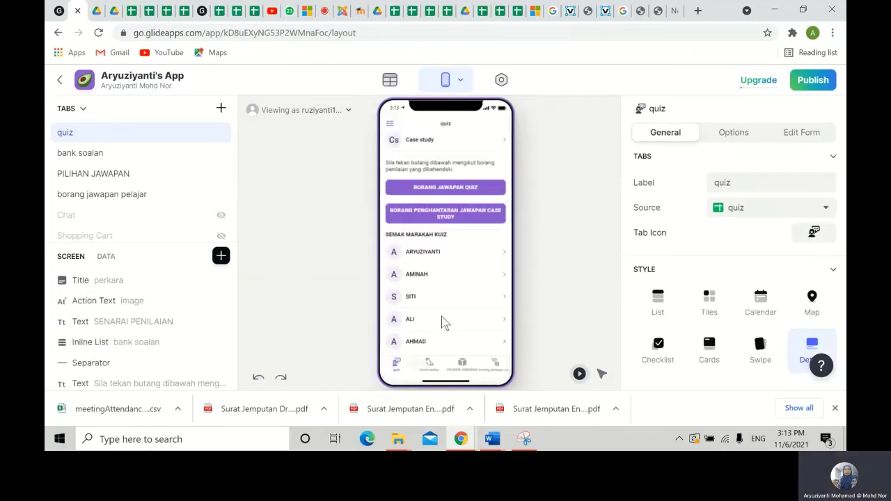
left_click(442, 224)
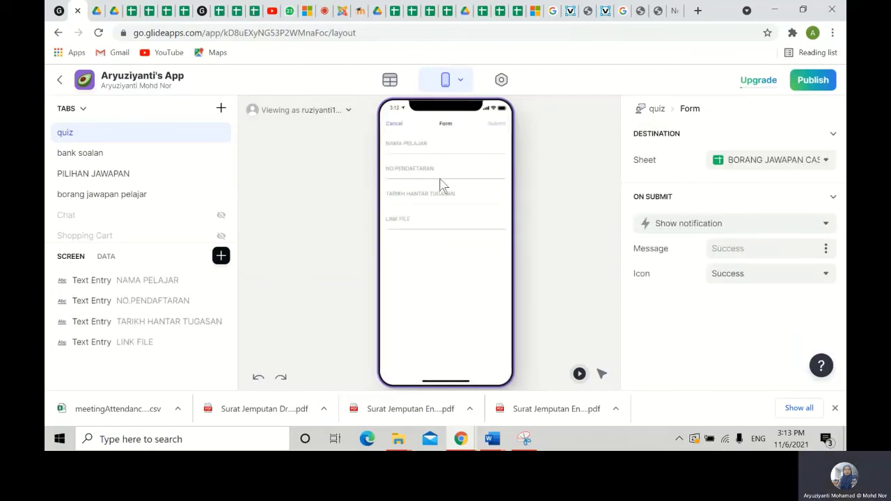
- Add a custom text heading 'BORANG PENGHANTARAN TUGASAN' at the form's top, then type a test student name
left_click(221, 256)
scroll(388, 290, "down", 1)
scroll(389, 290, "down", 3)
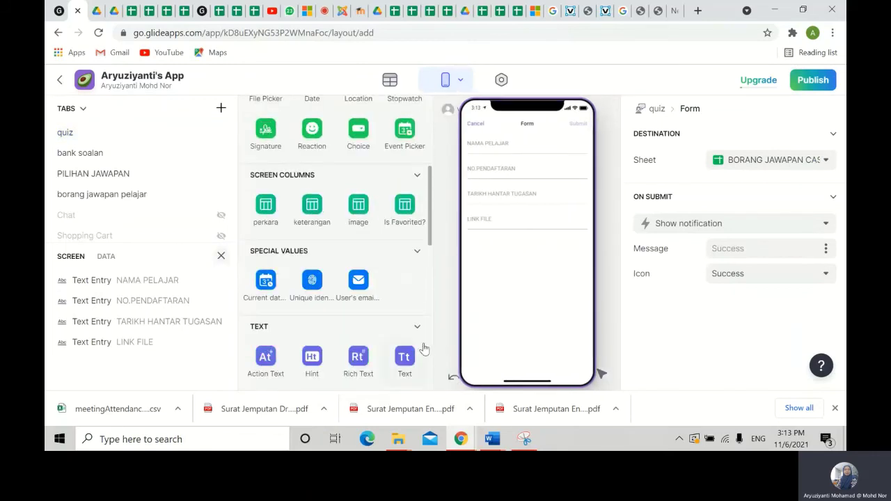
left_click(402, 362)
left_click_drag(149, 364, 143, 275)
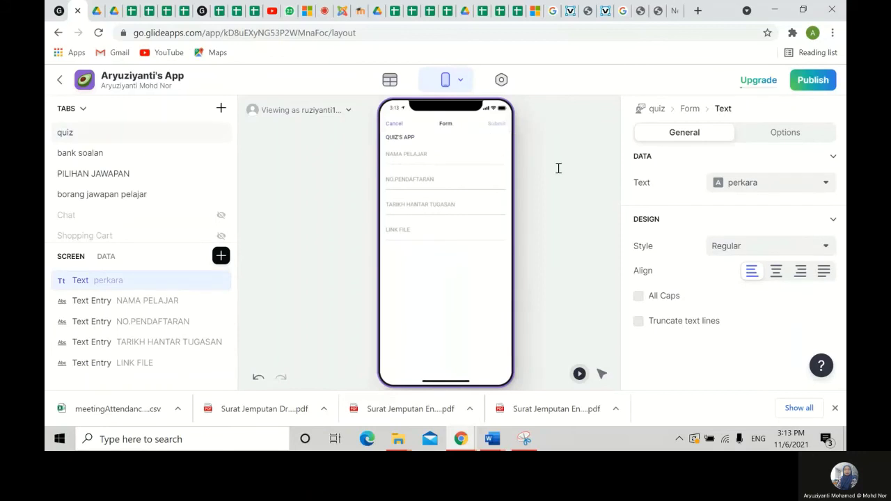
left_click(784, 182)
left_click(759, 204)
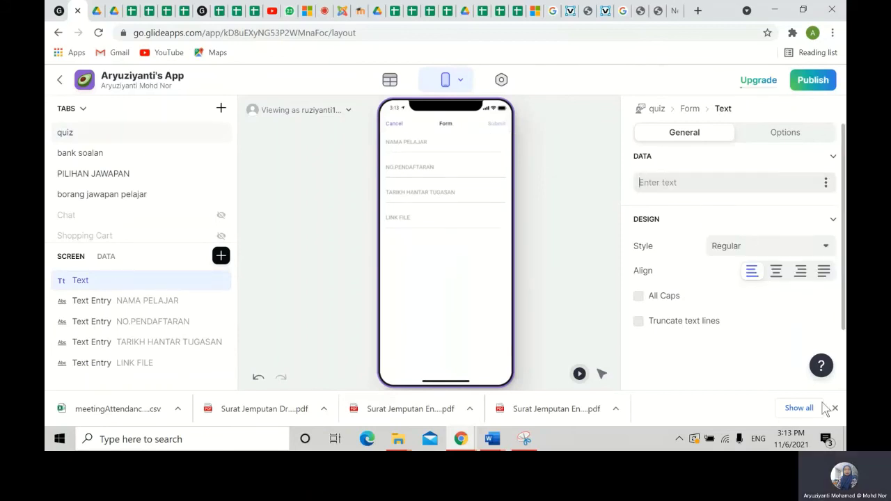
type("BORAN")
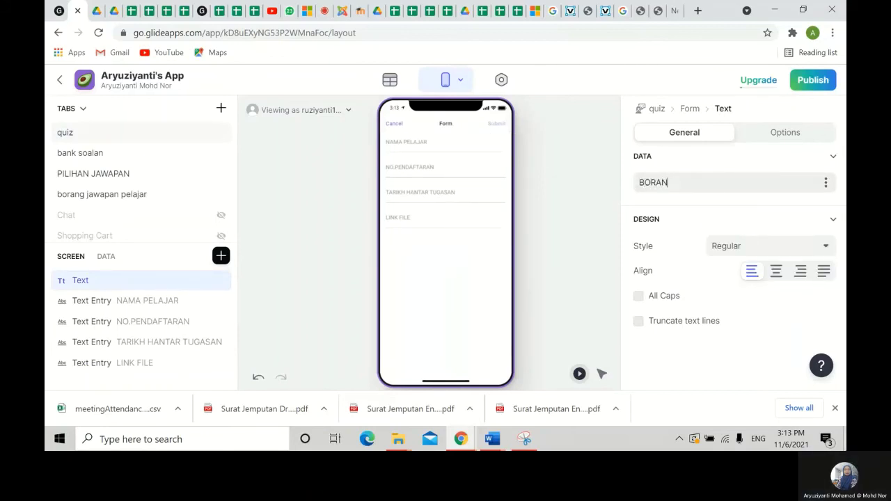
type("G PE")
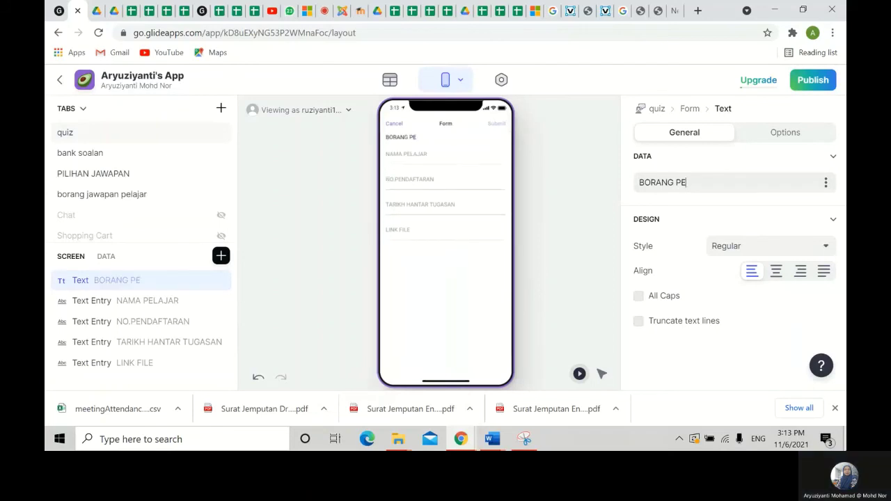
type("NGHANTARAN")
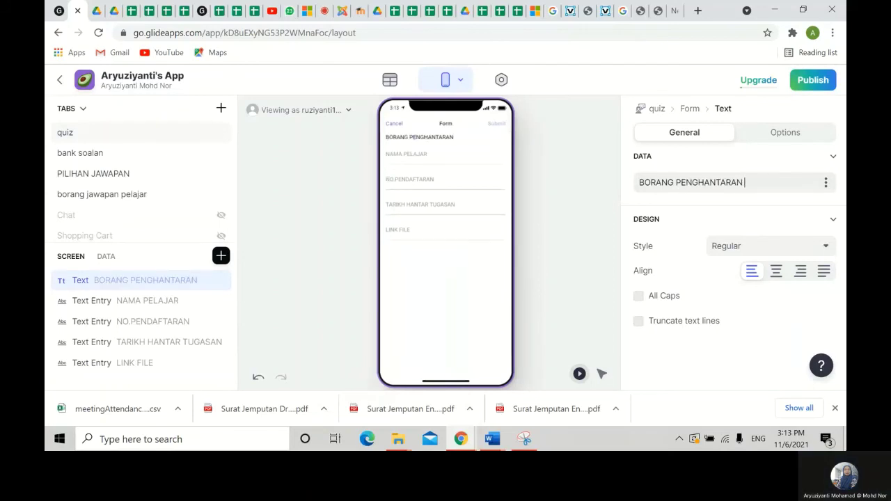
type(" TUGASAN")
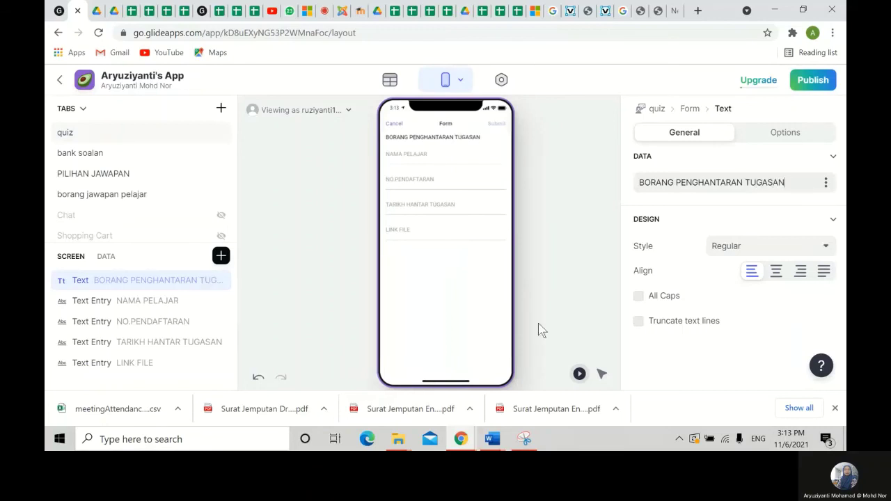
left_click(430, 150)
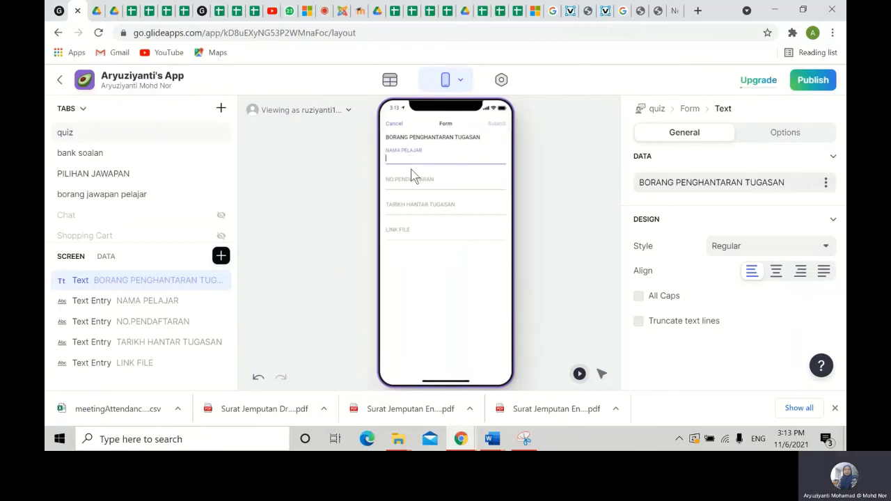
type("ARYUZIYANTI")
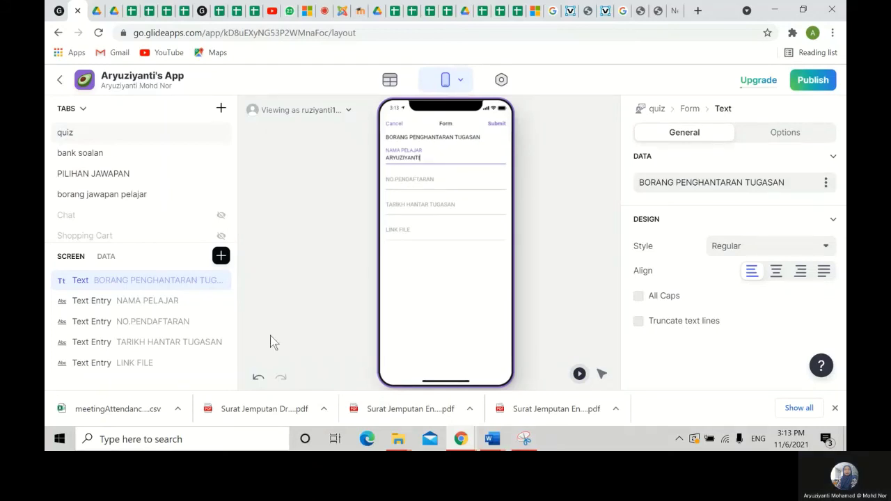
- Insert a Link component from the Buttons section below the LINK FILE field
left_click(221, 256)
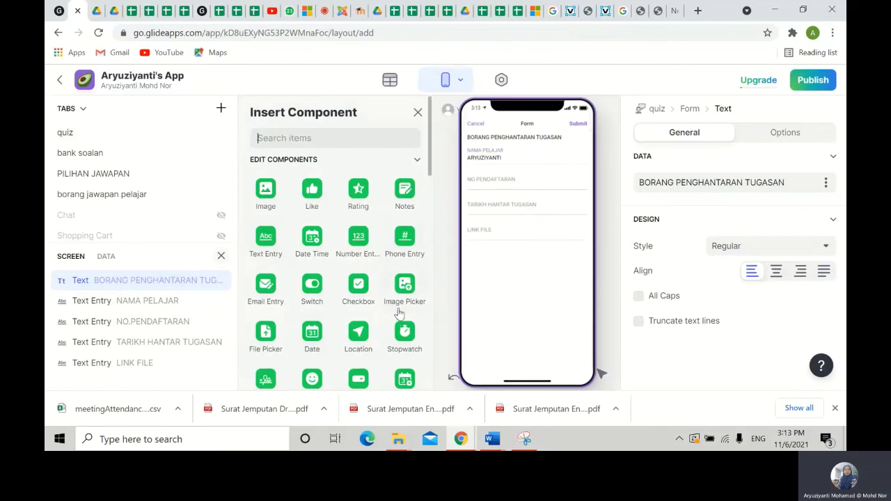
scroll(399, 312, "down", 4)
scroll(300, 367, "down", 5)
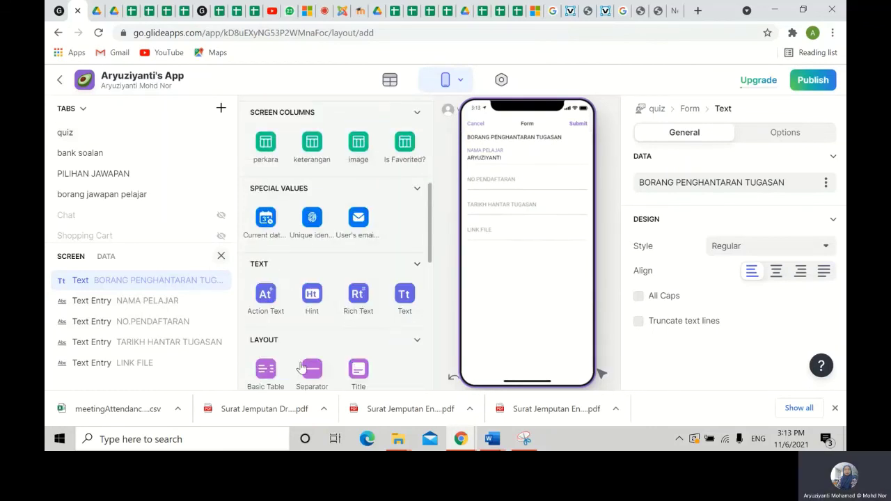
scroll(309, 359, "down", 3)
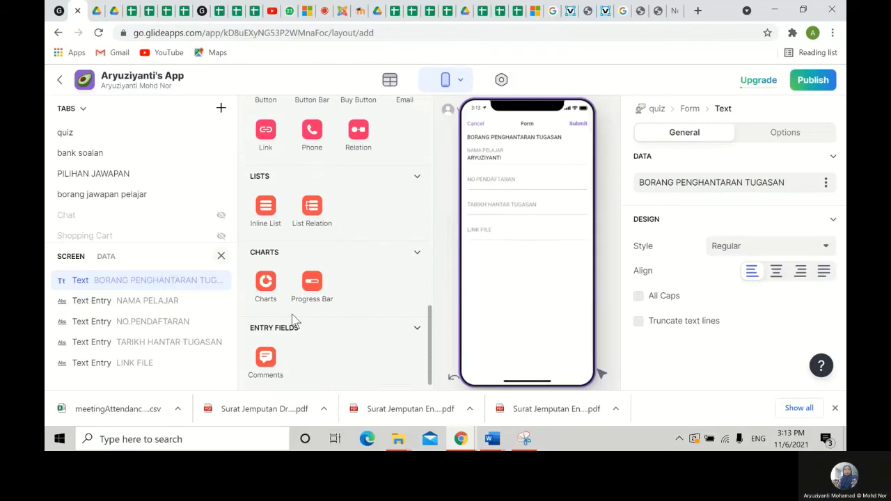
scroll(294, 322, "up", 3)
left_click(269, 322)
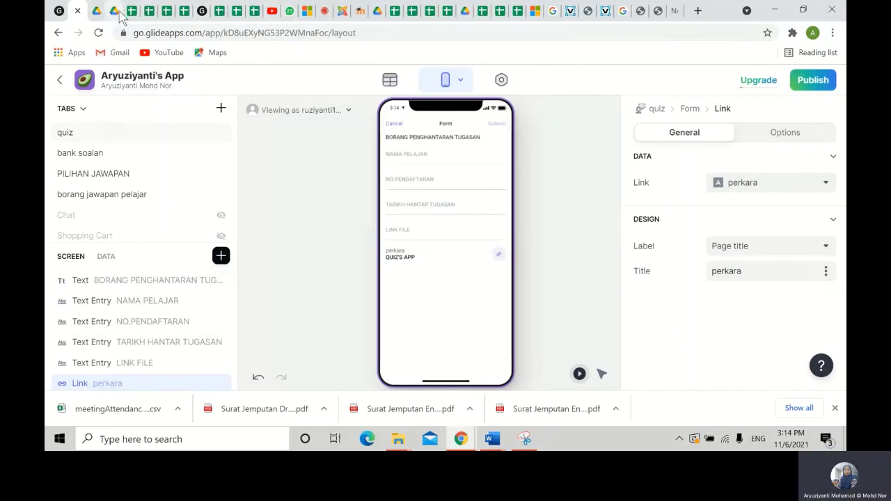
- Copy a shareable link to the SUBMIT TUGASAN CASE STUDY Drive folder and return to Glide
left_click(376, 14)
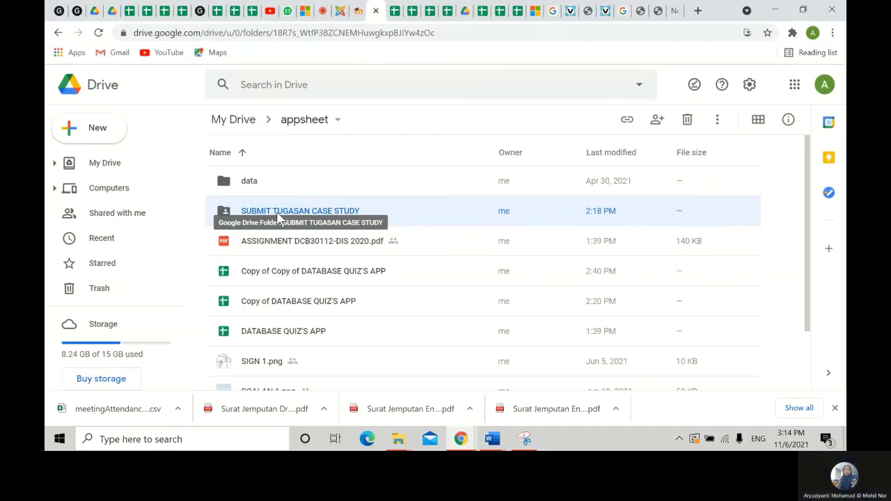
right_click(278, 218)
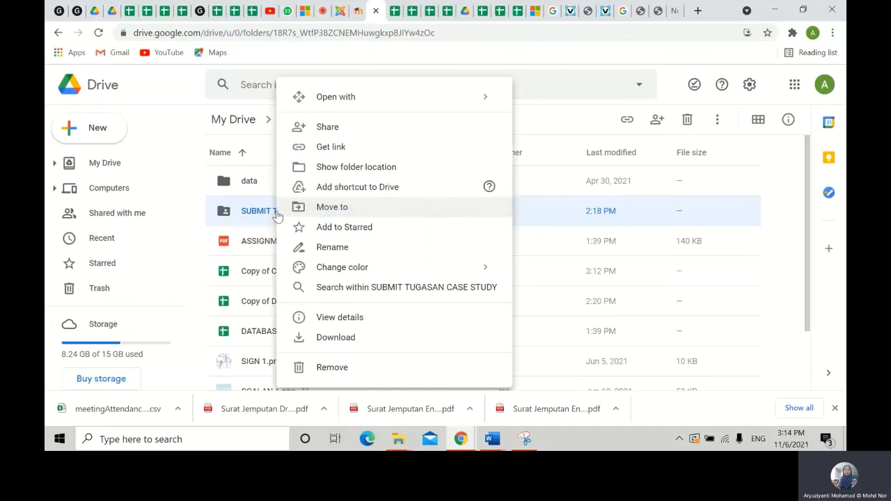
left_click(330, 146)
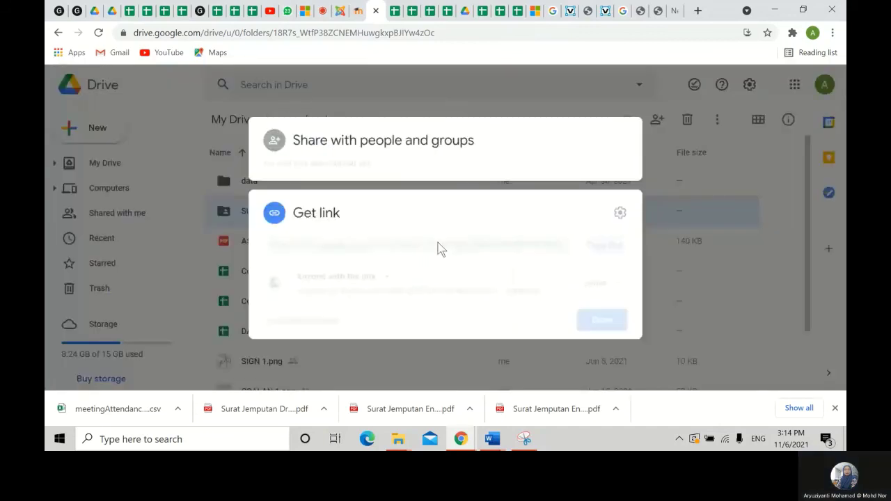
key("ctrl+1")
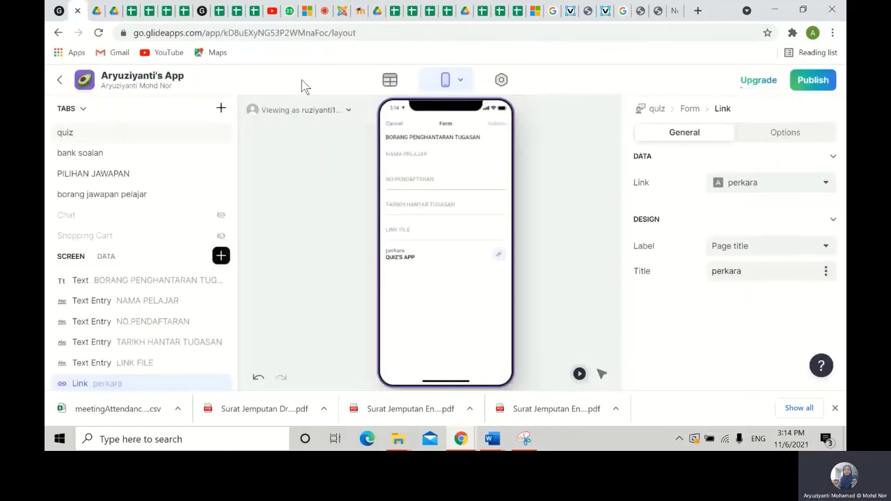
- Paste the folder URL into the Link item and set LINK FILE's placeholder to 'SILA MASUKKAN LINK TUGASAN ANDA'
right_click(735, 184)
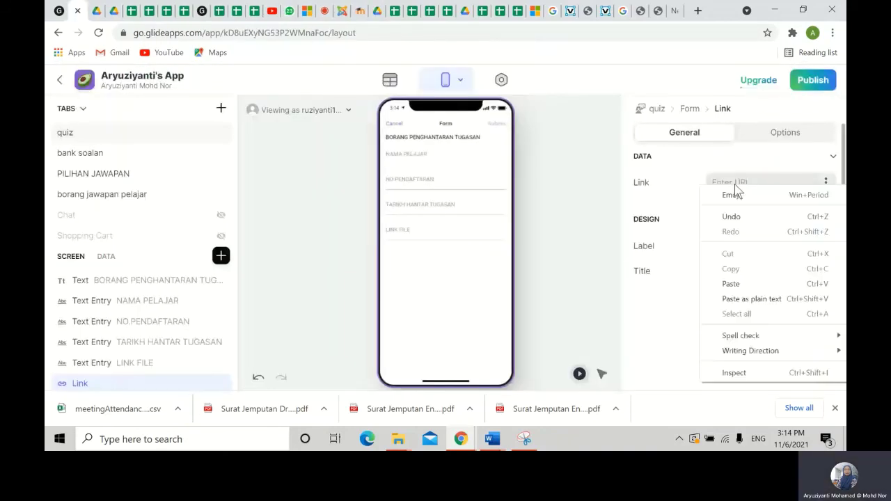
left_click(730, 283)
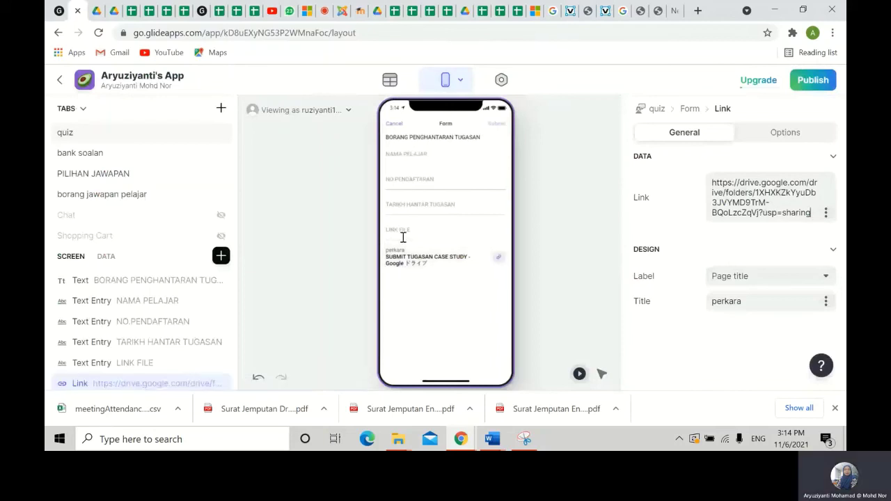
left_click(137, 365)
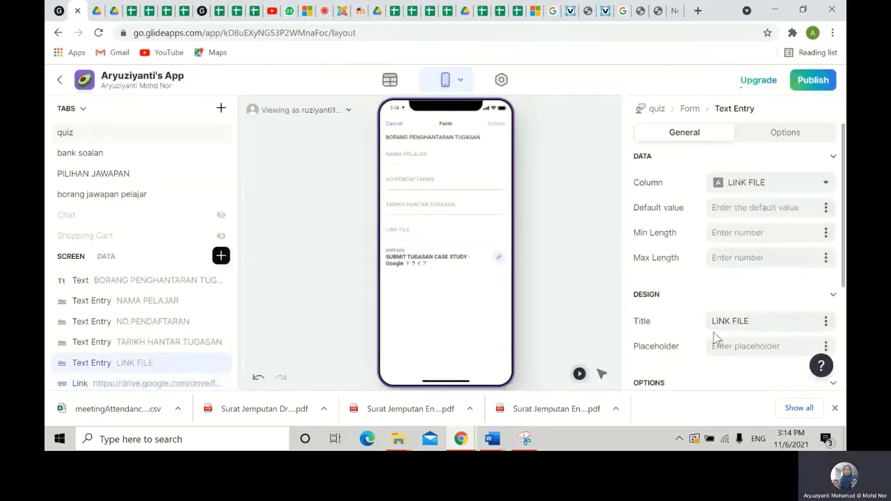
left_click(741, 341)
type("Sl")
type("LA")
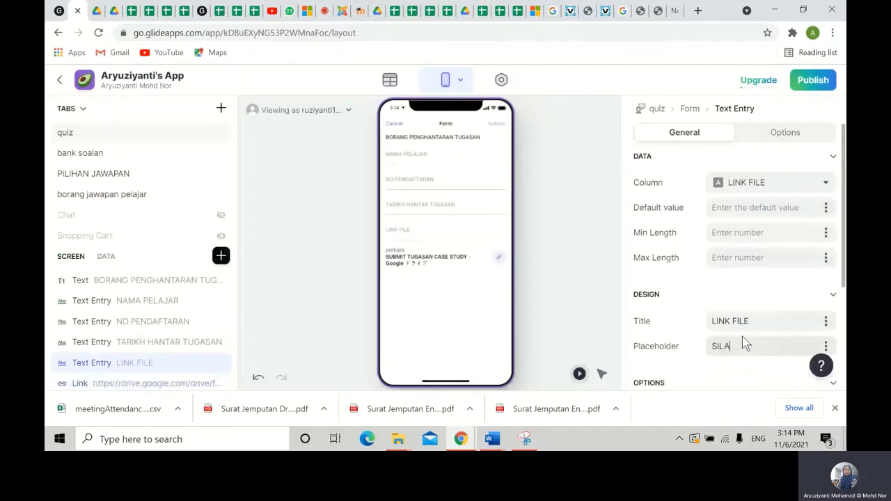
type(" MASUKK")
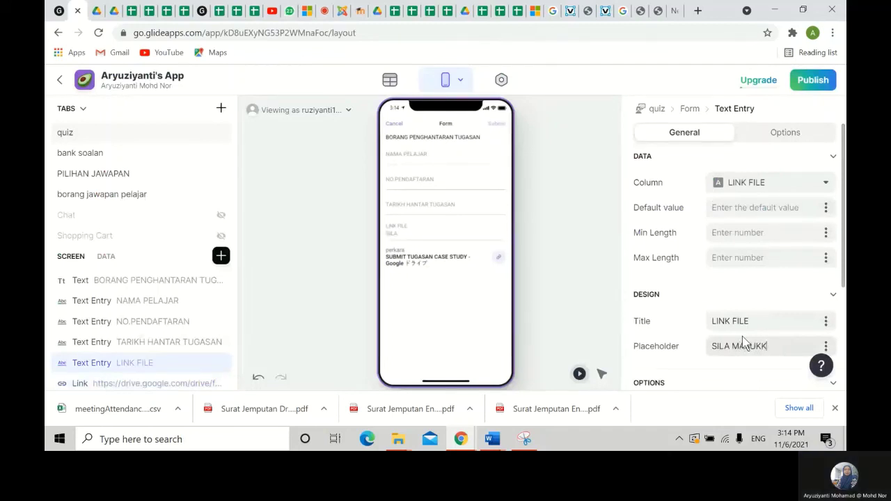
key("BackSpace")
type("KA")
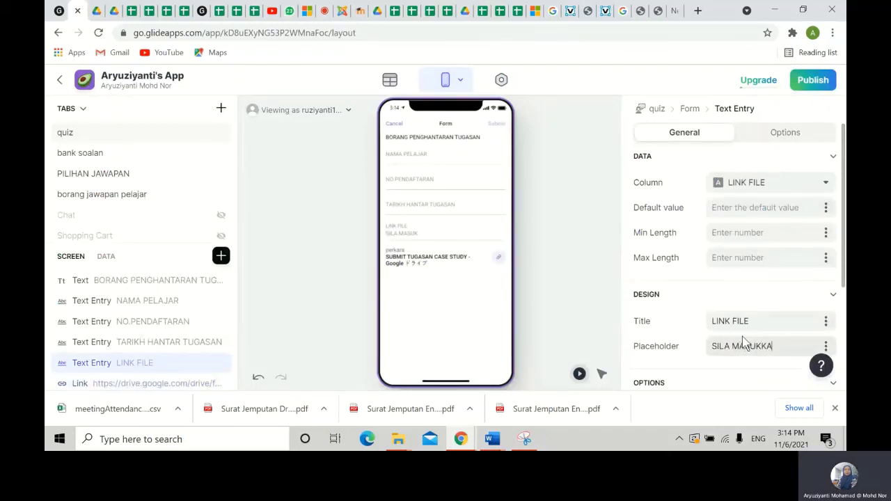
type("N LINK")
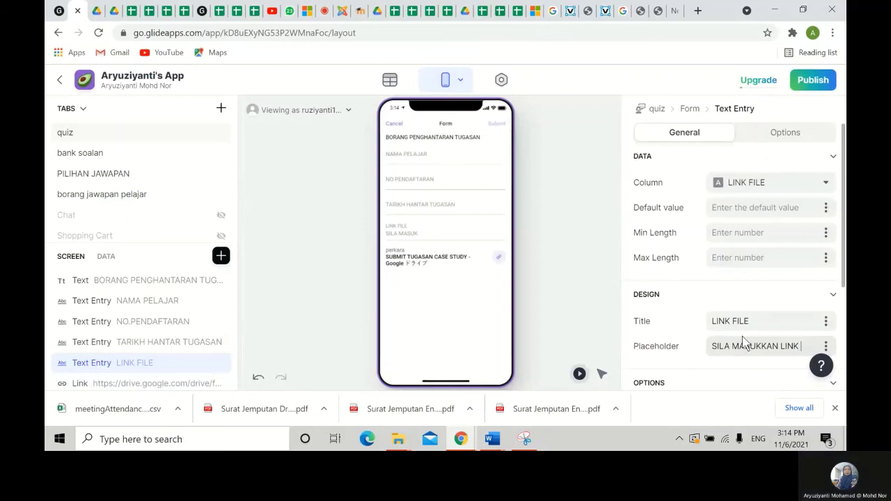
type("TUGASAN ANDA")
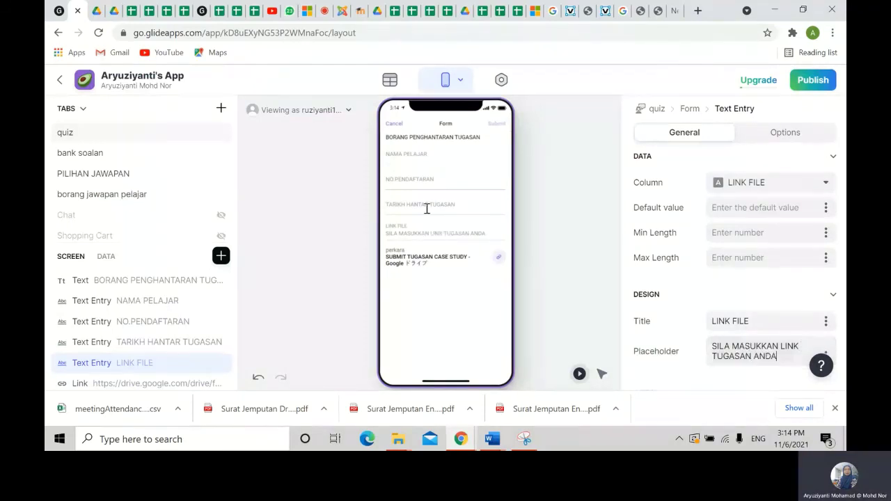
- Insert a File Picker component at the end of the case-study form, below the link
left_click(221, 256)
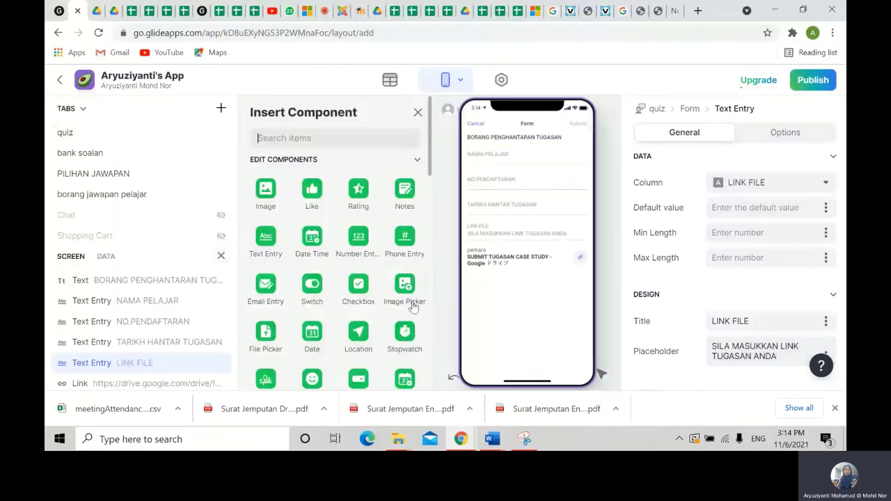
scroll(414, 305, "down", 3)
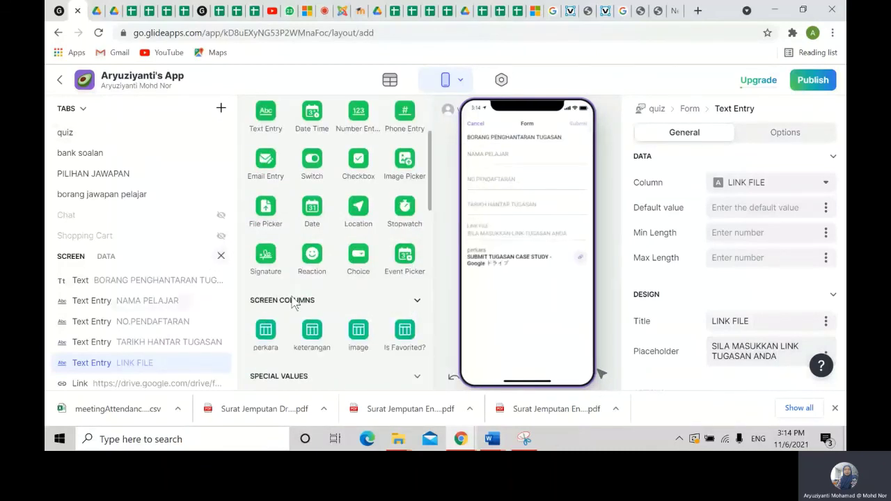
scroll(304, 300, "down", 2)
scroll(303, 302, "down", 3)
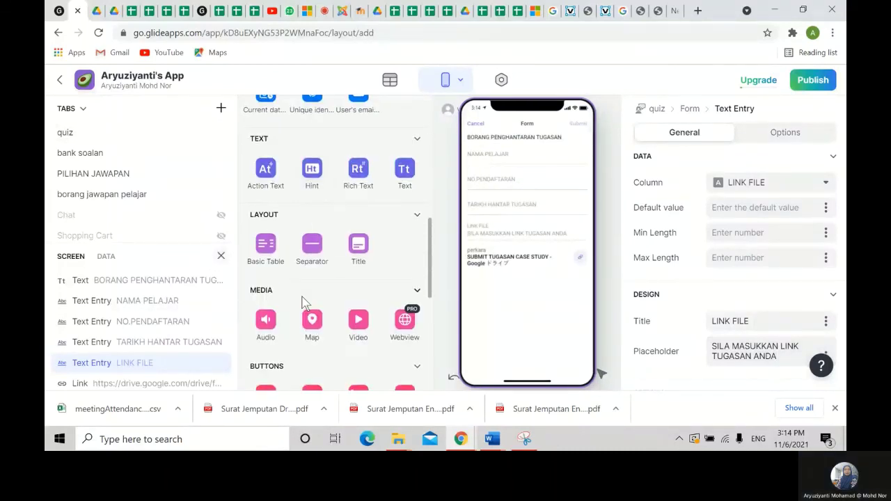
scroll(303, 301, "down", 2)
scroll(303, 302, "up", 5)
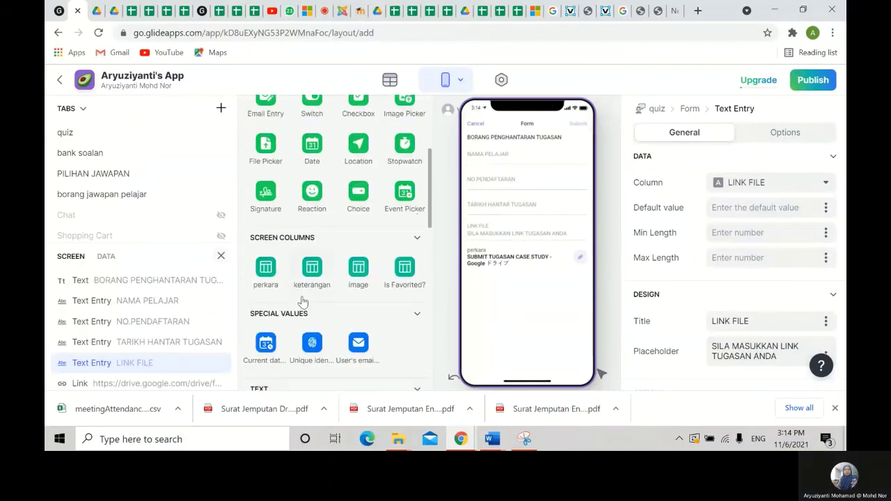
scroll(303, 302, "up", 2)
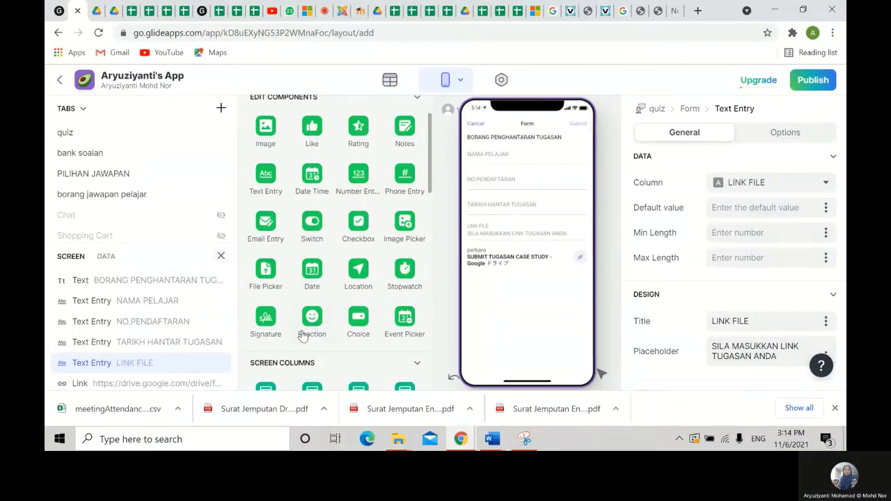
left_click(267, 291)
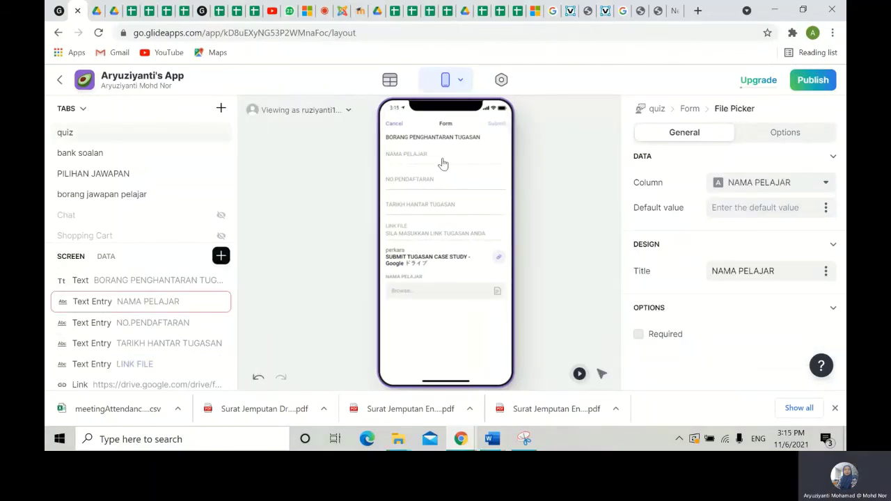
- Enter a sample student name, registration number and submission date 11/6/21 in the preview
left_click(413, 163)
type("AR")
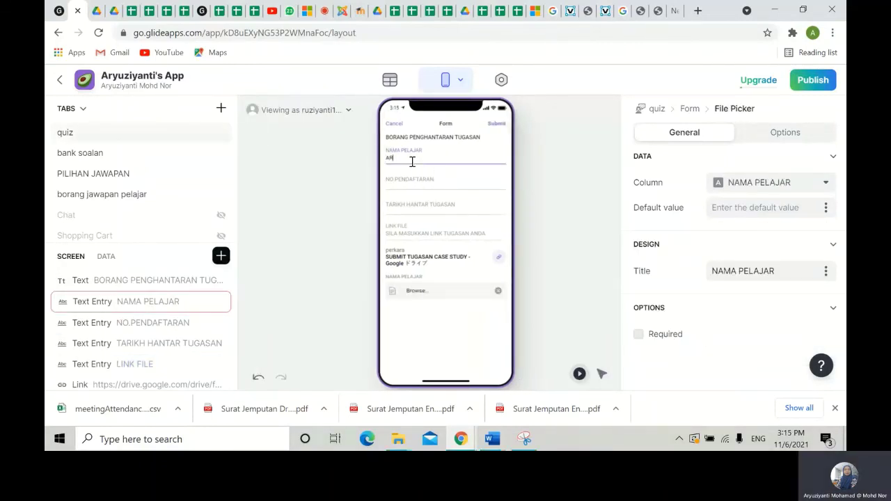
type("YUZIYANTI")
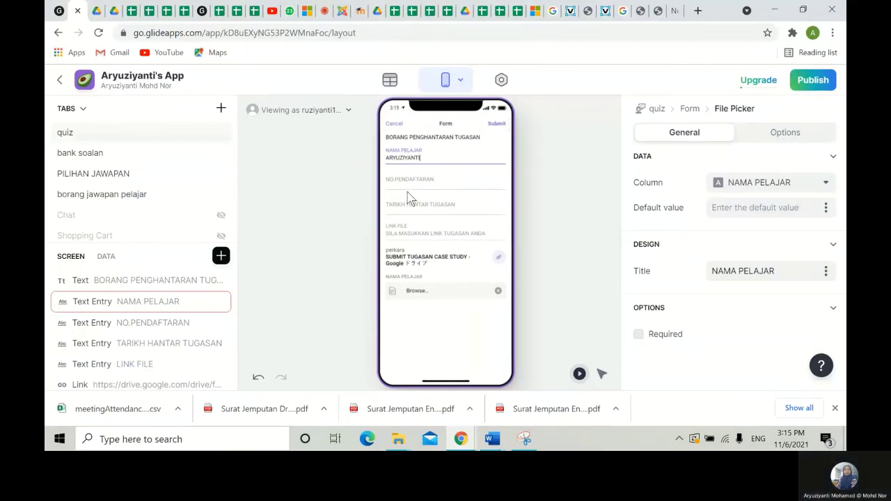
left_click(418, 184)
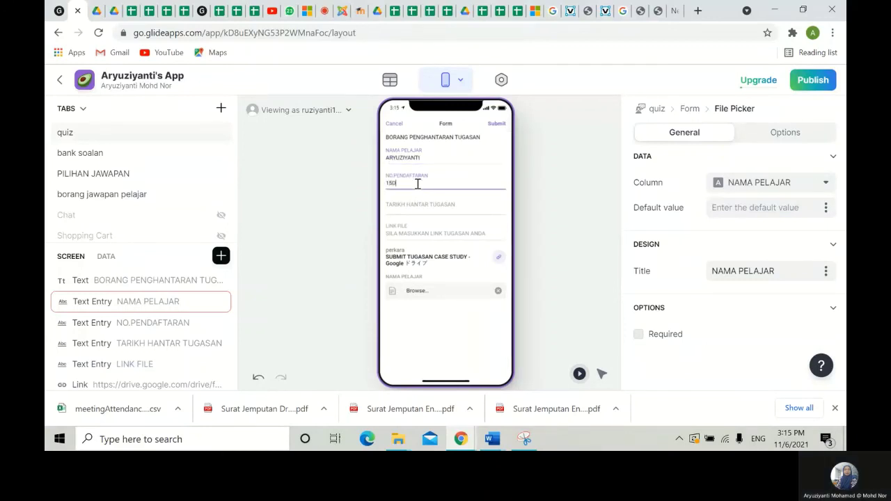
left_click(394, 209)
type("11")
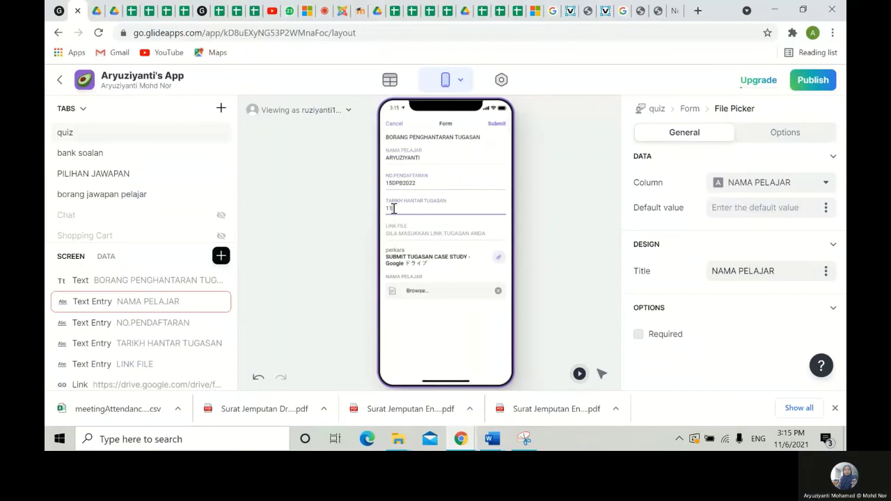
type("/6/21")
- From the form's link, upload Iso 9001 2015.pptx into the SUBMIT TUGASAN CASE STUDY Drive folder
left_click(447, 270)
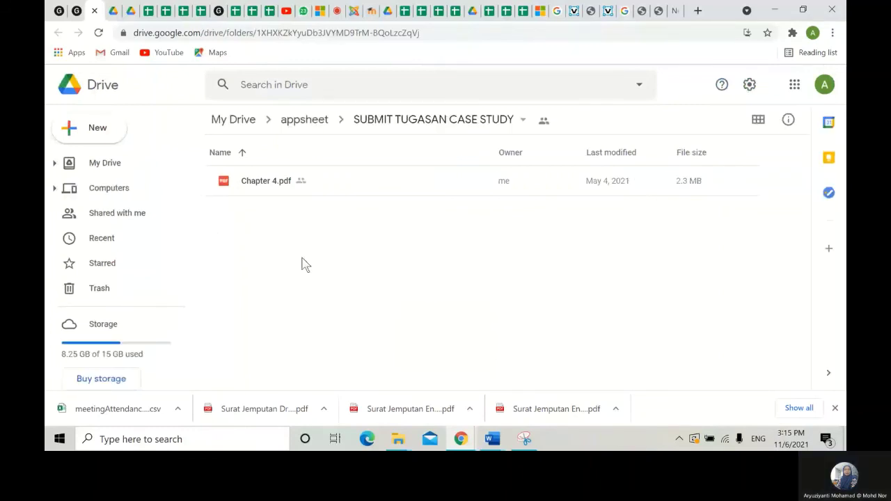
key("shift+u")
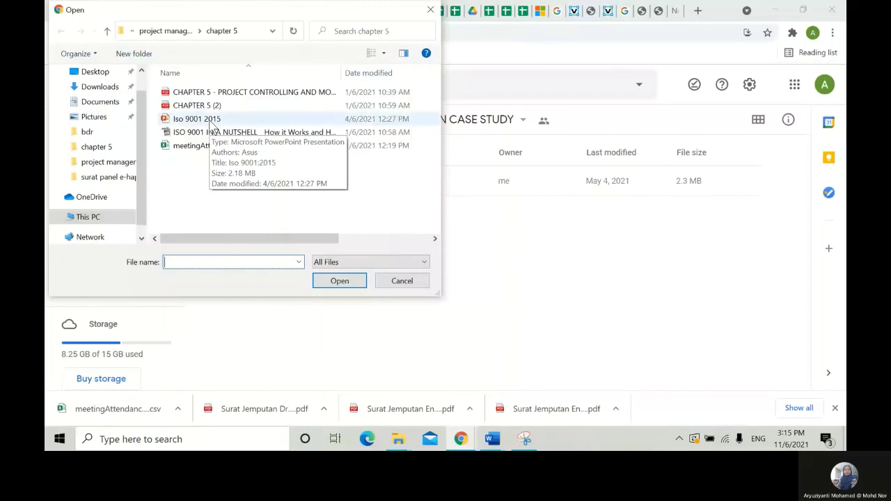
double_click(211, 125)
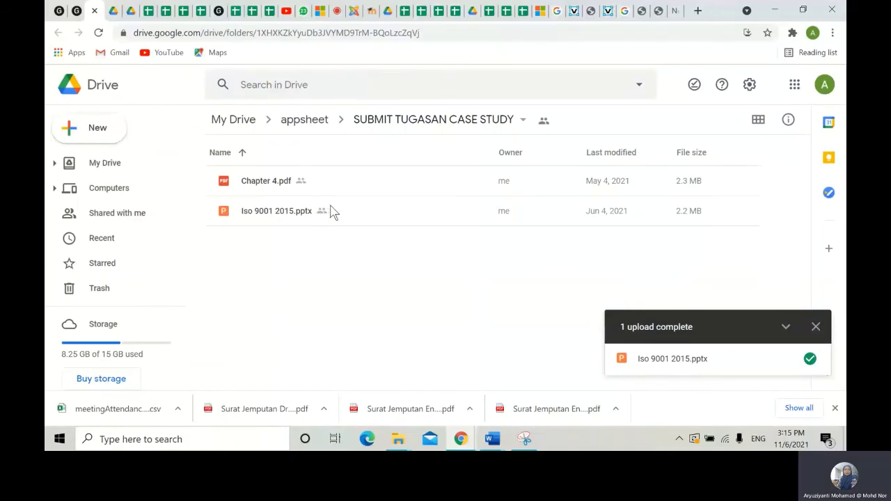
- Title the file picker UPLOAD FILE and test it by attaching CHAPTER 5 (2).pdf in the preview
left_click(77, 13)
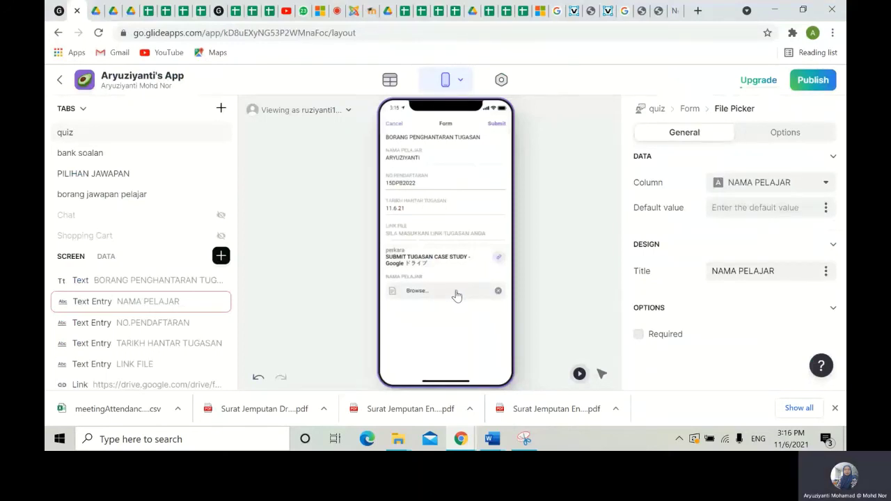
scroll(142, 307, "down", 1)
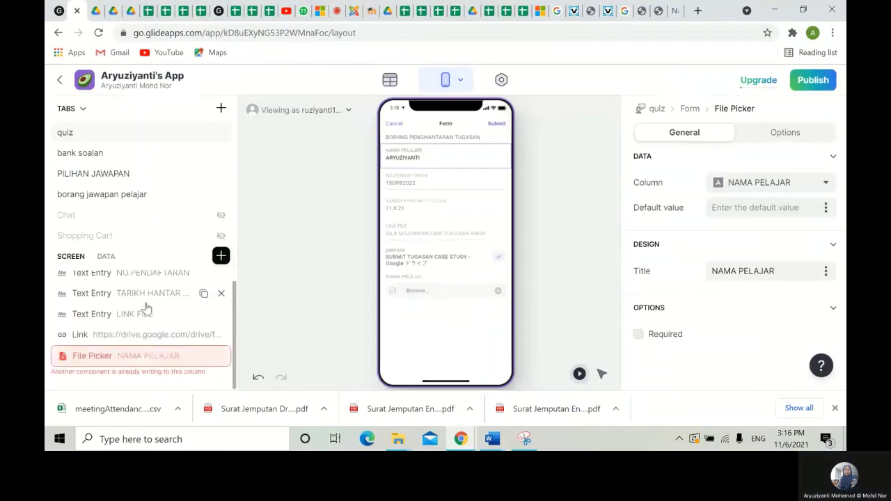
double_click(123, 355)
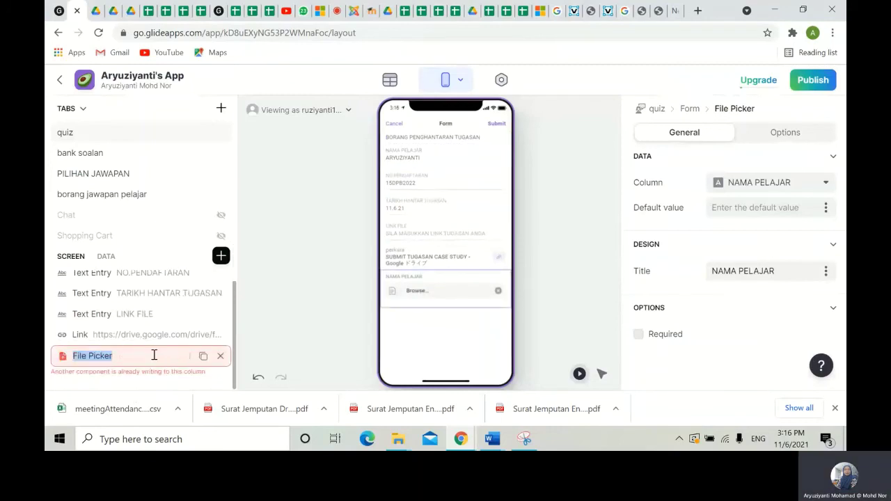
left_click(788, 270)
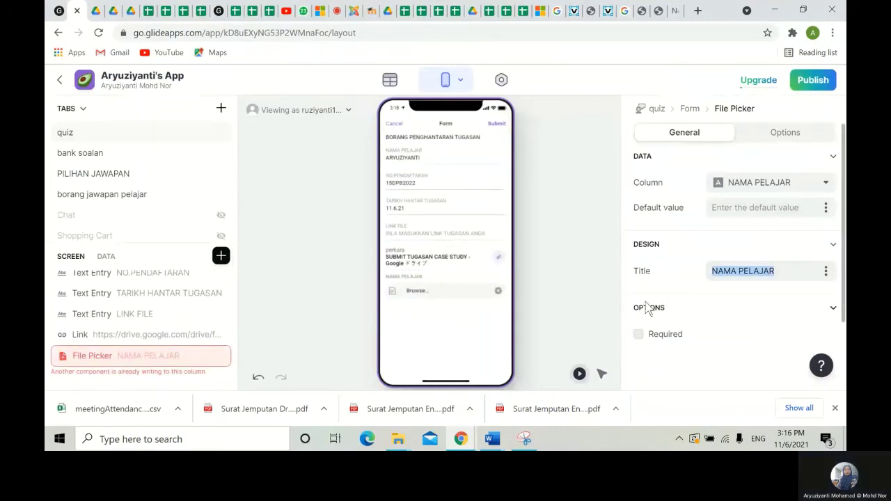
type("UPLO")
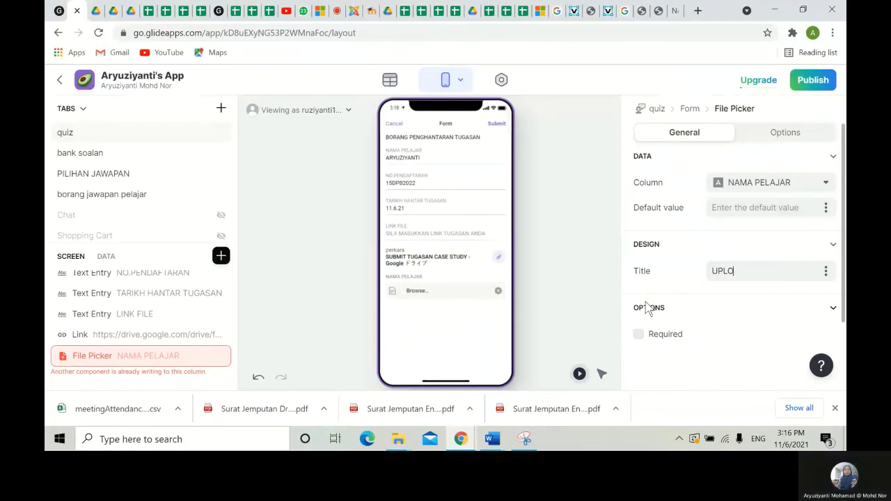
type("AD FILE")
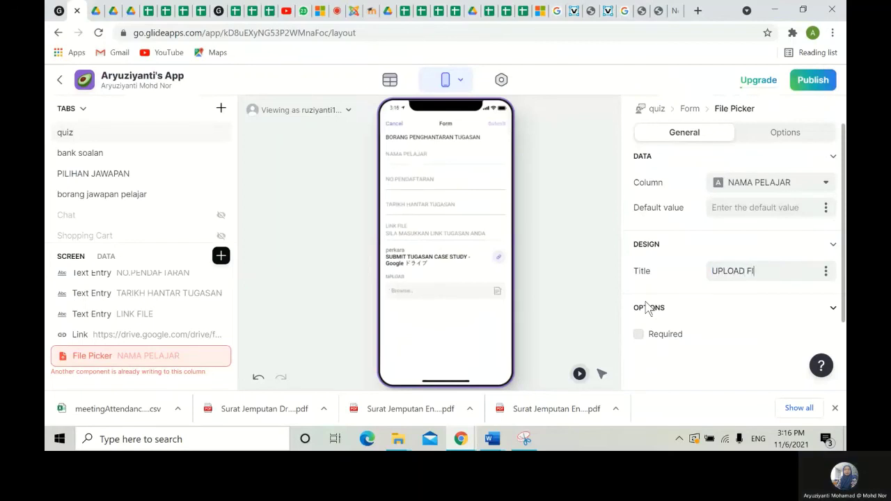
left_click(448, 298)
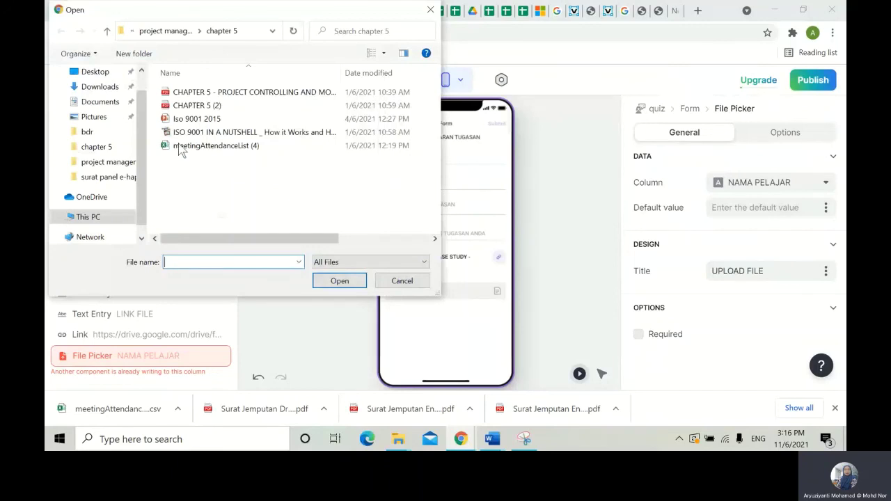
double_click(197, 105)
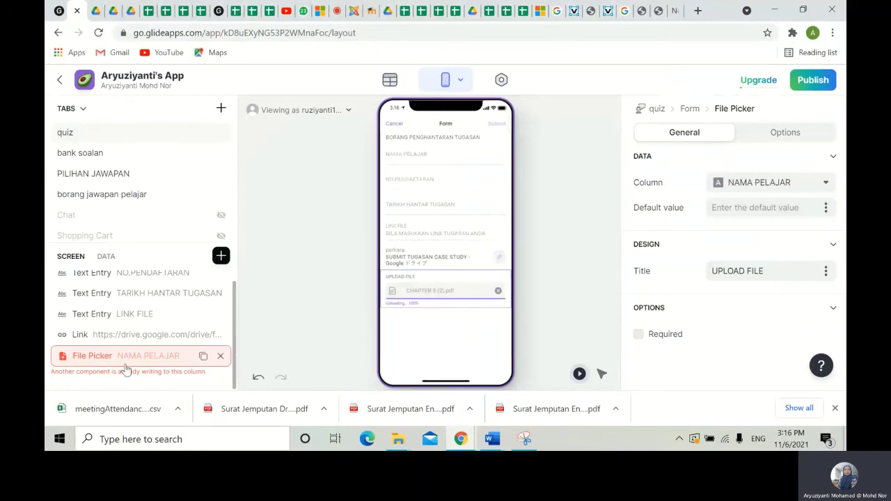
- Store the picker's uploaded files in the LINK FILE column, then check the Upgrade plans popover
left_click(782, 182)
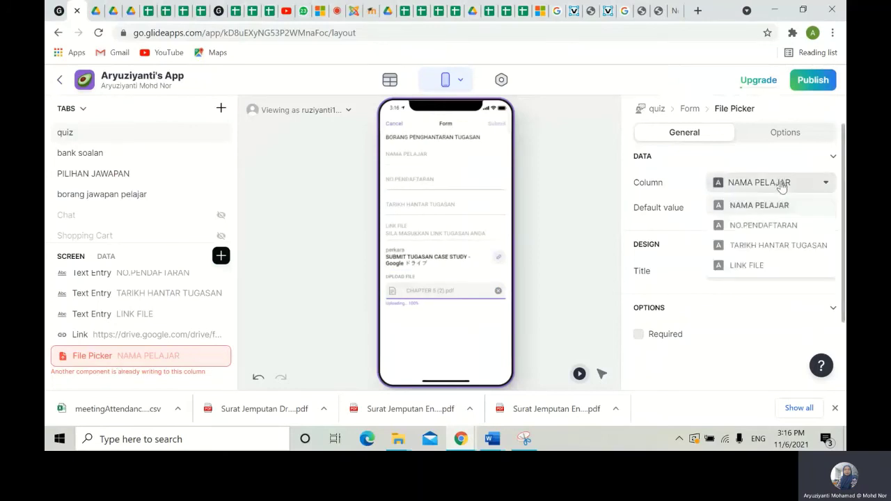
left_click(757, 267)
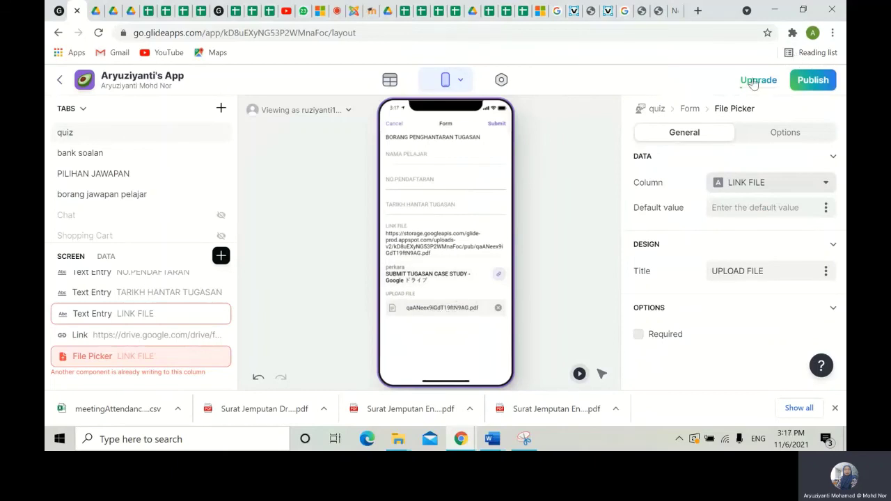
mouse_move(750, 84)
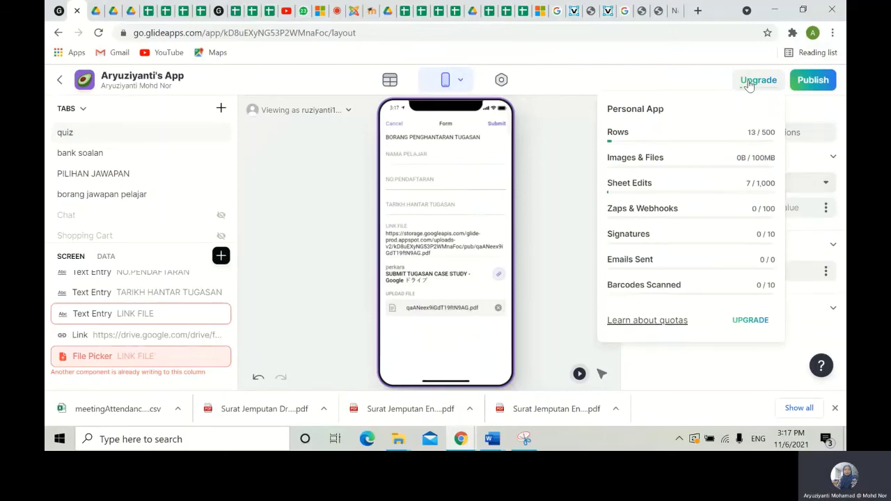
left_click(749, 83)
left_click(748, 82)
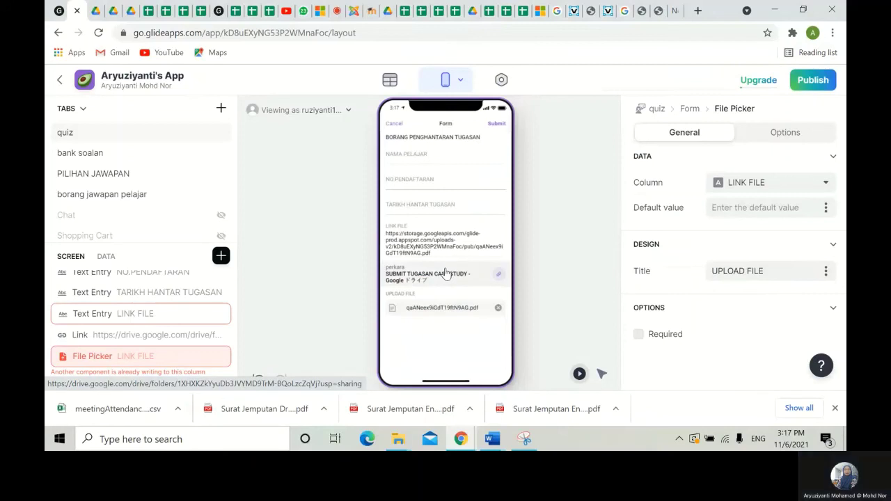
- Submit the test case-study form and go to the QUIZ 1 details screen
left_click(494, 124)
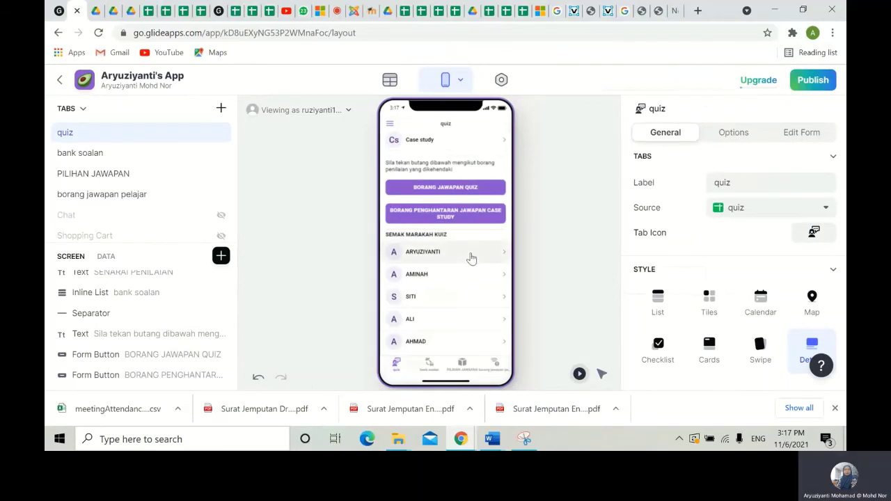
scroll(471, 259, "up", 3)
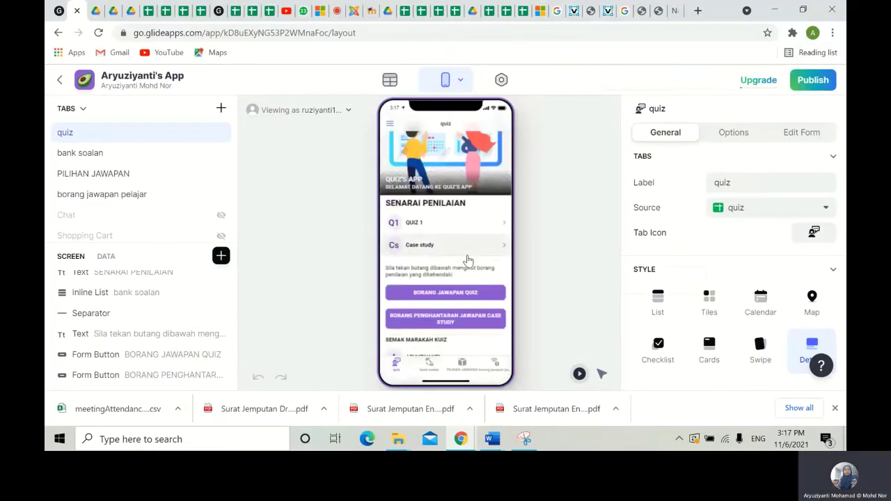
left_click(416, 223)
- Add a Separator below the four QUIZ 1 question images
scroll(463, 256, "down", 2)
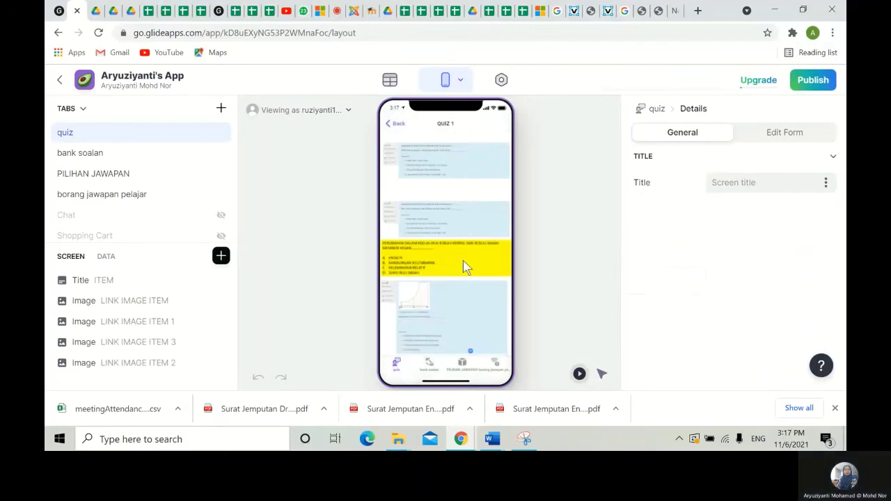
left_click(221, 256)
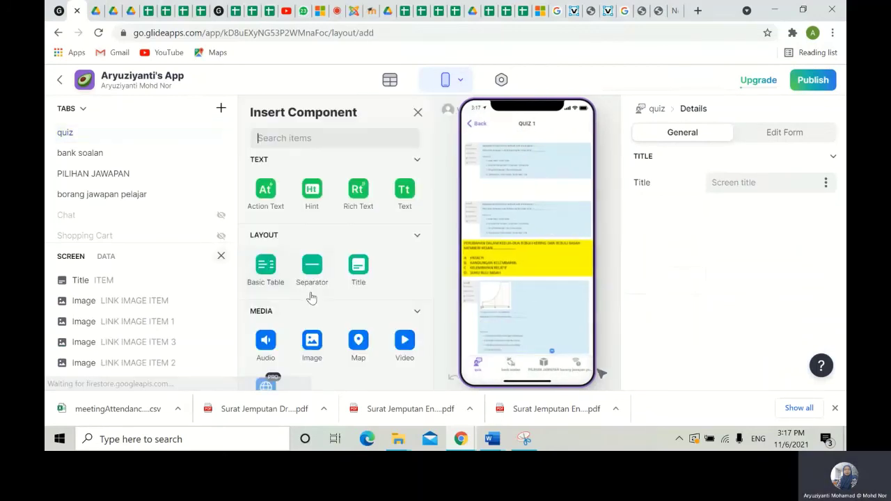
left_click(311, 270)
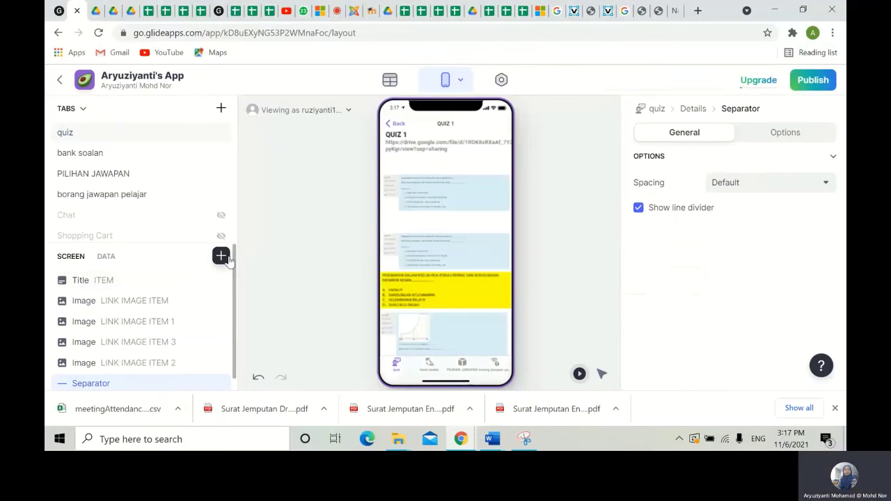
left_click(221, 255)
scroll(343, 308, "down", 10)
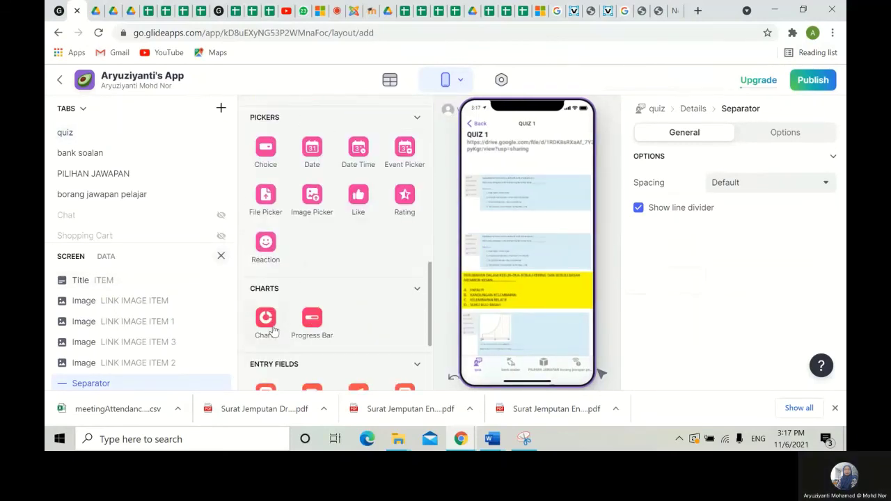
- Insert a Bar-style chart using data from the borang jawapan pelajar sheet
left_click(265, 322)
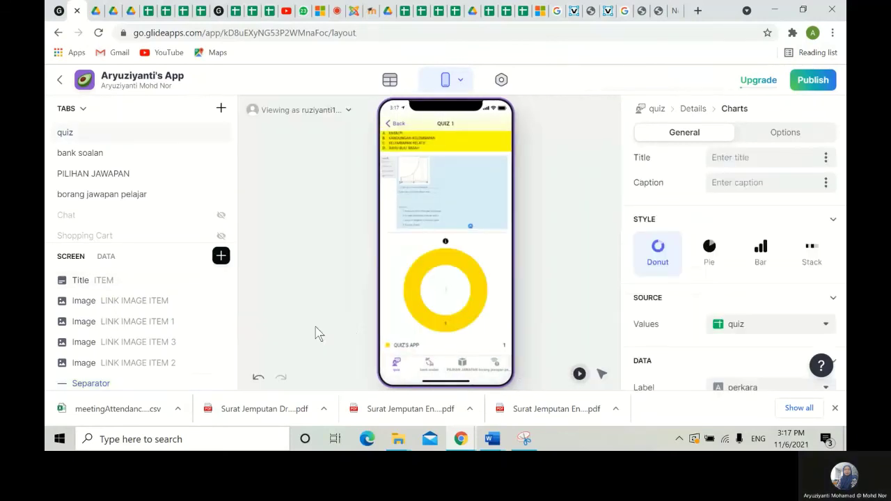
left_click(760, 252)
scroll(770, 258, "down", 3)
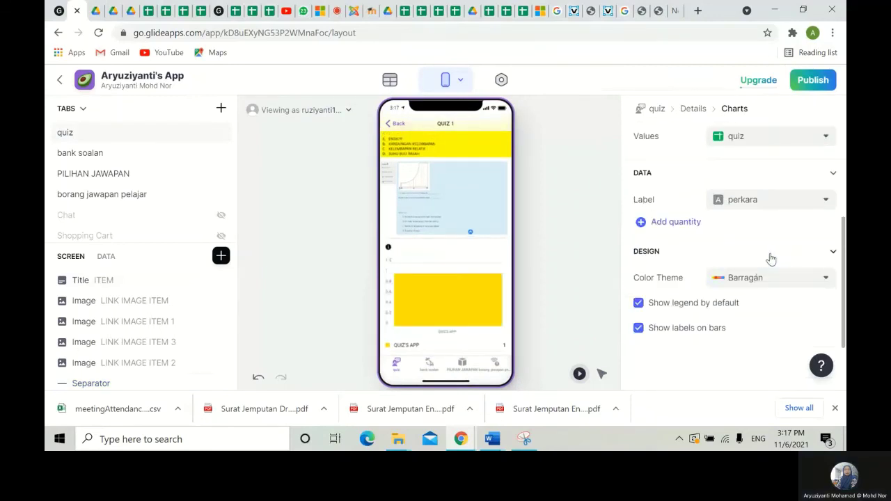
scroll(770, 259, "up", 3)
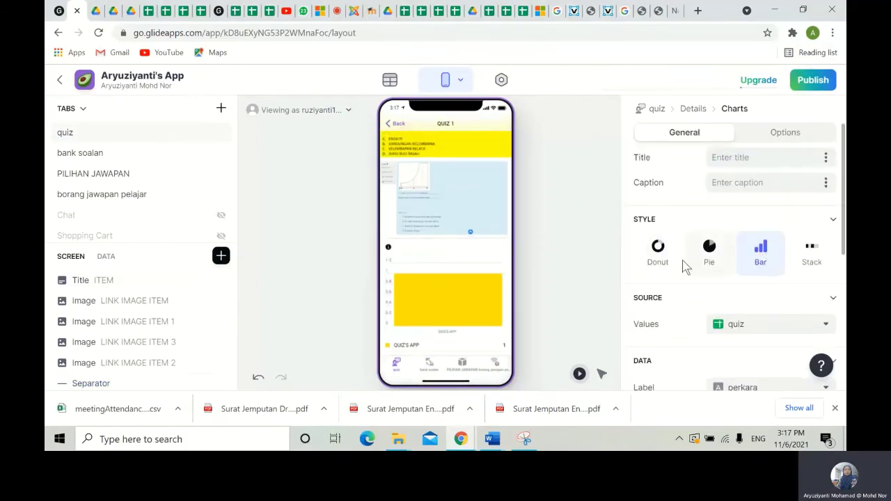
scroll(765, 296, "down", 3)
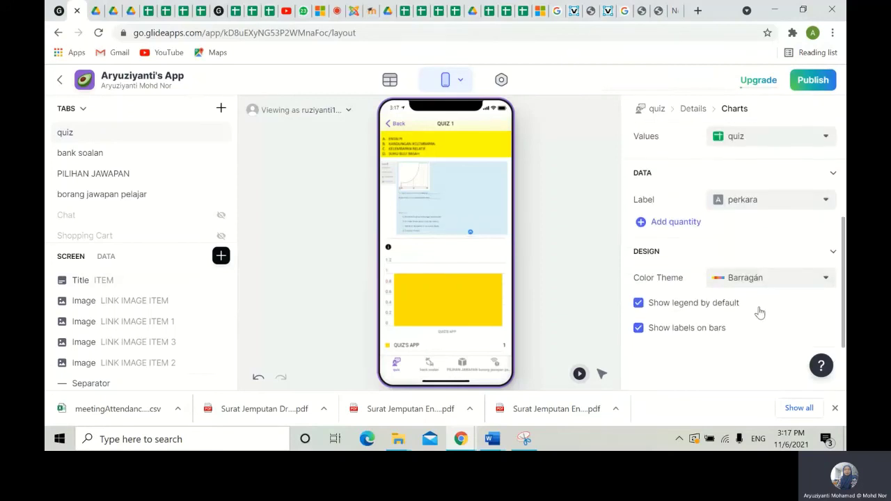
left_click(809, 203)
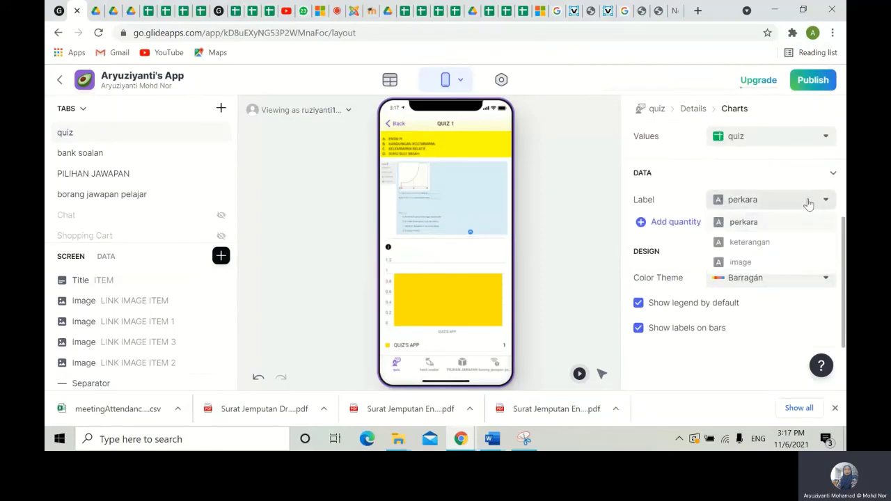
left_click(790, 135)
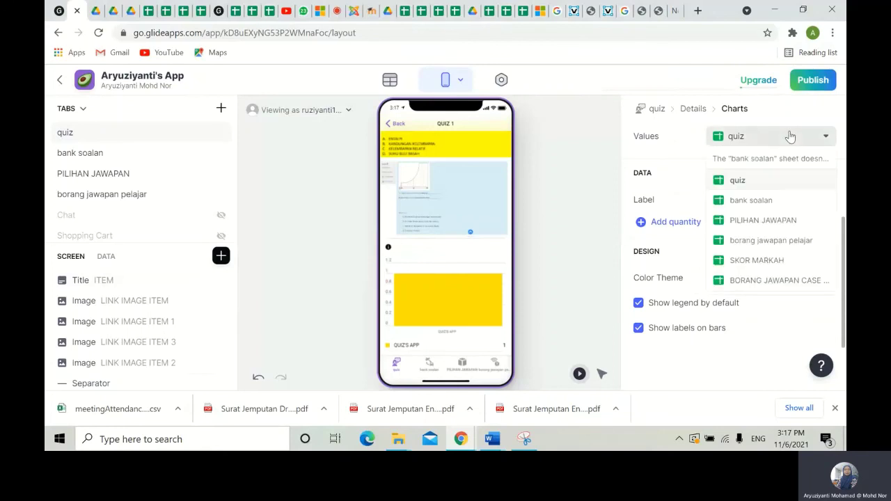
left_click(771, 241)
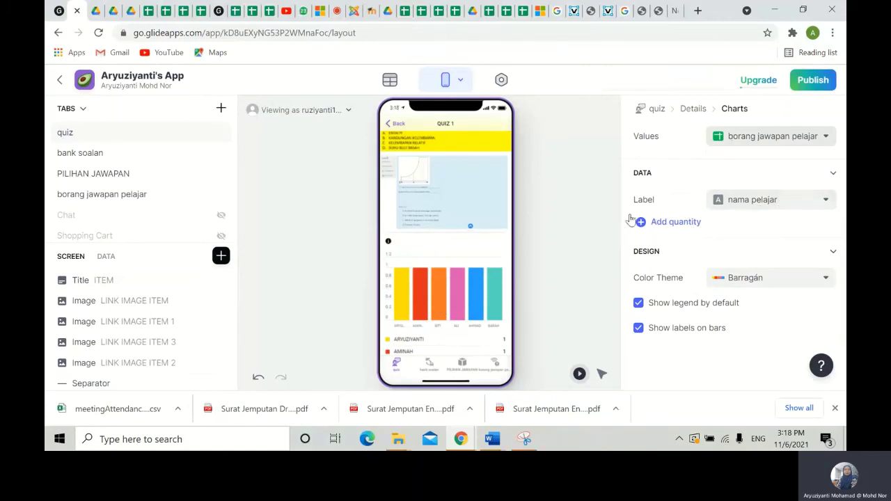
- Add SKOR MARKAH as the chart's quantity so each student's score is plotted
left_click(675, 222)
left_click(790, 226)
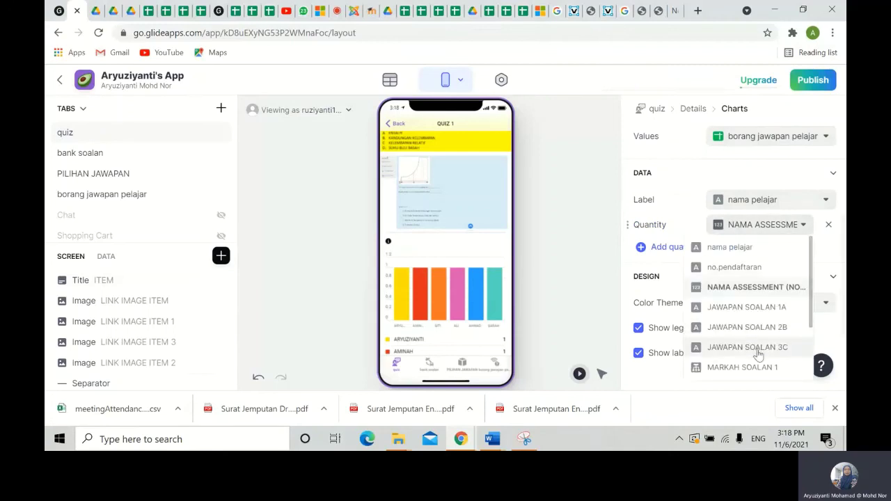
scroll(756, 355, "down", 2)
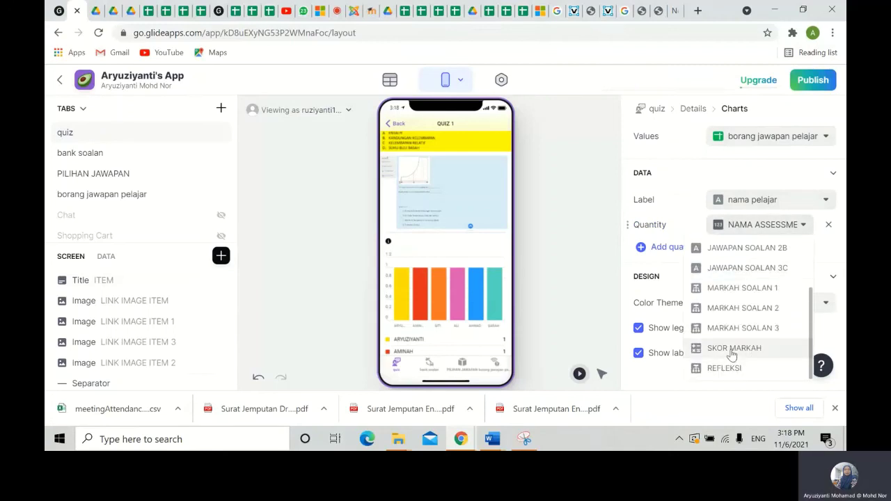
left_click(733, 354)
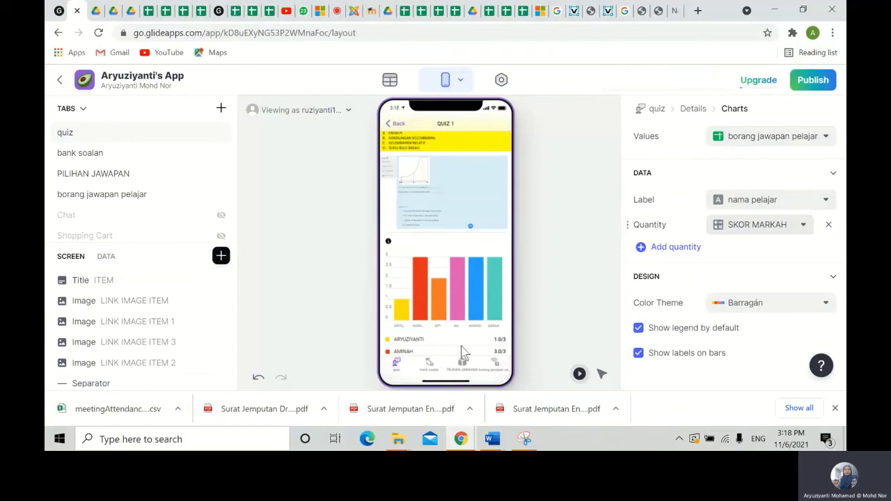
scroll(468, 316, "down", 2)
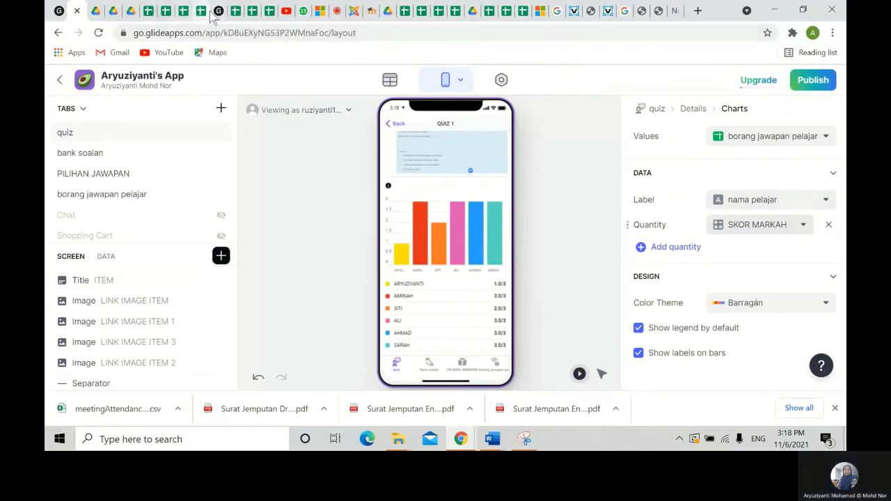
left_click(337, 16)
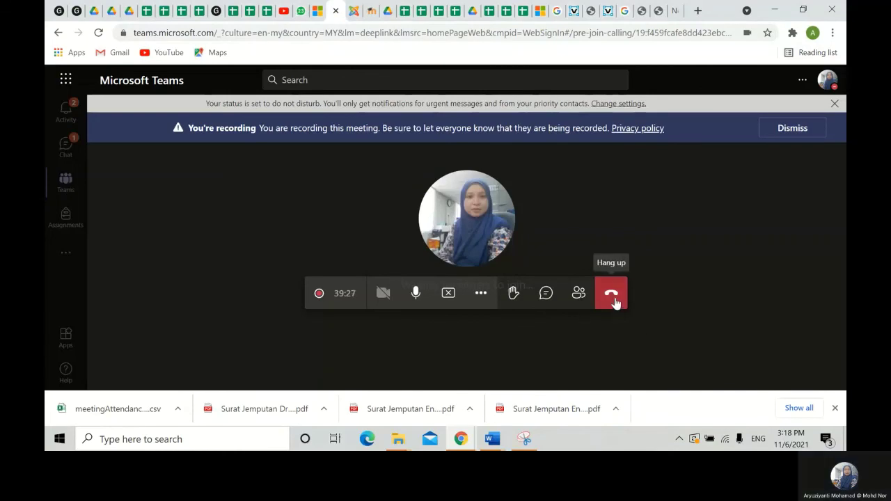